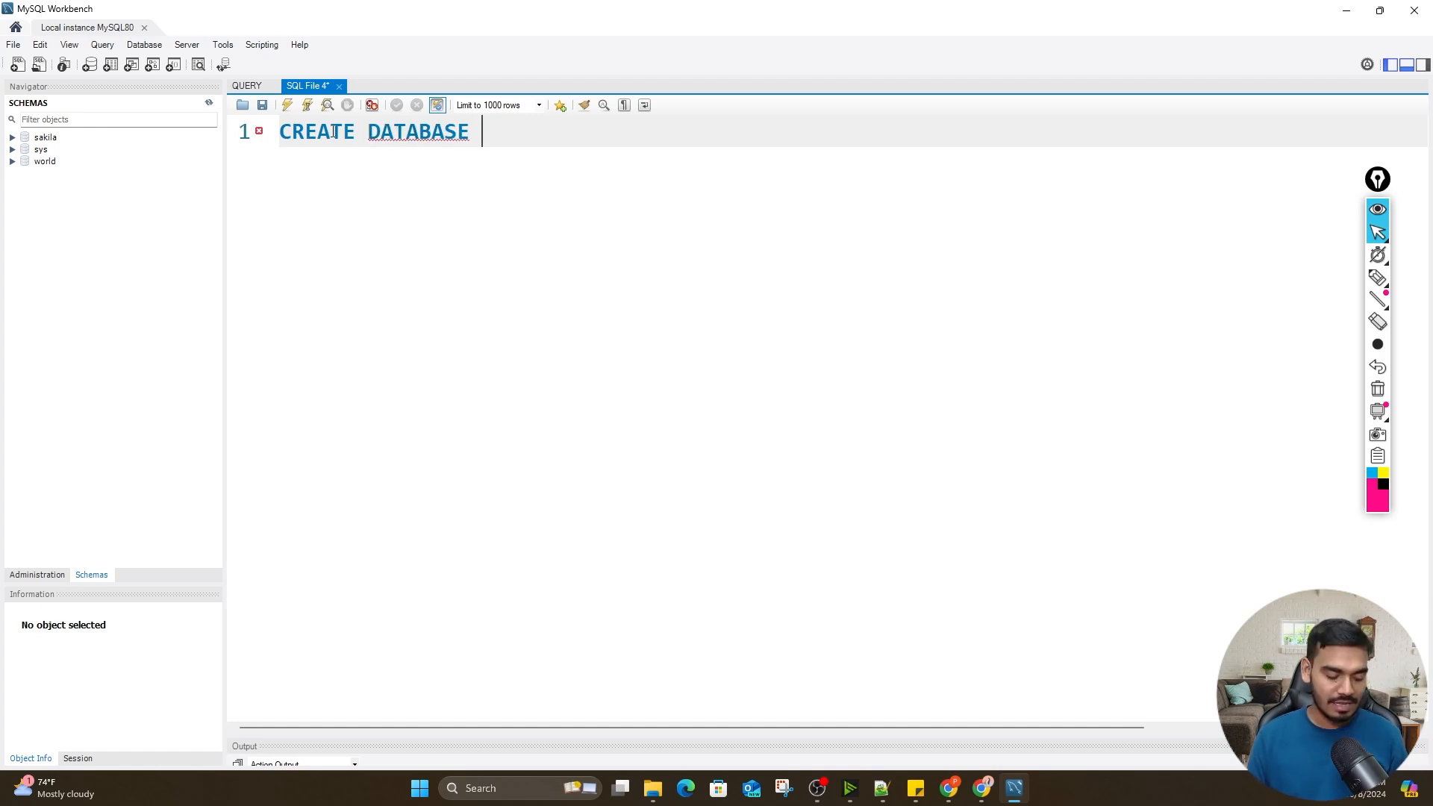
Create a database named SALES, refresh the schema list and make the new schema the default
{"action": "type", "text": "SALES"}
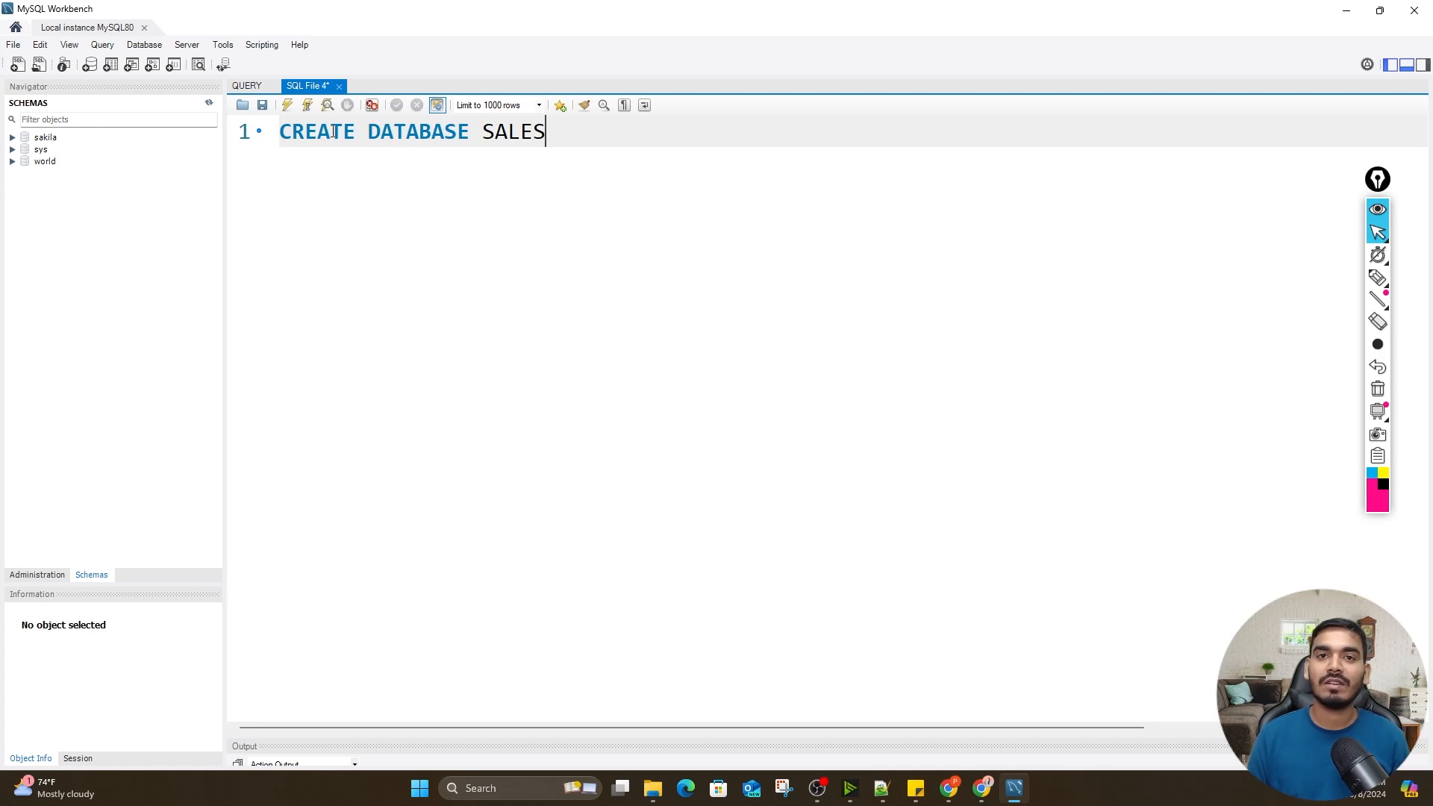
{"action": "type", "text": ";"}
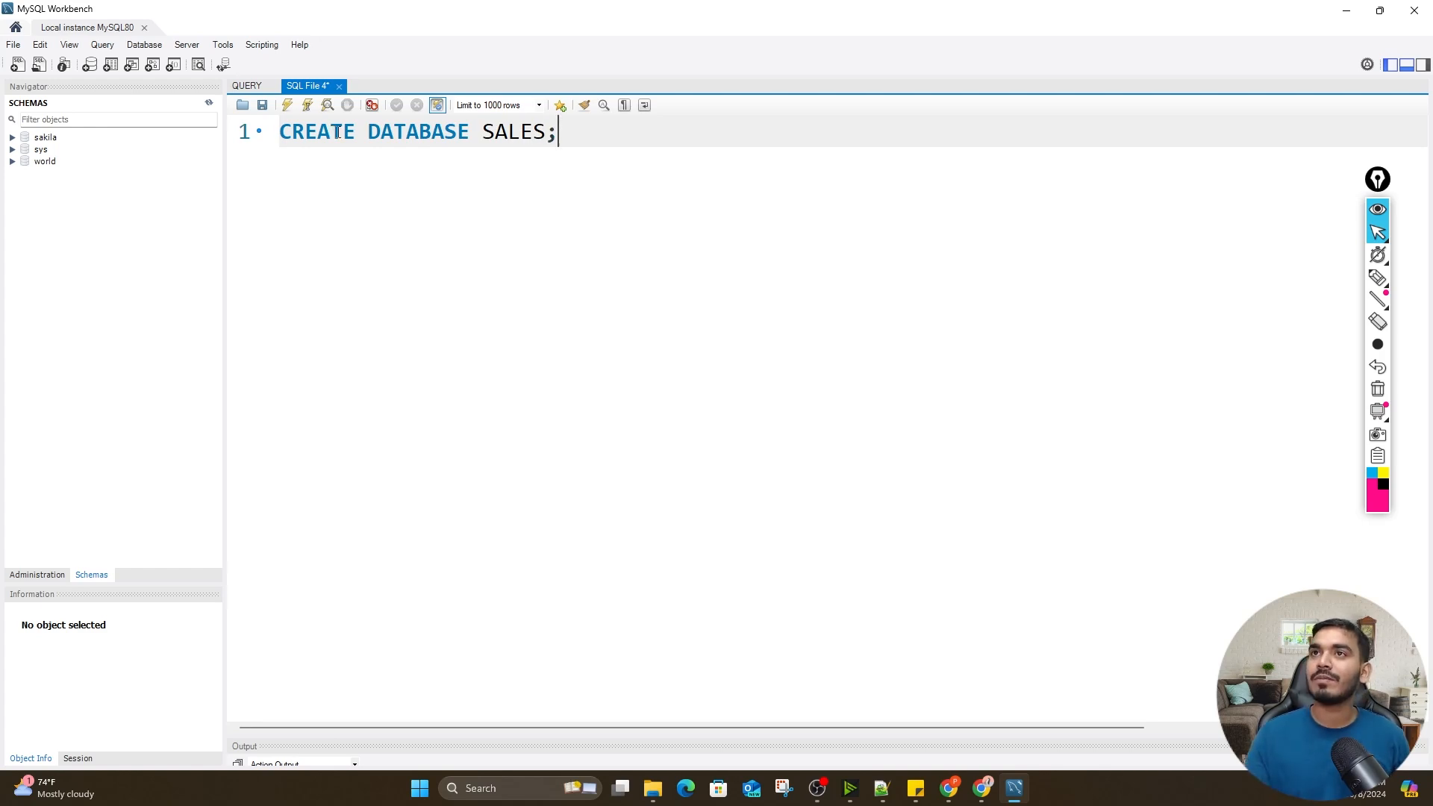
{"action": "left_click", "coordinate": [209, 102]}
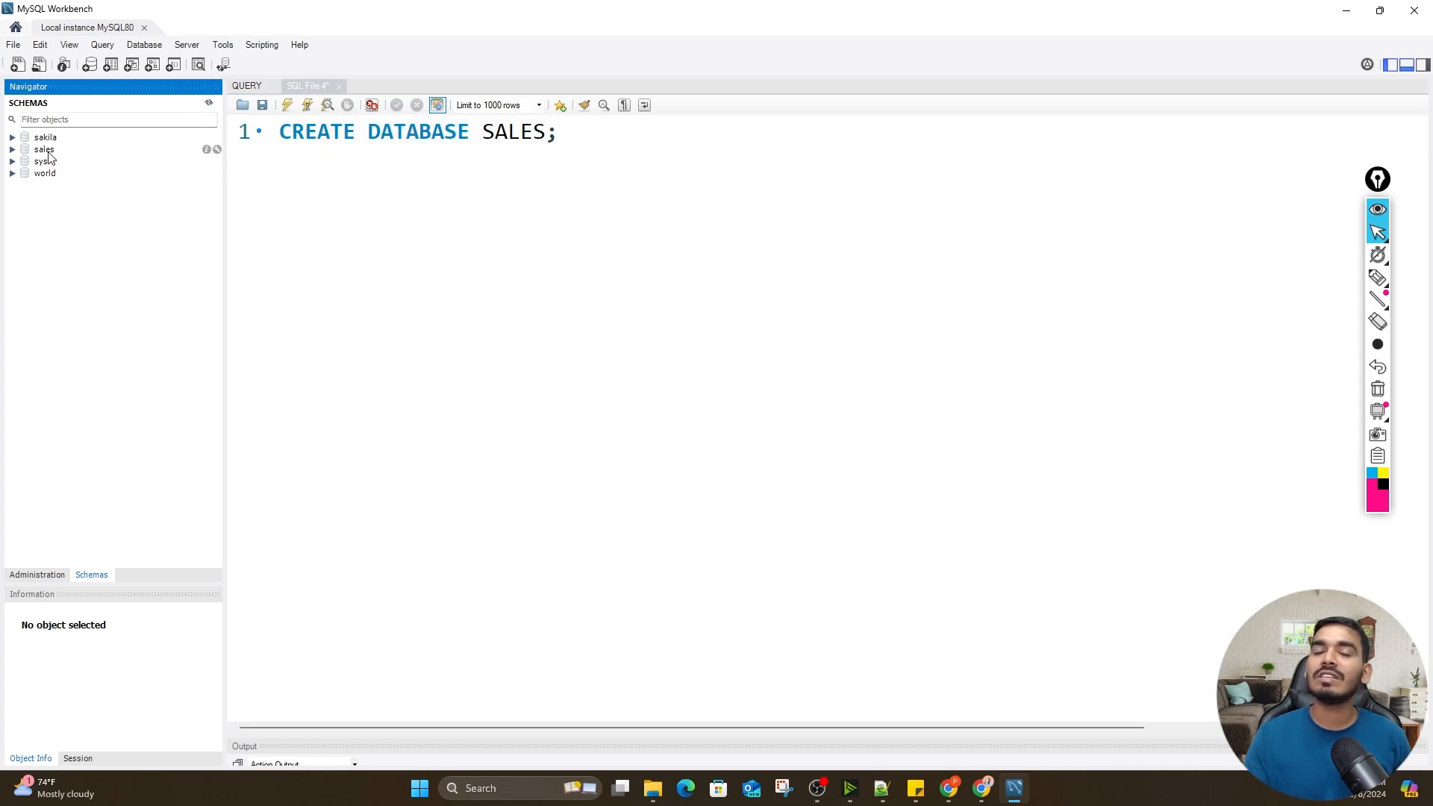
{"action": "double_click", "coordinate": [46, 153]}
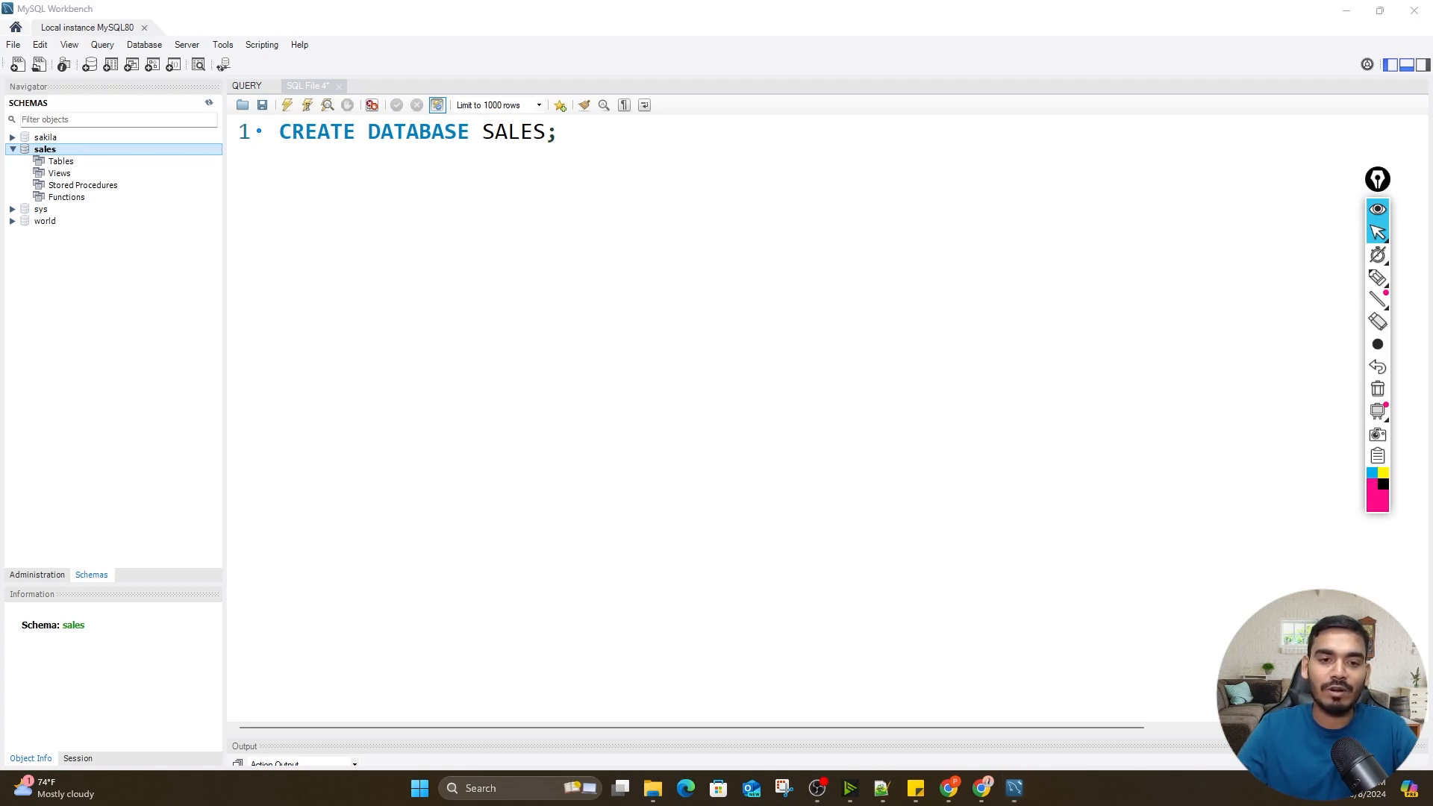
Switch to File Explorer and open the Sales CSV file from the DATA folder on drive D in Excel
{"action": "left_click_drag", "start_coordinate": [0, 373], "coordinate": [570, 290]}
{"action": "double_click", "coordinate": [570, 290]}
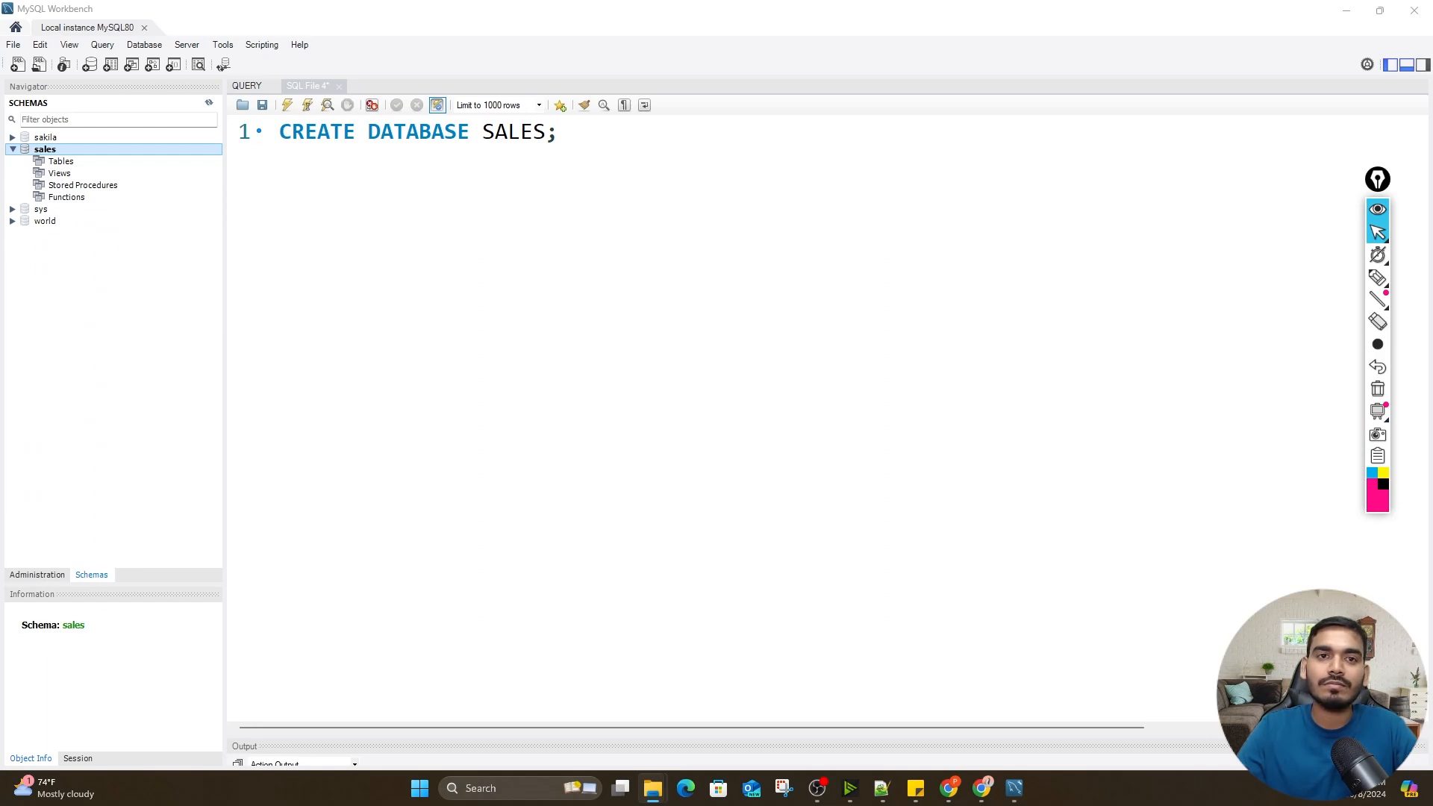
{"action": "left_click_drag", "start_coordinate": [0, 22], "coordinate": [675, 127]}
{"action": "double_click", "coordinate": [728, 139]}
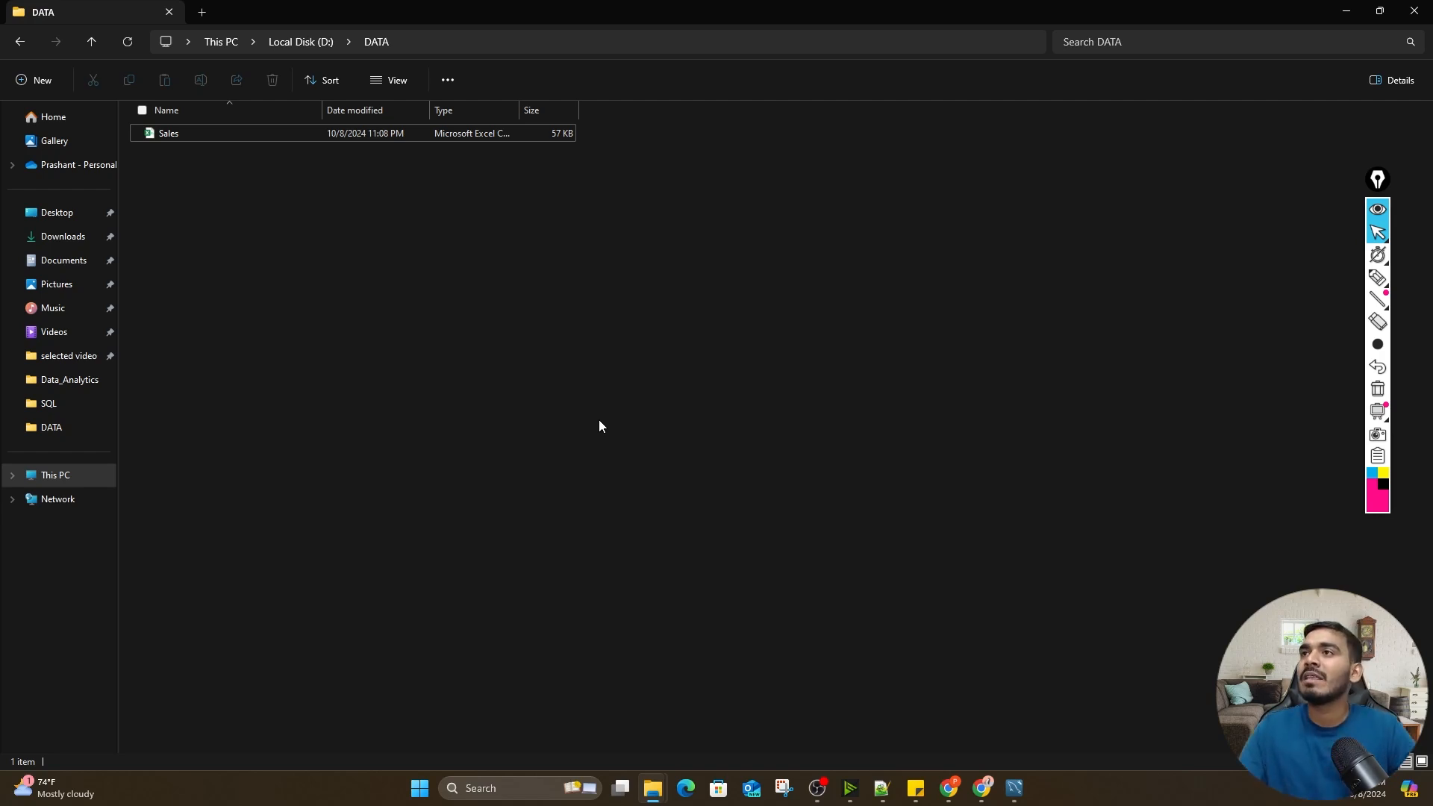
{"action": "left_click", "coordinate": [338, 134]}
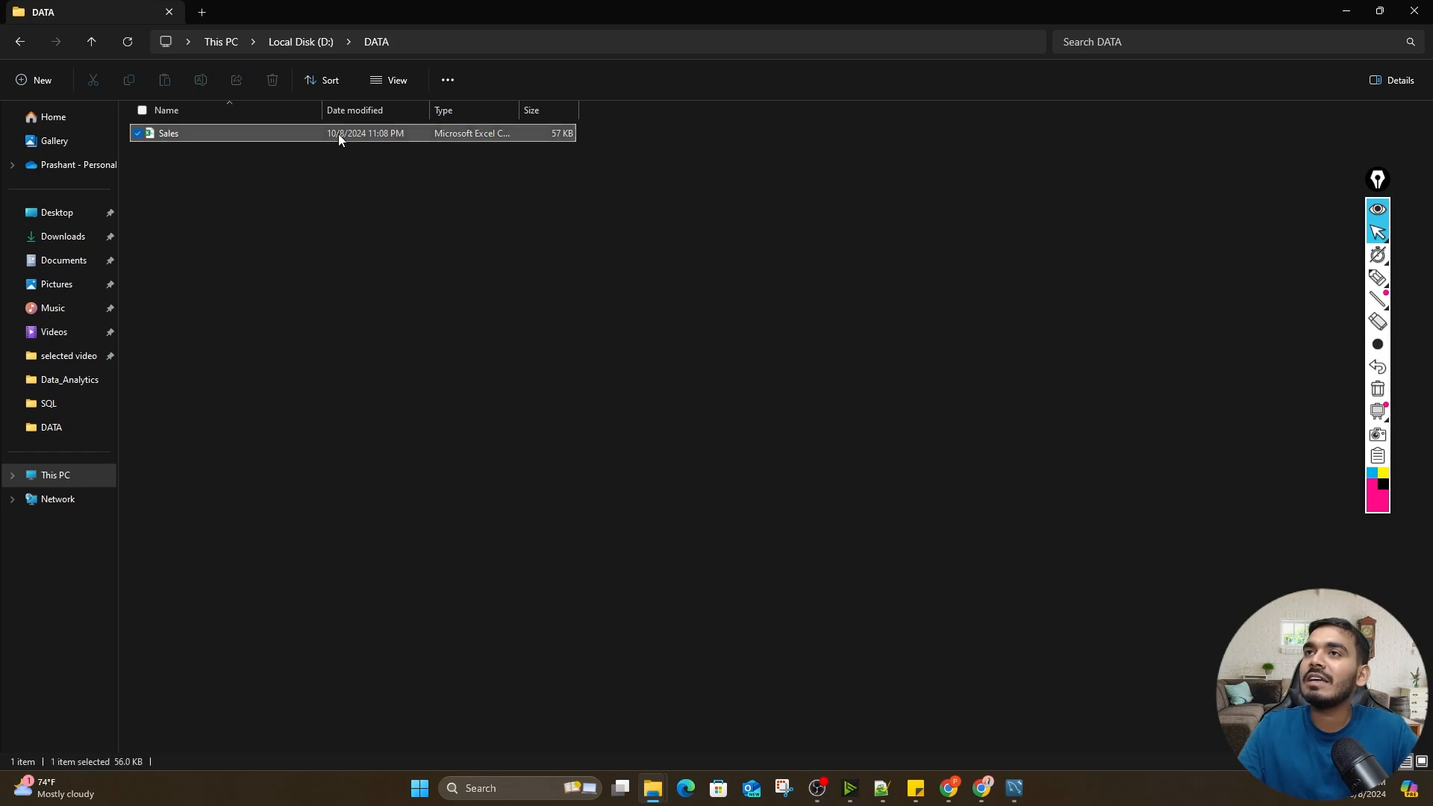
{"action": "double_click", "coordinate": [338, 133]}
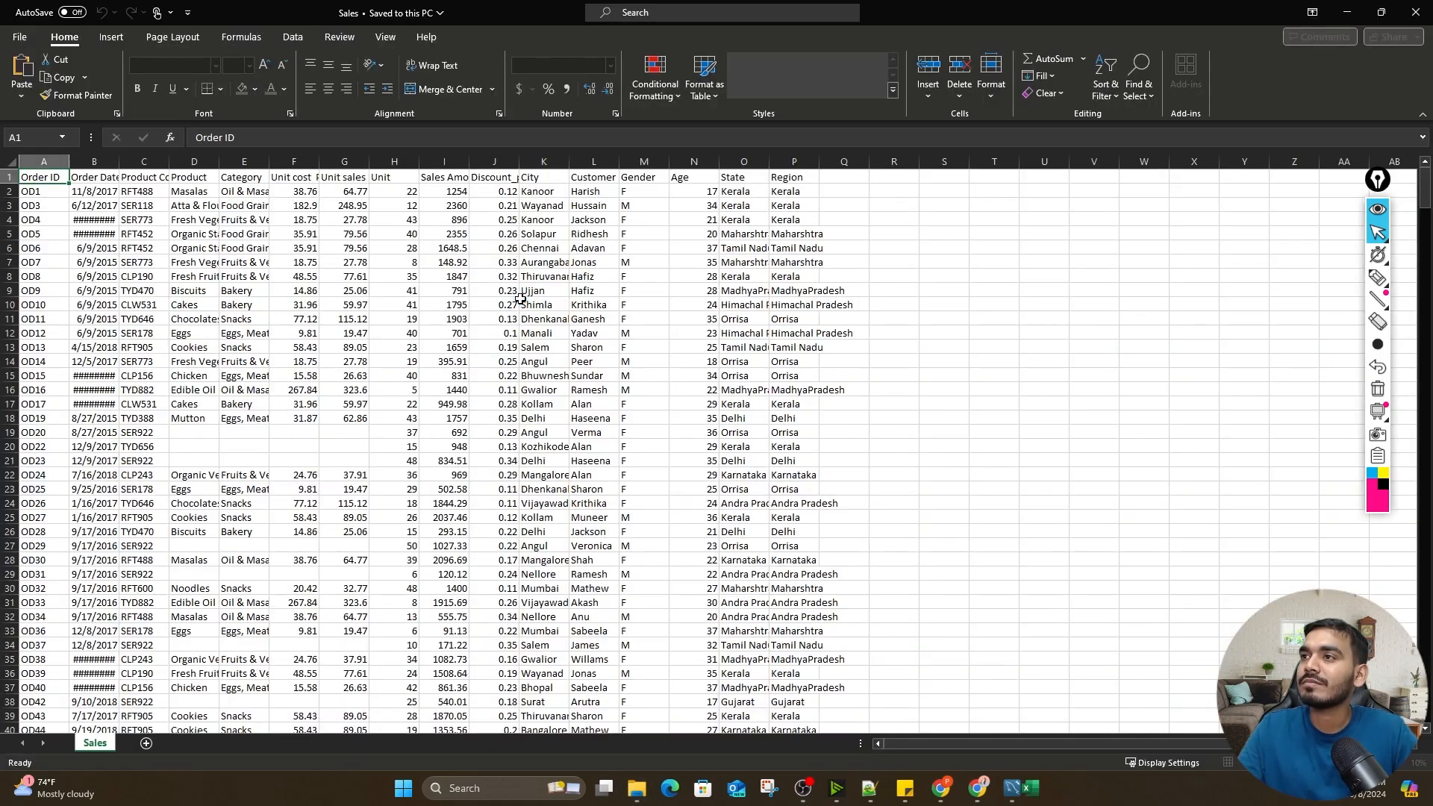
Autofit the width of all columns in the Sales sheet
{"action": "left_click", "coordinate": [12, 184]}
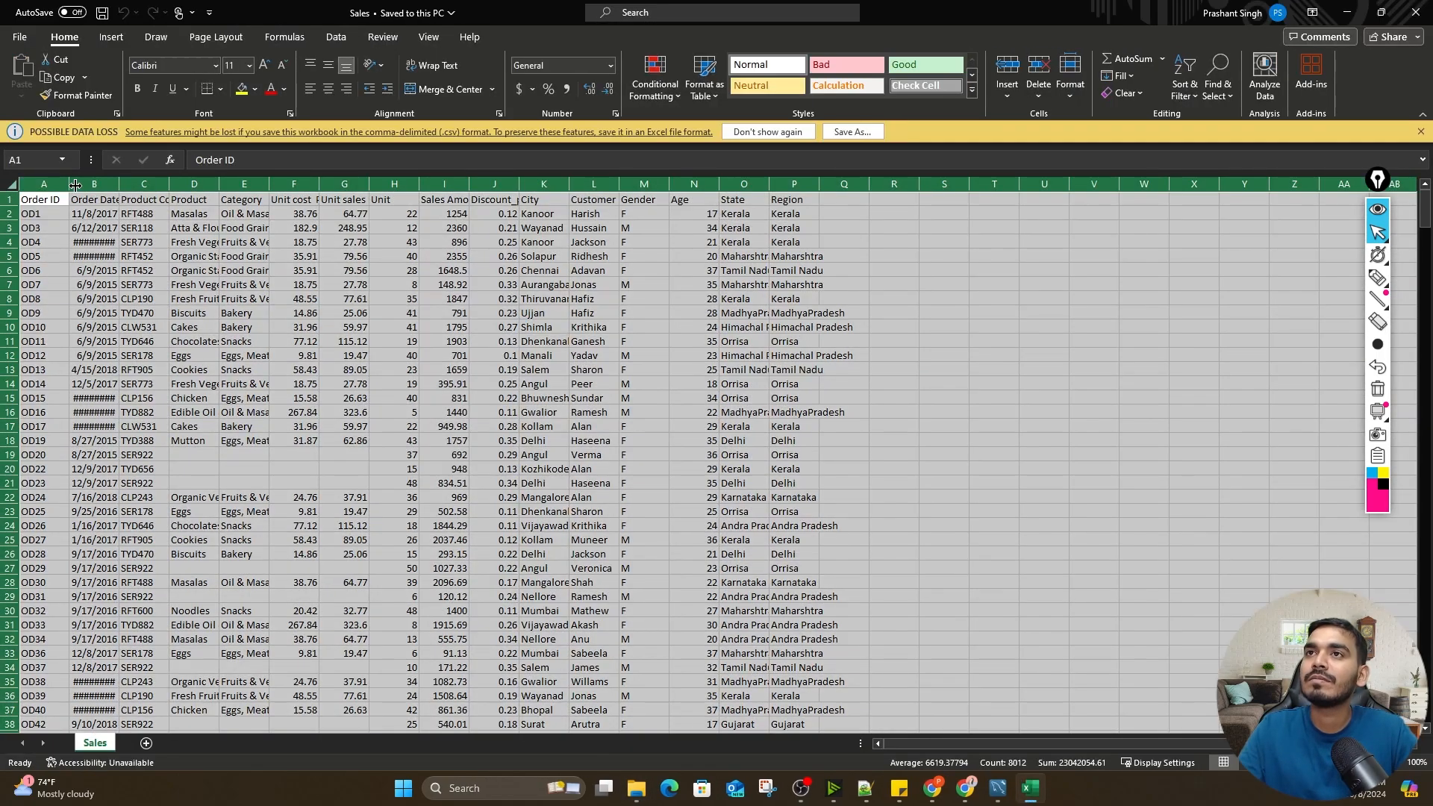
{"action": "double_click", "coordinate": [76, 184]}
{"action": "left_click", "coordinate": [46, 216]}
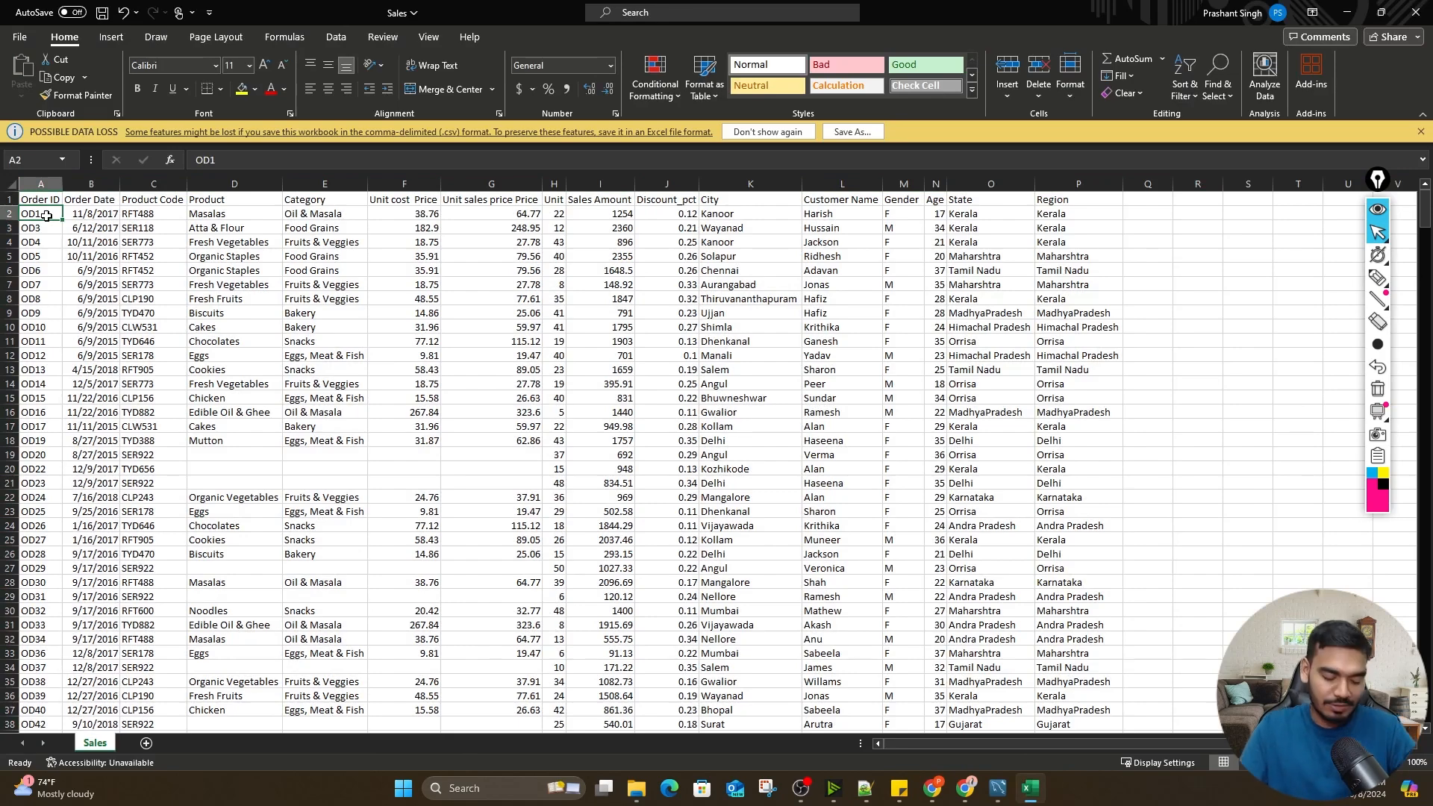
Check how far the Order ID records extend and examine the date values in the Order Date column
{"action": "key", "text": "ctrl+Down"}
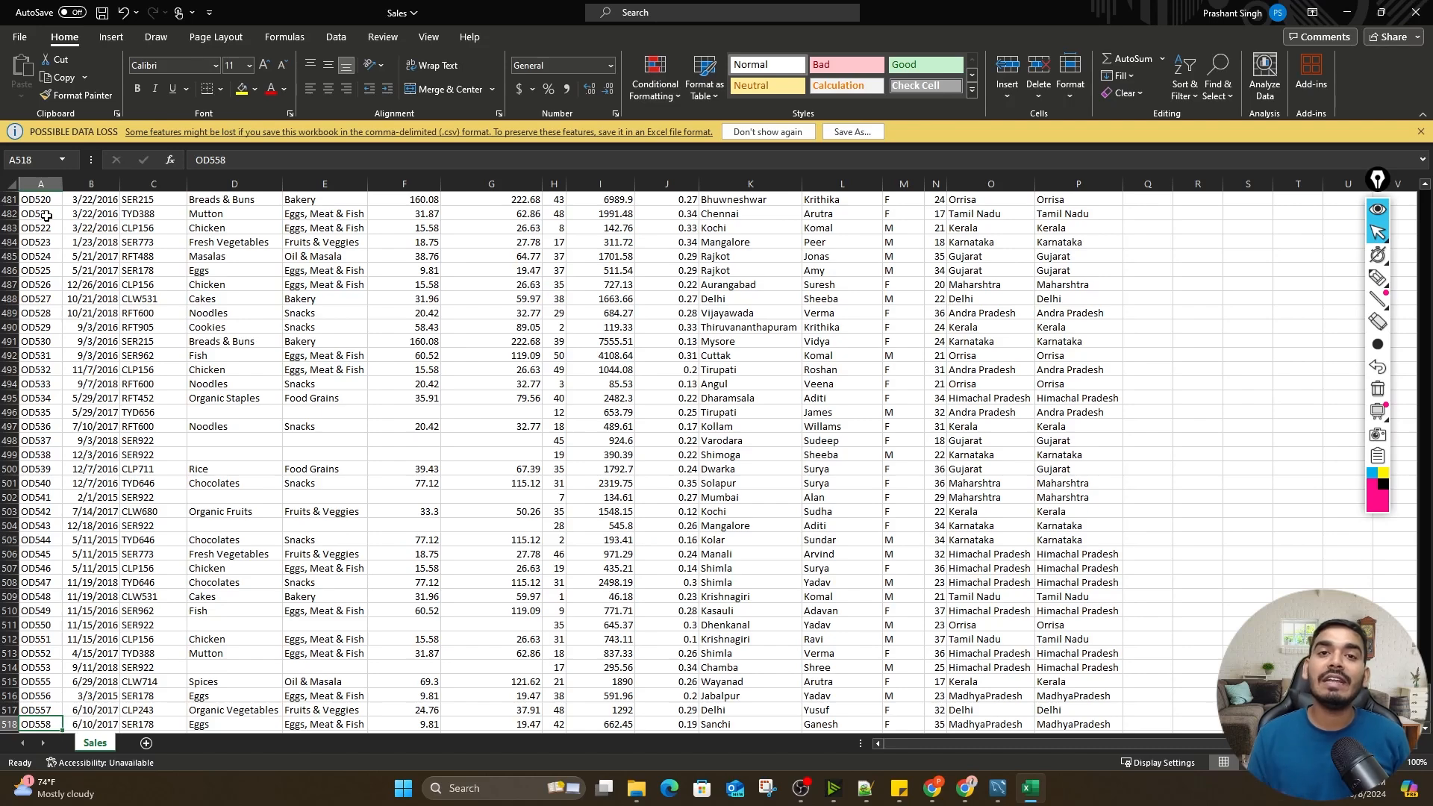
{"action": "key", "text": "ctrl+Up"}
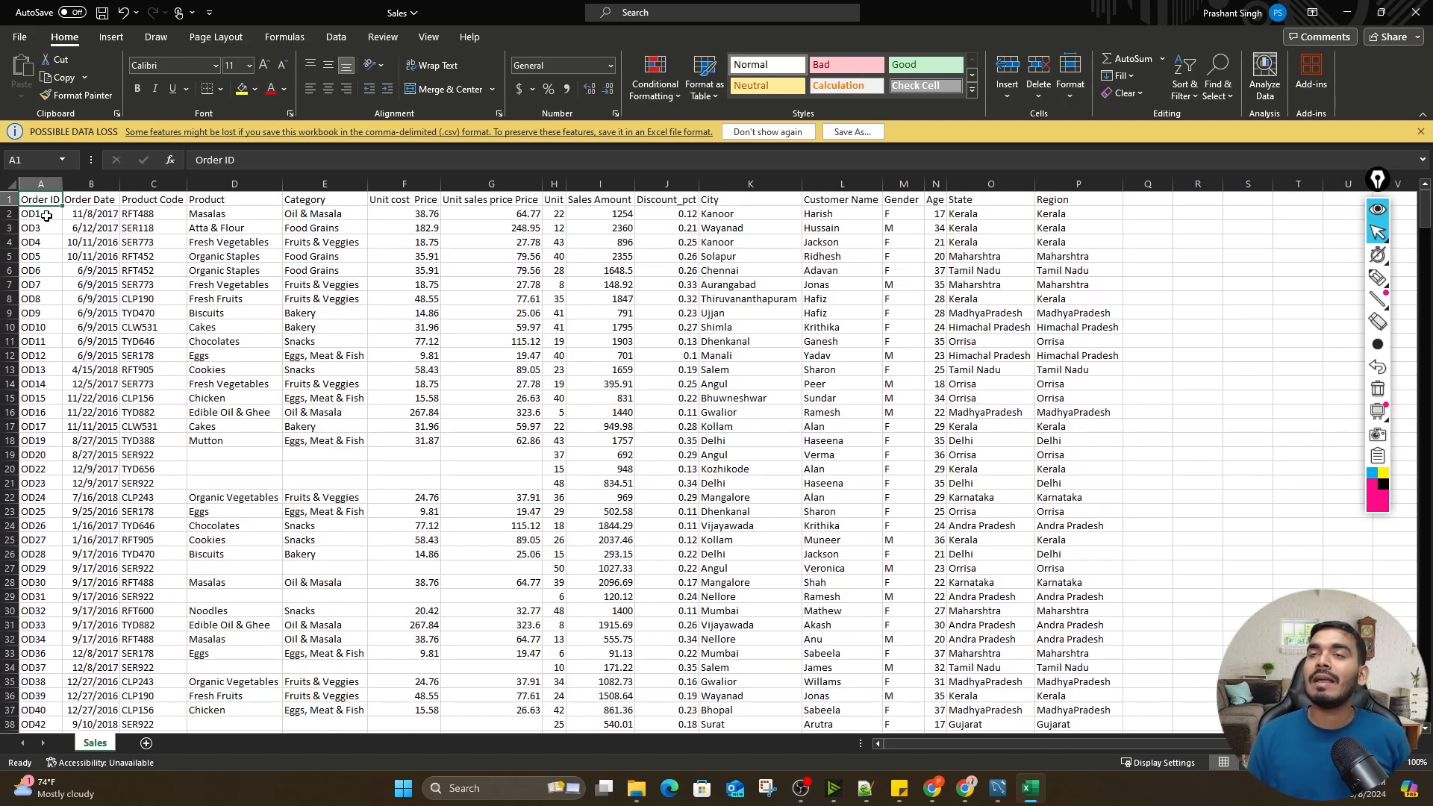
{"action": "key", "text": "Right"}
{"action": "key", "text": "Down"}
{"action": "key", "text": "Down"}
{"action": "key", "text": "Down"}
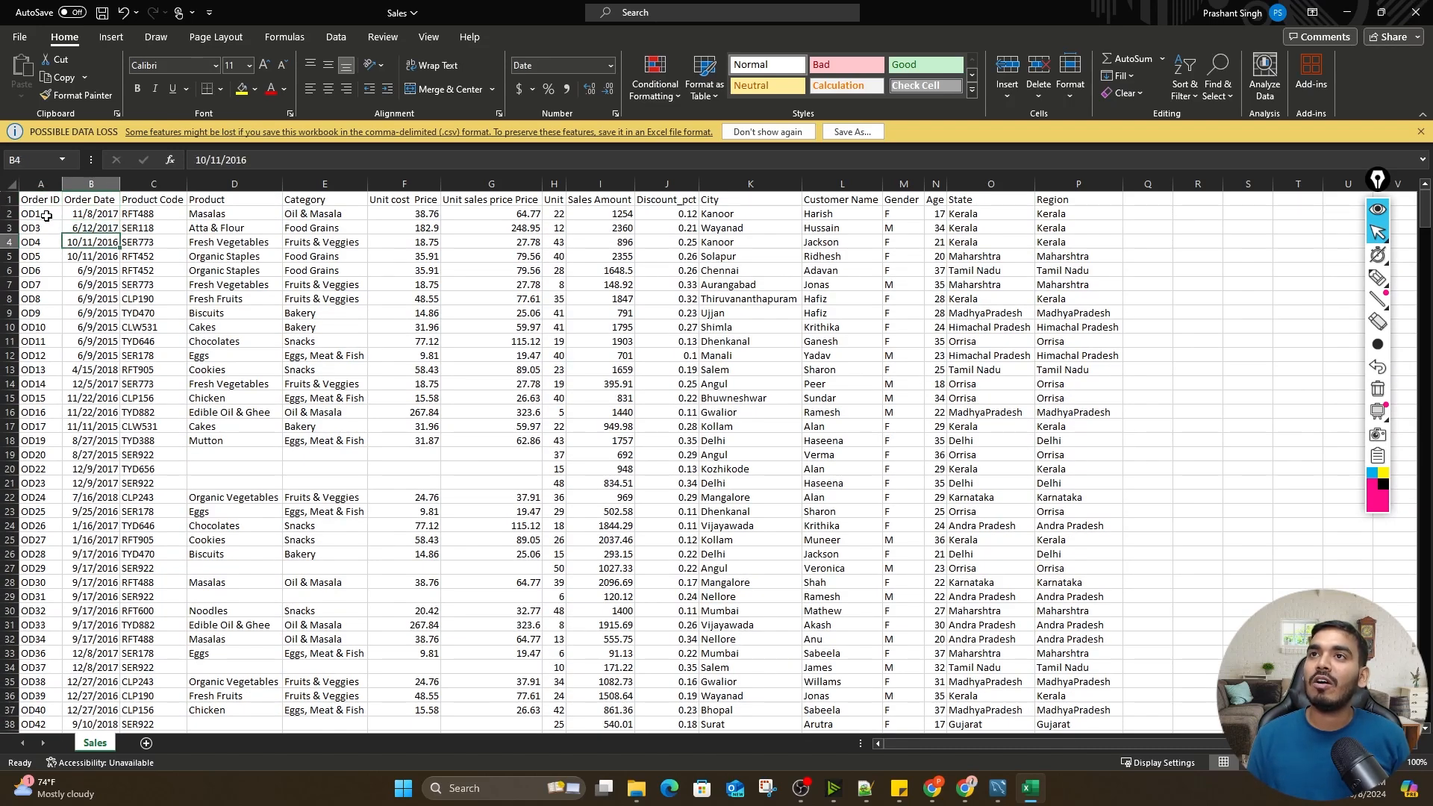
{"action": "key", "text": "Up"}
{"action": "key", "text": "Up"}
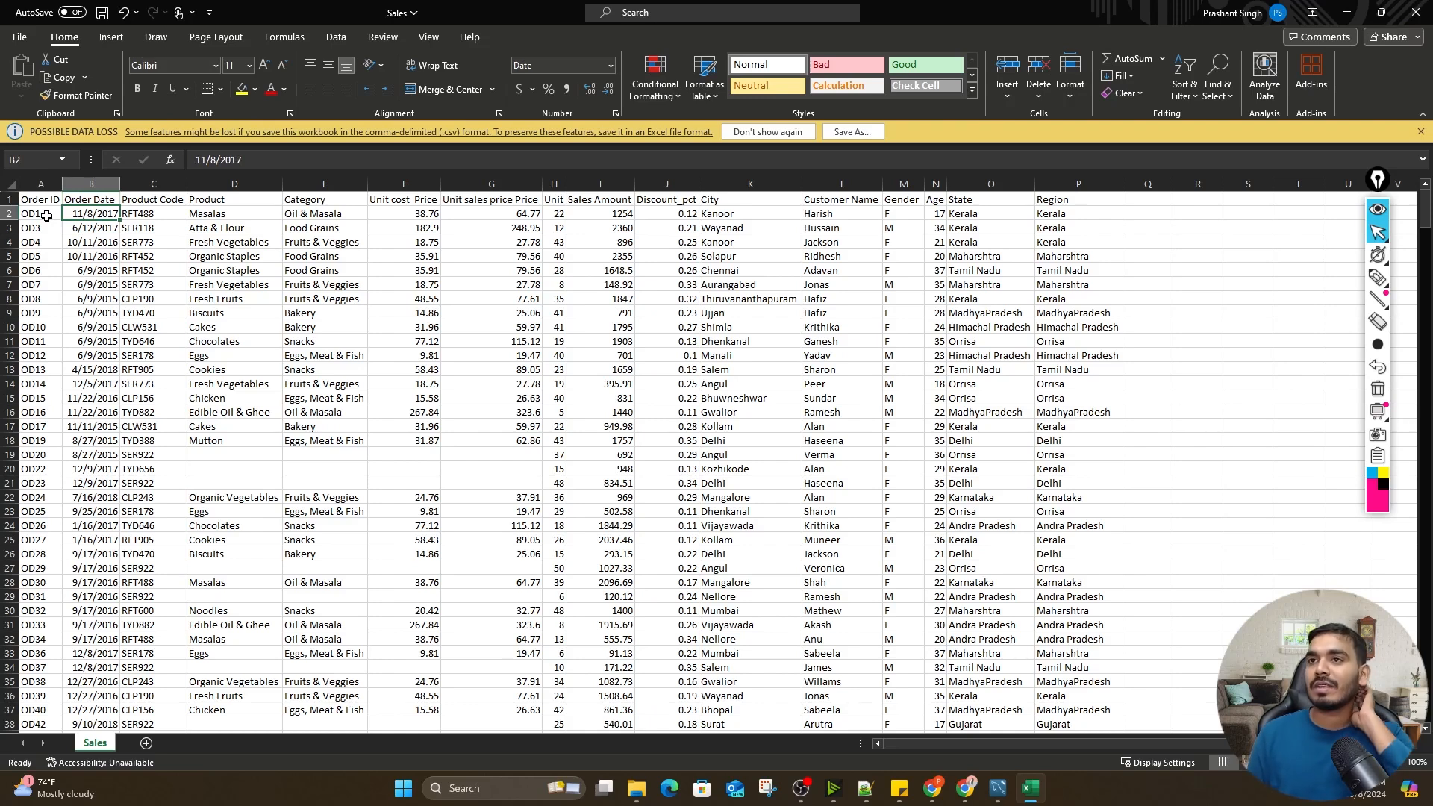
{"action": "key", "text": "Down"}
{"action": "key", "text": "Down"}
{"action": "key", "text": "Down"}
{"action": "key", "text": "Down"}
{"action": "key", "text": "Down"}
{"action": "key", "text": "Down"}
{"action": "key", "text": "Down"}
{"action": "key", "text": "Down"}
{"action": "key", "text": "Down"}
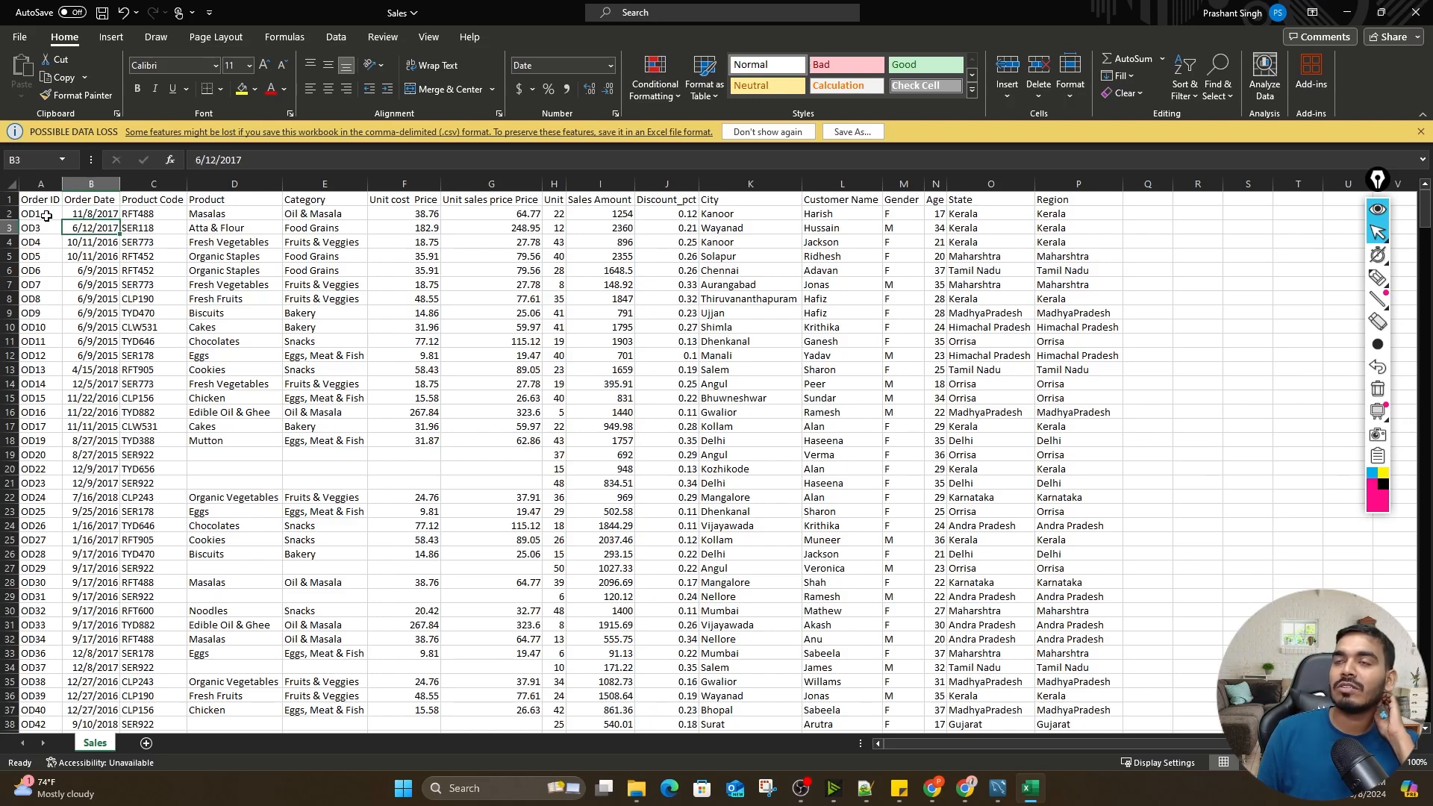
{"action": "key", "text": "Down"}
{"action": "key", "text": "Down"}
{"action": "key", "text": "Down"}
{"action": "key", "text": "Down"}
{"action": "key", "text": "Down"}
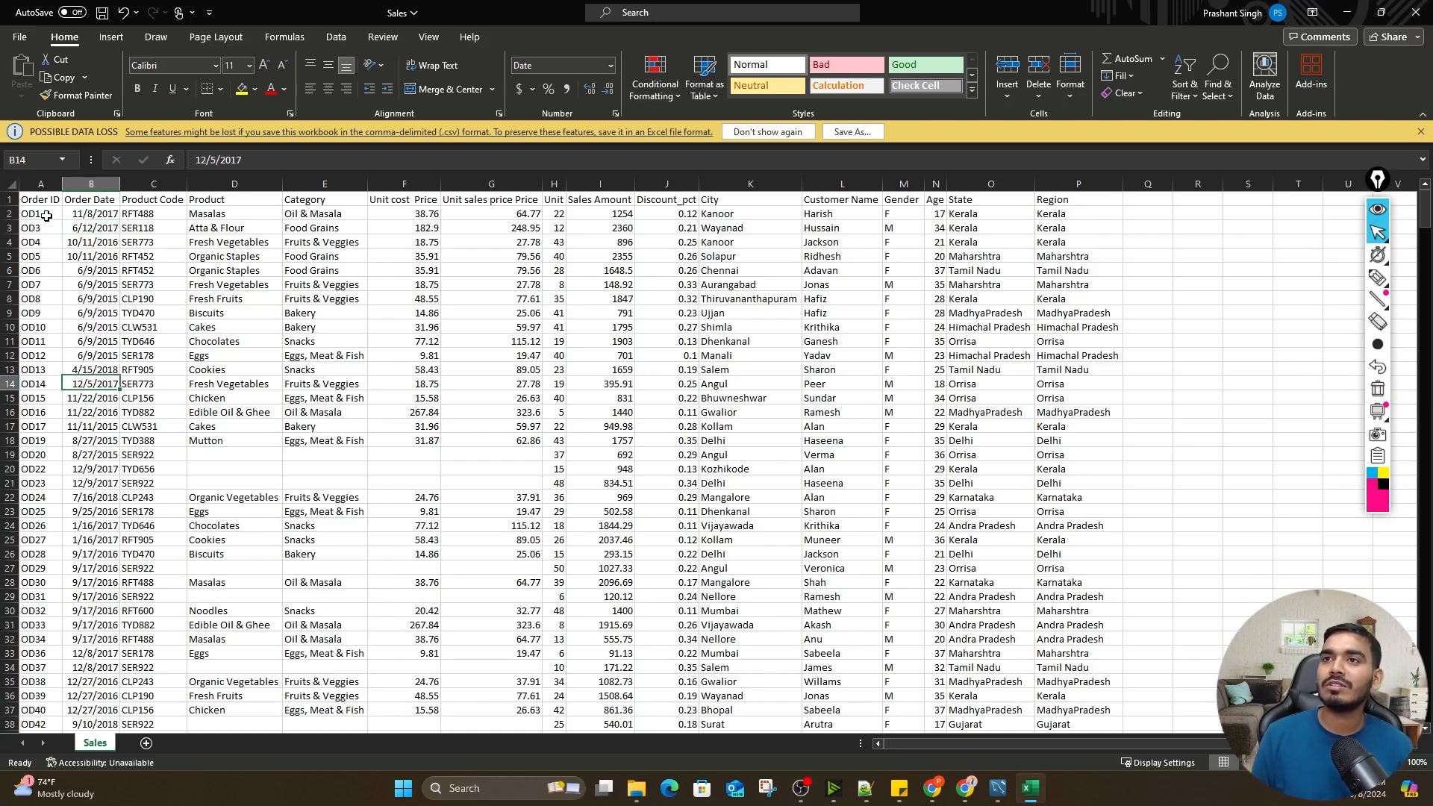
{"action": "key", "text": "Up"}
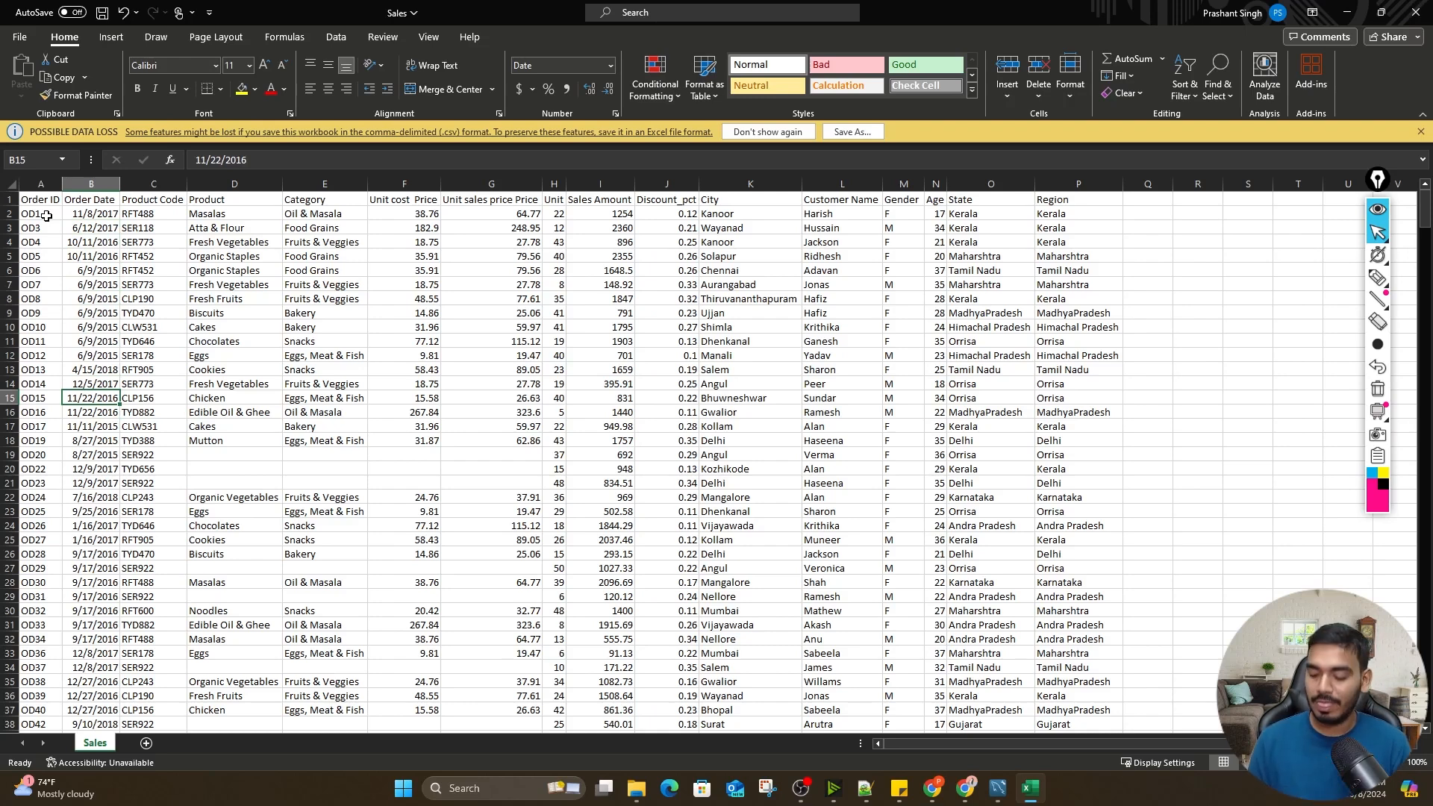
{"action": "key", "text": "Up"}
{"action": "key", "text": "Up"}
{"action": "key", "text": "Up"}
{"action": "key", "text": "Up"}
{"action": "key", "text": "Up"}
{"action": "key", "text": "Up"}
{"action": "key", "text": "Up"}
{"action": "key", "text": "Up"}
{"action": "key", "text": "Up"}
{"action": "key", "text": "Up"}
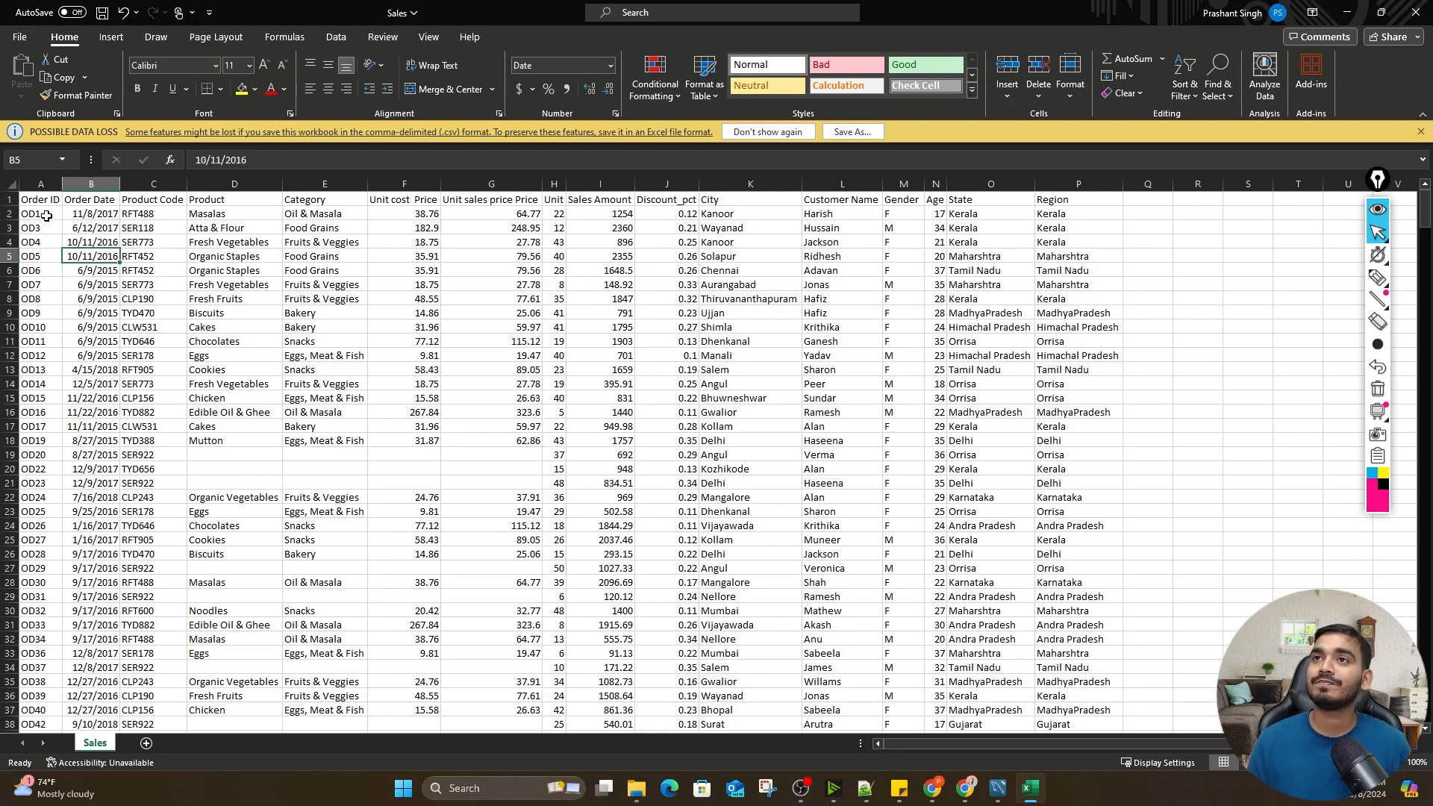
{"action": "key", "text": "Up"}
{"action": "key", "text": "Up"}
{"action": "key", "text": "Up"}
{"action": "key", "text": "Up"}
{"action": "key", "text": "Left"}
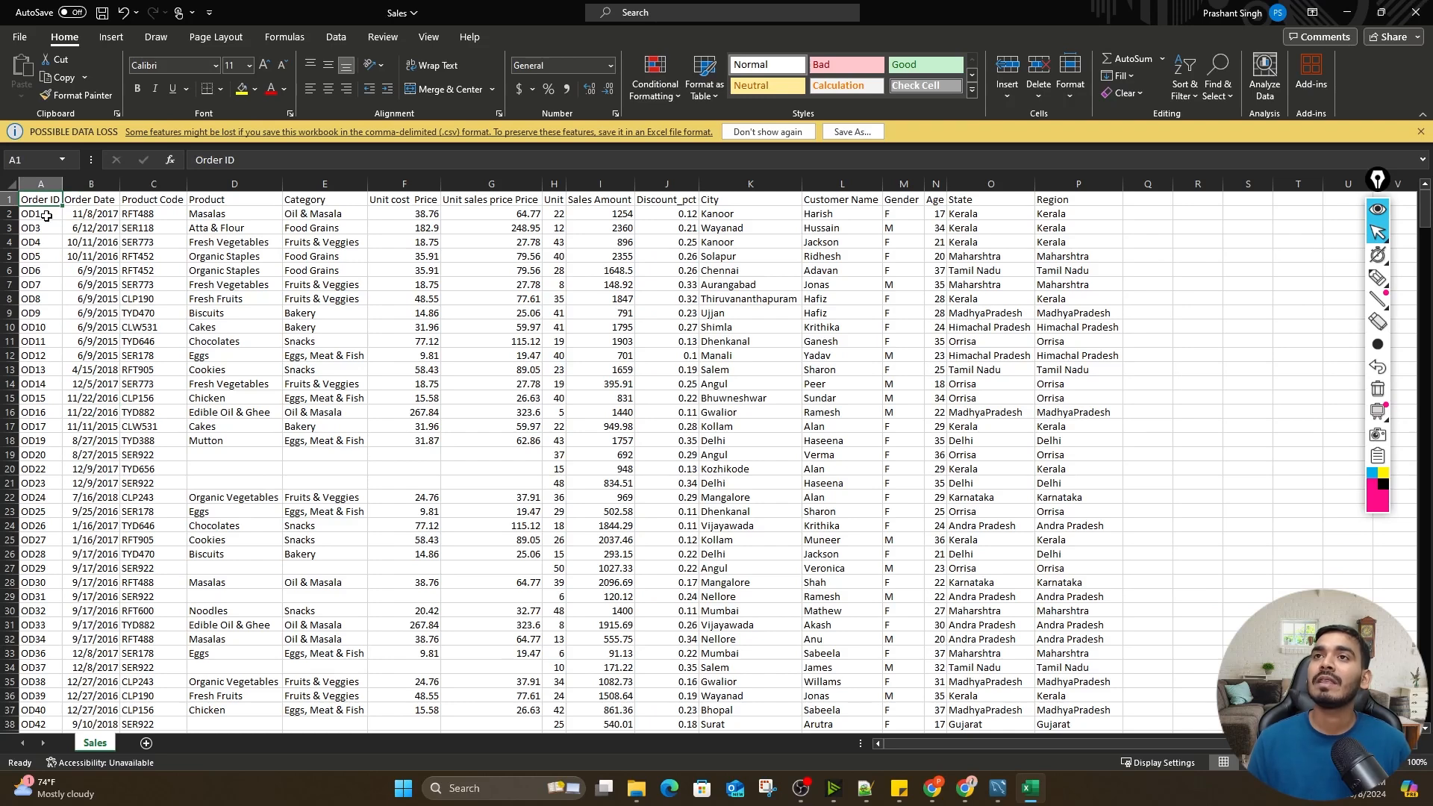
Compare the first Order ID entries and review the Order Date values down to row 15
{"action": "key", "text": "Down"}
{"action": "key", "text": "Down"}
{"action": "key", "text": "Down"}
{"action": "key", "text": "Up"}
{"action": "key", "text": "Up"}
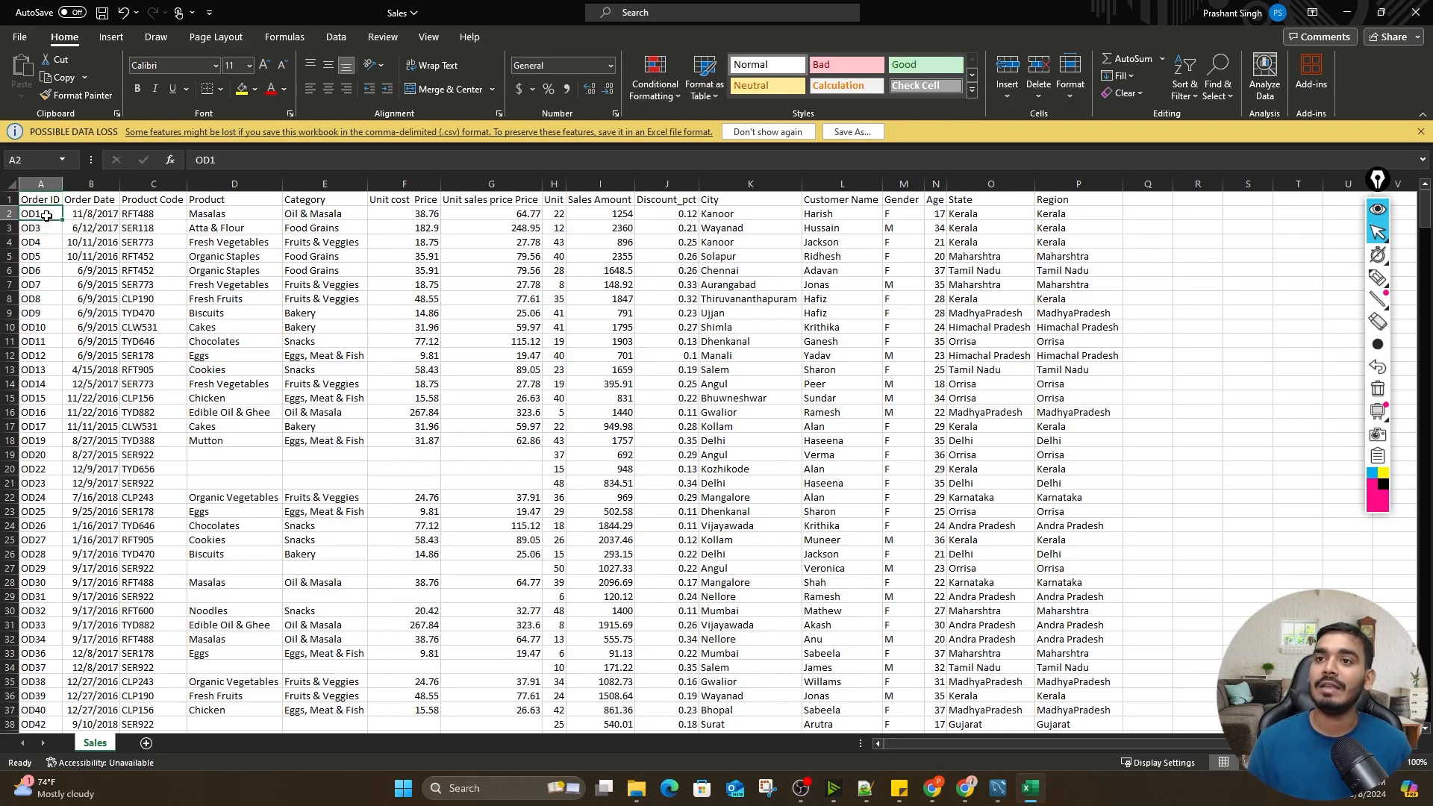
{"action": "key", "text": "Up"}
{"action": "key", "text": "Down"}
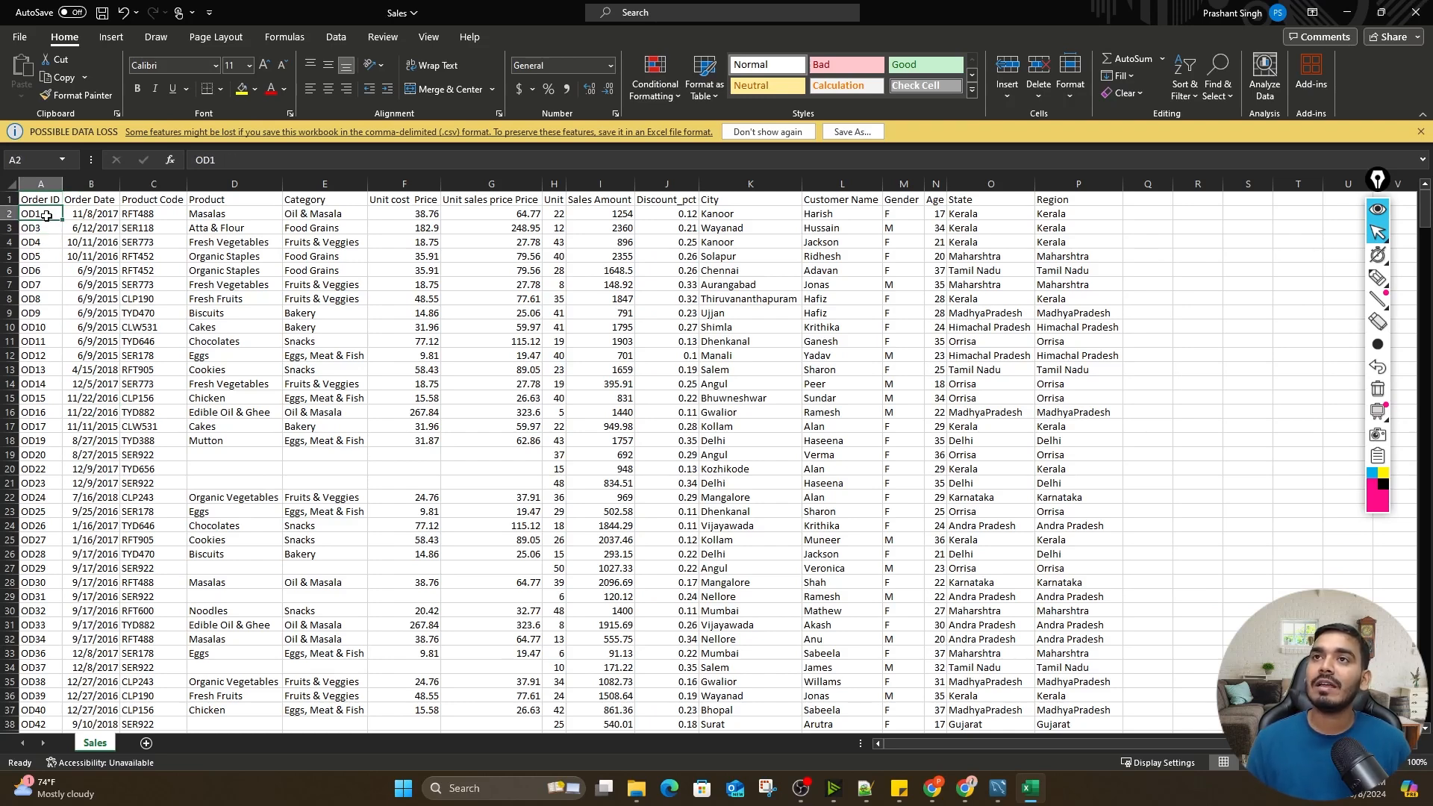
{"action": "key", "text": "Down"}
{"action": "key", "text": "Up"}
{"action": "key", "text": "Up"}
{"action": "key", "text": "Right"}
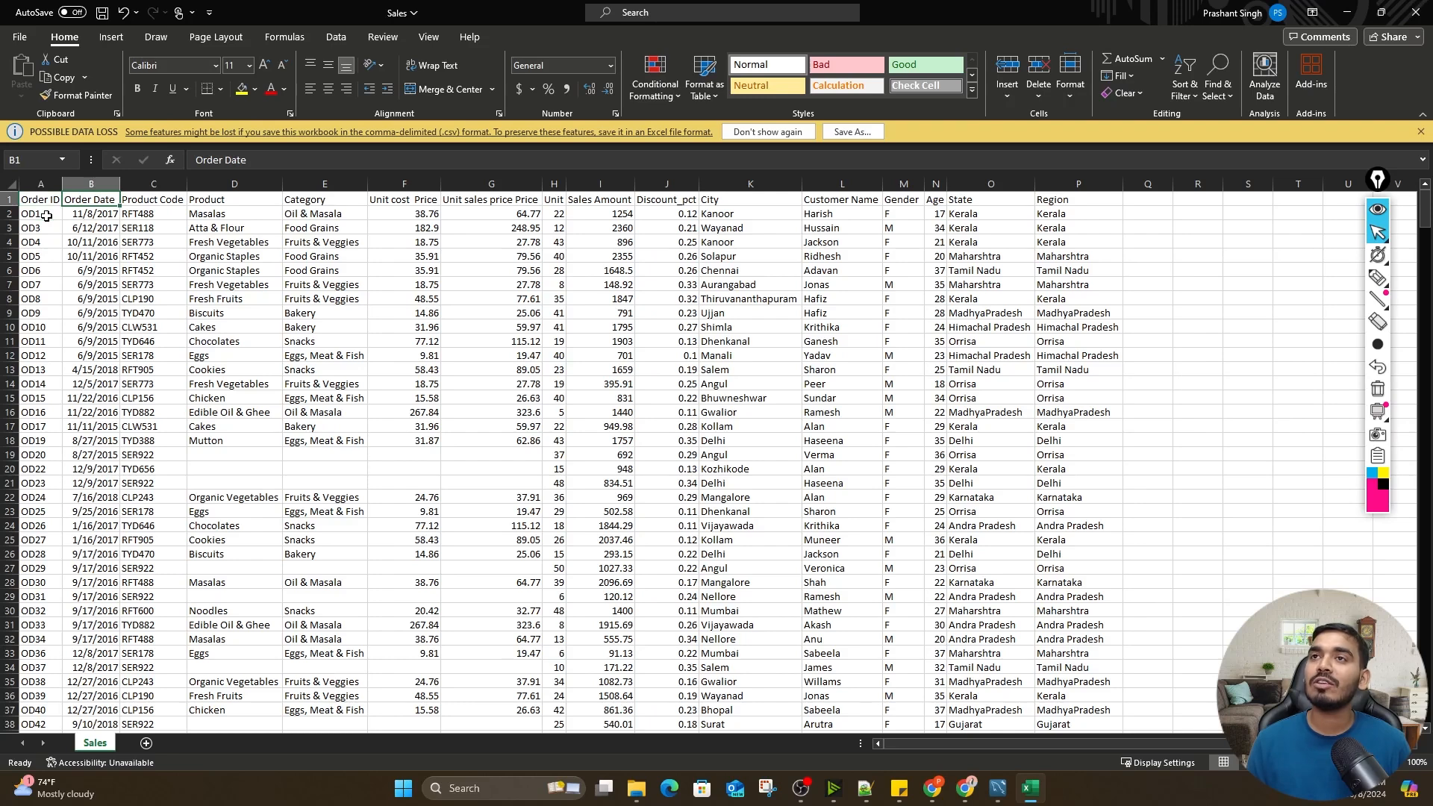
{"action": "key", "text": "Down"}
{"action": "key", "text": "Down"}
{"action": "key", "text": "Down"}
{"action": "key", "text": "Down"}
{"action": "key", "text": "Down"}
{"action": "key", "text": "Down"}
{"action": "key", "text": "Down"}
{"action": "key", "text": "Down"}
{"action": "key", "text": "Down"}
{"action": "key", "text": "Down"}
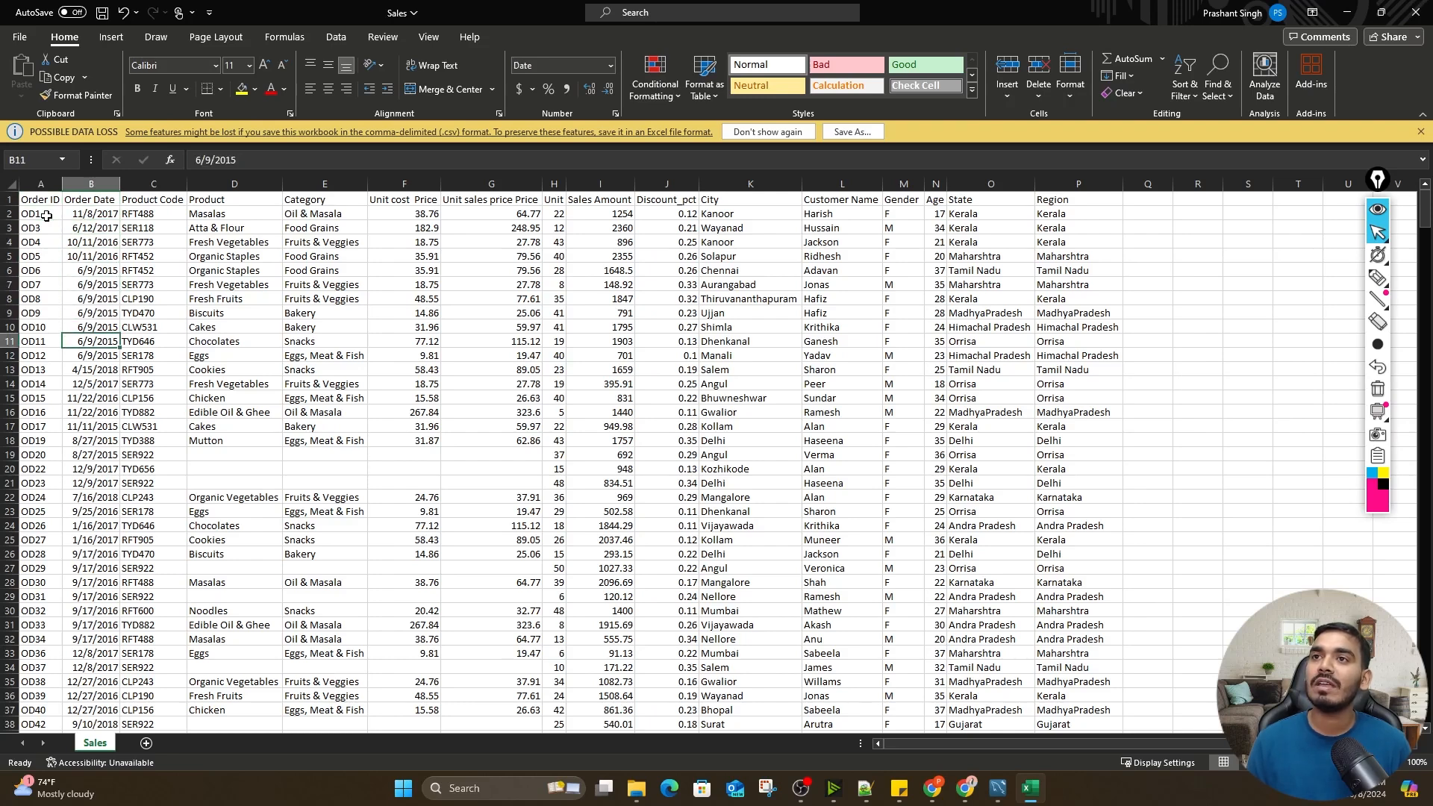
{"action": "key", "text": "Down"}
{"action": "key", "text": "Down"}
{"action": "key", "text": "Down"}
{"action": "key", "text": "Down"}
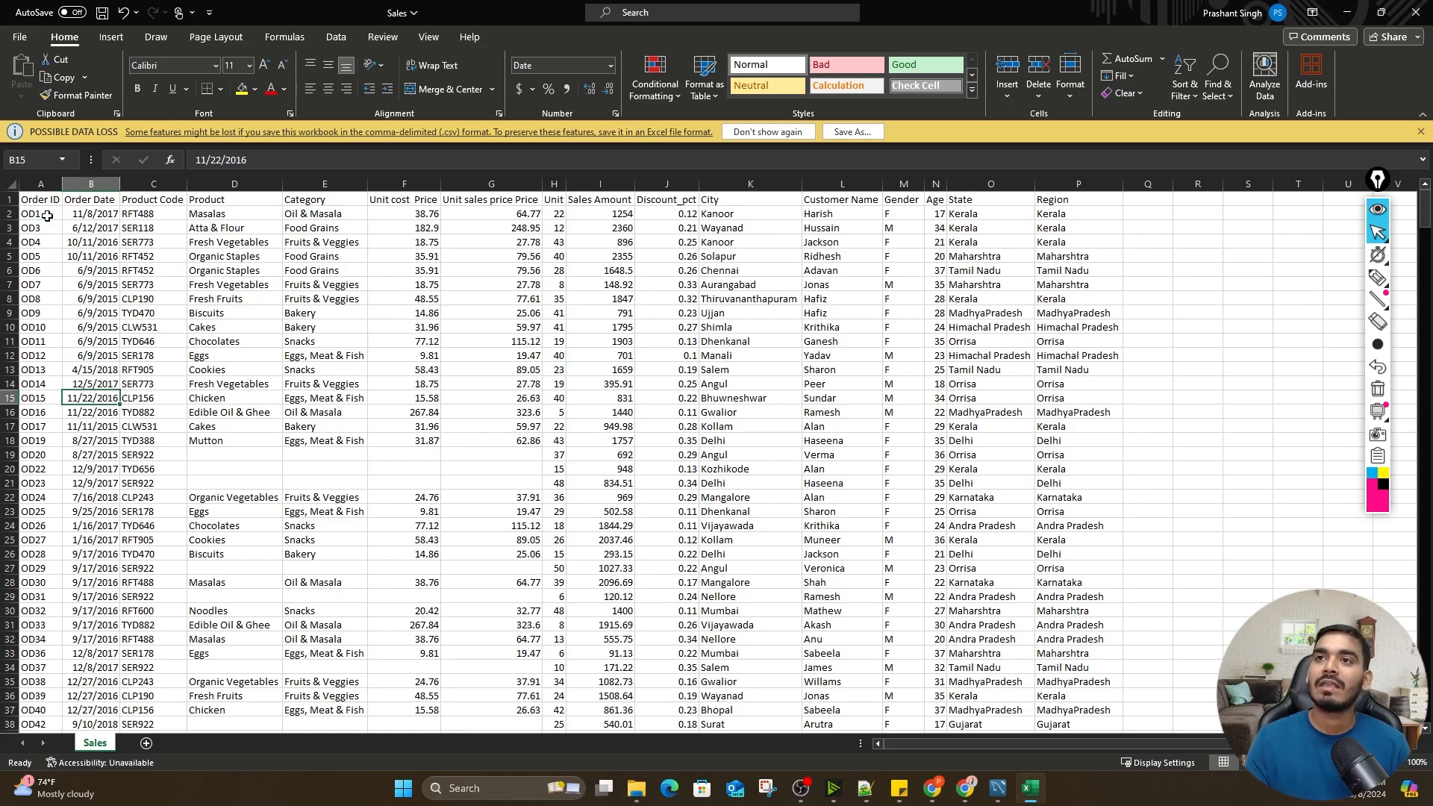
Examine the first entries of the Product Code column
{"action": "left_click", "coordinate": [141, 200]}
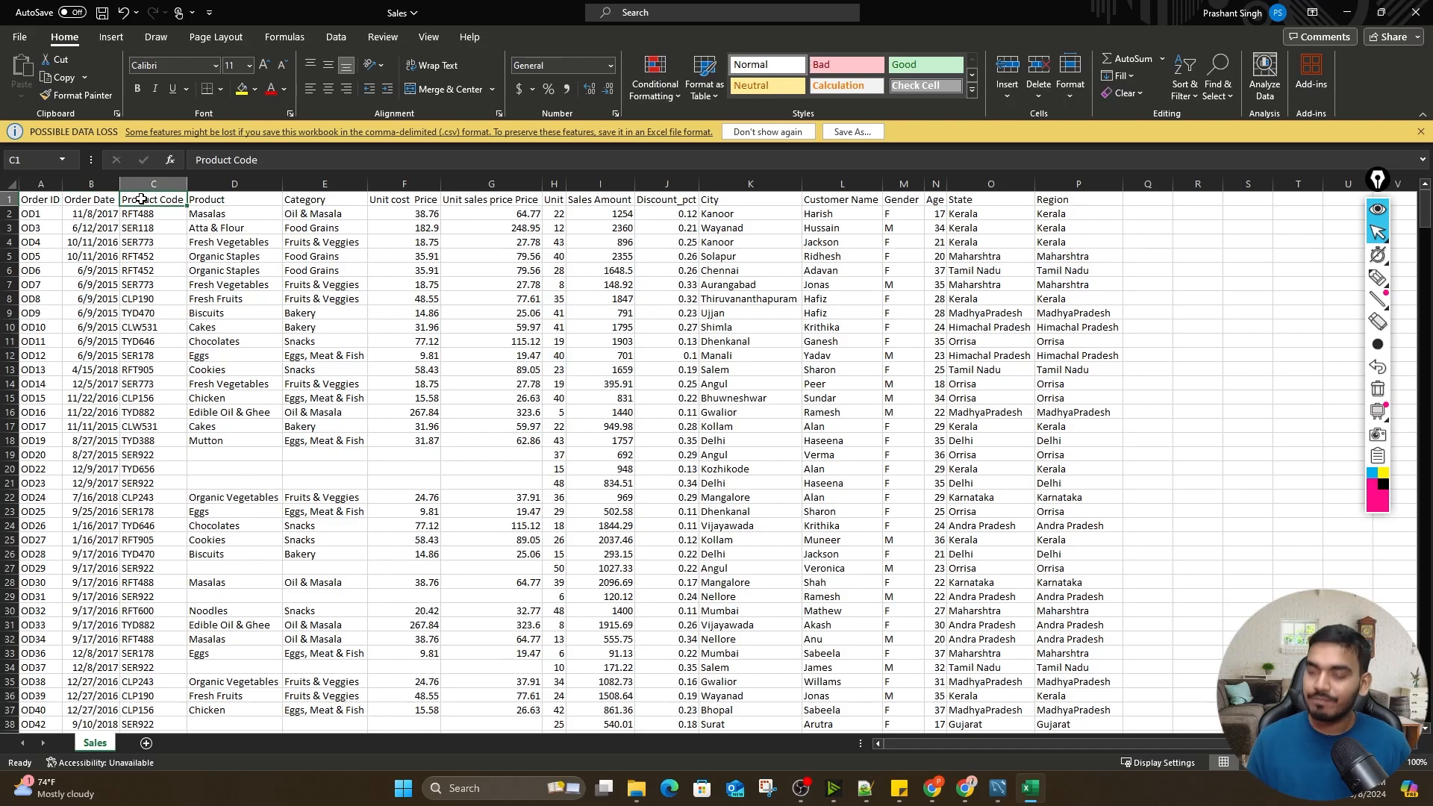
{"action": "key", "text": "Down"}
{"action": "key", "text": "Down"}
{"action": "key", "text": "Down"}
{"action": "key", "text": "Up"}
{"action": "key", "text": "Up"}
{"action": "key", "text": "Up"}
{"action": "key", "text": "Right"}
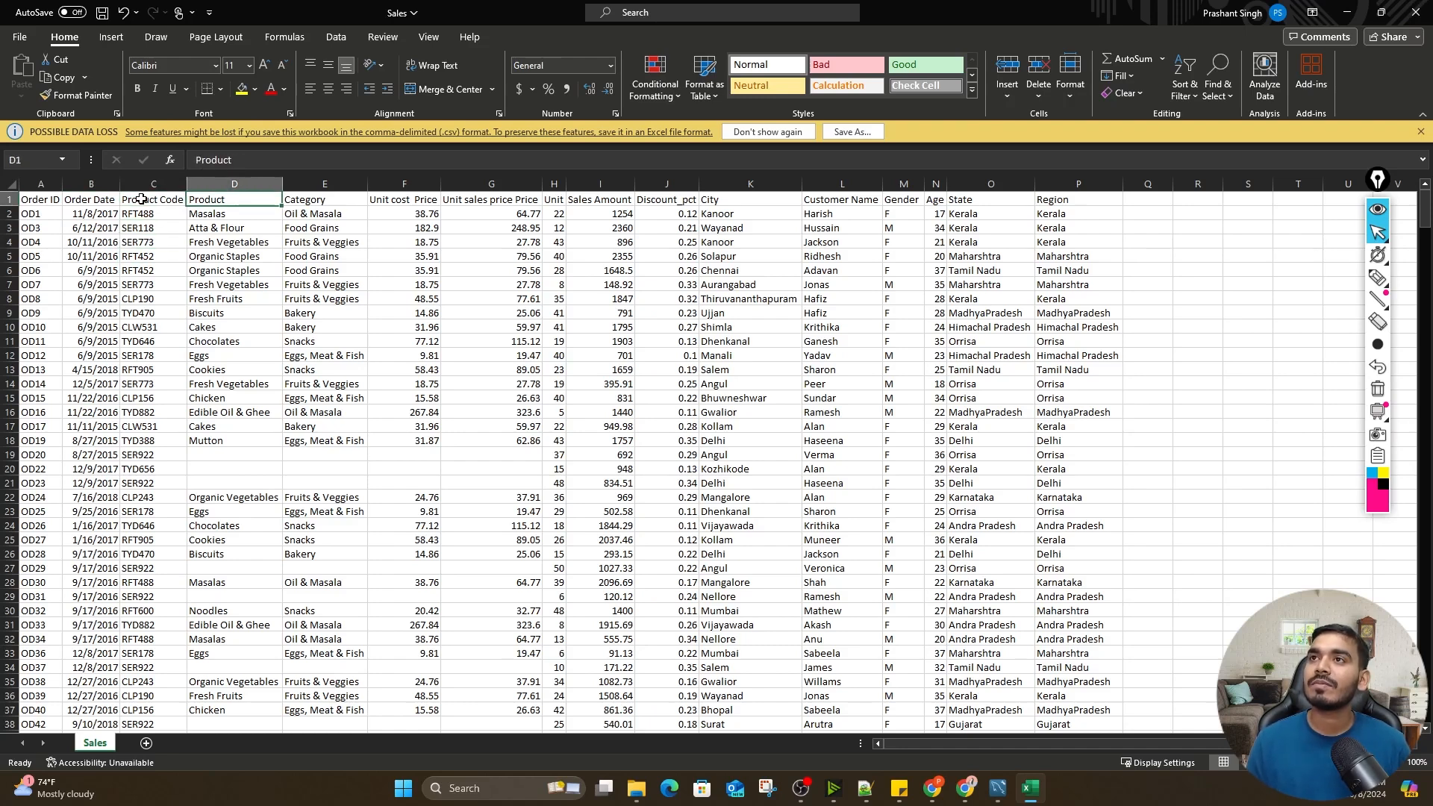
Examine the product names in the Product column down to row 26
{"action": "key", "text": "Down"}
{"action": "key", "text": "Down"}
{"action": "key", "text": "Down"}
{"action": "key", "text": "Down"}
{"action": "key", "text": "Down"}
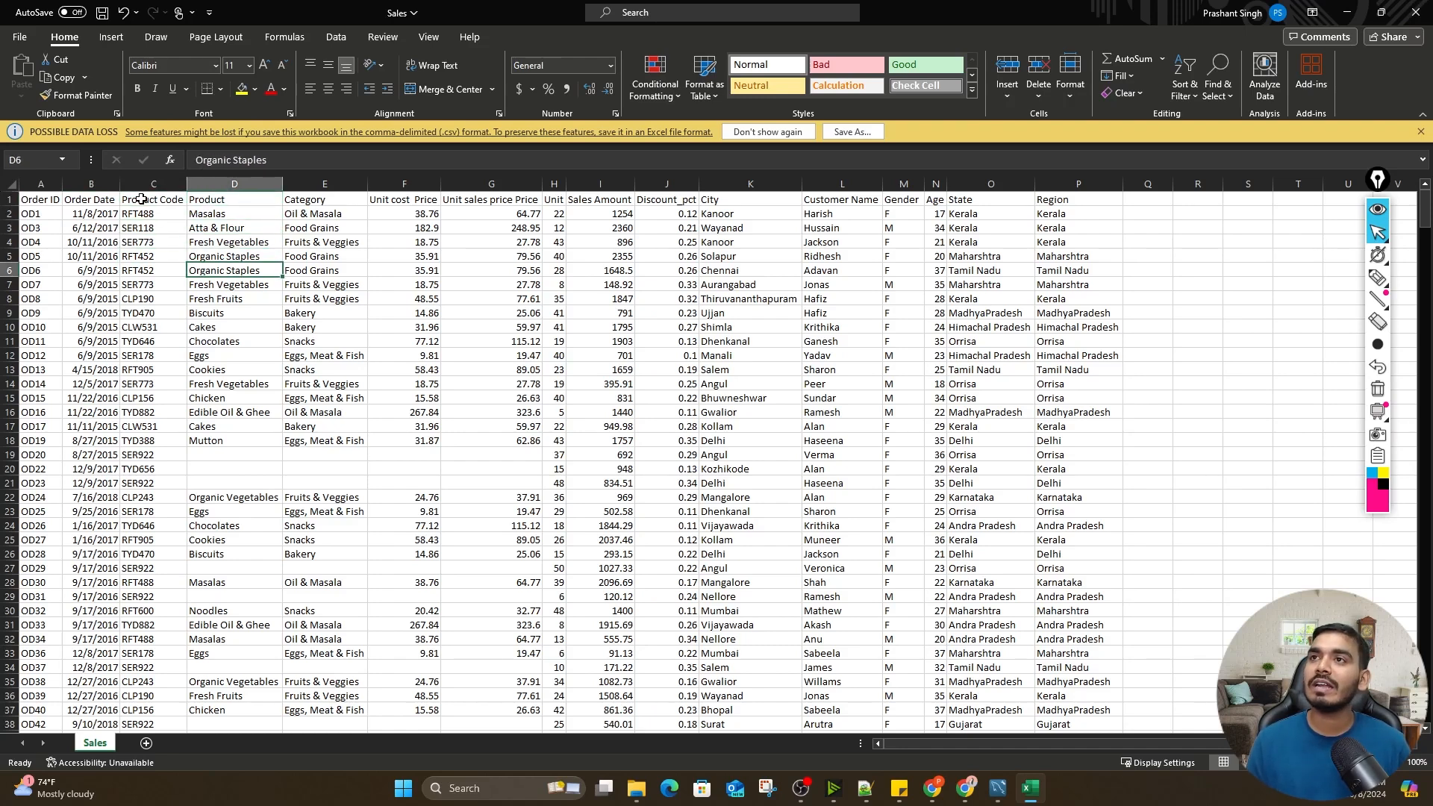
{"action": "key", "text": "Up"}
{"action": "key", "text": "Up"}
{"action": "key", "text": "Up"}
{"action": "key", "text": "Down"}
{"action": "key", "text": "Down"}
{"action": "key", "text": "Down"}
{"action": "key", "text": "Down"}
{"action": "key", "text": "Down"}
{"action": "key", "text": "Down"}
{"action": "key", "text": "Down"}
{"action": "key", "text": "Down"}
{"action": "key", "text": "Down"}
{"action": "key", "text": "Down"}
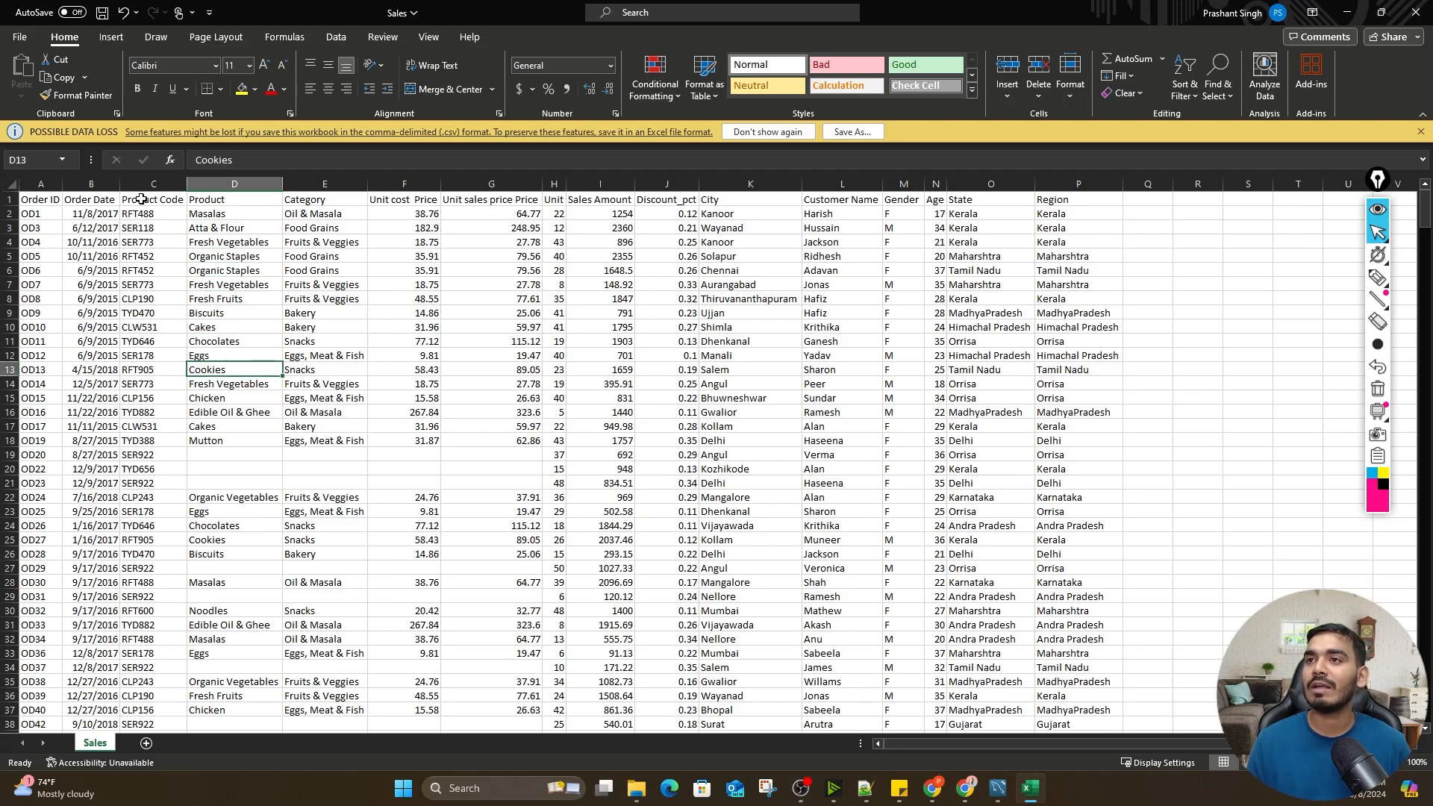
{"action": "key", "text": "Down"}
{"action": "key", "text": "Down"}
{"action": "key", "text": "Down"}
{"action": "key", "text": "Down"}
{"action": "key", "text": "Down"}
{"action": "key", "text": "Down"}
{"action": "key", "text": "Down"}
{"action": "key", "text": "Down"}
{"action": "key", "text": "Down"}
{"action": "key", "text": "Down"}
{"action": "key", "text": "Down"}
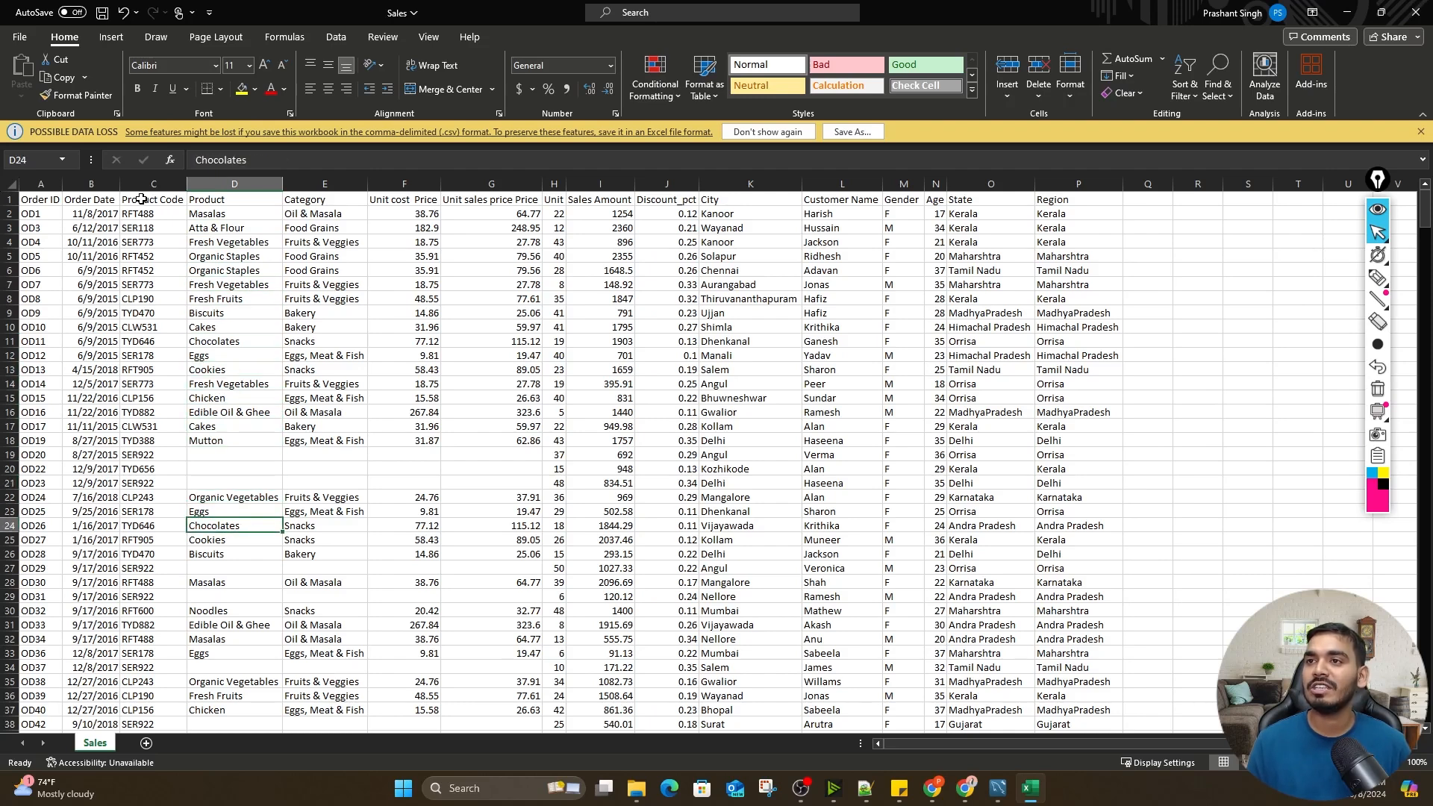
{"action": "key", "text": "Down"}
{"action": "key", "text": "Down"}
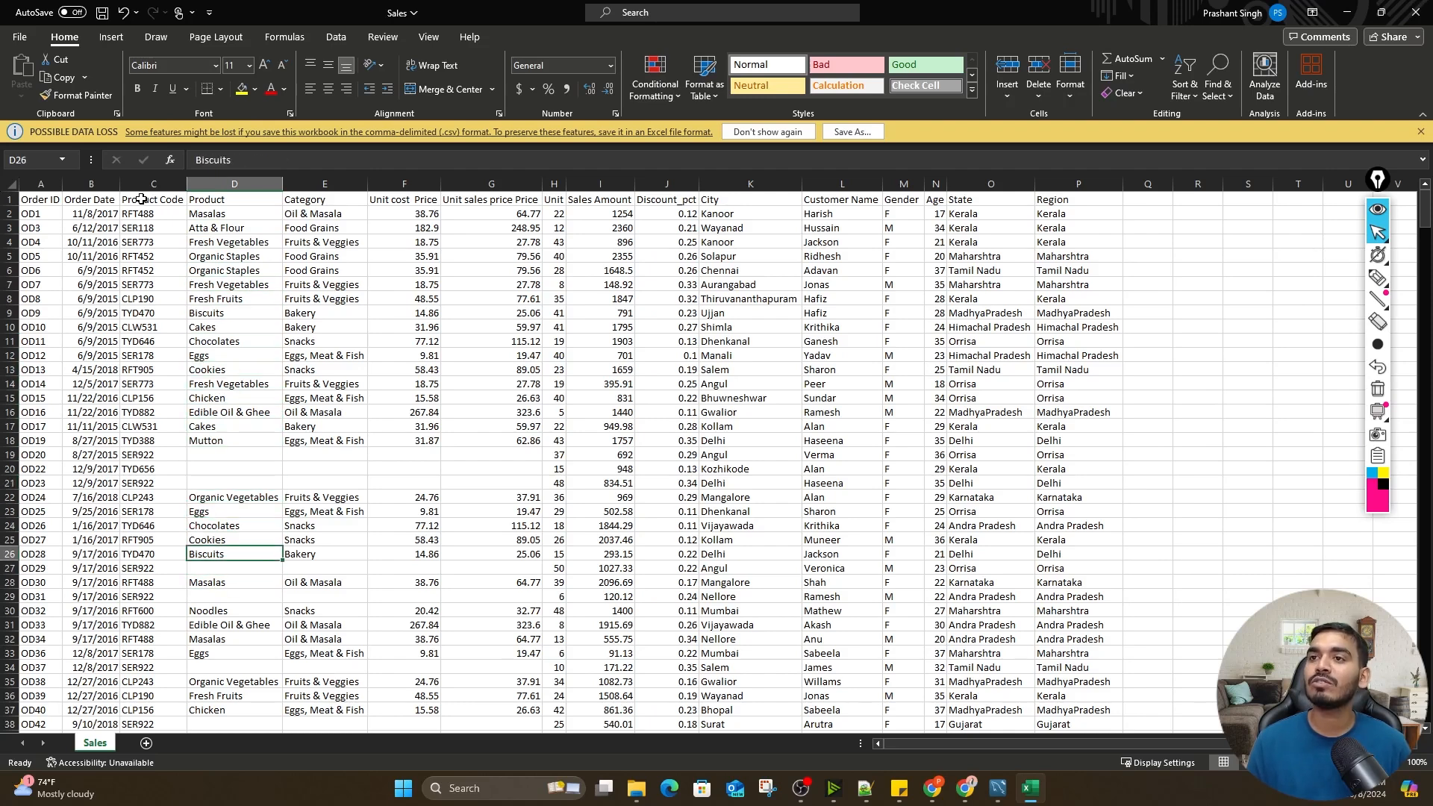
Examine the Category column's values, including the blank cells around row 21
{"action": "key", "text": "Left"}
{"action": "key", "text": "ctrl+Up"}
{"action": "key", "text": "Right"}
{"action": "key", "text": "Right"}
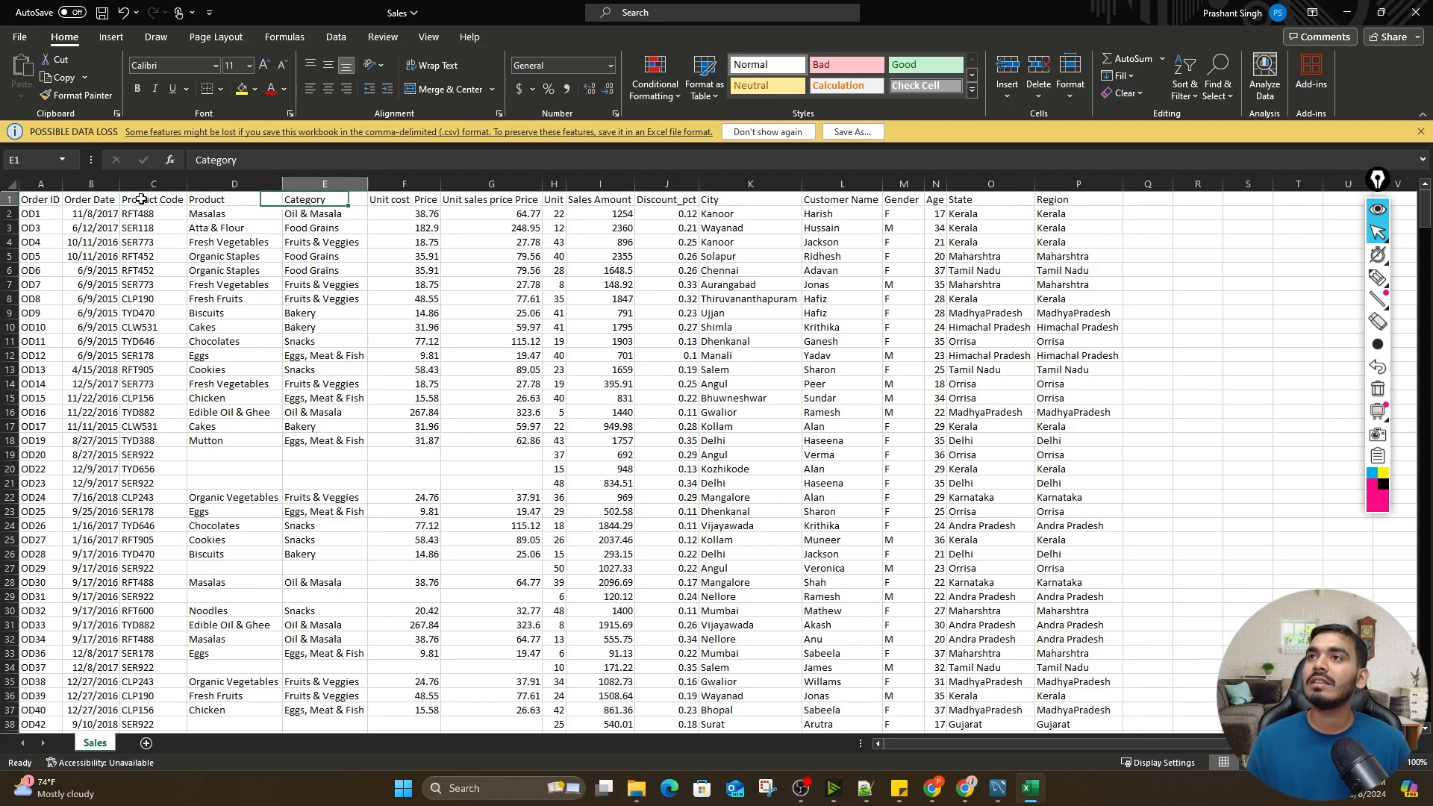
{"action": "key", "text": "Down"}
{"action": "key", "text": "Down"}
{"action": "key", "text": "Down"}
{"action": "key", "text": "Down"}
{"action": "key", "text": "Down"}
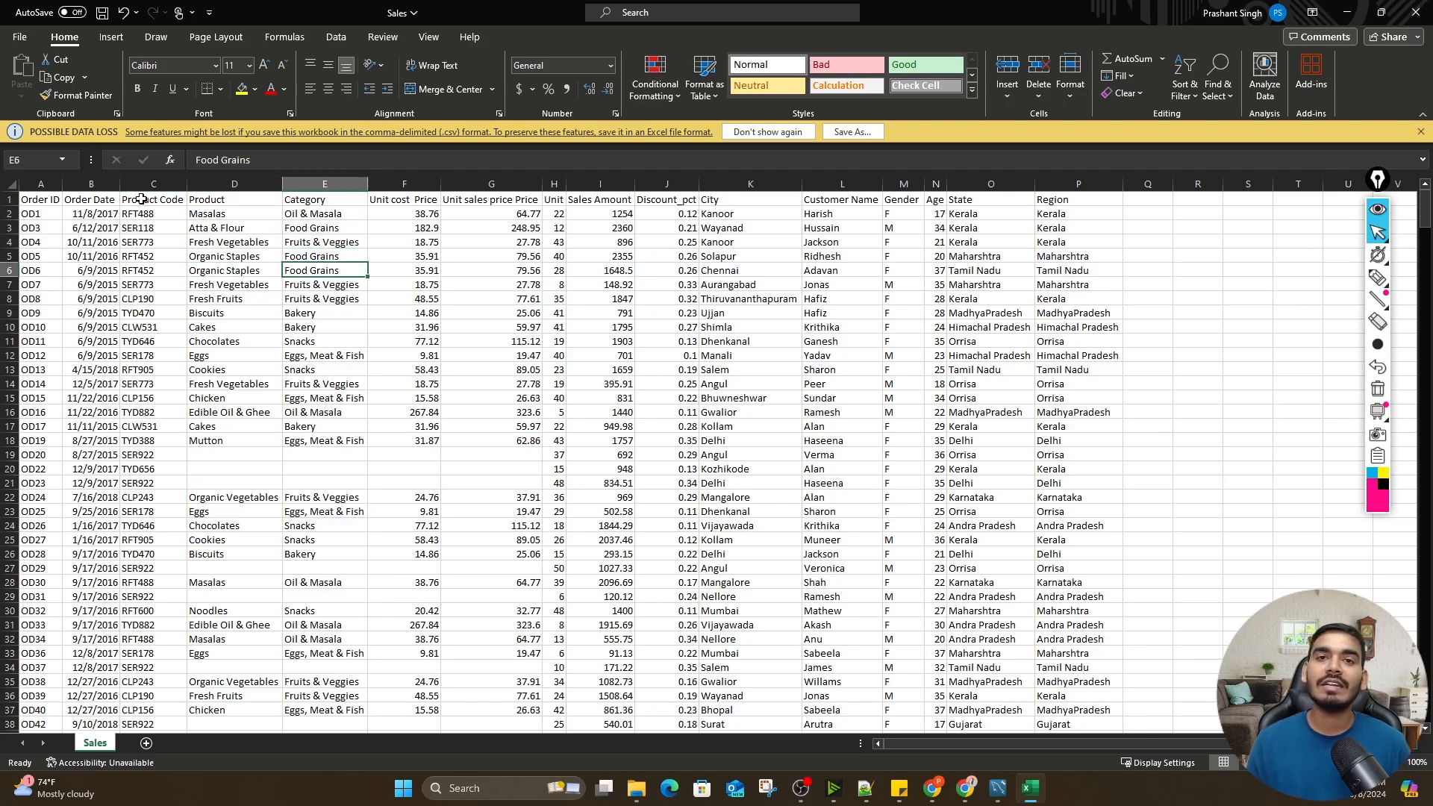
{"action": "key", "text": "Down"}
{"action": "key", "text": "Down"}
{"action": "key", "text": "Down"}
{"action": "key", "text": "Down"}
{"action": "key", "text": "Down"}
{"action": "key", "text": "Down"}
{"action": "key", "text": "Down"}
{"action": "key", "text": "Down"}
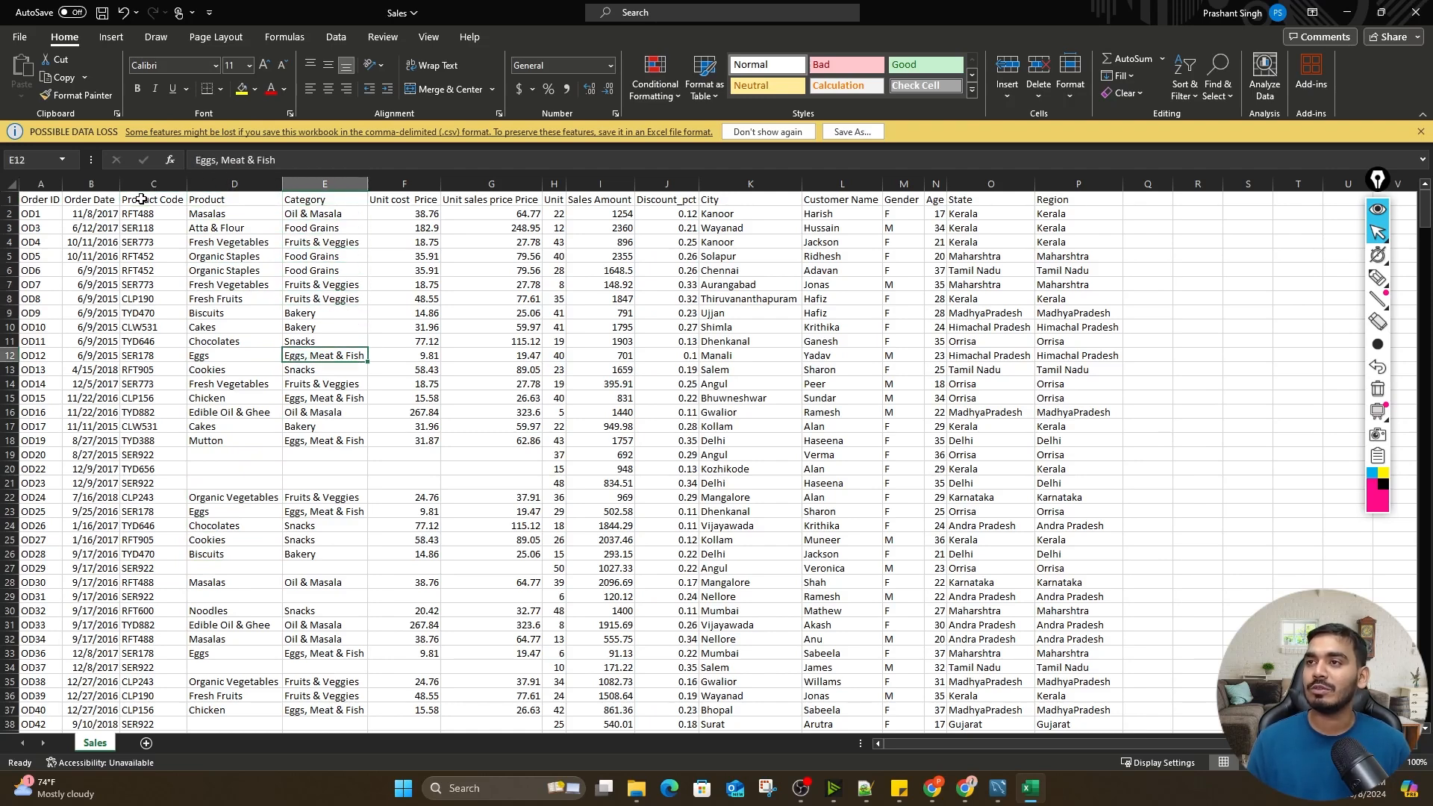
{"action": "key", "text": "Down"}
{"action": "key", "text": "Down"}
{"action": "key", "text": "Down"}
{"action": "key", "text": "Down"}
{"action": "key", "text": "Down"}
{"action": "key", "text": "Down"}
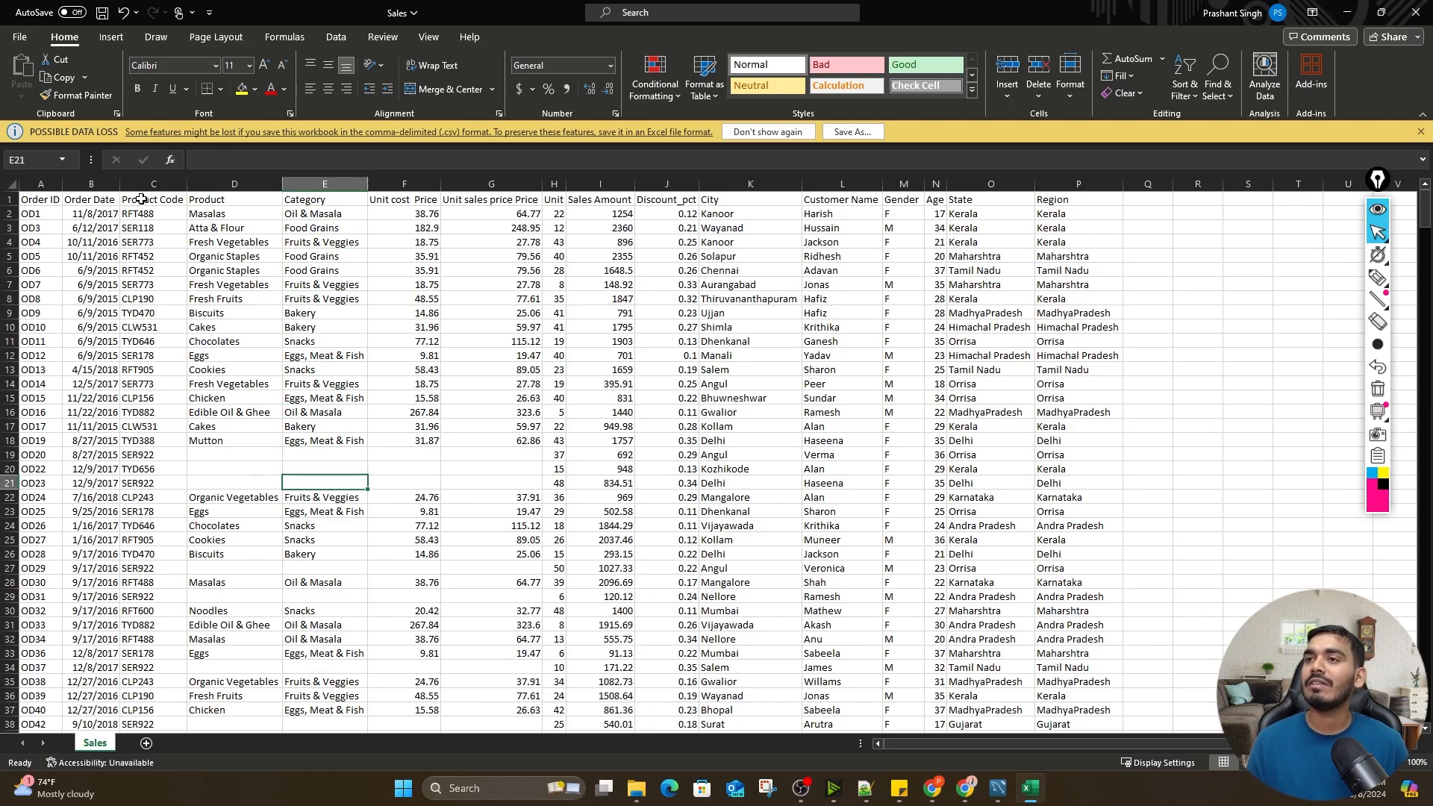
Examine the Unit cost Price column's values from row 15 up to its header
{"action": "key", "text": "Up"}
{"action": "key", "text": "Up"}
{"action": "key", "text": "Up"}
{"action": "key", "text": "Up"}
{"action": "key", "text": "Right"}
{"action": "key", "text": "Up"}
{"action": "key", "text": "Up"}
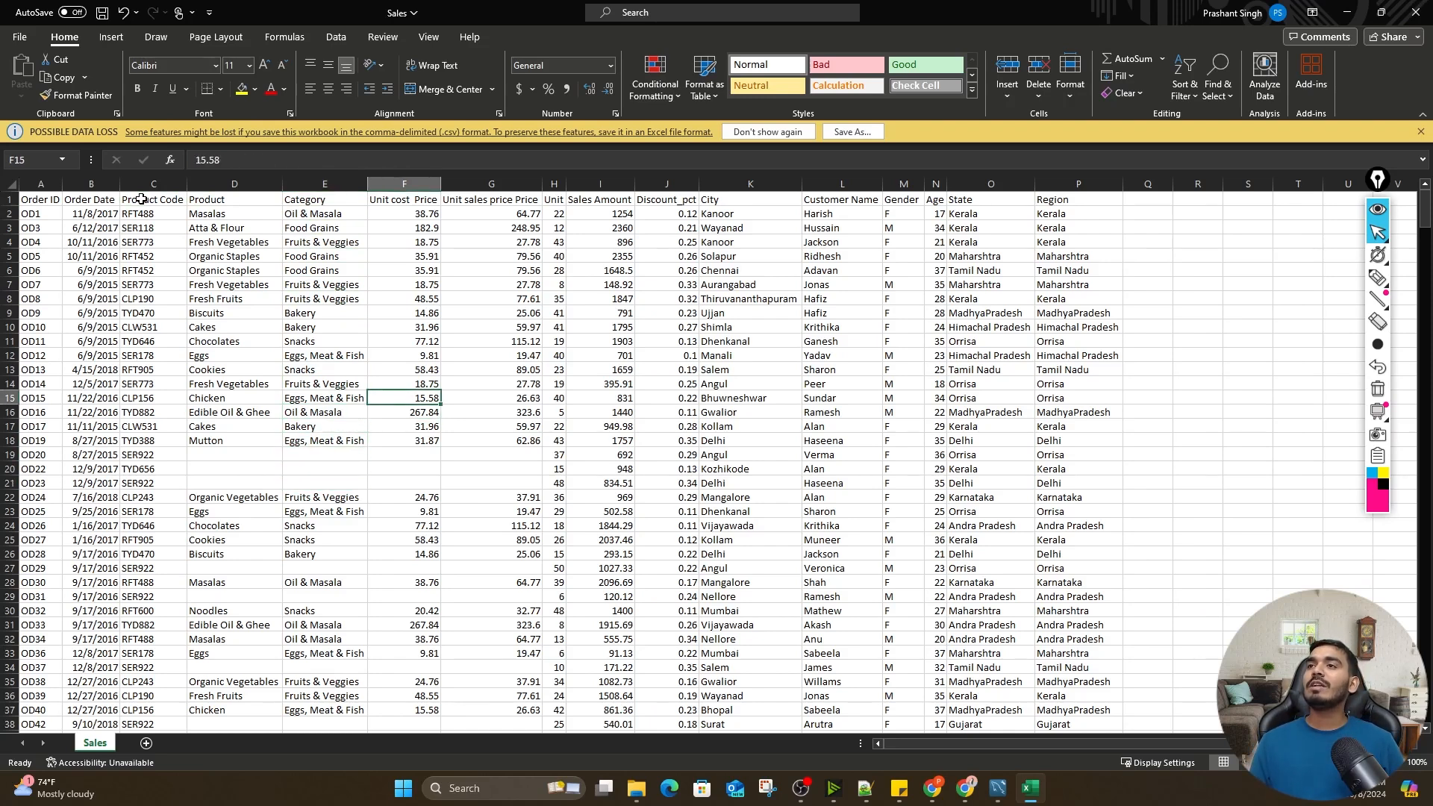
{"action": "key", "text": "Up"}
{"action": "key", "text": "Up"}
{"action": "key", "text": "Up"}
{"action": "key", "text": "Up"}
{"action": "key", "text": "Up"}
{"action": "key", "text": "Up"}
{"action": "key", "text": "Up"}
{"action": "key", "text": "Up"}
{"action": "key", "text": "Up"}
{"action": "key", "text": "Up"}
{"action": "key", "text": "Up"}
{"action": "key", "text": "Up"}
{"action": "key", "text": "Up"}
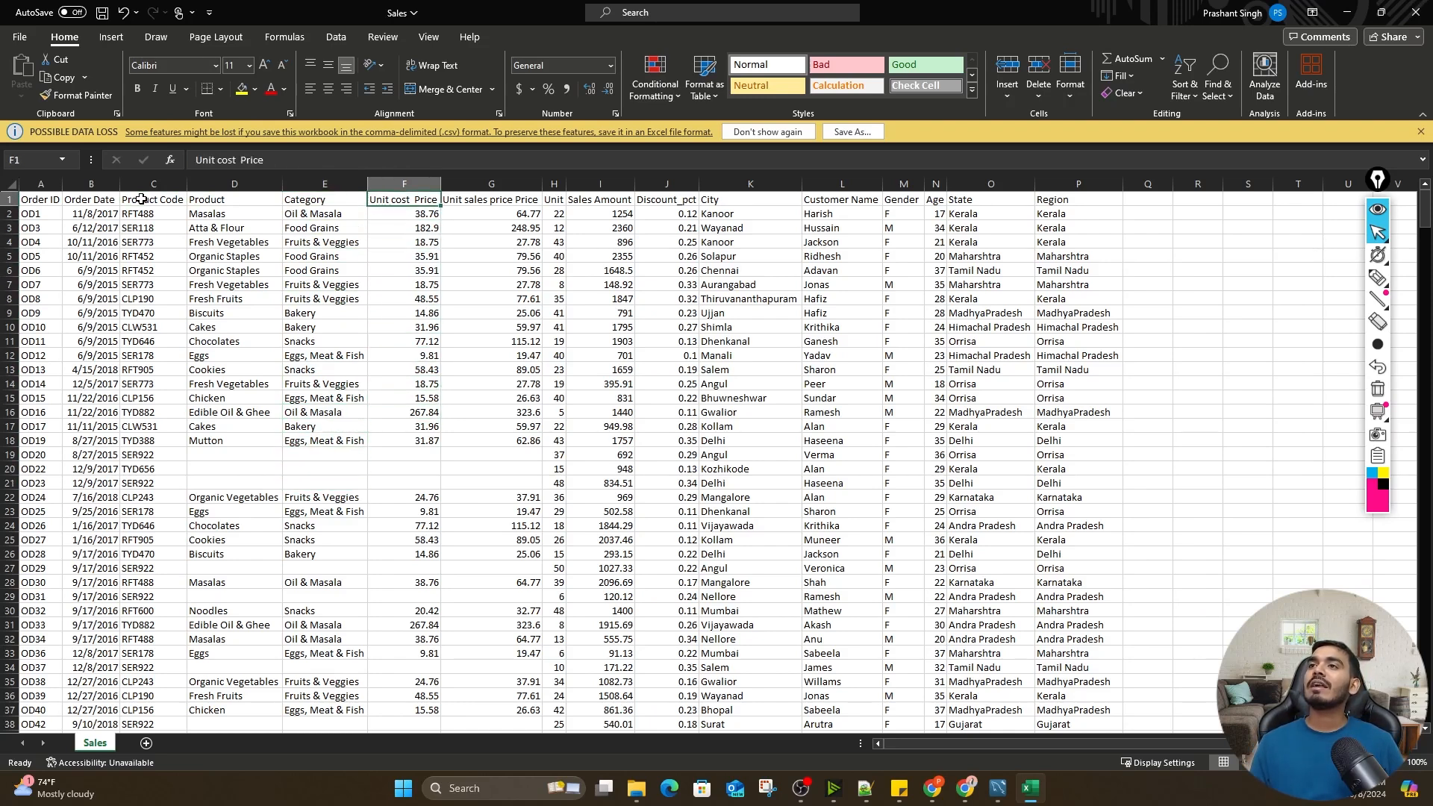
{"action": "key", "text": "Down"}
{"action": "key", "text": "Down"}
Examine the Unit sales price Price column down to row 17 and compare its values with the unit cost prices
{"action": "key", "text": "Right"}
{"action": "key", "text": "Up"}
{"action": "key", "text": "Up"}
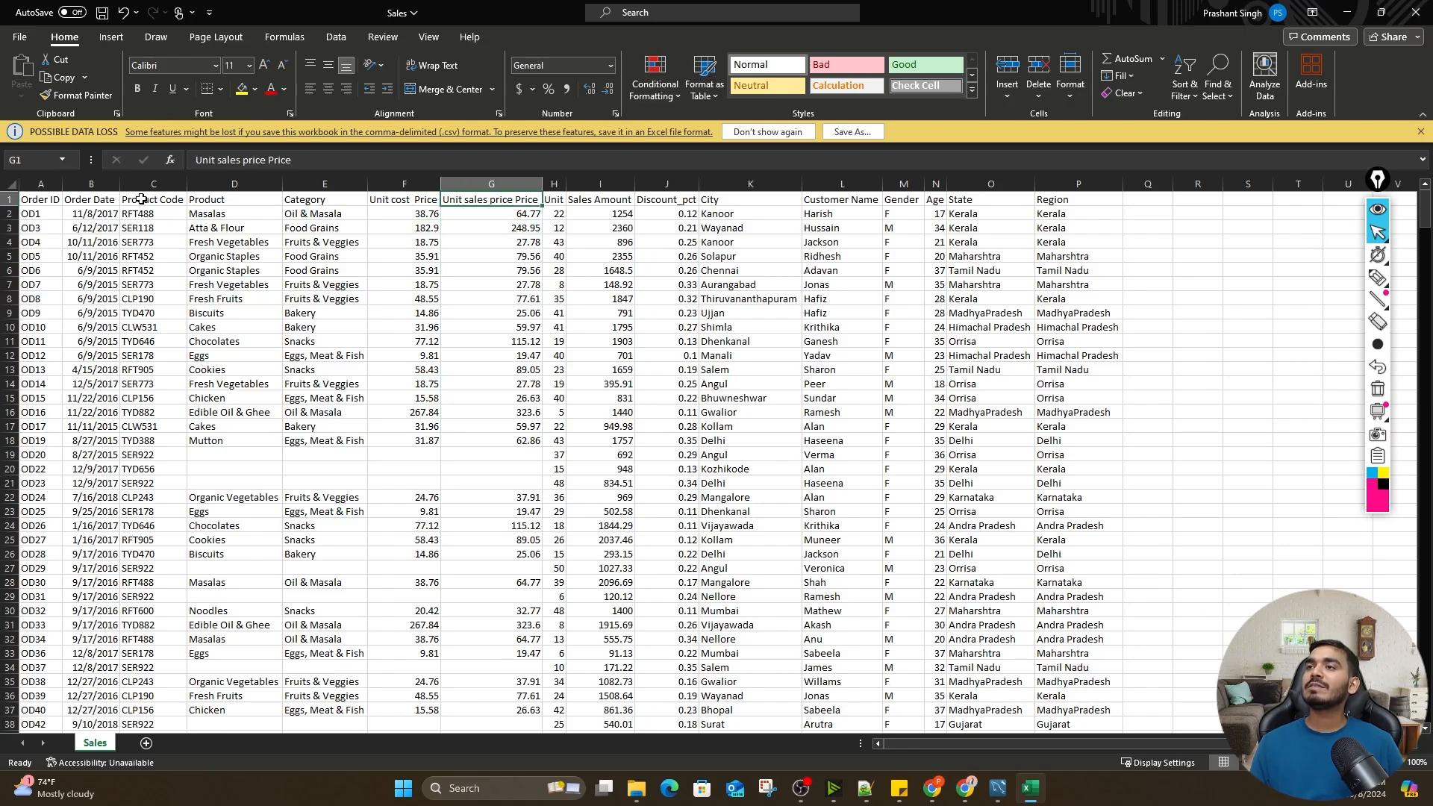
{"action": "key", "text": "Down"}
{"action": "key", "text": "Down"}
{"action": "key", "text": "Down"}
{"action": "key", "text": "Down"}
{"action": "key", "text": "Down"}
{"action": "key", "text": "Down"}
{"action": "key", "text": "Down"}
{"action": "key", "text": "Down"}
{"action": "key", "text": "Down"}
{"action": "key", "text": "Down"}
{"action": "key", "text": "Down"}
{"action": "key", "text": "Down"}
{"action": "key", "text": "Down"}
{"action": "key", "text": "Down"}
{"action": "key", "text": "Down"}
{"action": "key", "text": "Down"}
{"action": "key", "text": "Down"}
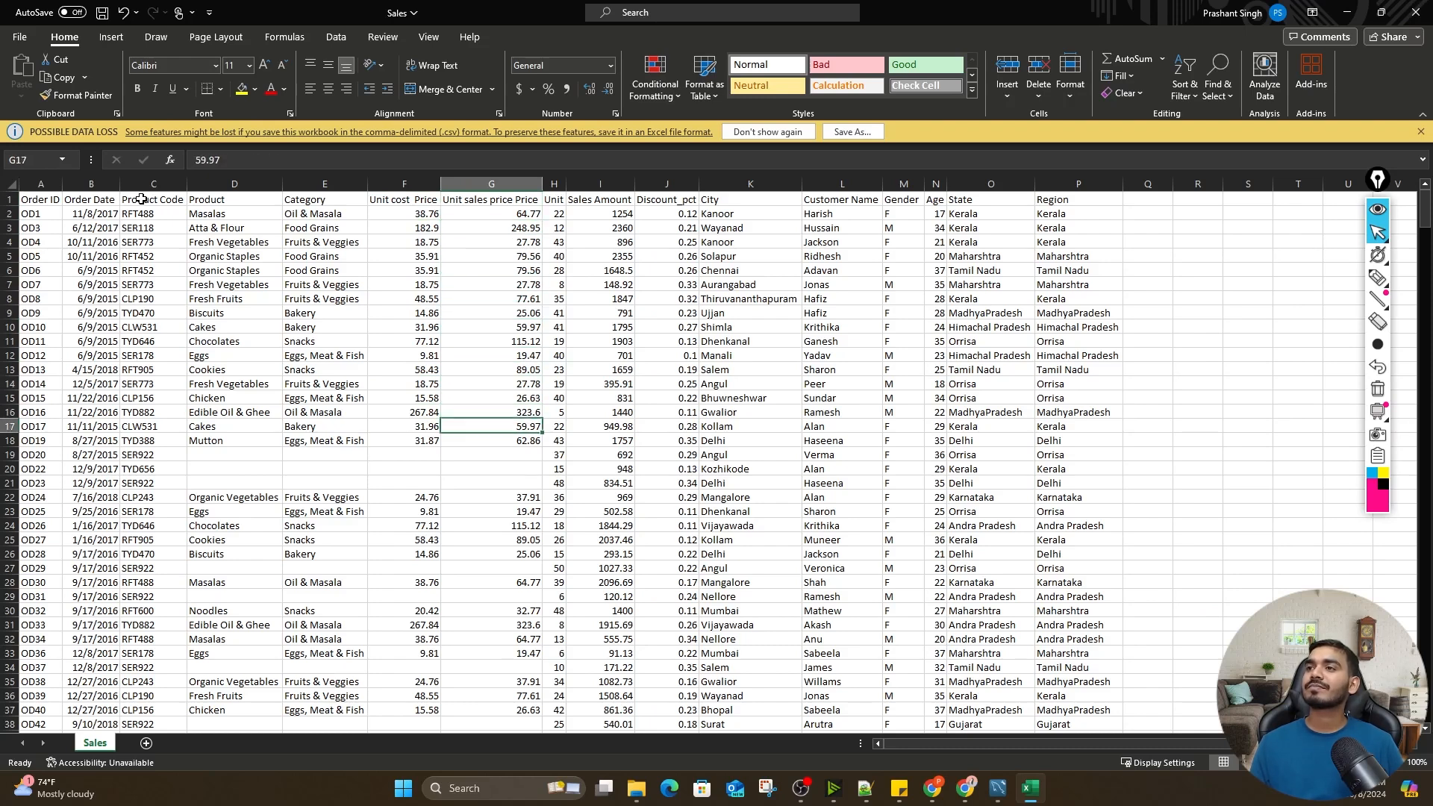
{"action": "key", "text": "Up"}
{"action": "key", "text": "Up"}
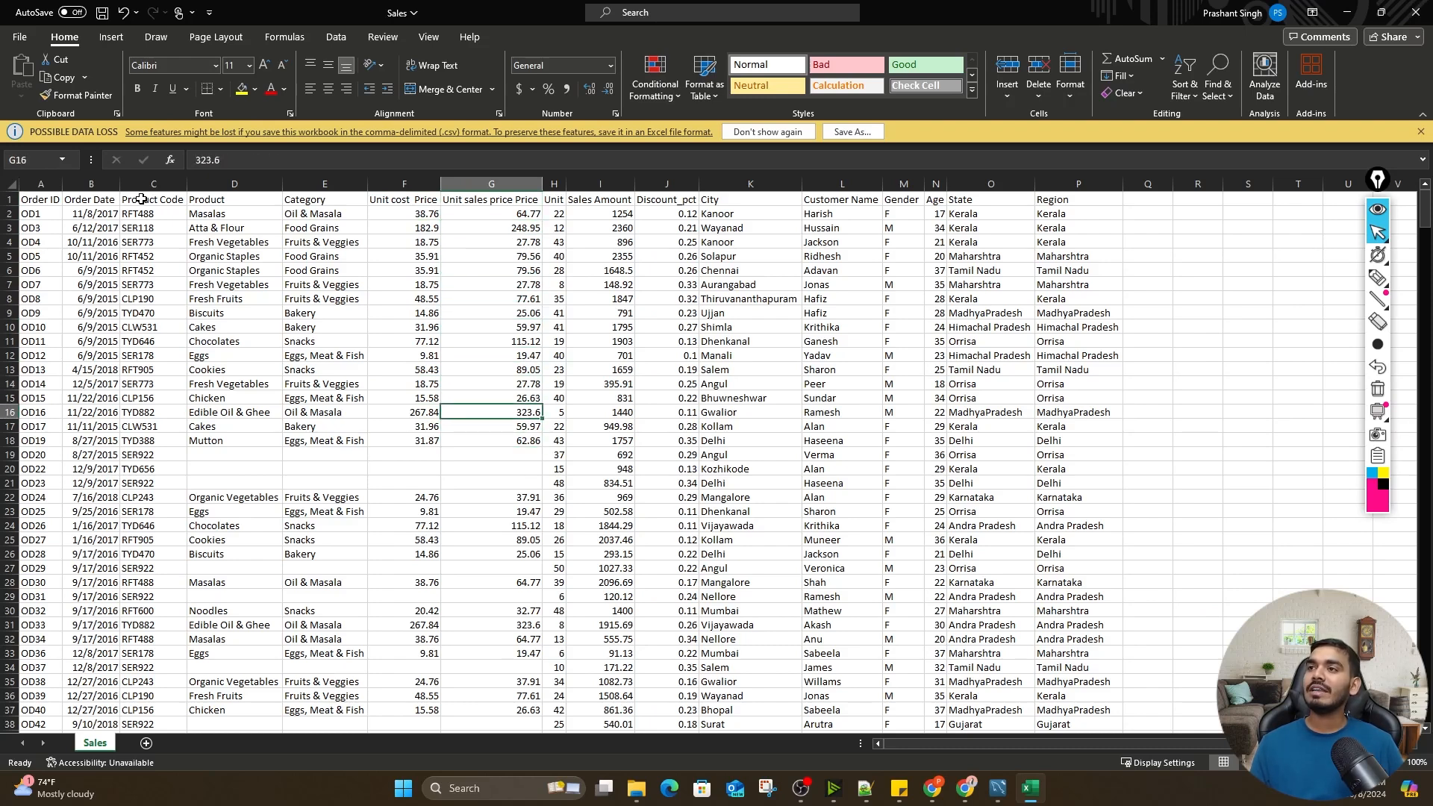
{"action": "key", "text": "Up"}
{"action": "key", "text": "Left"}
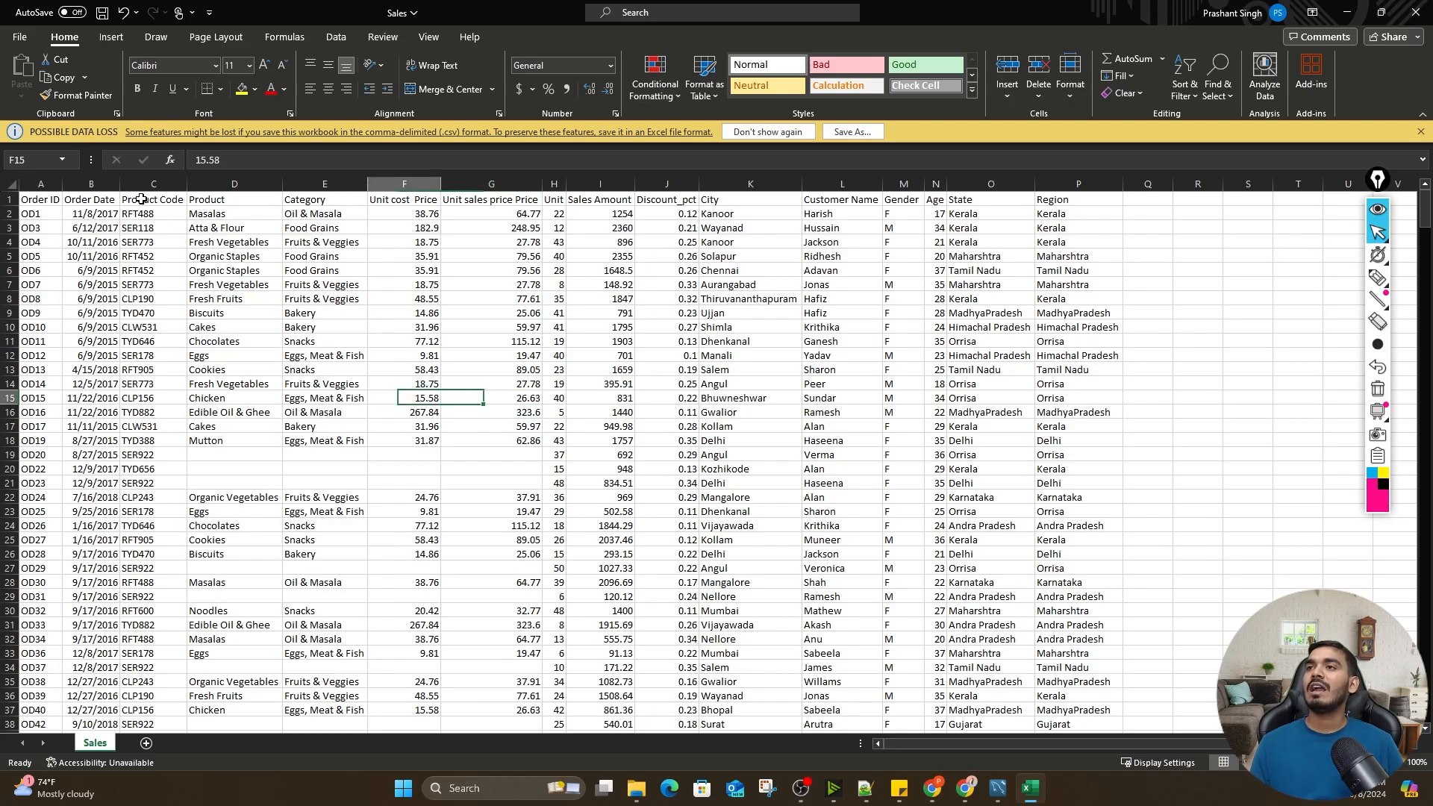
{"action": "key", "text": "Up"}
{"action": "key", "text": "Up"}
{"action": "key", "text": "Up"}
{"action": "key", "text": "Up"}
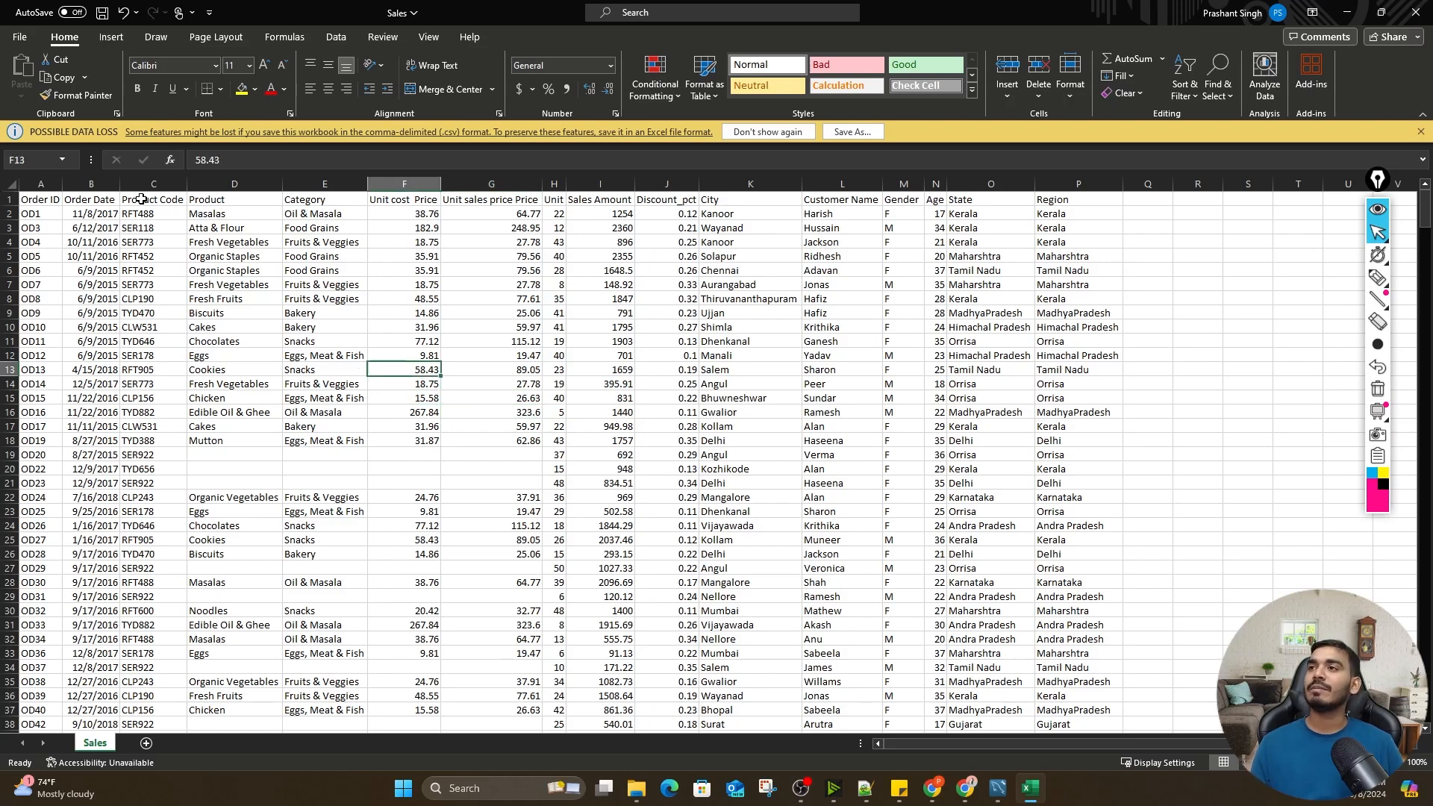
Examine the Unit column's values, including those in rows 16 and 19
{"action": "left_click", "coordinate": [556, 202]}
{"action": "left_click", "coordinate": [560, 411]}
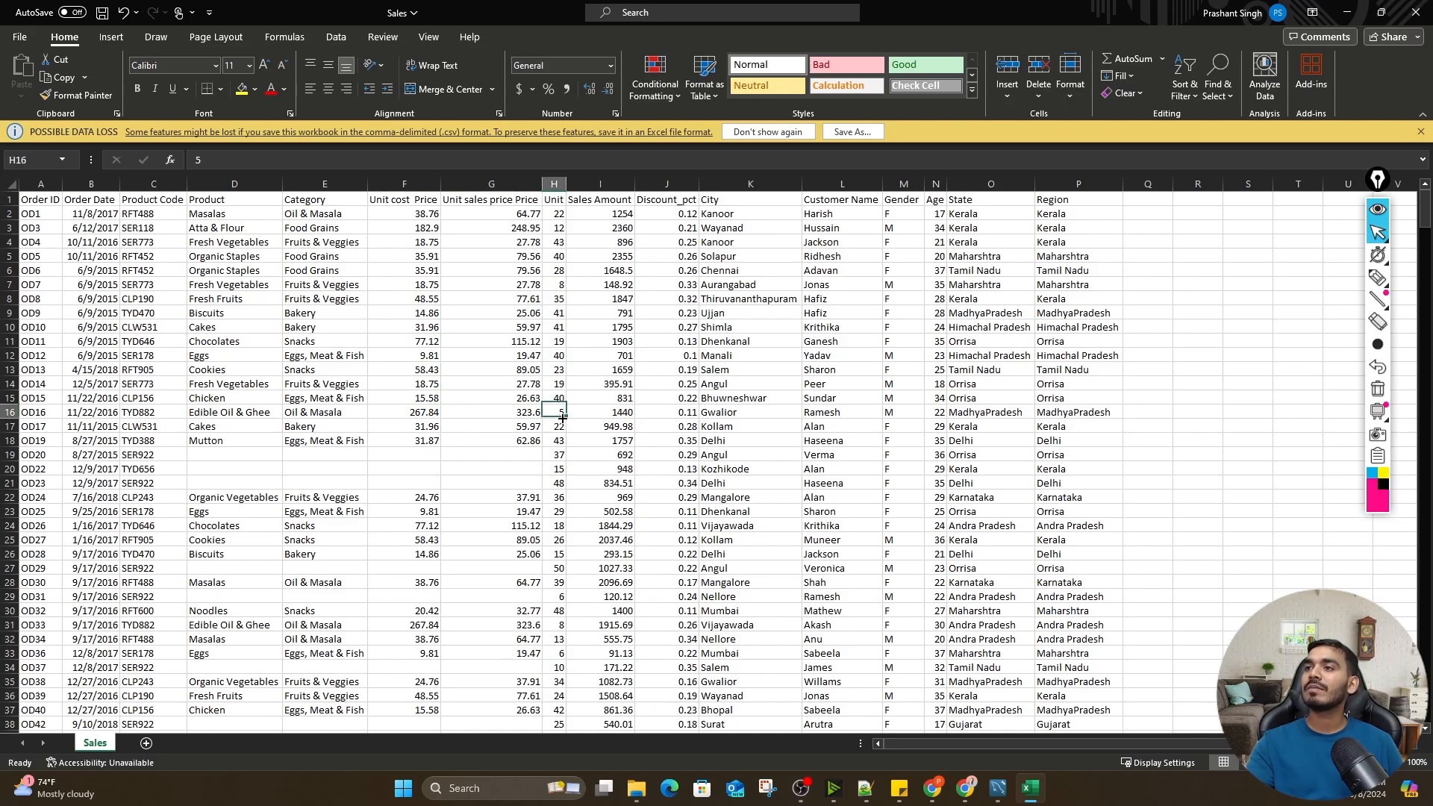
{"action": "left_click", "coordinate": [558, 457]}
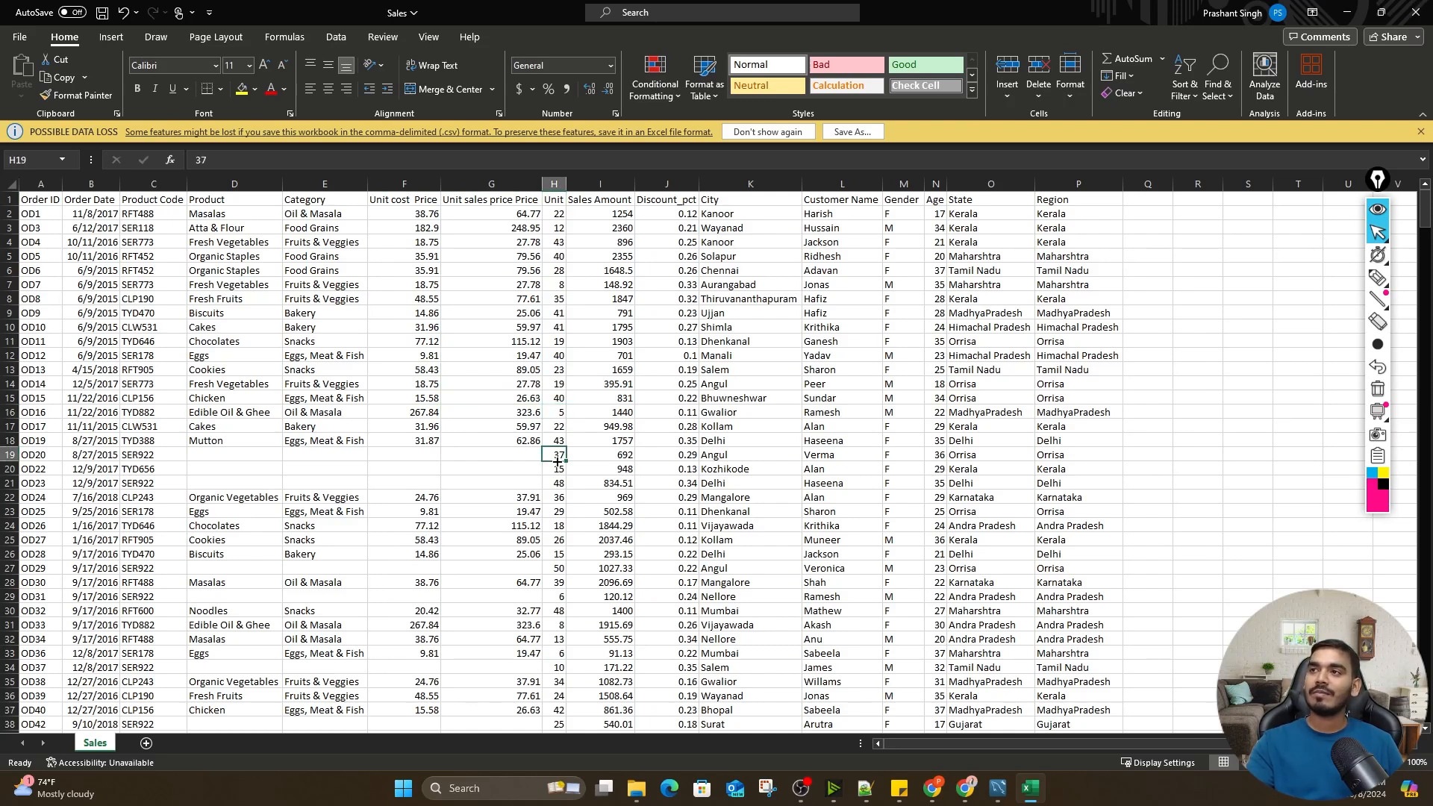
Add filters to the header row and review the Unit column's full list of filter values, keeping all of them selected
{"action": "left_click", "coordinate": [555, 201]}
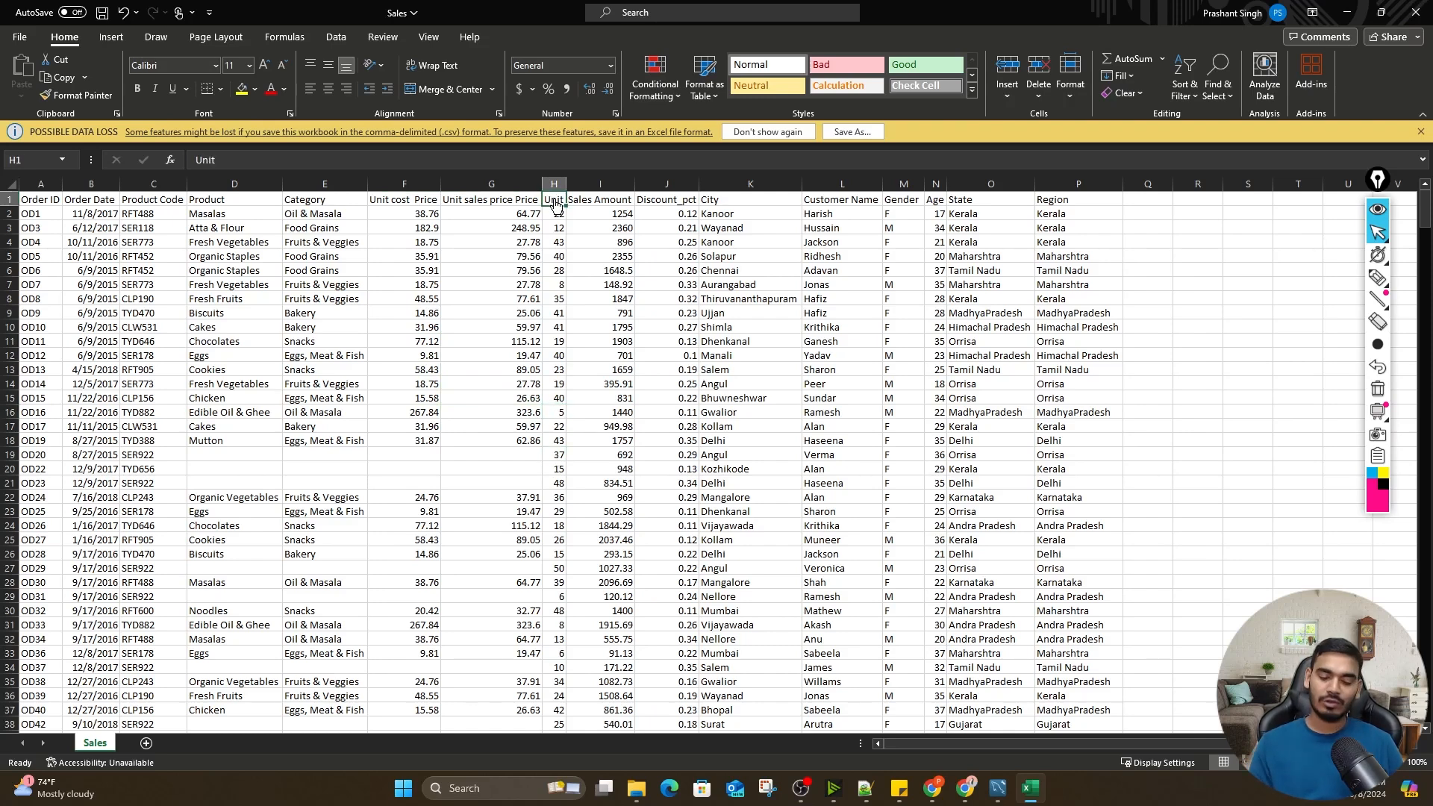
{"action": "key", "text": "ctrl+shift+l"}
{"action": "left_click", "coordinate": [559, 199]}
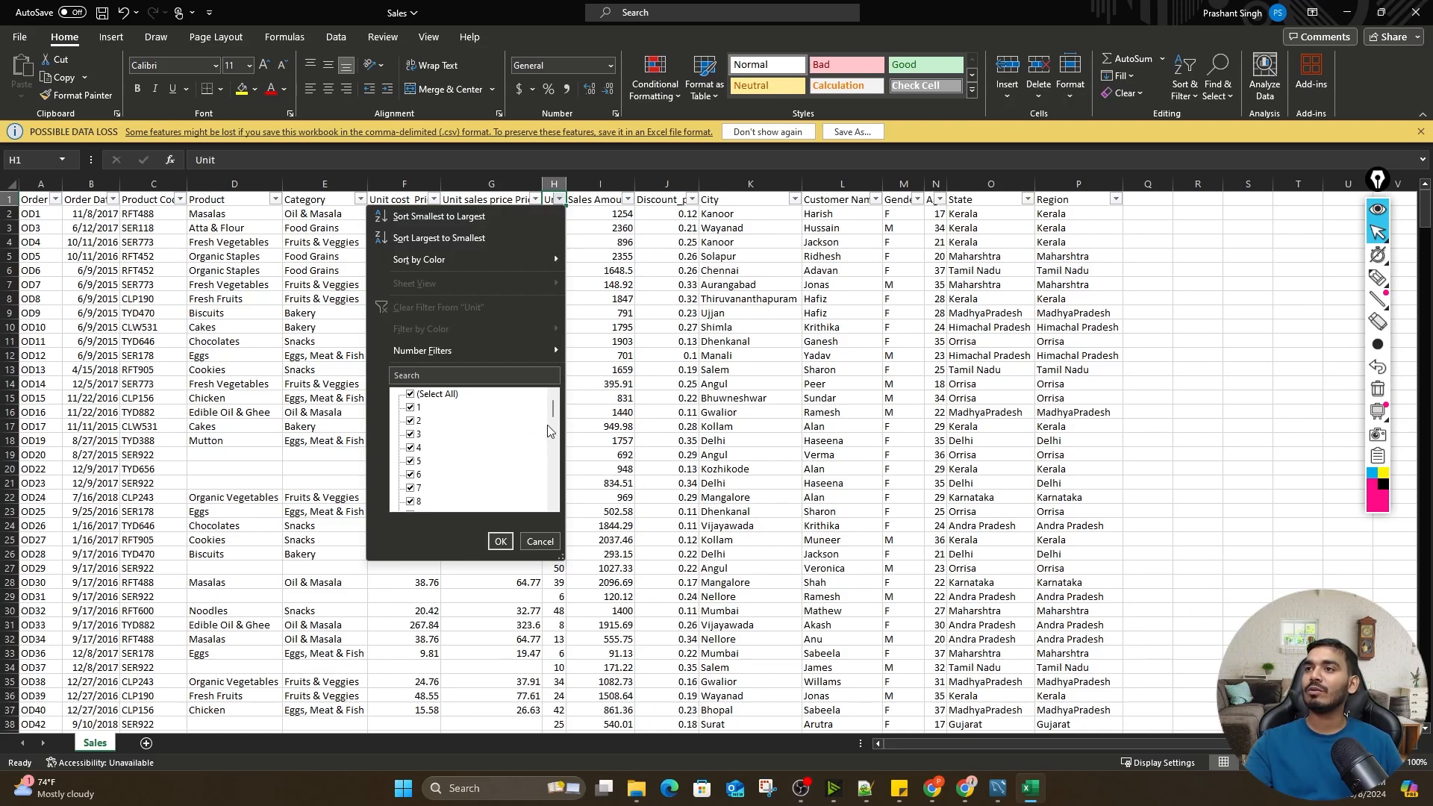
{"action": "left_click_drag", "start_coordinate": [554, 410], "coordinate": [553, 493]}
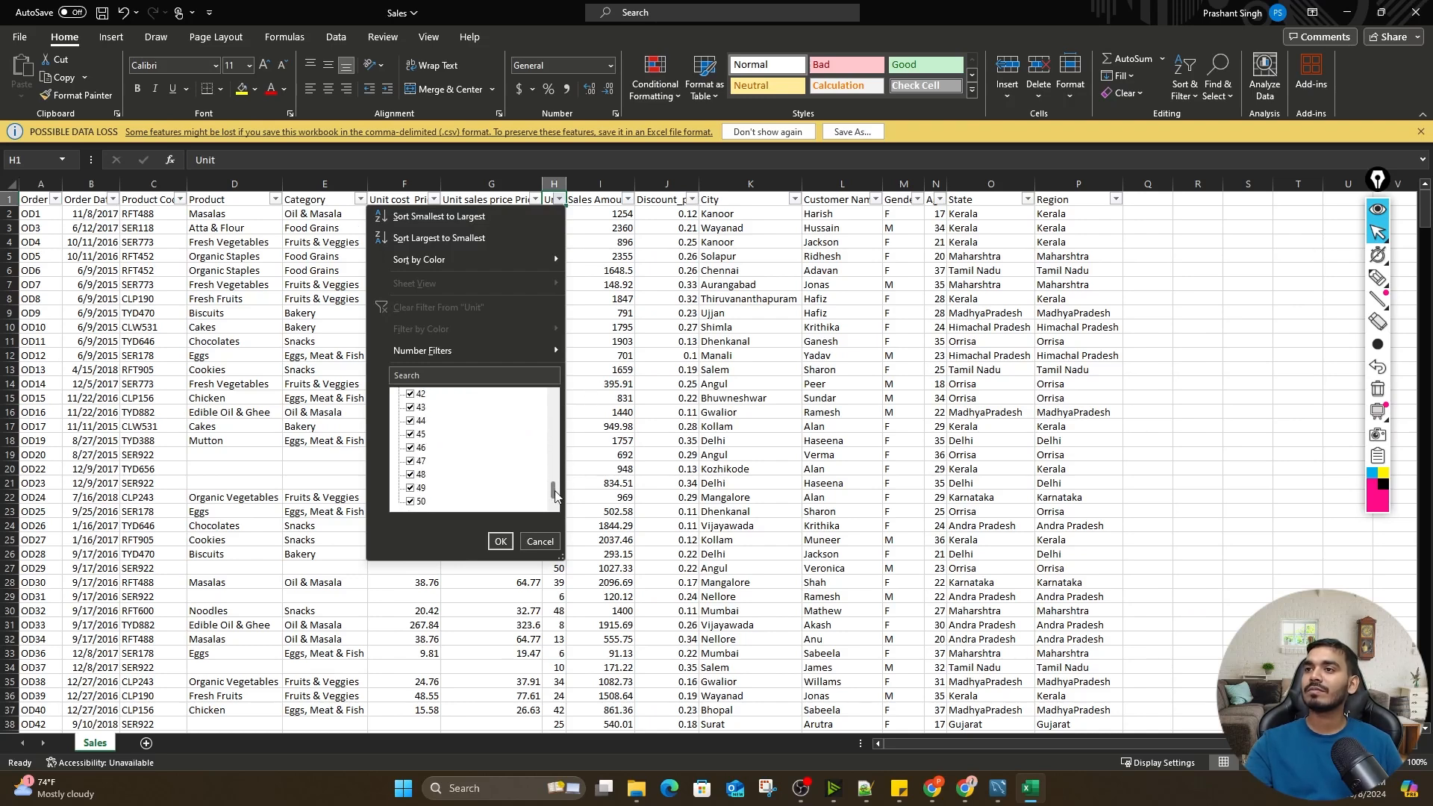
{"action": "left_click", "coordinate": [498, 542]}
Examine the Sales Amount column and check its filter
{"action": "left_click", "coordinate": [604, 245]}
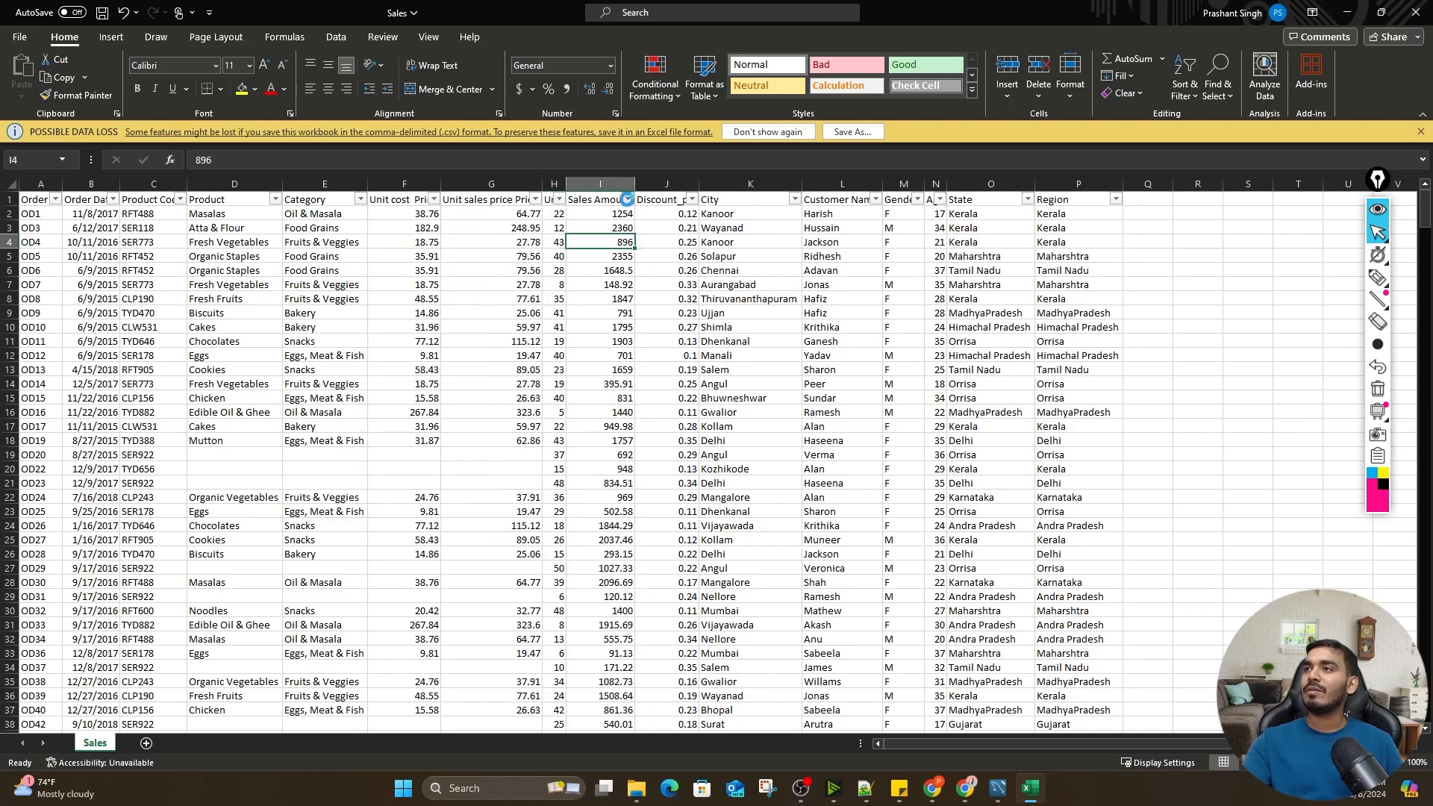
{"action": "left_click", "coordinate": [627, 199]}
{"action": "left_click", "coordinate": [753, 317]}
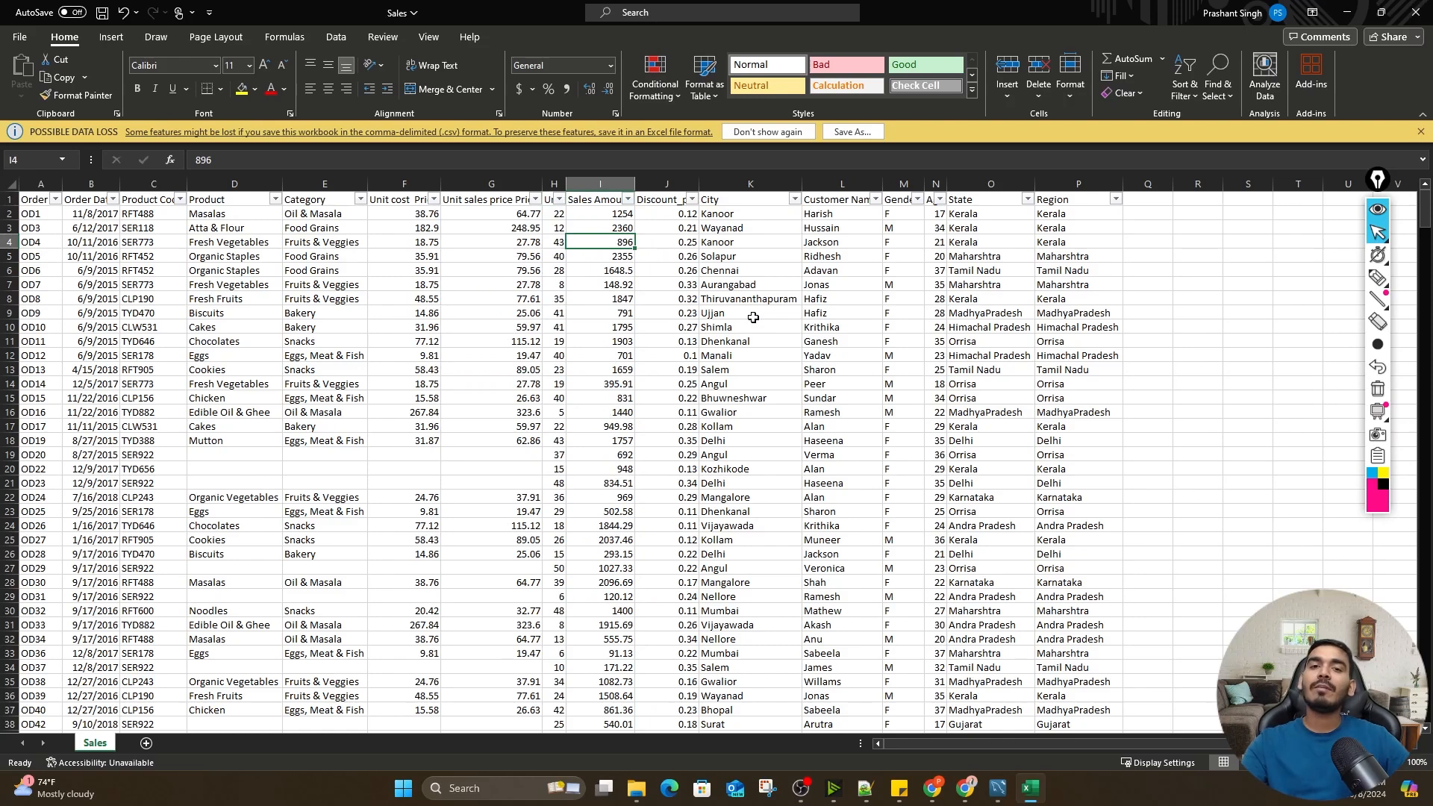
Examine the first order's product code, unit sales price and unit quantity in row 2 at an enlarged view
{"action": "left_click", "coordinate": [492, 215]}
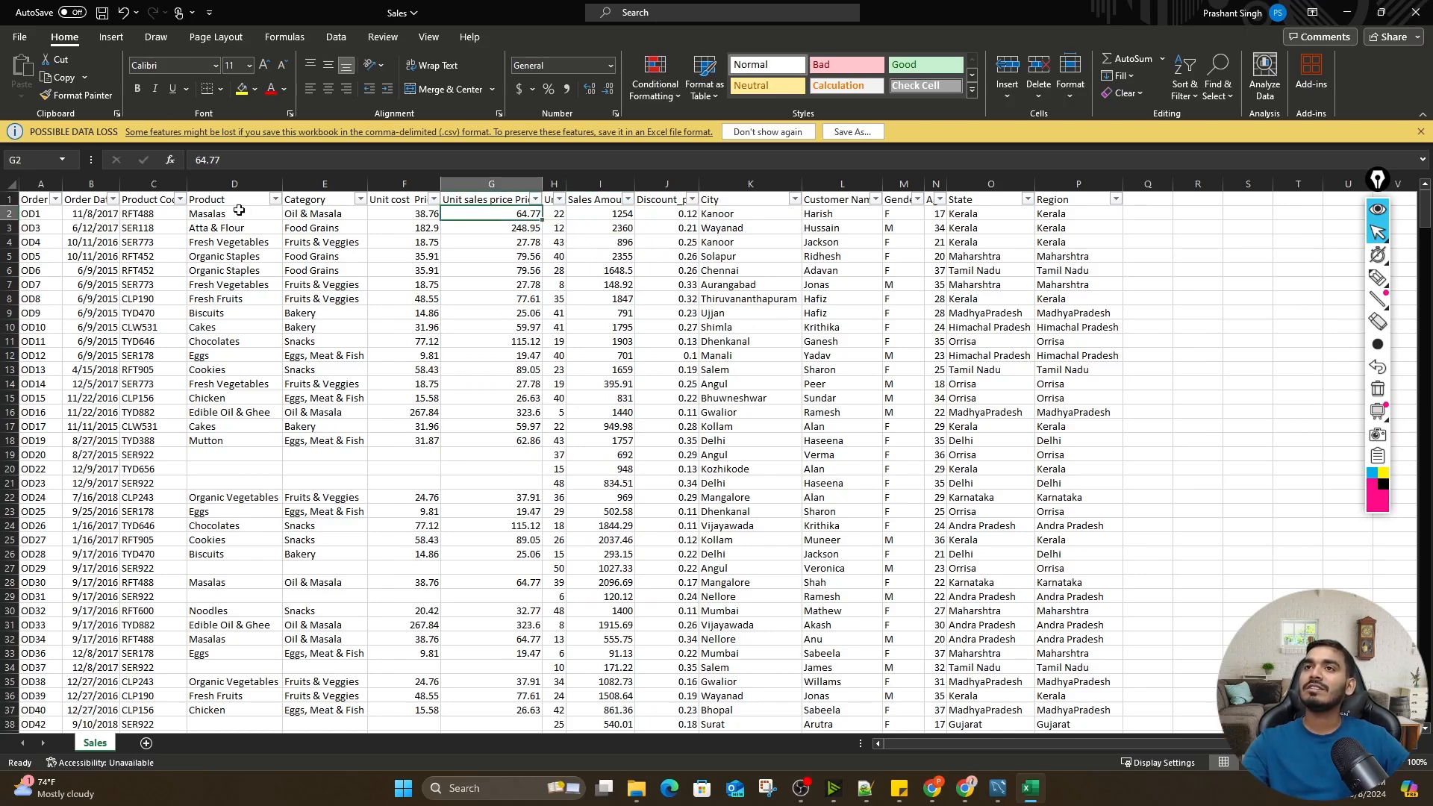
{"action": "left_click", "coordinate": [155, 214]}
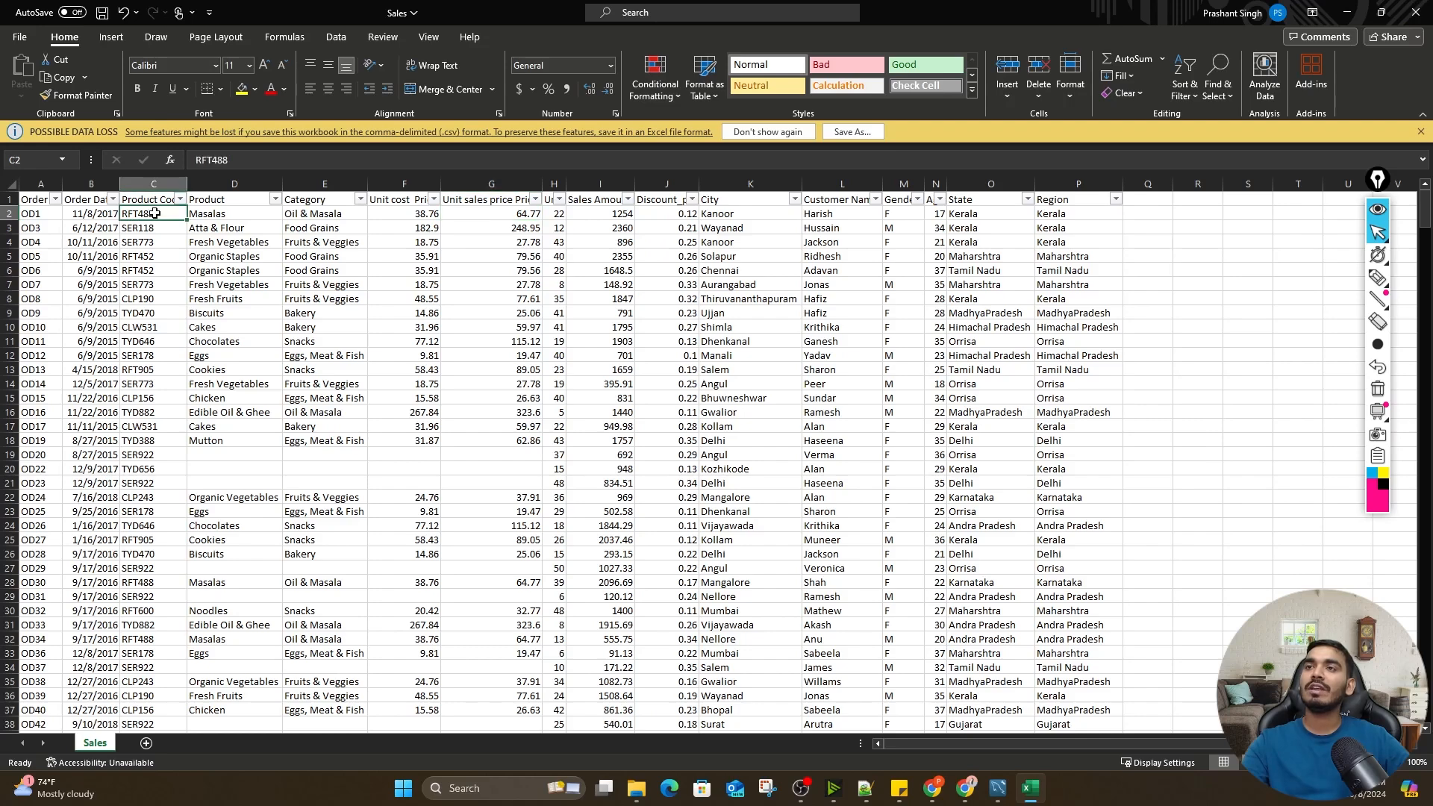
{"action": "scroll", "coordinate": [181, 250], "scroll_direction": "up", "scroll_amount": 3, "text": "ctrl"}
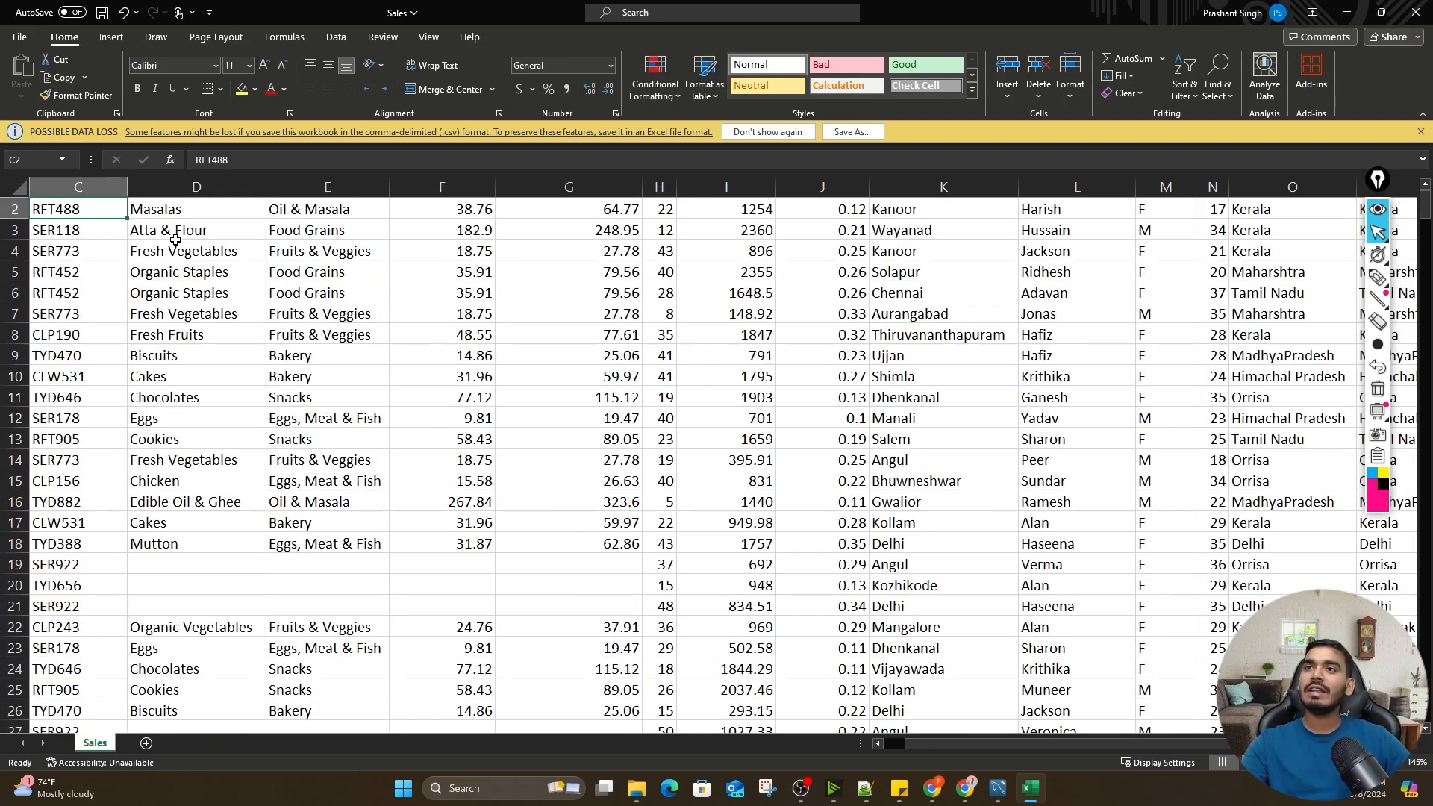
{"action": "scroll", "coordinate": [236, 428], "scroll_direction": "left", "scroll_amount": 2}
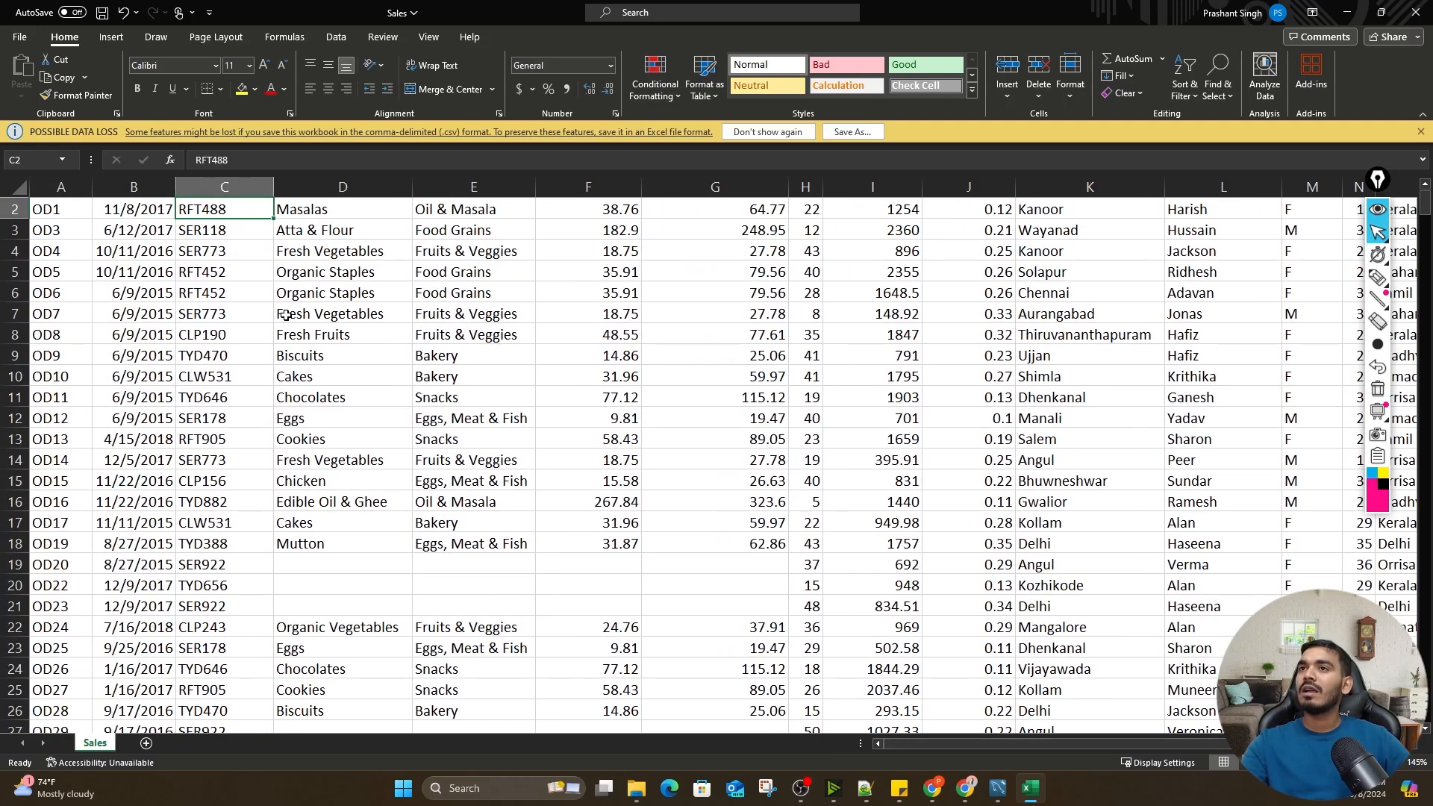
{"action": "scroll", "coordinate": [222, 259], "scroll_direction": "up", "scroll_amount": 1}
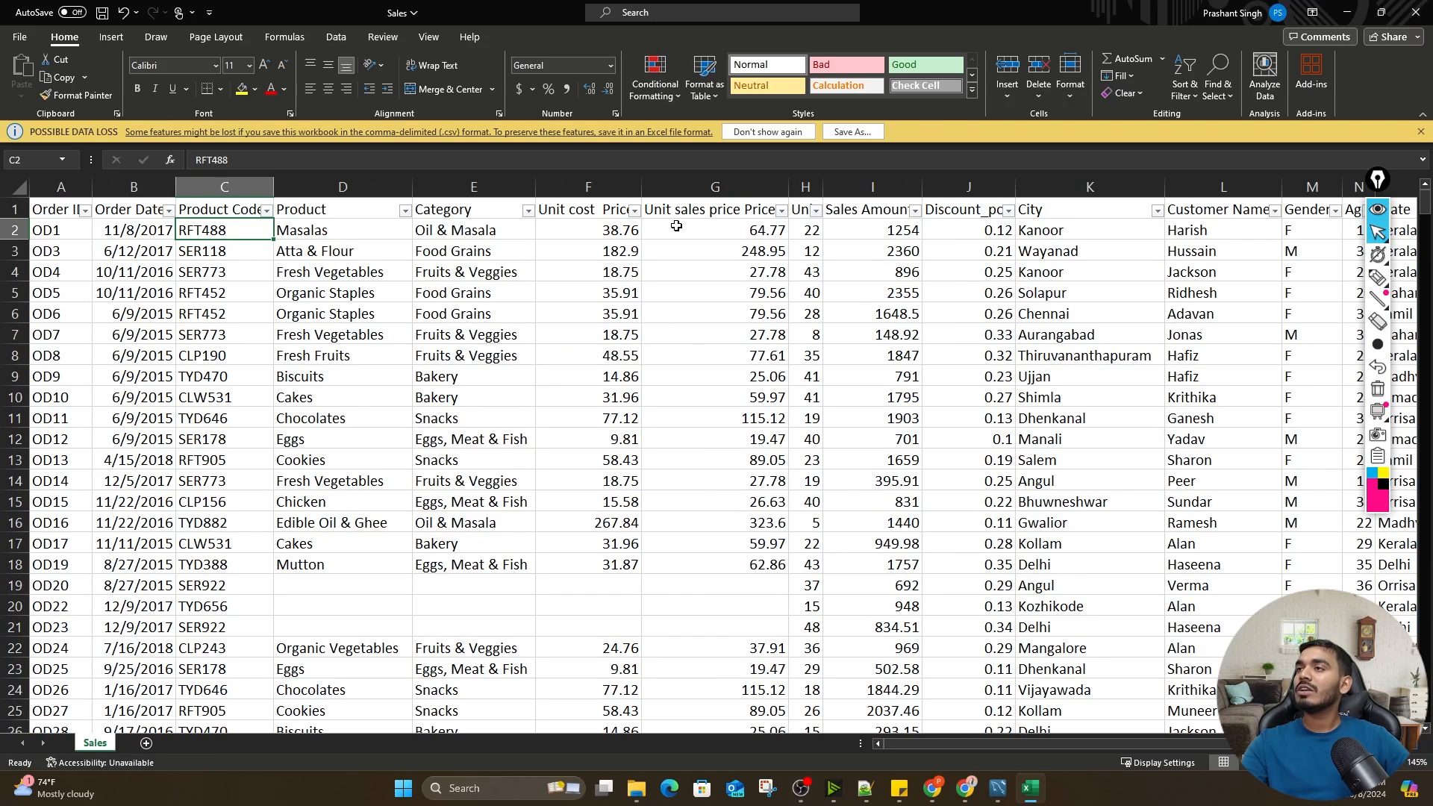
{"action": "left_click", "coordinate": [811, 230]}
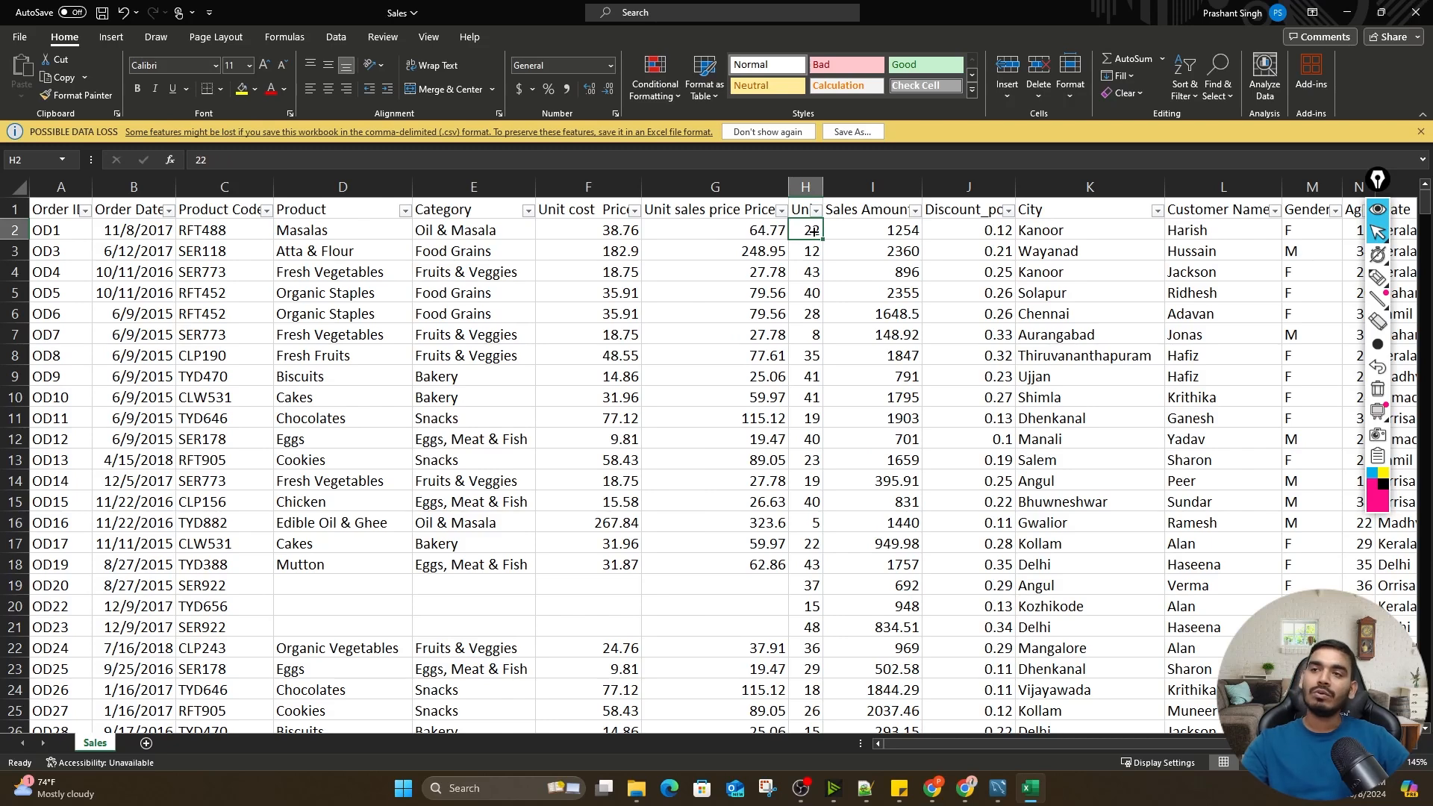
{"action": "left_click", "coordinate": [712, 233]}
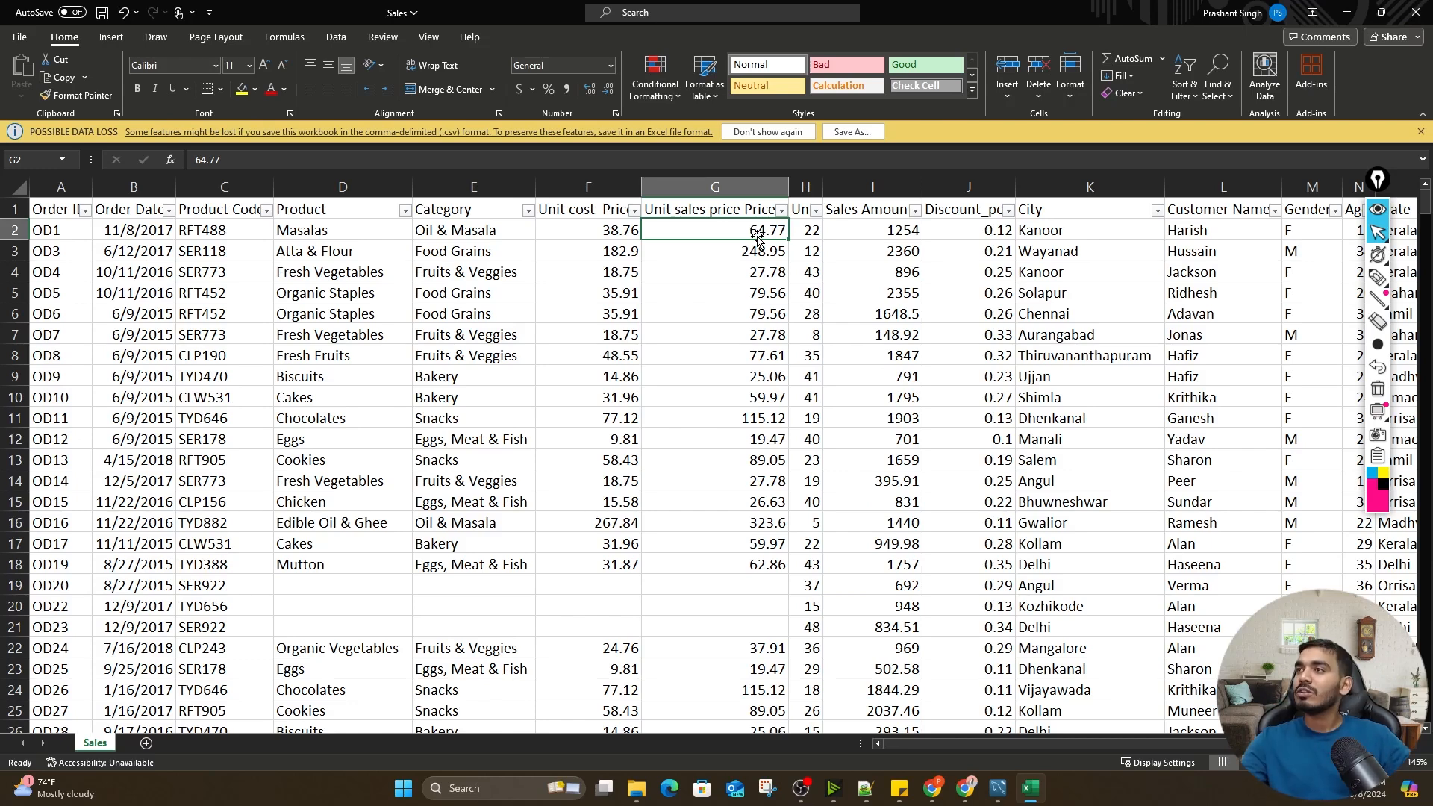
{"action": "left_click", "coordinate": [803, 229]}
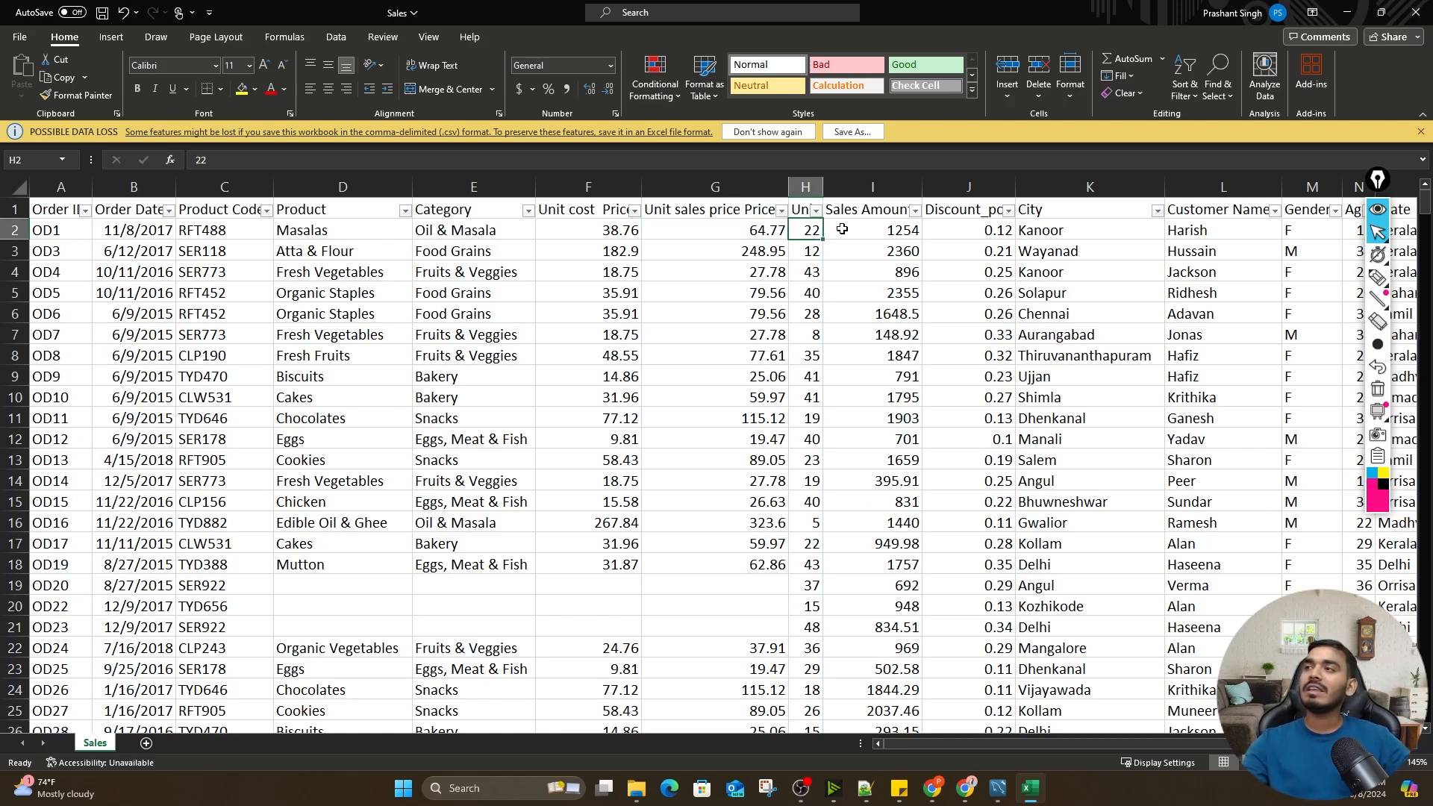
Compare the first order's sales amount with its Discount_pct value
{"action": "left_click", "coordinate": [883, 229]}
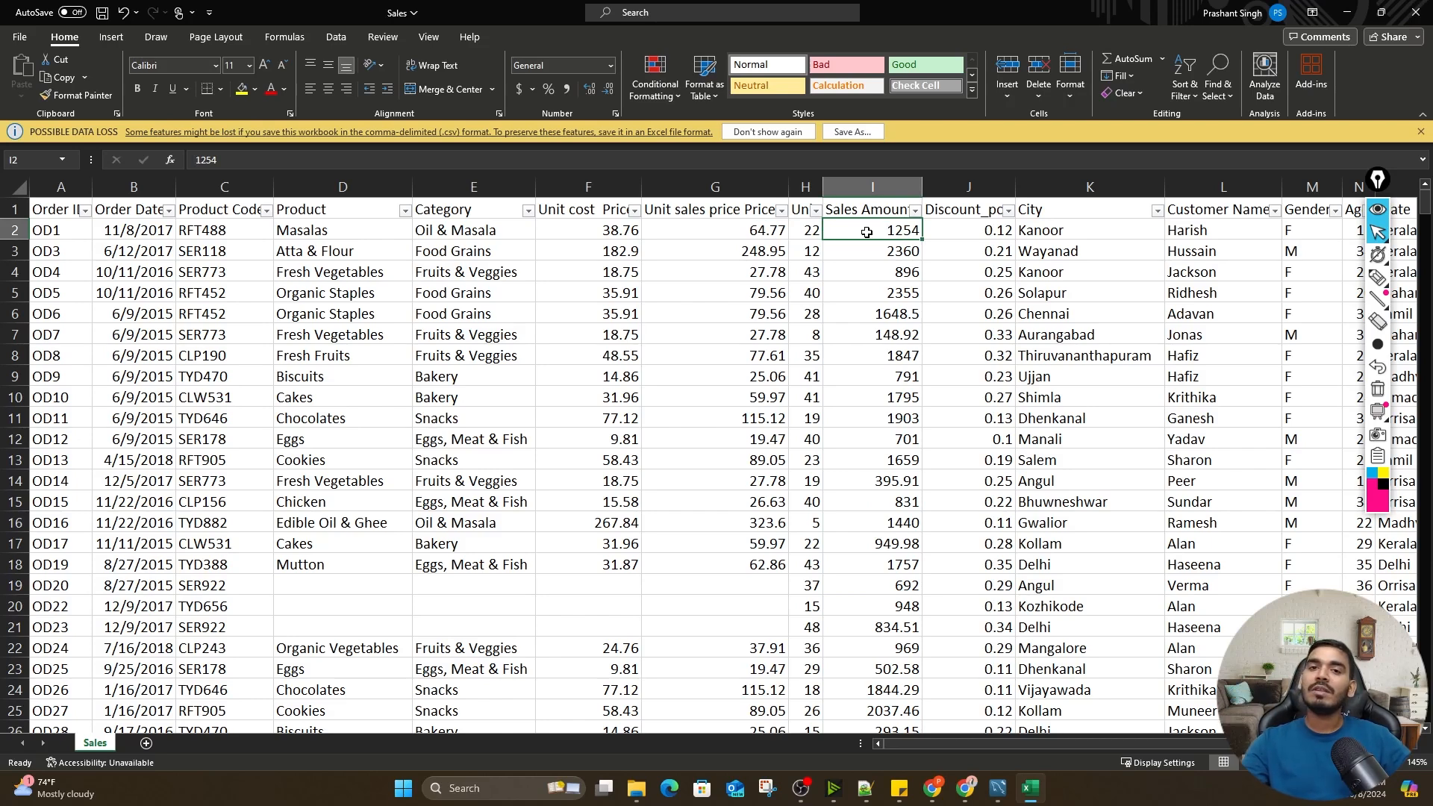
{"action": "key", "text": "Right"}
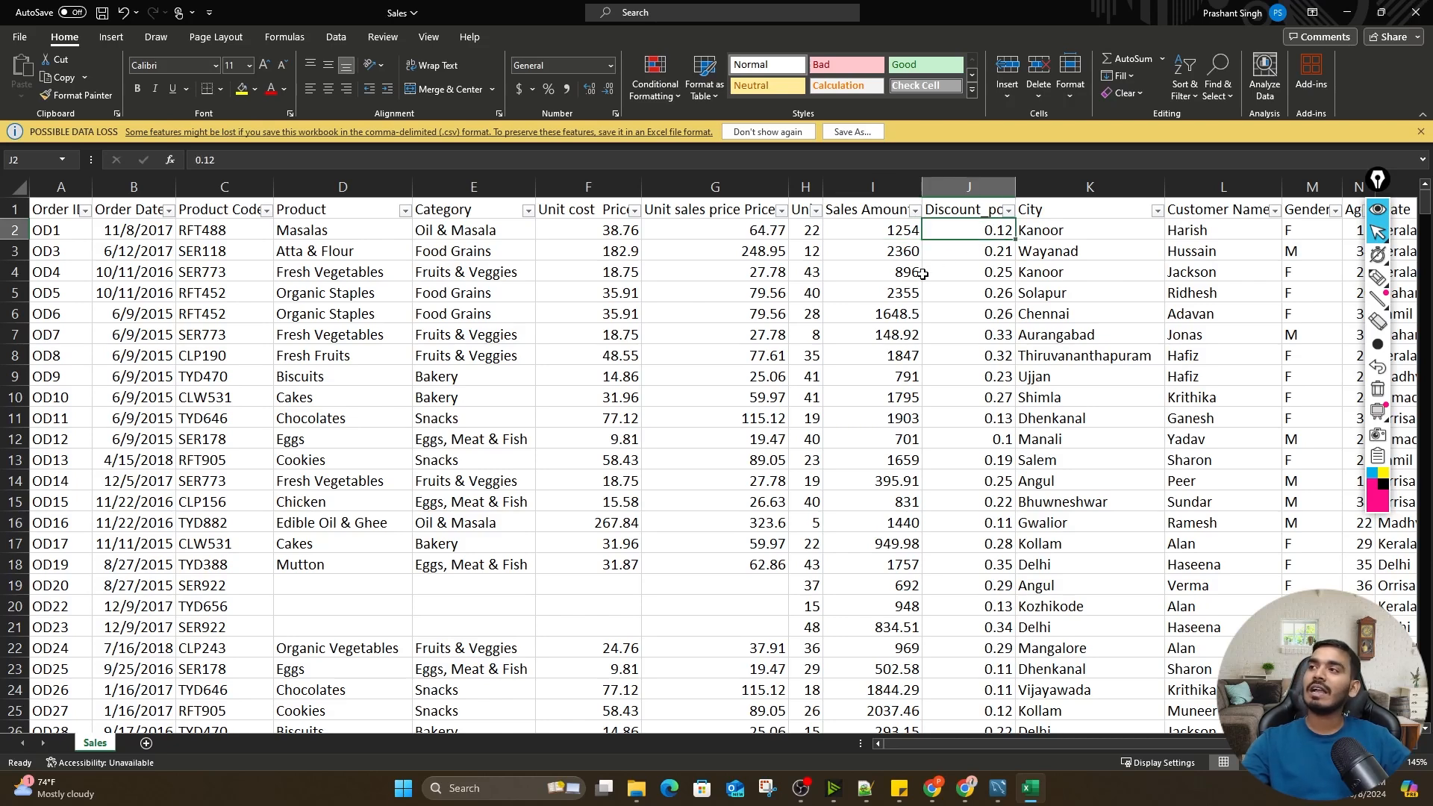
{"action": "left_click", "coordinate": [970, 249]}
{"action": "left_click", "coordinate": [887, 233]}
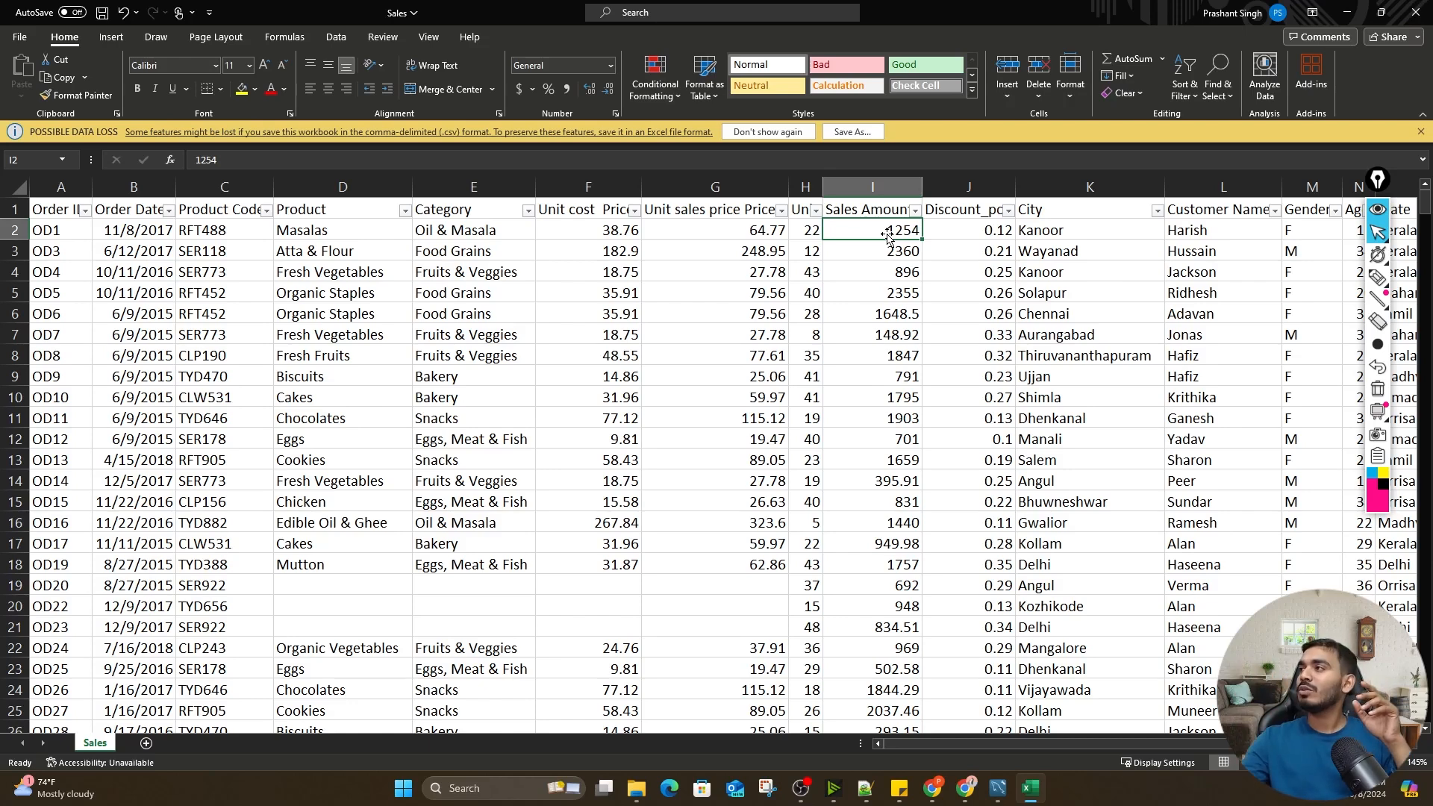
Move the floating annotation toolbar clear of the Age and State columns and examine the City, Customer Name and Gender columns
{"action": "mouse_move", "coordinate": [1379, 182]}
{"action": "left_mouse_down"}
{"action": "mouse_move", "coordinate": [1232, 518]}
{"action": "mouse_move", "coordinate": [787, 628]}
{"action": "mouse_move", "coordinate": [294, 404]}
{"action": "mouse_move", "coordinate": [40, 218]}
{"action": "mouse_move", "coordinate": [13, 219]}
{"action": "left_mouse_up"}
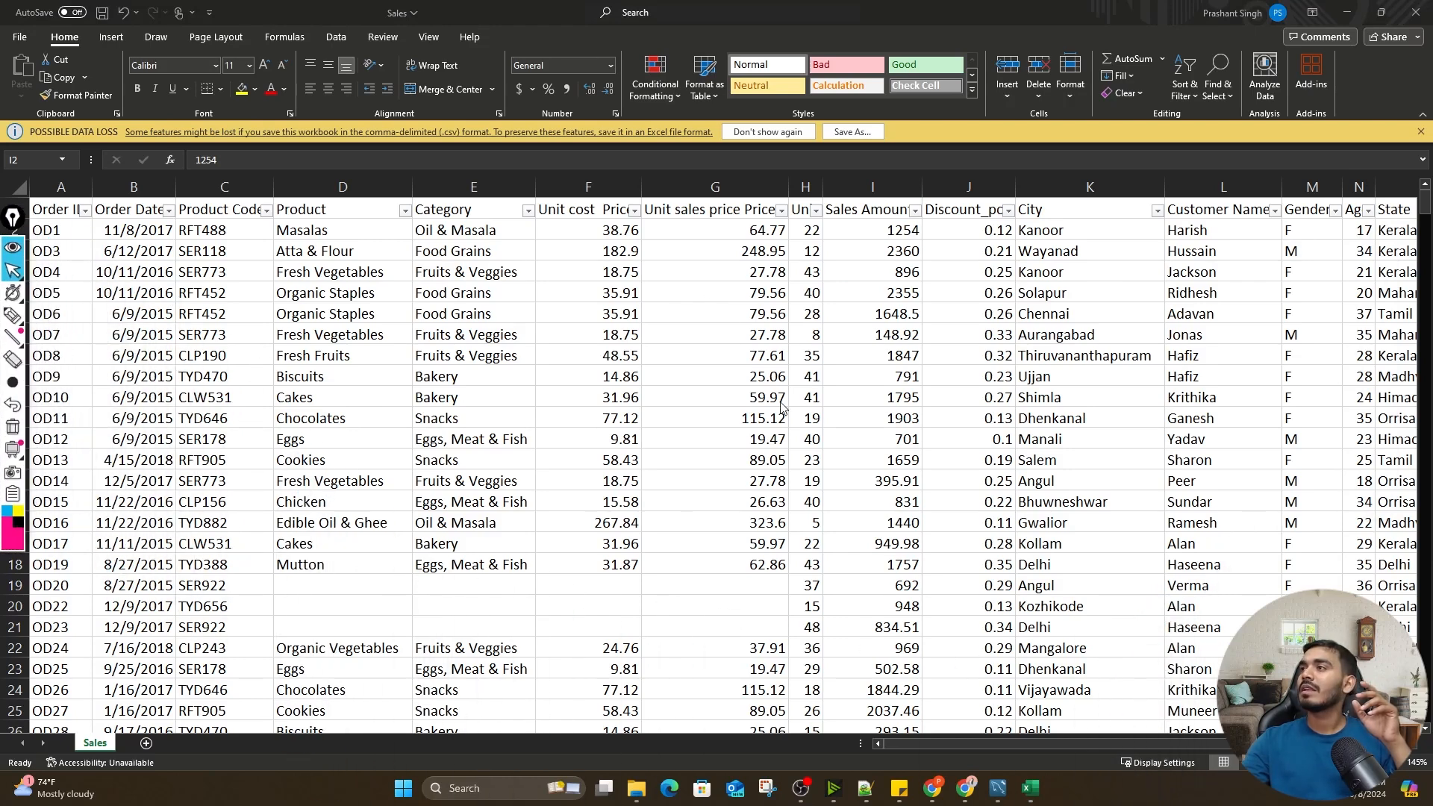
{"action": "left_click", "coordinate": [1063, 211]}
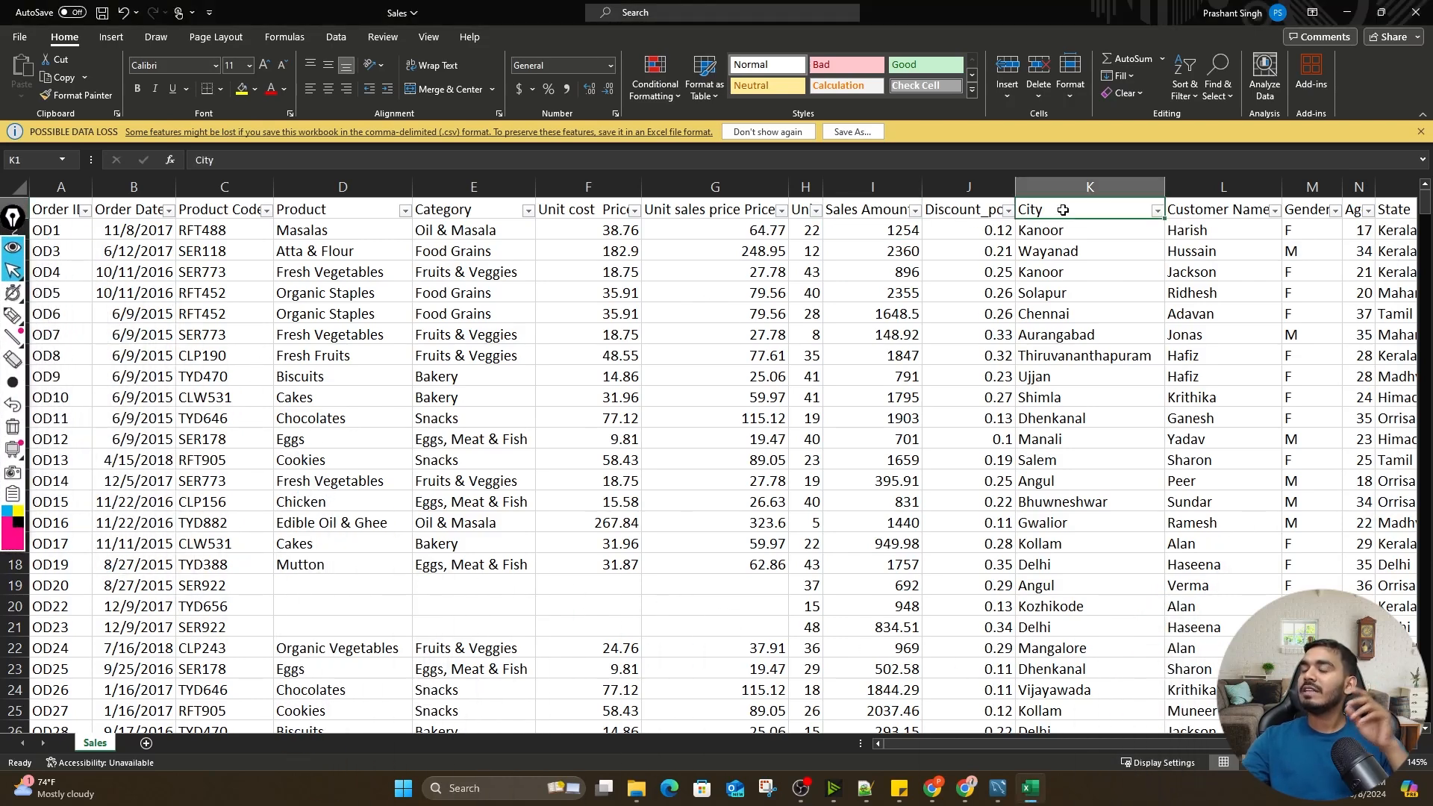
{"action": "key", "text": "Down"}
{"action": "key", "text": "Down"}
{"action": "key", "text": "Down"}
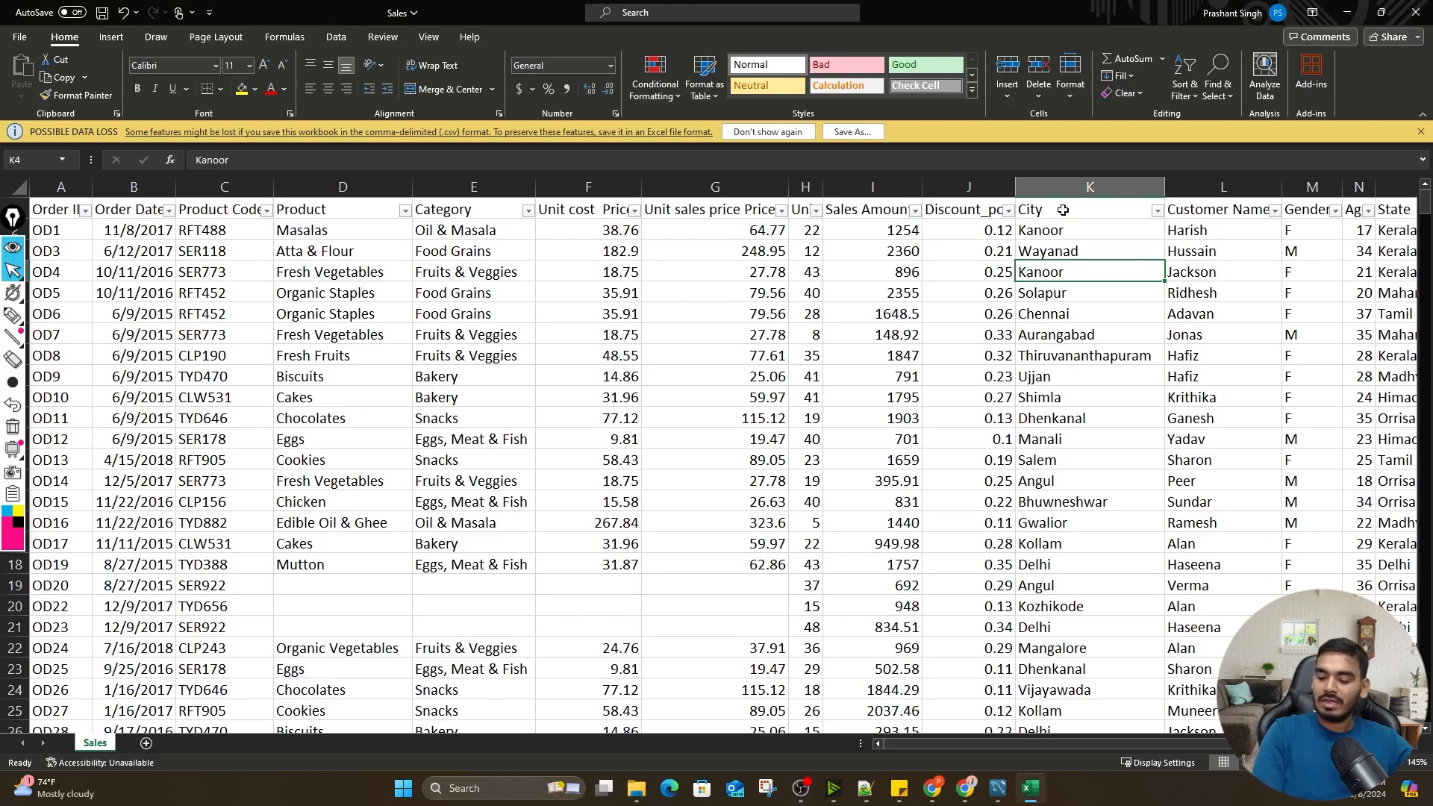
{"action": "key", "text": "Up"}
{"action": "key", "text": "Up"}
{"action": "key", "text": "Right"}
{"action": "key", "text": "Up"}
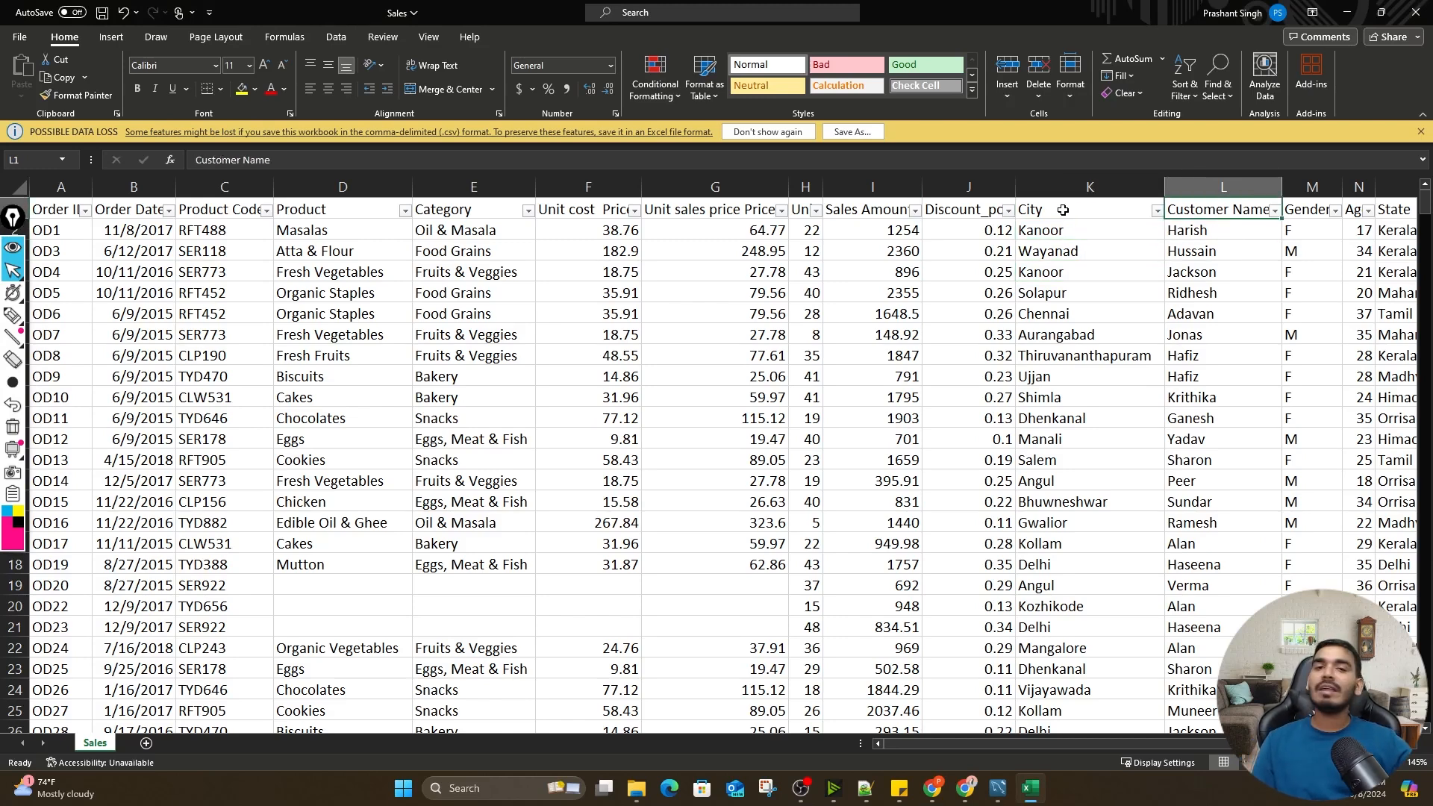
{"action": "key", "text": "Right"}
{"action": "key", "text": "Down"}
{"action": "key", "text": "Up"}
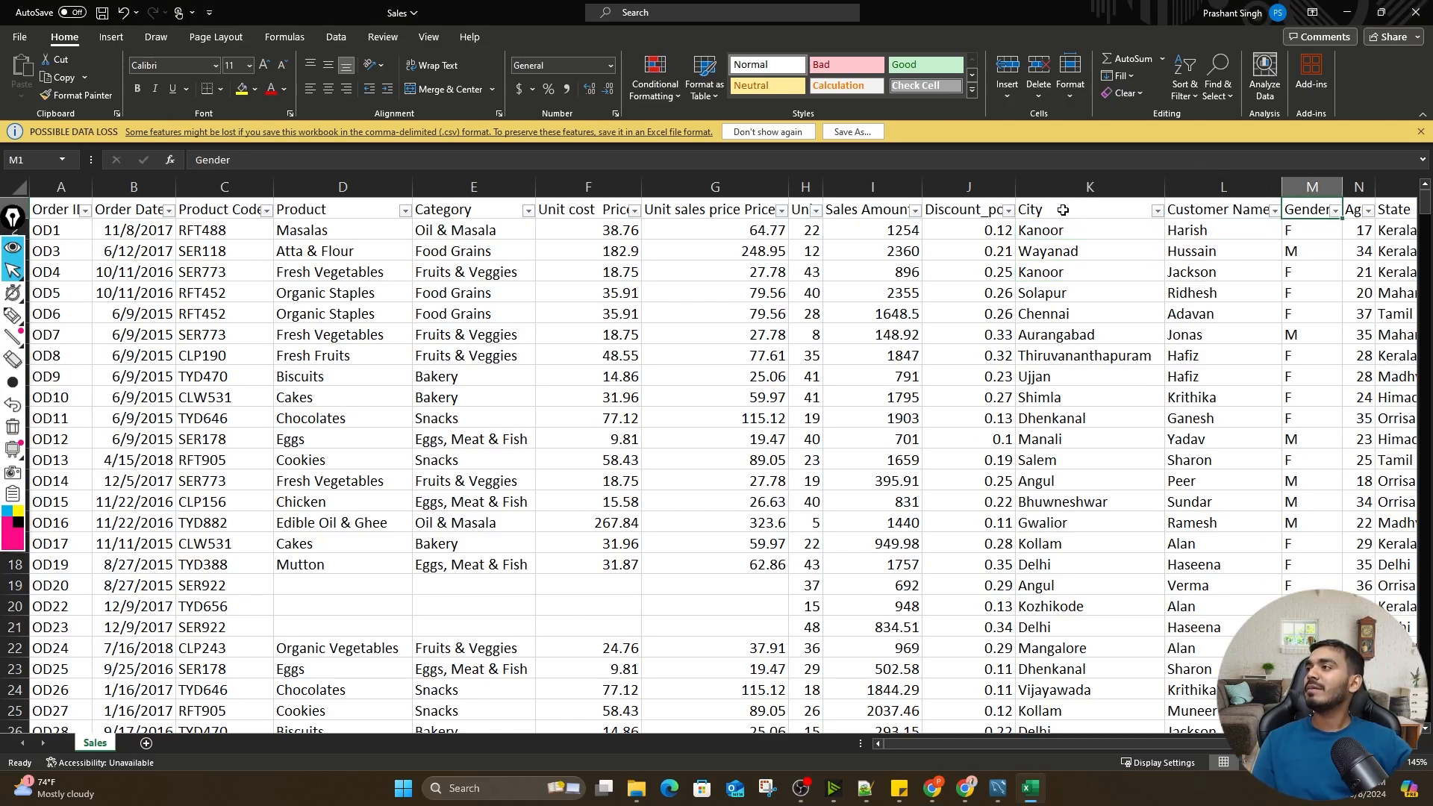
Examine the headers and first entries of the Age, State and Region columns
{"action": "key", "text": "Right"}
{"action": "key", "text": "Down"}
{"action": "key", "text": "Down"}
{"action": "key", "text": "Up"}
{"action": "key", "text": "Up"}
{"action": "key", "text": "Right"}
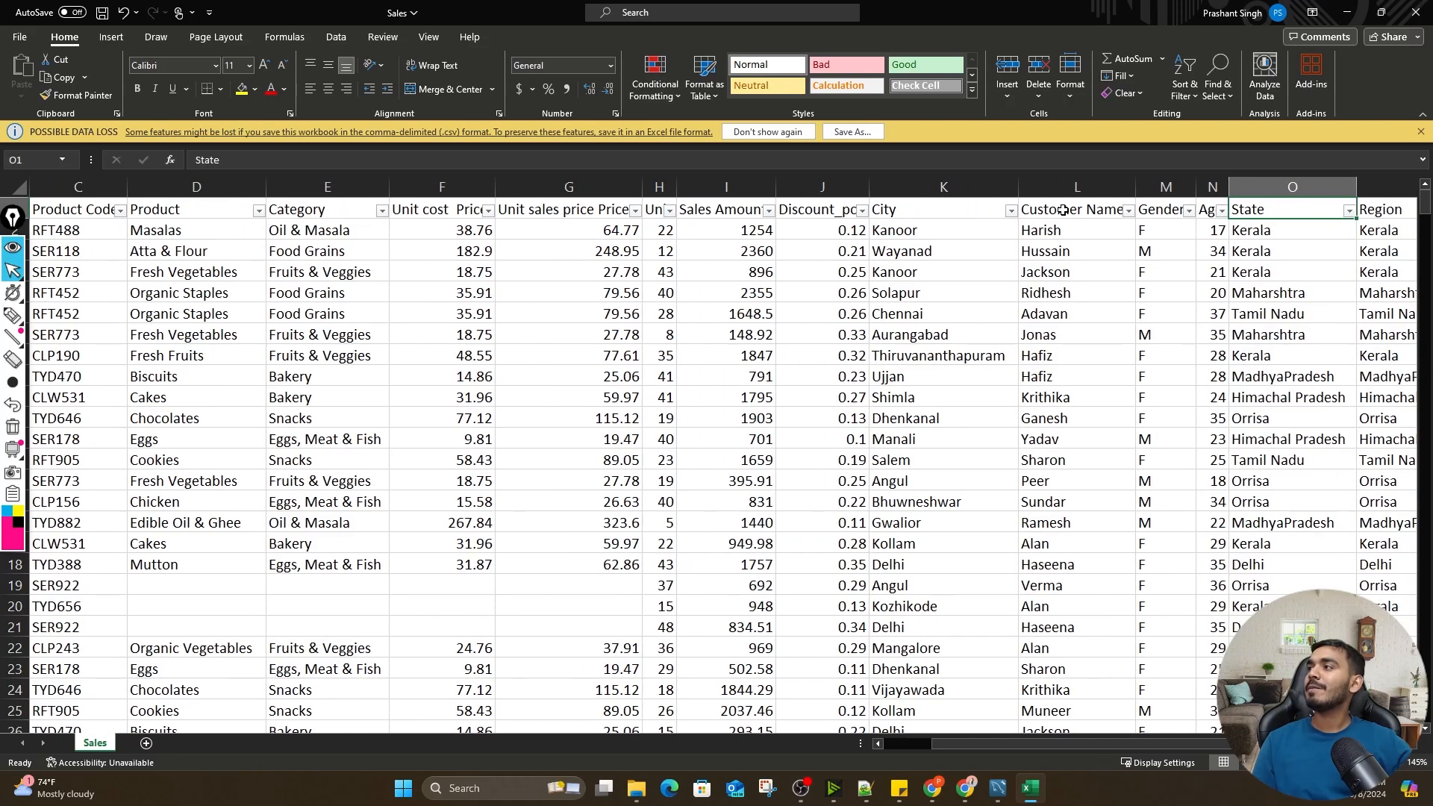
{"action": "key", "text": "Down"}
{"action": "key", "text": "Down"}
{"action": "key", "text": "Up"}
{"action": "key", "text": "Up"}
{"action": "key", "text": "Right"}
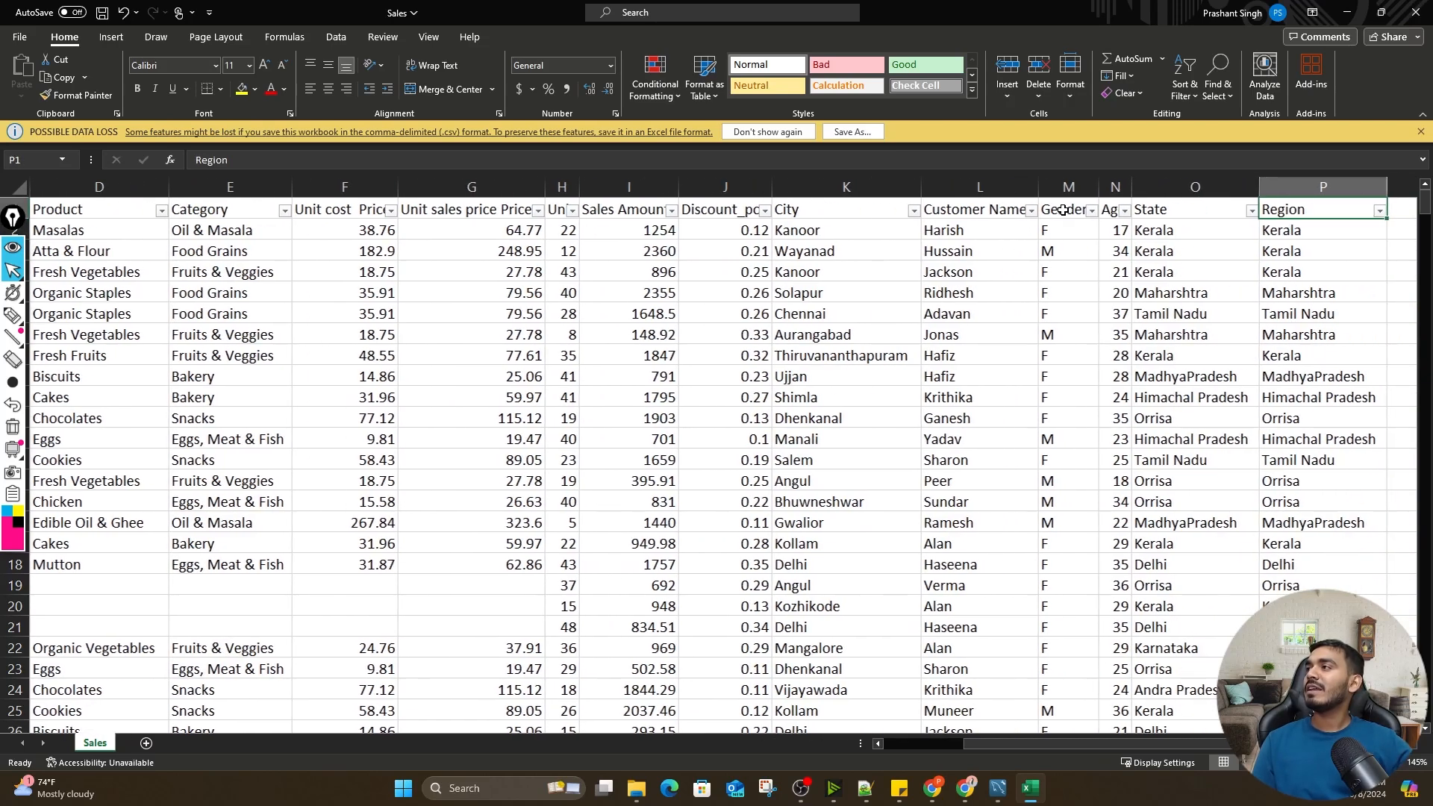
{"action": "key", "text": "Down"}
{"action": "key", "text": "Down"}
{"action": "key", "text": "Up"}
Review the columns from Region back to Order ID, including the first Order ID and Order Date entries
{"action": "key", "text": "Left"}
{"action": "key", "text": "Left"}
{"action": "key", "text": "Left"}
{"action": "key", "text": "Left"}
{"action": "key", "text": "Left"}
{"action": "key", "text": "Left"}
{"action": "key", "text": "Left"}
{"action": "key", "text": "Left"}
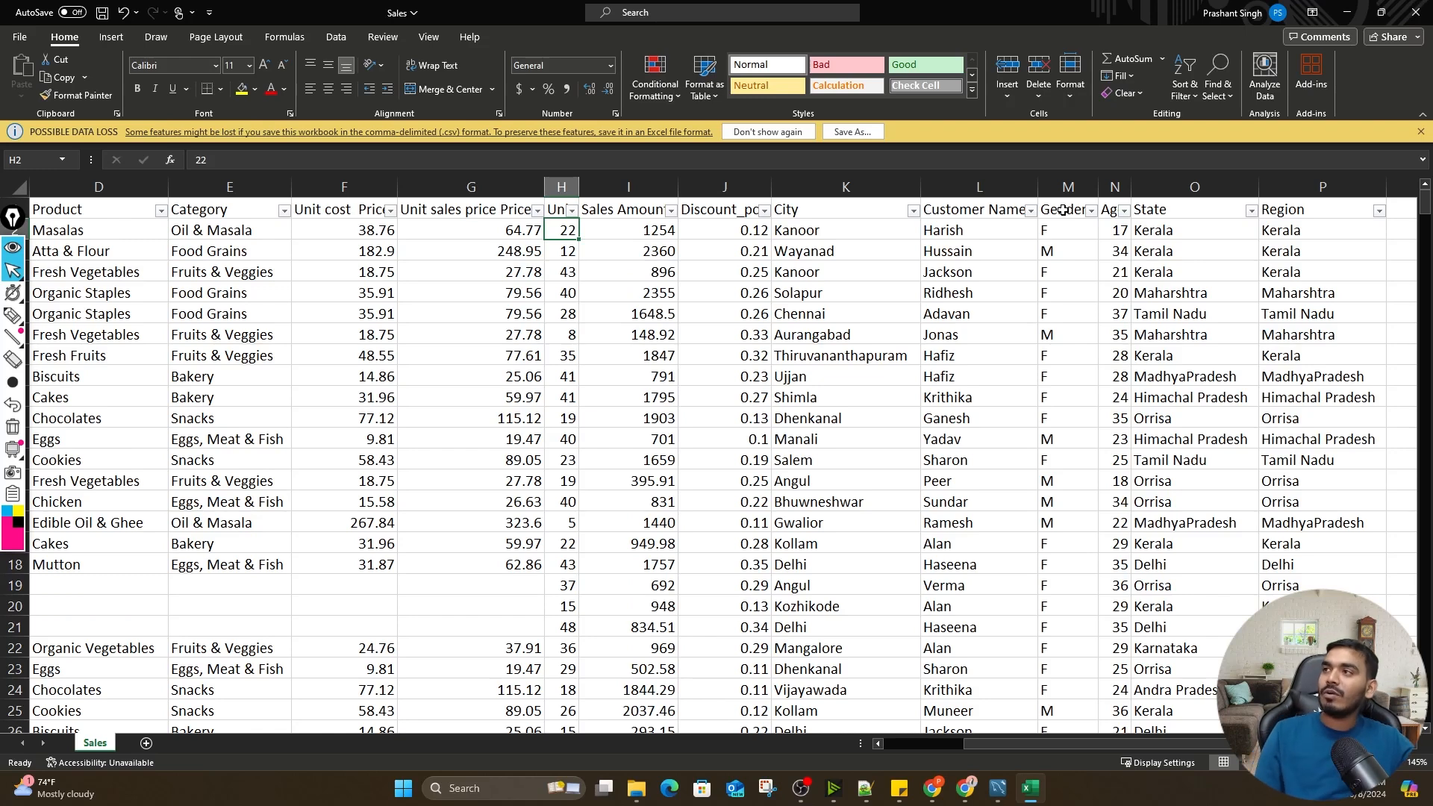
{"action": "key", "text": "Left"}
{"action": "key", "text": "Left"}
{"action": "key", "text": "Left"}
{"action": "key", "text": "Left"}
{"action": "key", "text": "Left"}
{"action": "key", "text": "Left"}
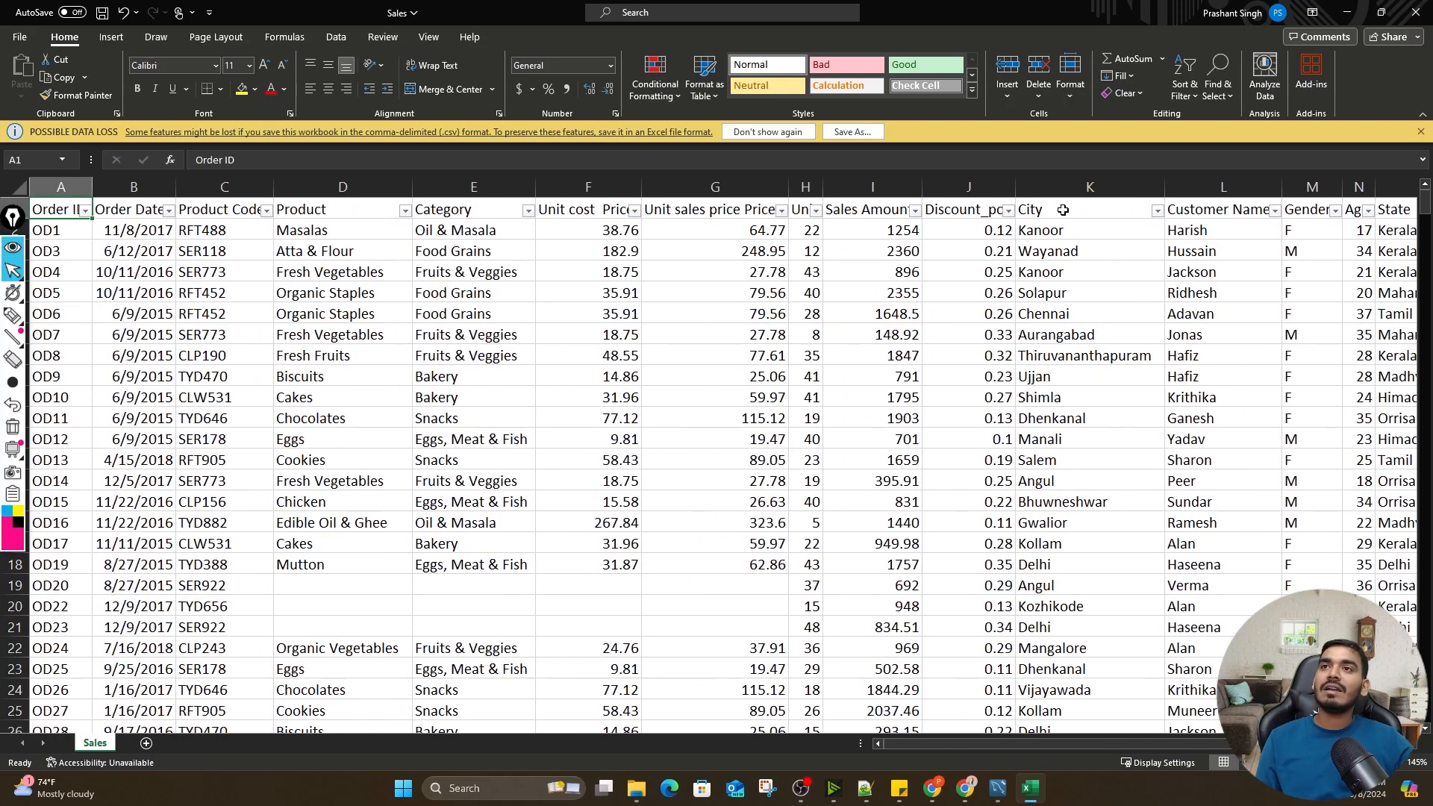
{"action": "key", "text": "Down"}
{"action": "key", "text": "Down"}
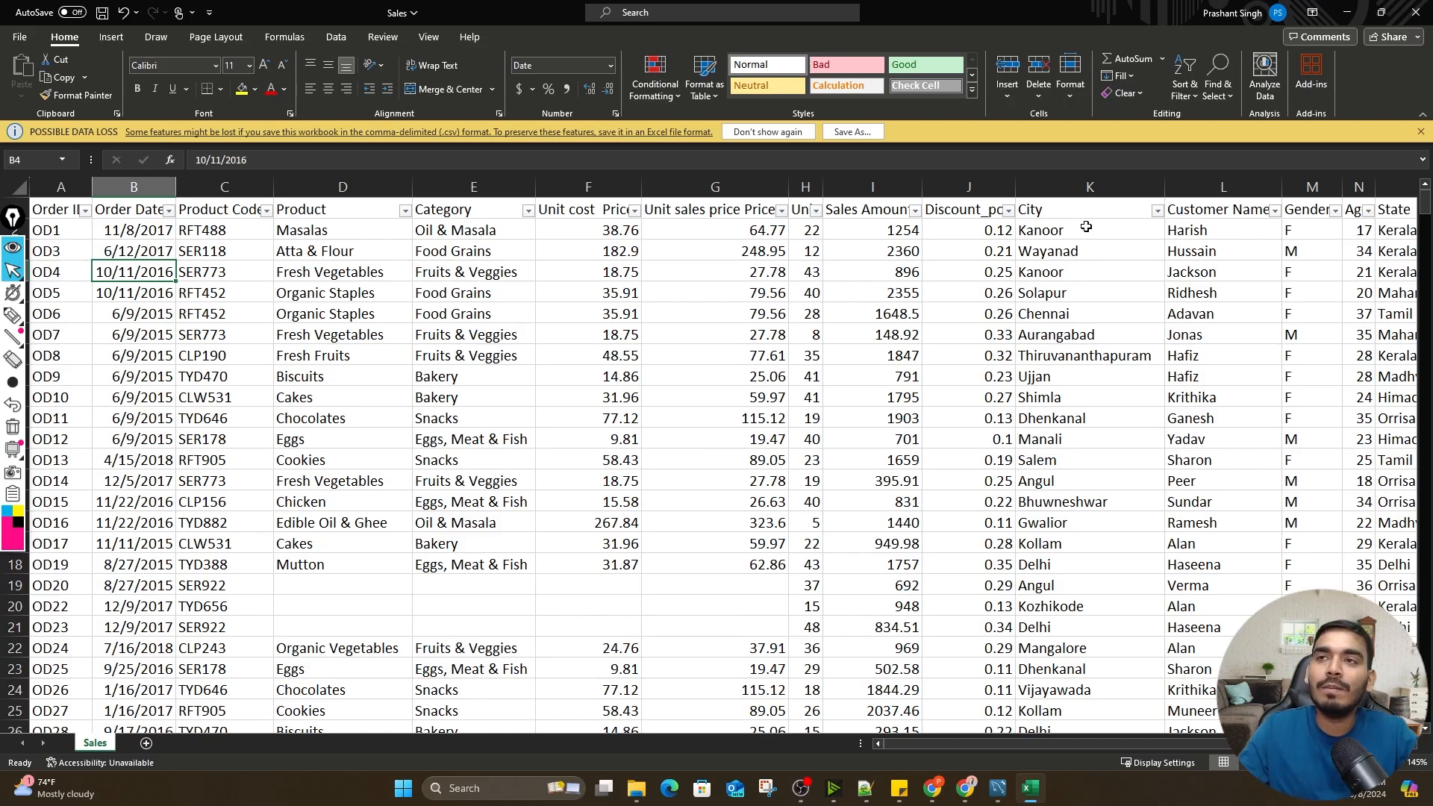
Close the Sales CSV without saving its changes and switch back to MySQL Workbench
{"action": "left_click", "coordinate": [1415, 12]}
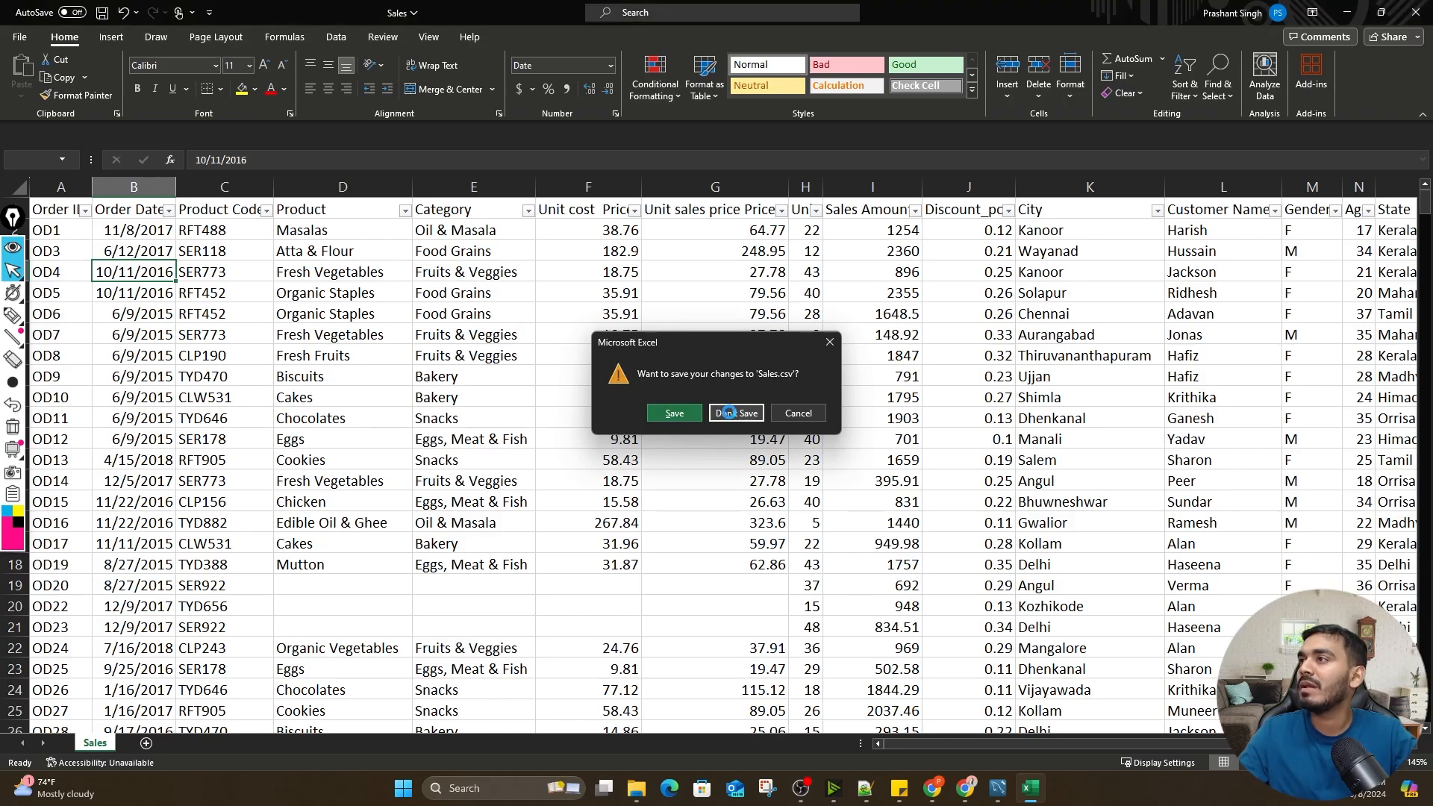
{"action": "left_click", "coordinate": [730, 414]}
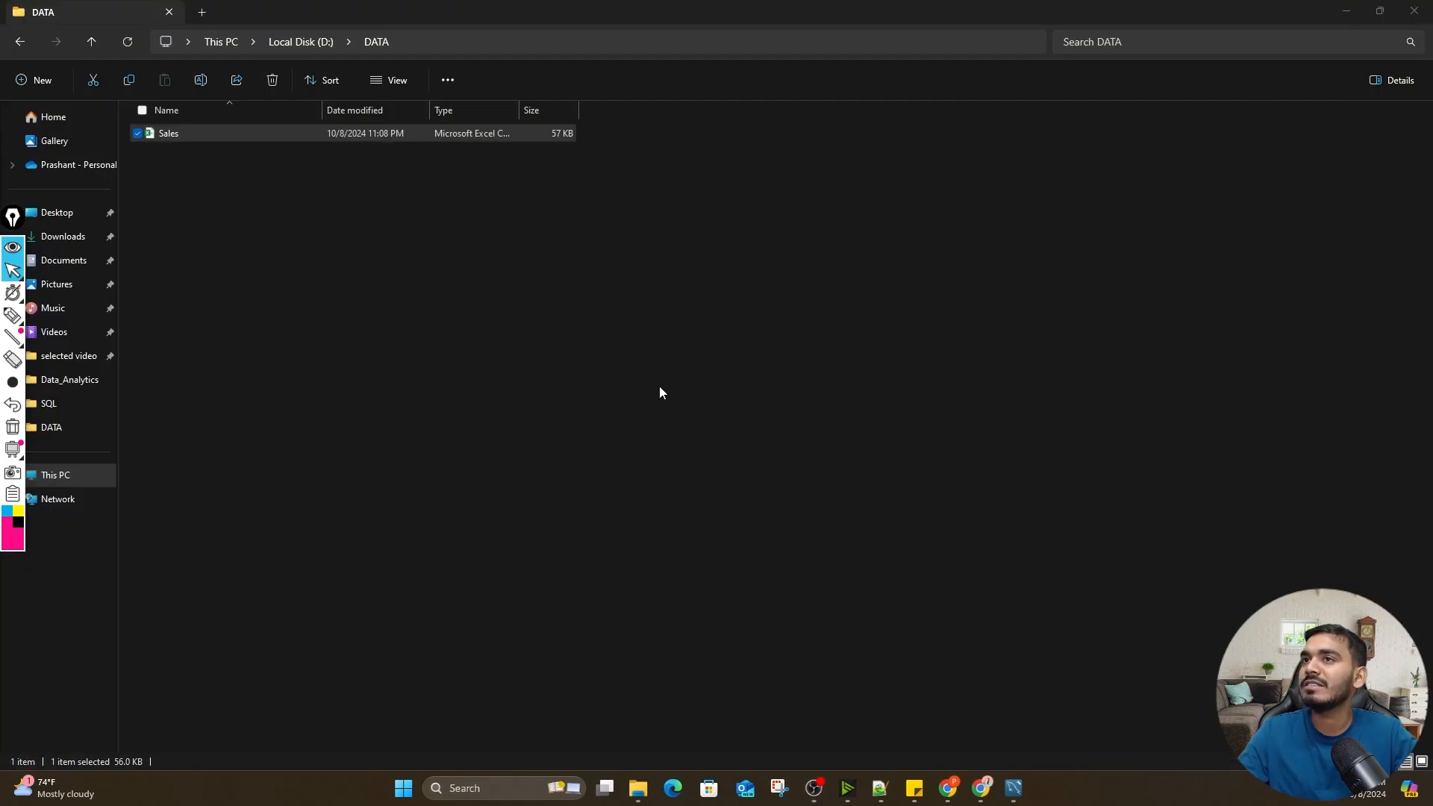
{"action": "left_click", "coordinate": [1345, 10]}
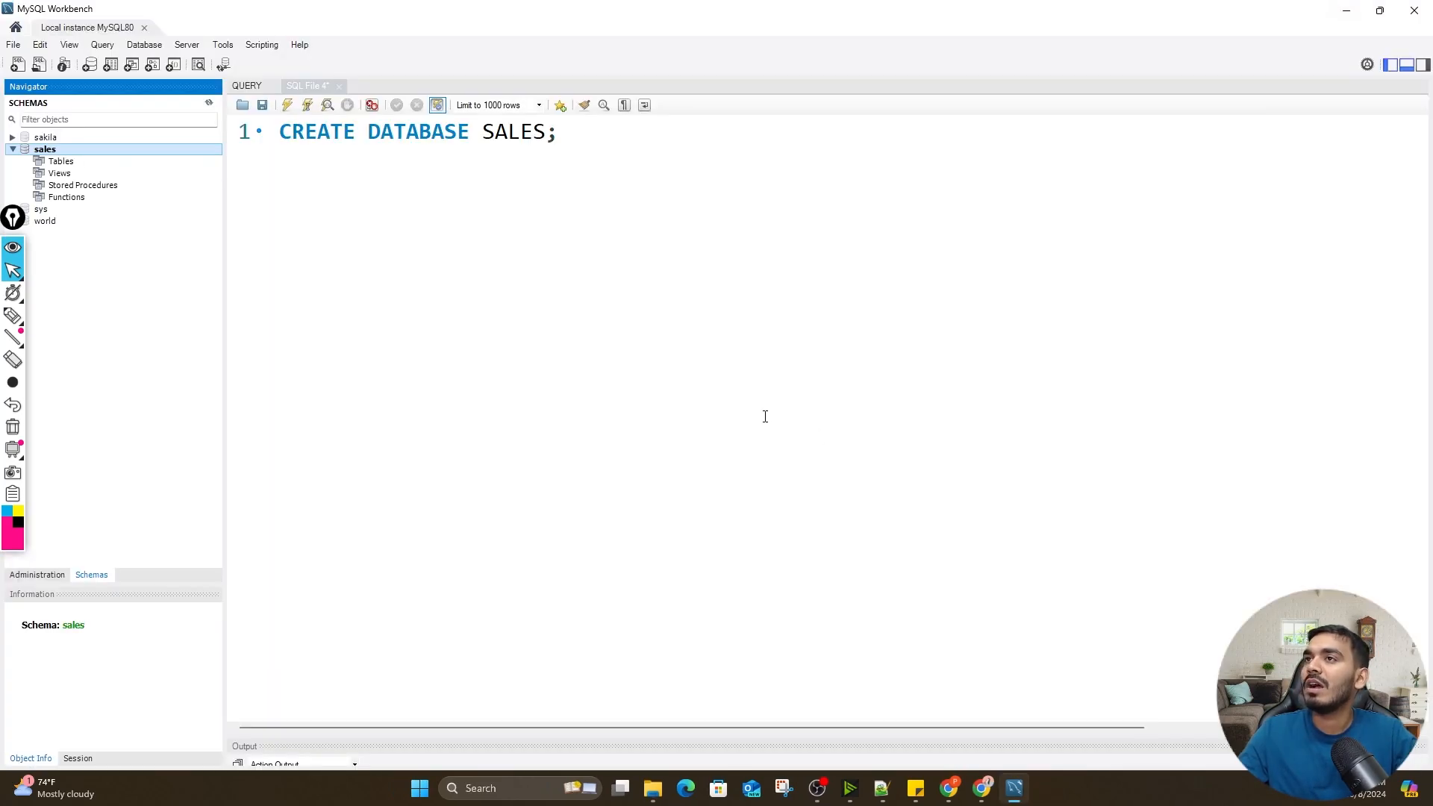
Start the Table Data Import Wizard for the sales schema with D:\DATA\Sales.csv as the source file
{"action": "right_click", "coordinate": [50, 153]}
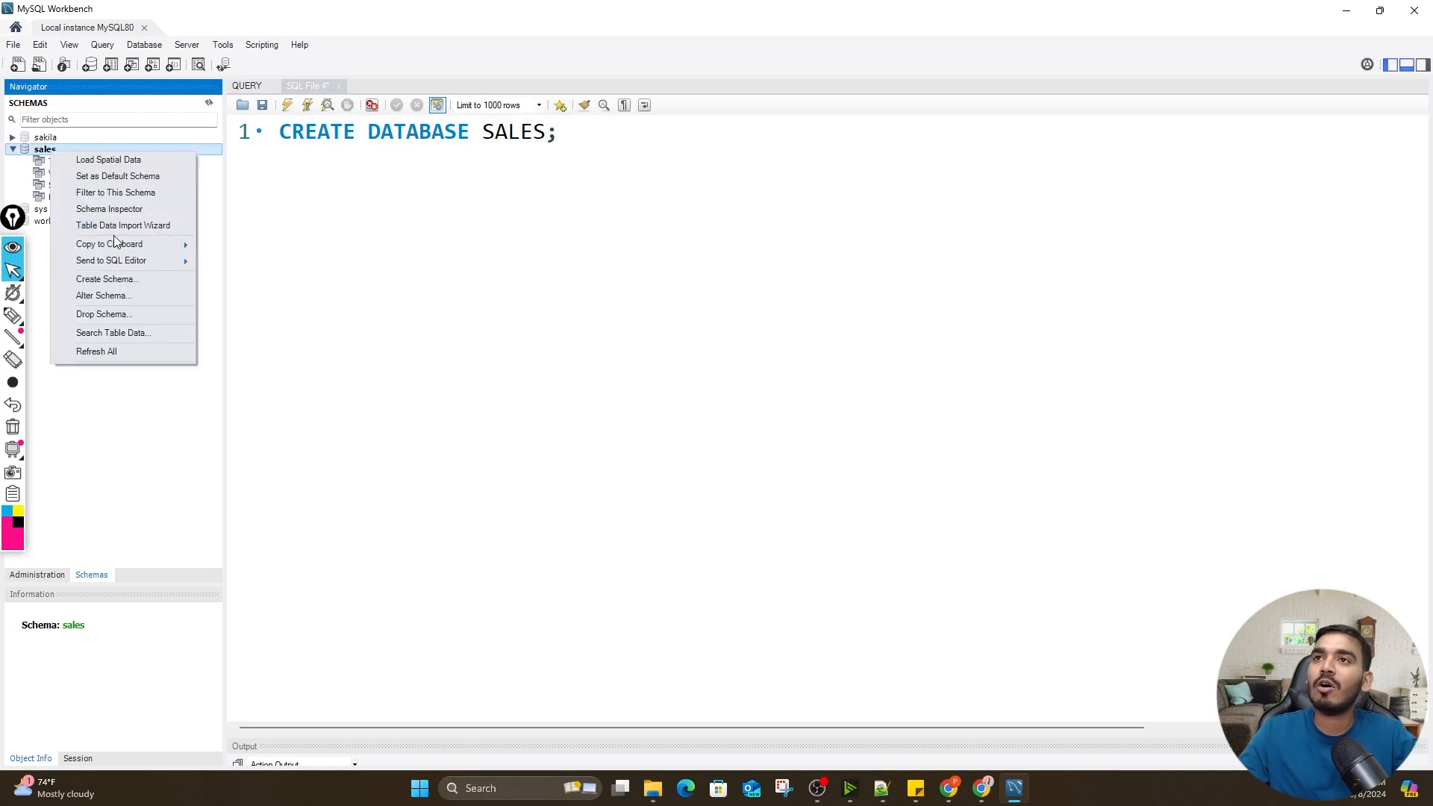
{"action": "left_click", "coordinate": [163, 228]}
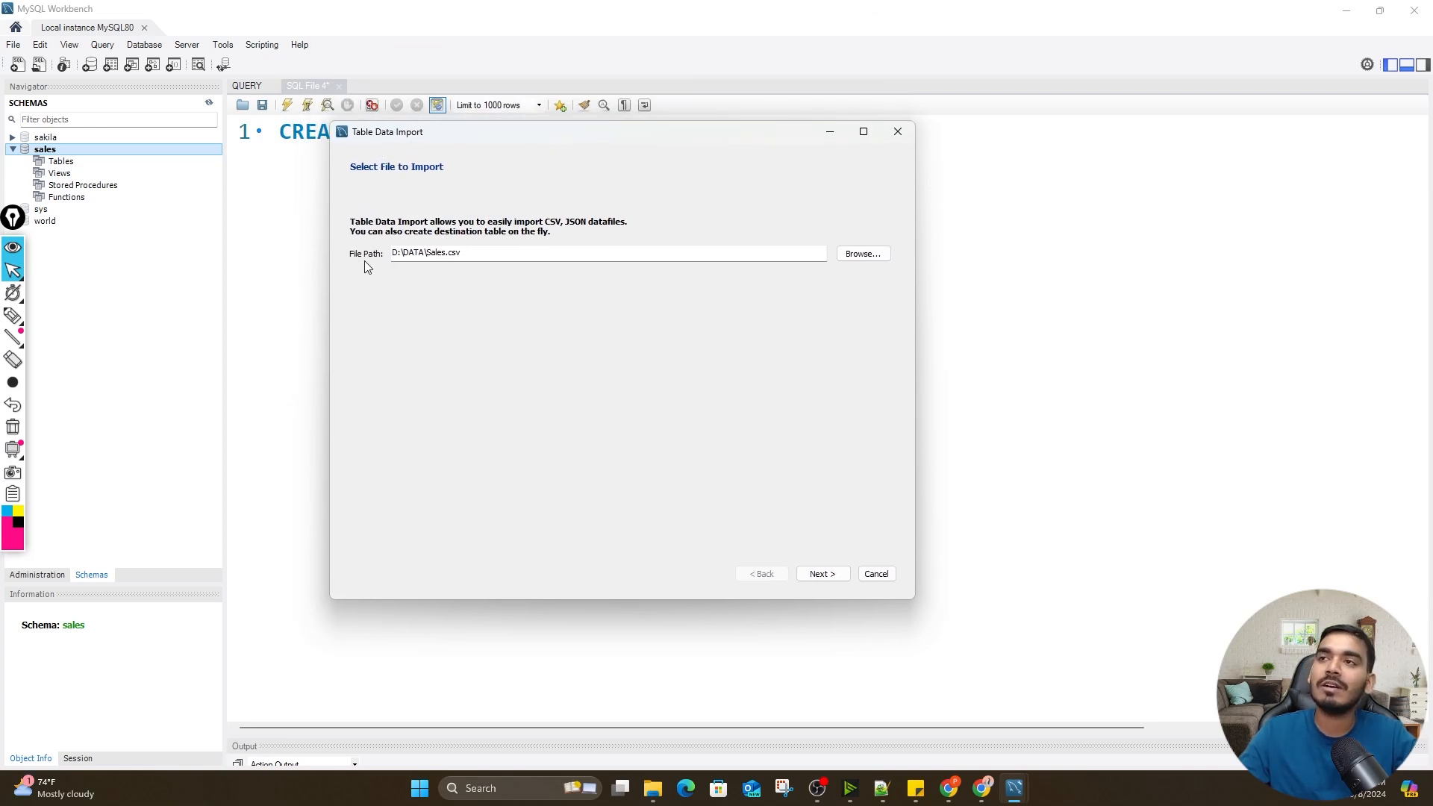
{"action": "left_click", "coordinate": [473, 254]}
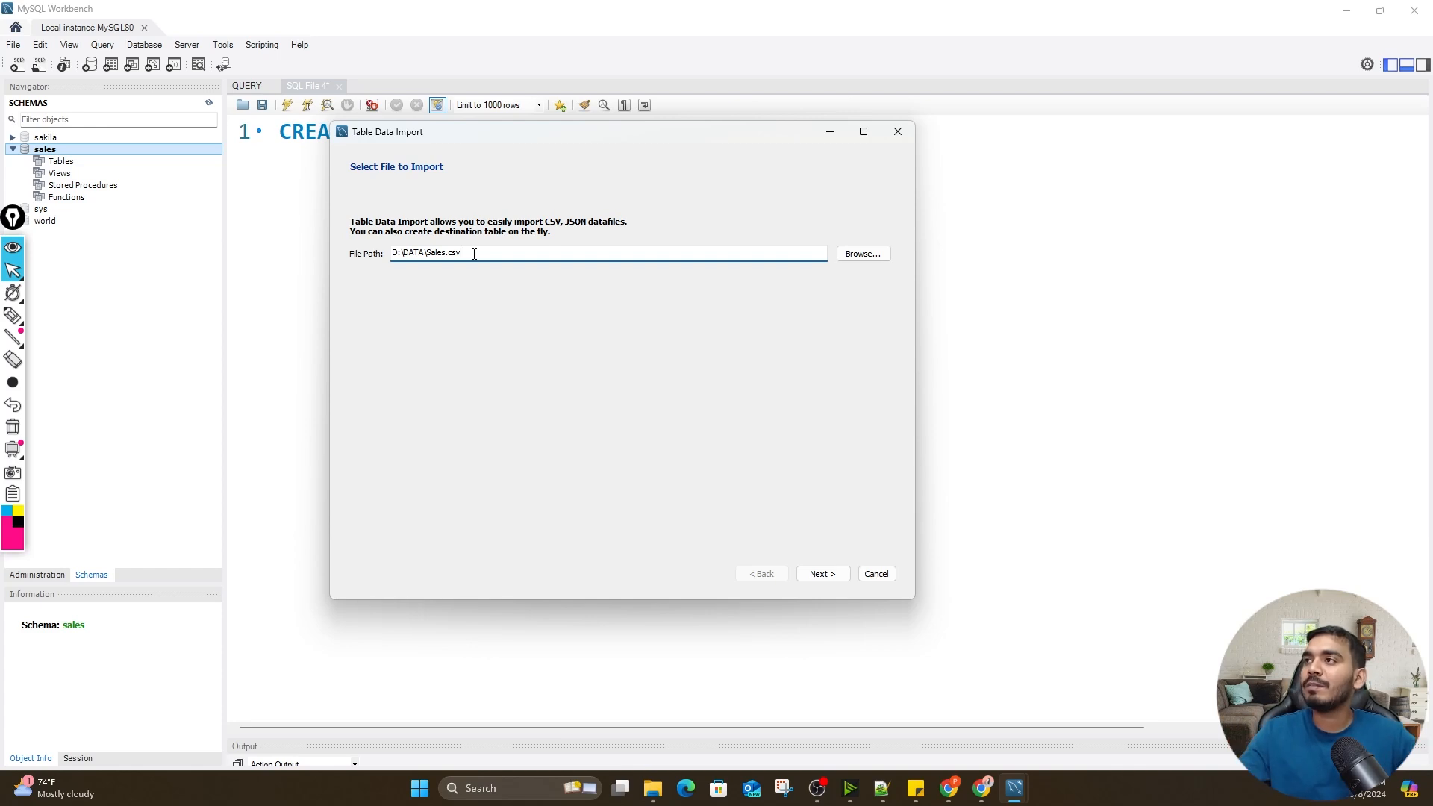
{"action": "left_click", "coordinate": [861, 254]}
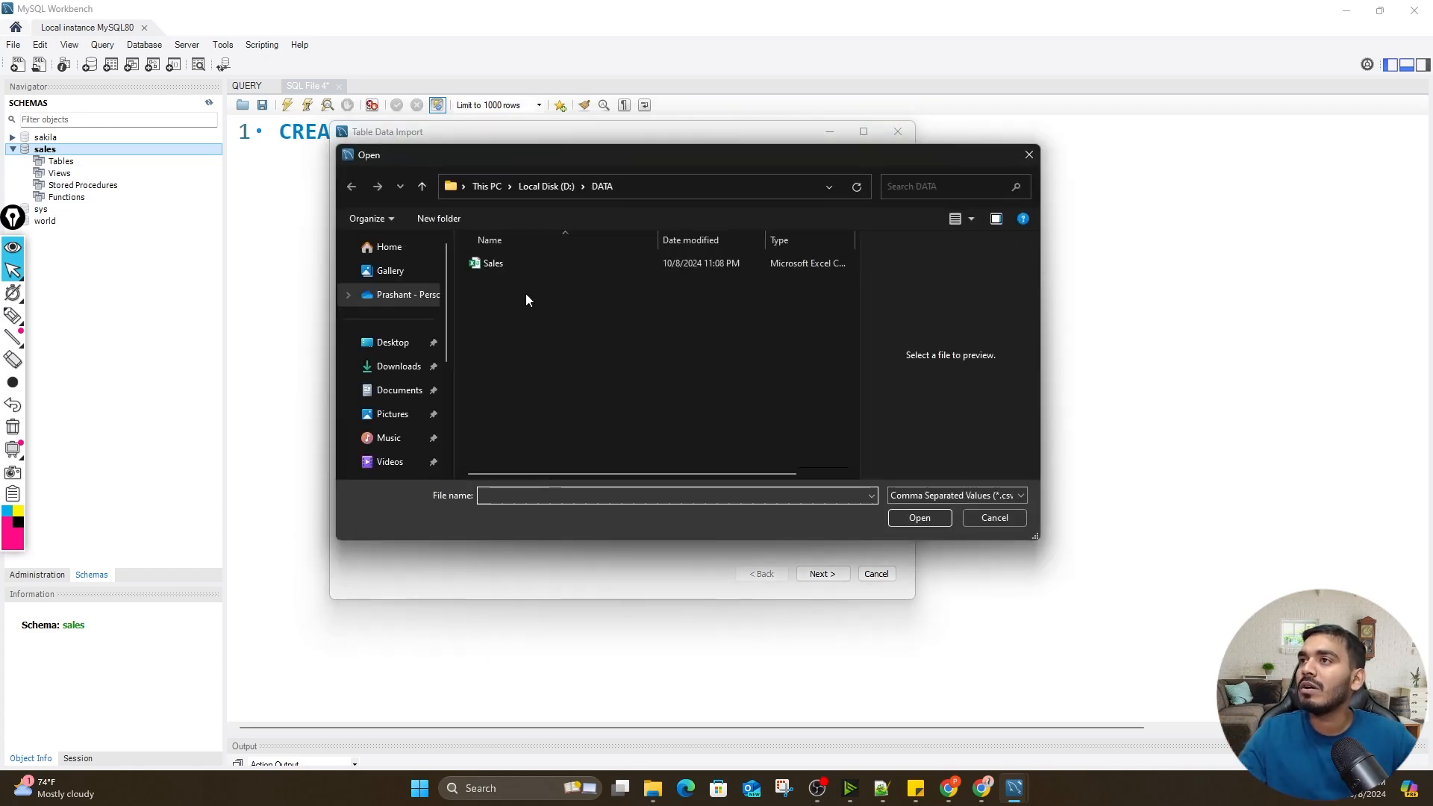
{"action": "left_click", "coordinate": [518, 271]}
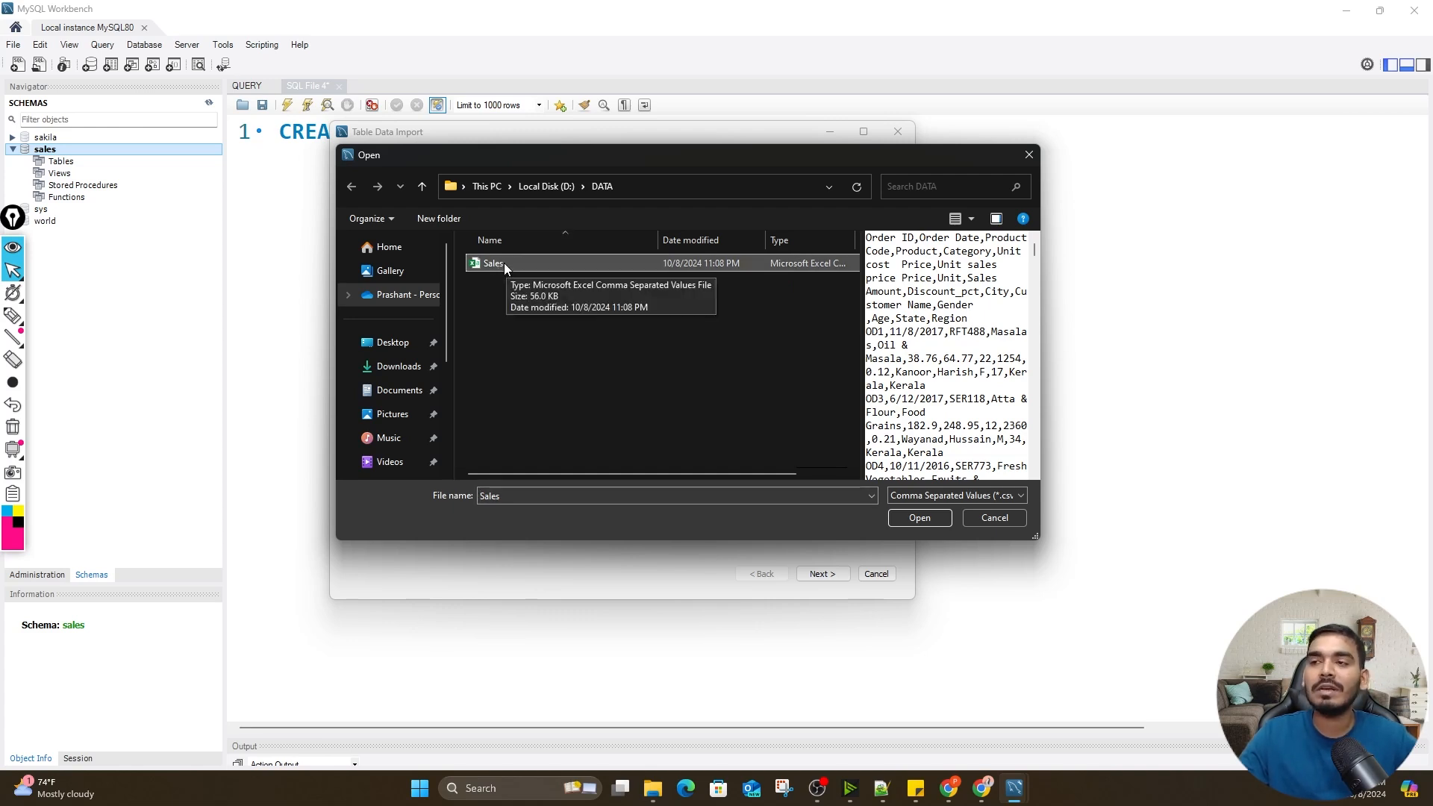
{"action": "left_click", "coordinate": [924, 517]}
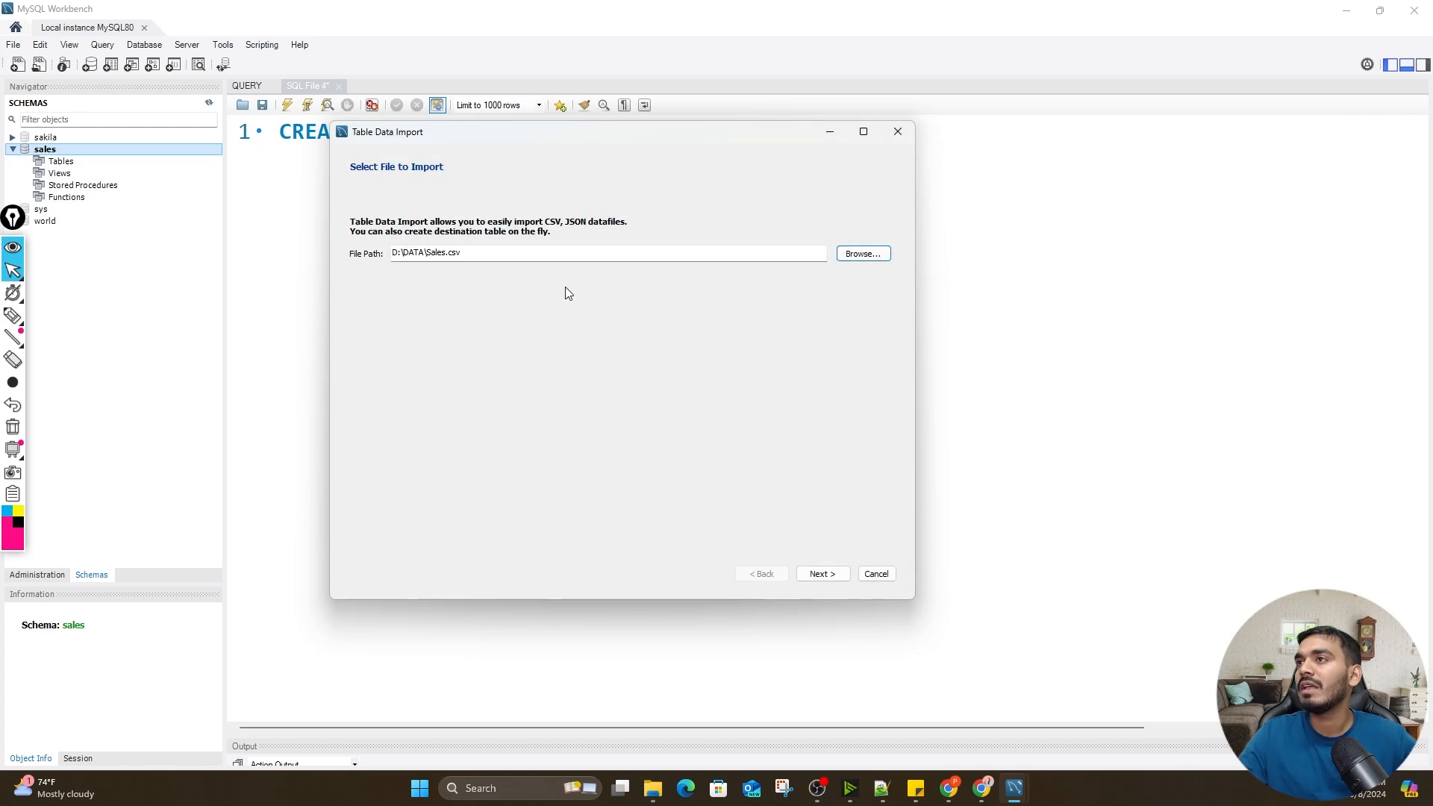
{"action": "left_click", "coordinate": [487, 252]}
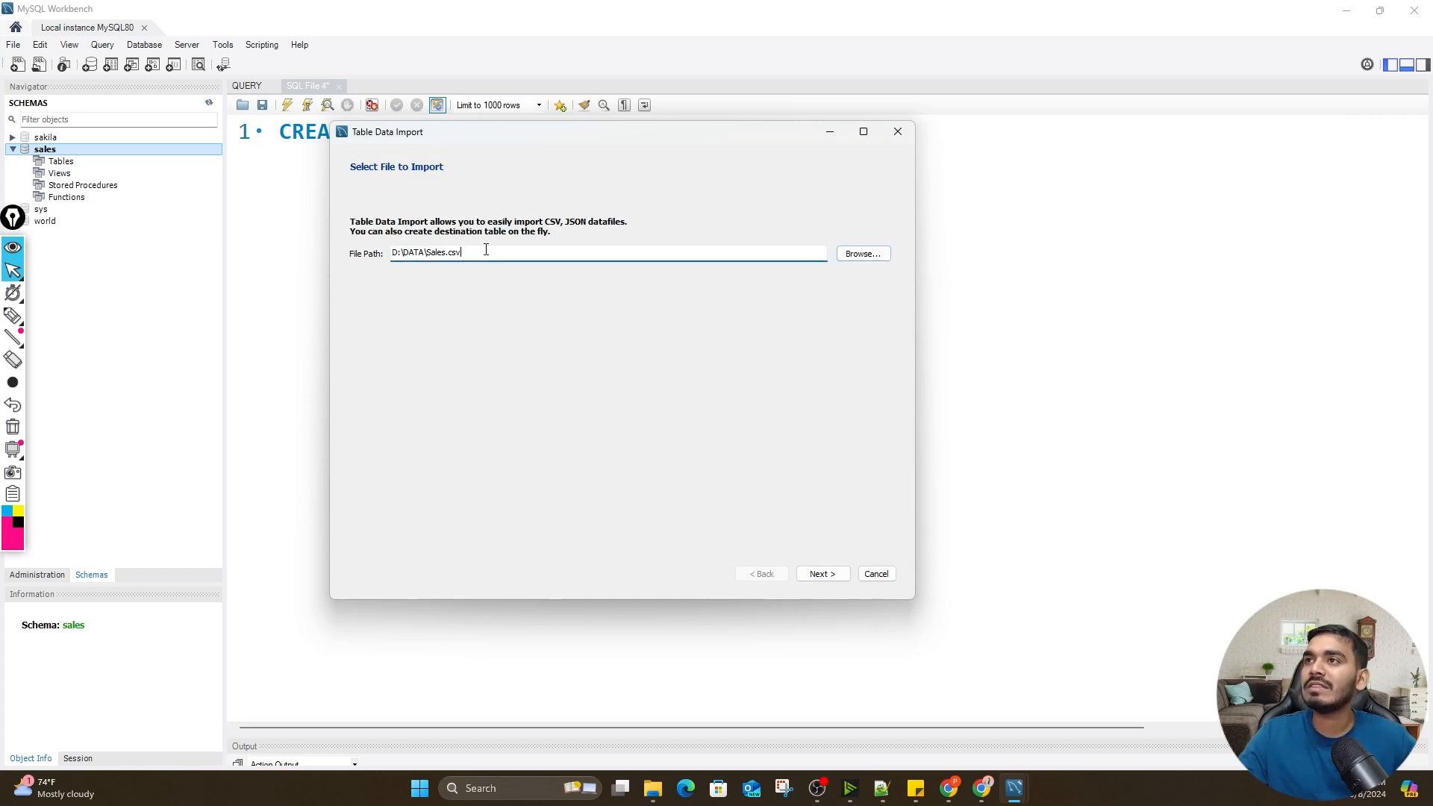
{"action": "left_click", "coordinate": [833, 575]}
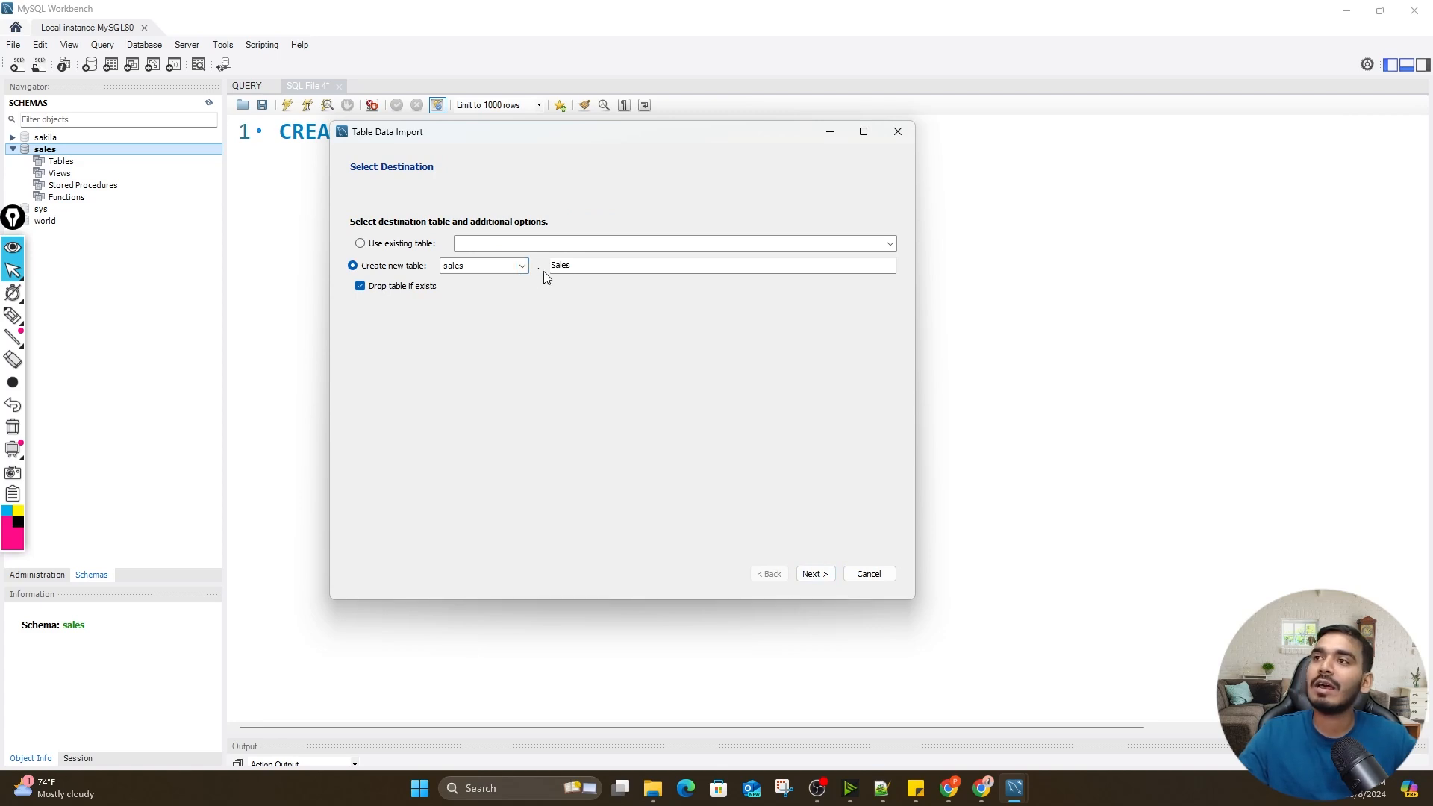
Name the new destination table Retail_sales in the sales schema, leaving the drop-if-exists option enabled, and continue to the import settings
{"action": "left_click", "coordinate": [595, 267]}
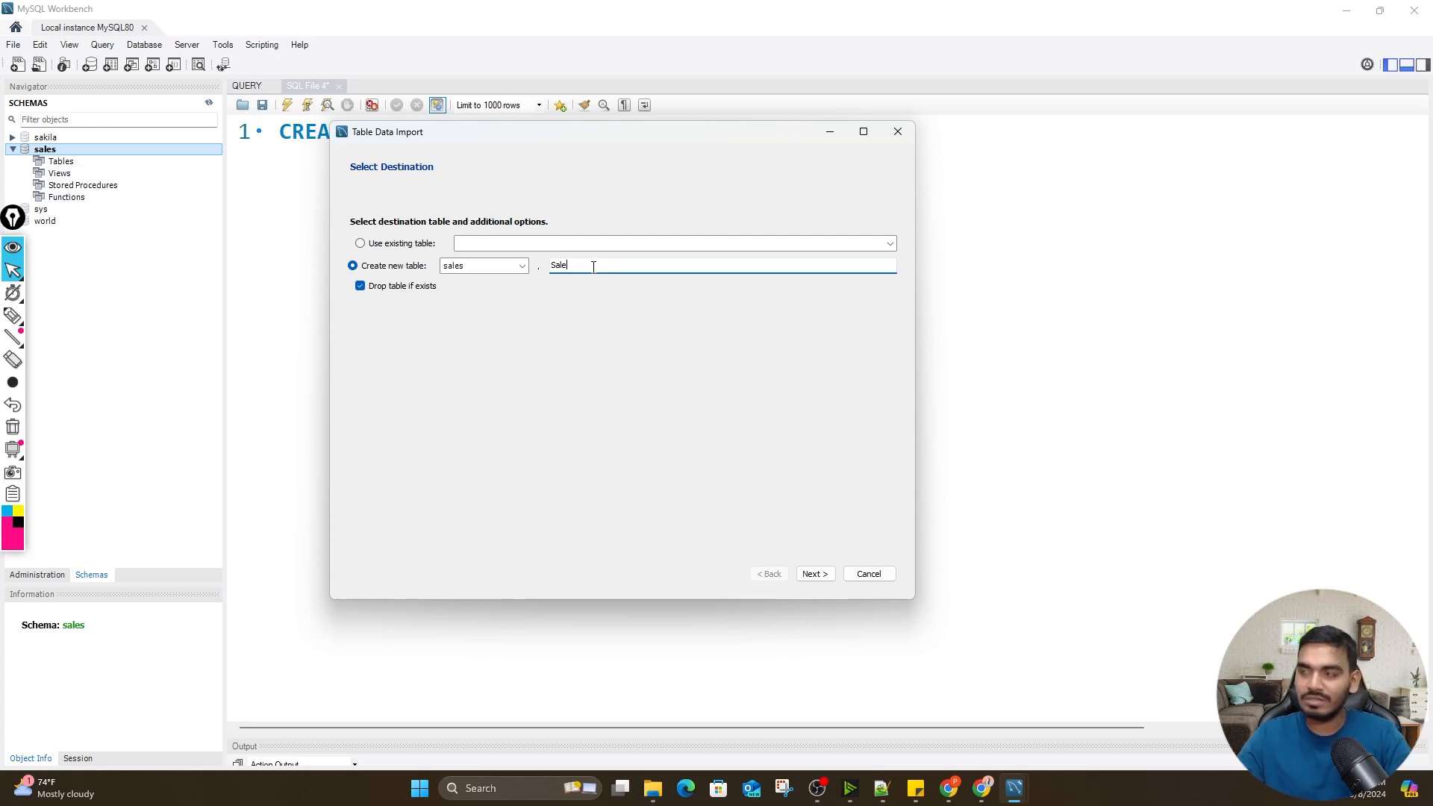
{"action": "key", "text": "BackSpace"}
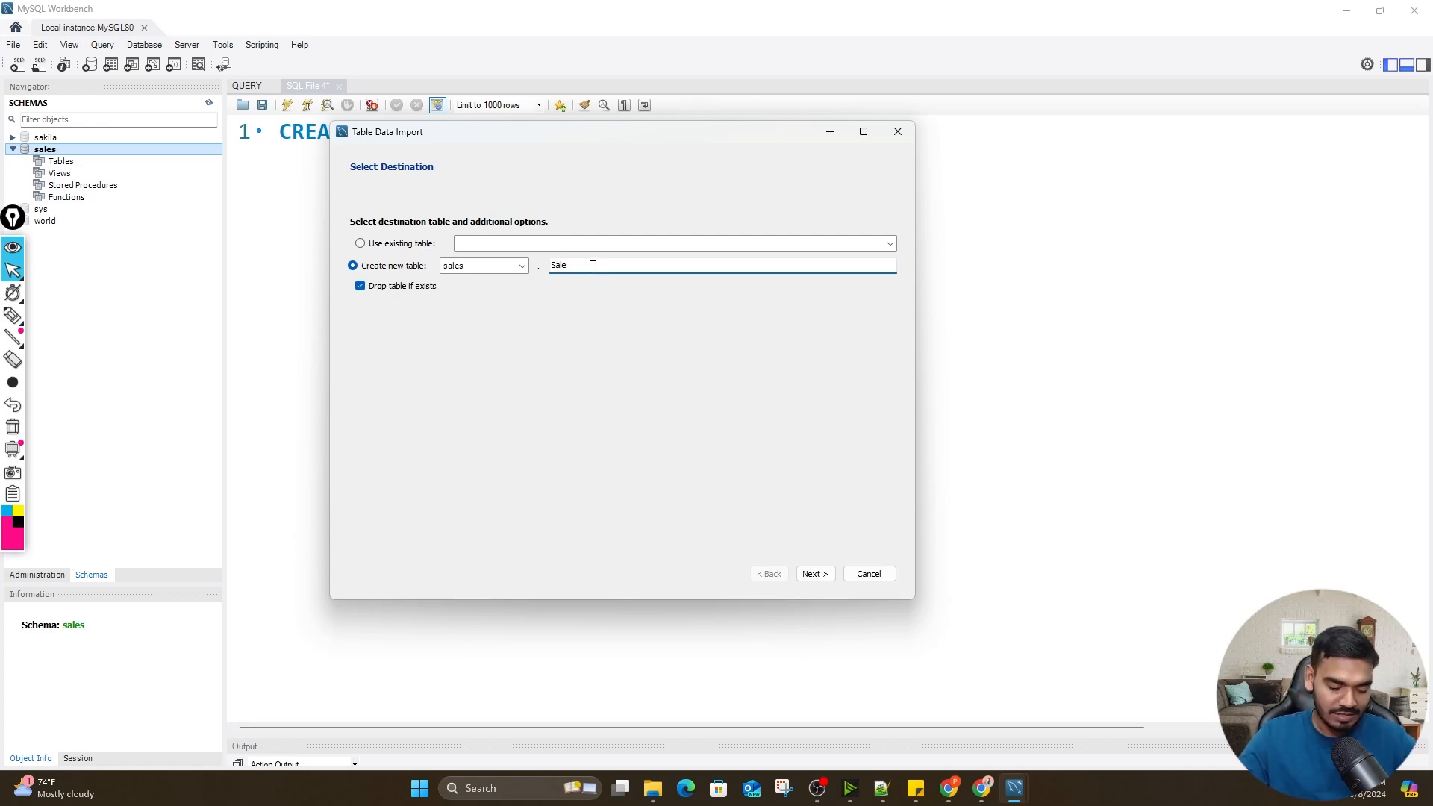
{"action": "type", "text": "S"}
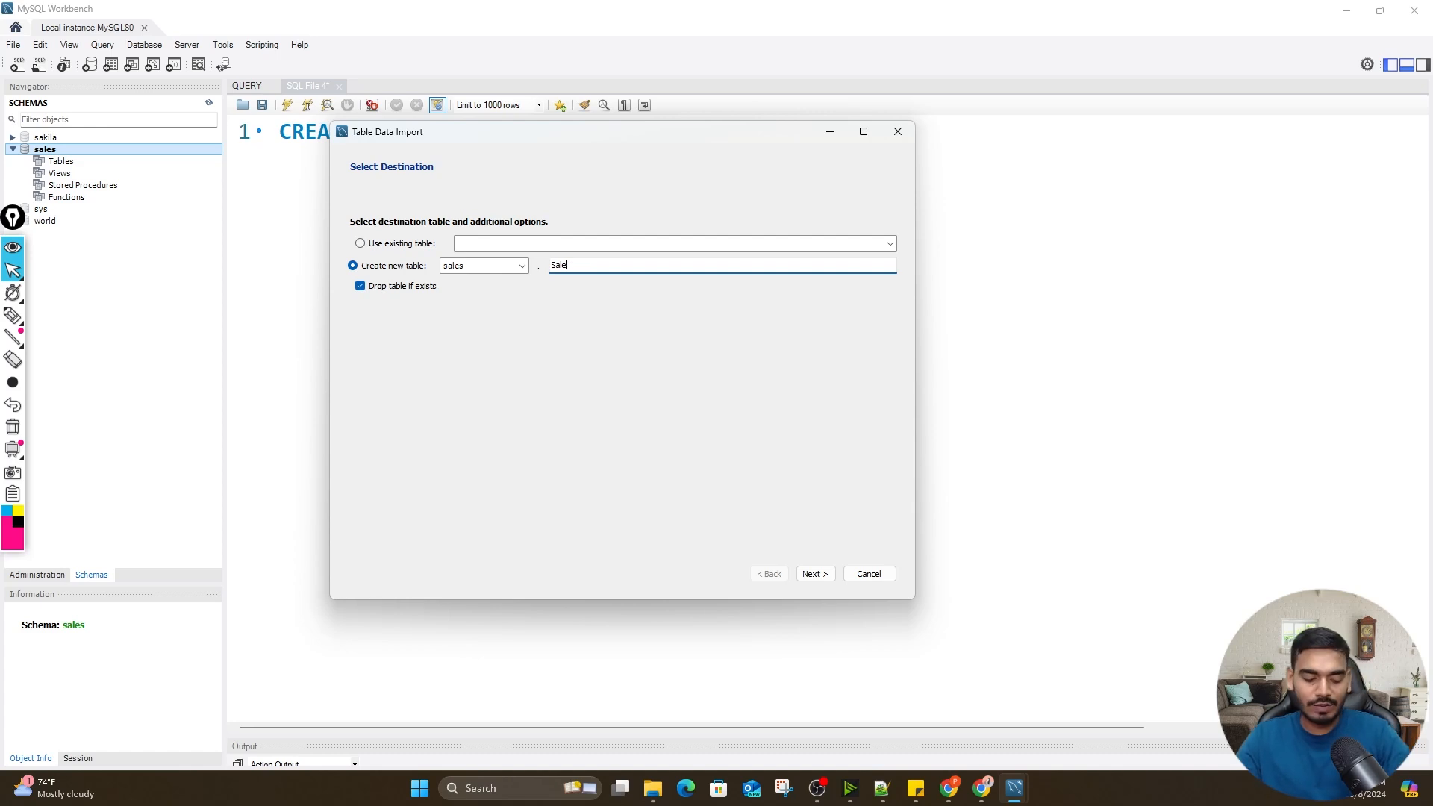
{"action": "key", "text": "BackSpace"}
{"action": "type", "text": "s"}
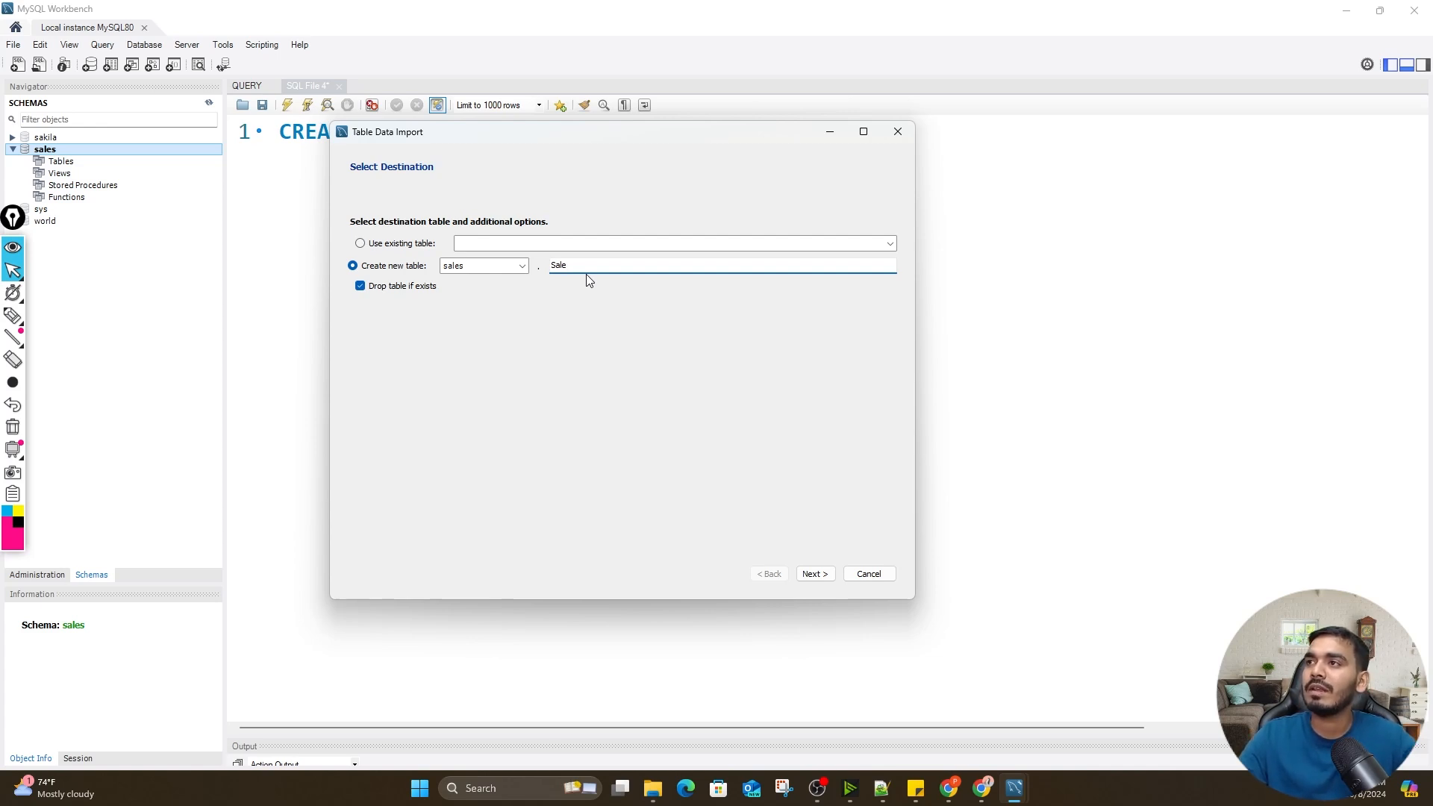
{"action": "key", "text": "BackSpace"}
{"action": "key", "text": "BackSpace"}
{"action": "key", "text": "BackSpace"}
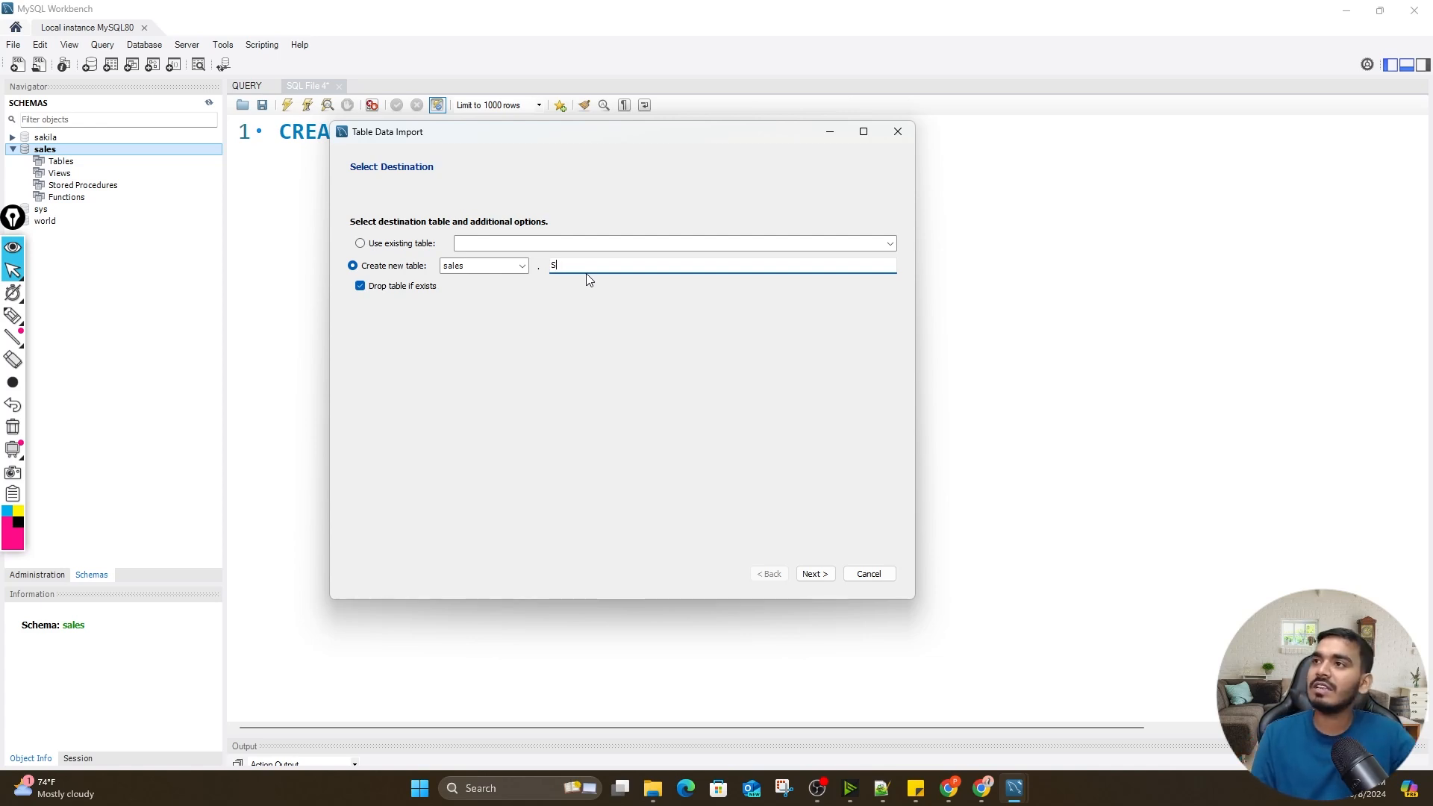
{"action": "type", "text": "Reat"}
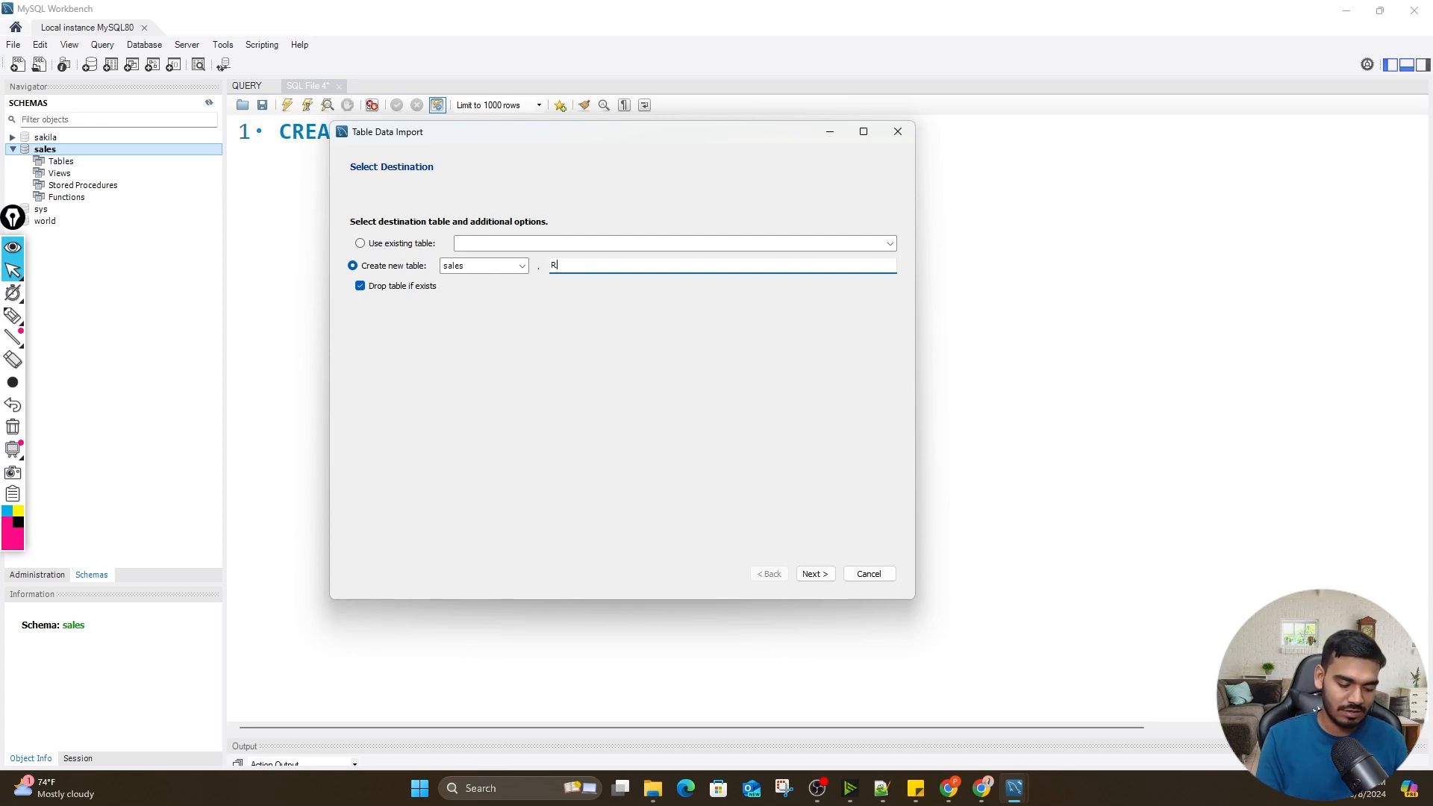
{"action": "key", "text": "BackSpace"}
{"action": "key", "text": "BackSpace"}
{"action": "key", "text": "BackSpace"}
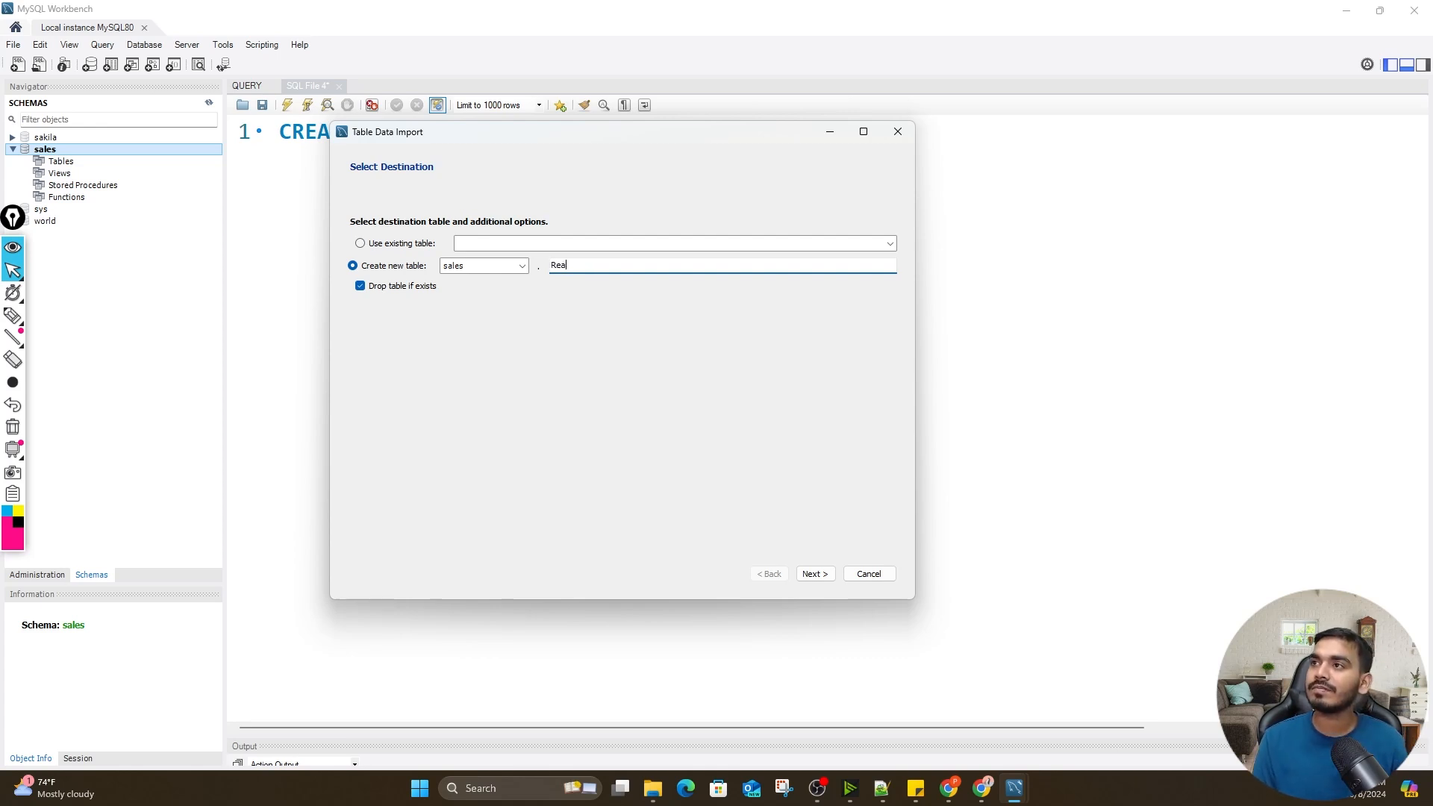
{"action": "type", "text": "etai"}
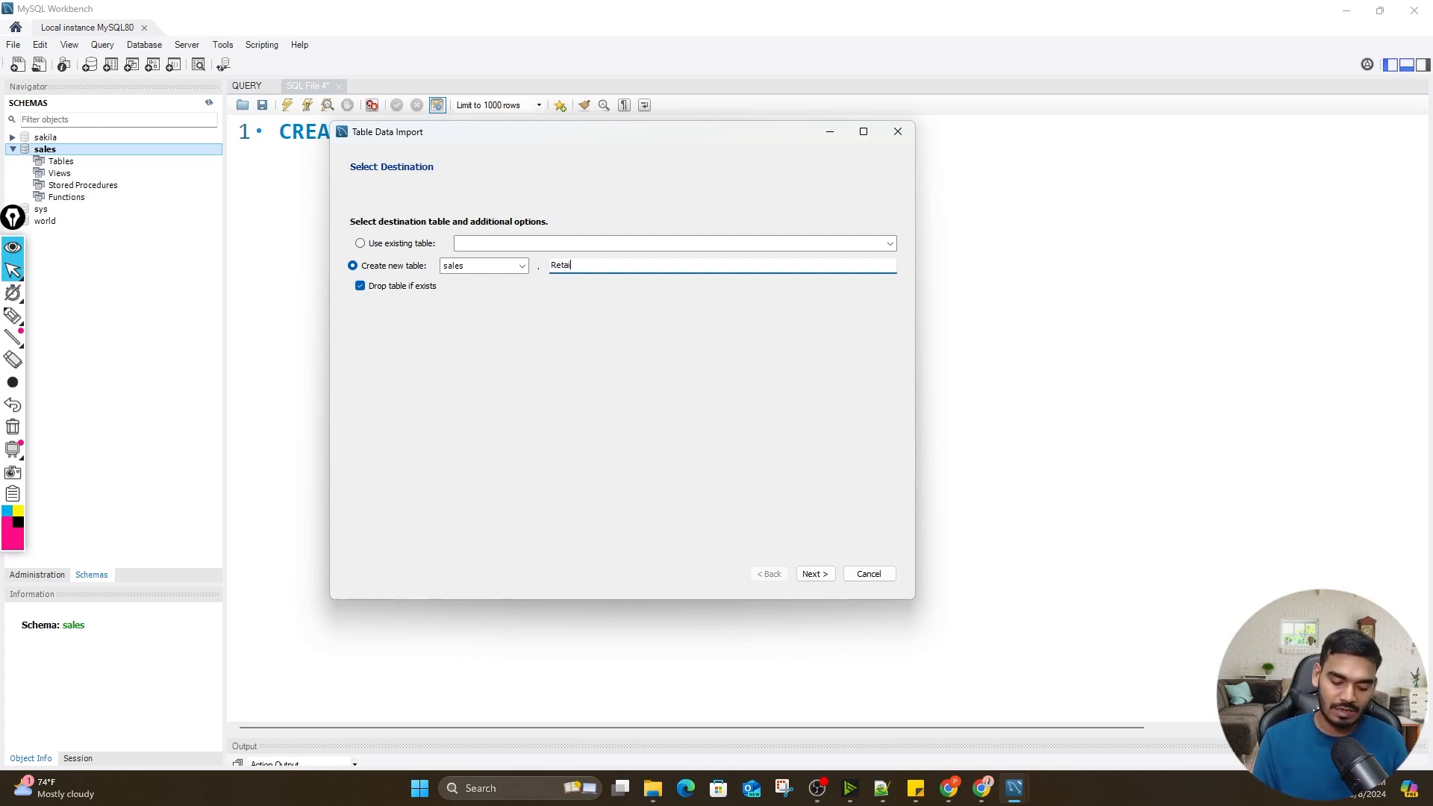
{"action": "type", "text": "l_sa"}
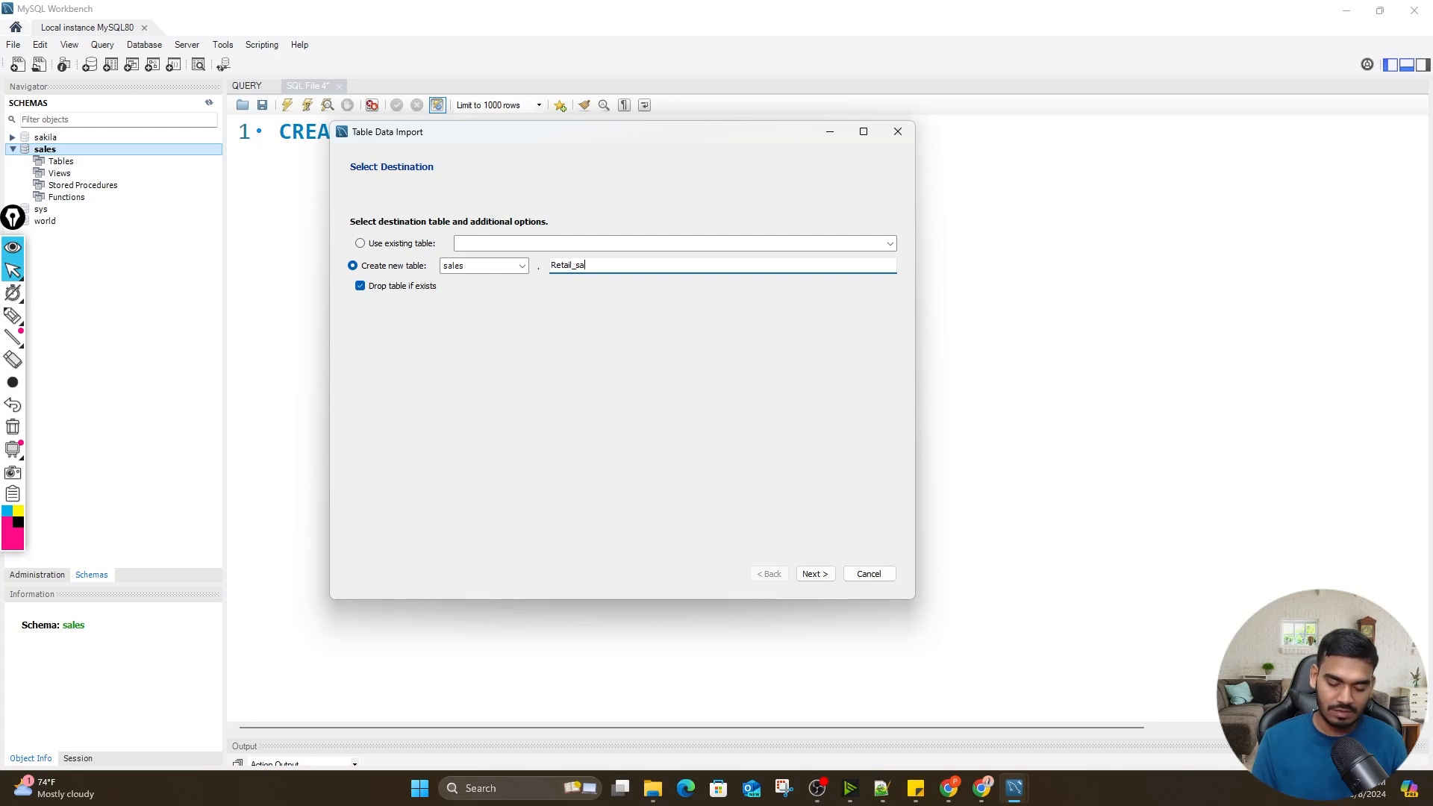
{"action": "type", "text": "le s"}
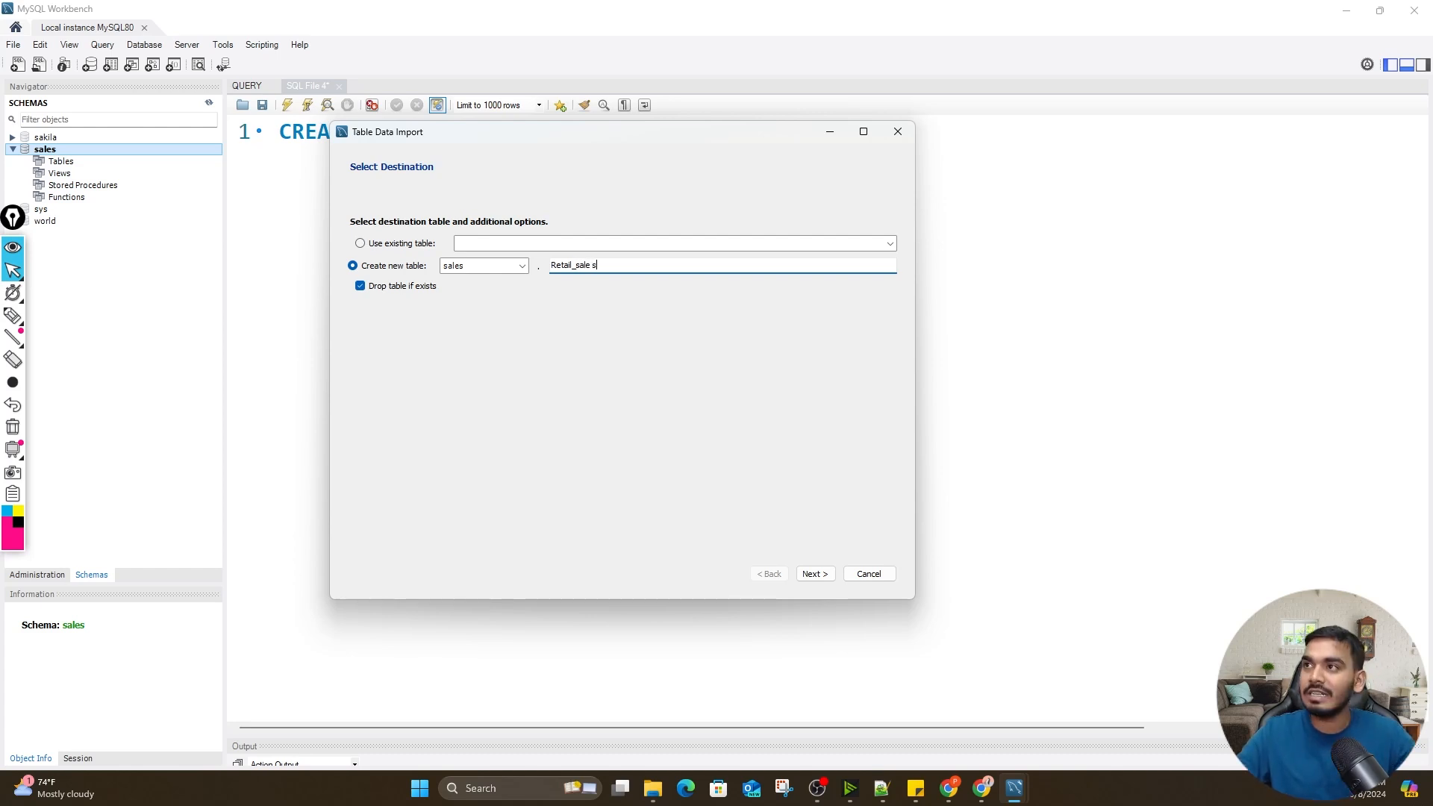
{"action": "key", "text": "BackSpace"}
{"action": "key", "text": "BackSpace"}
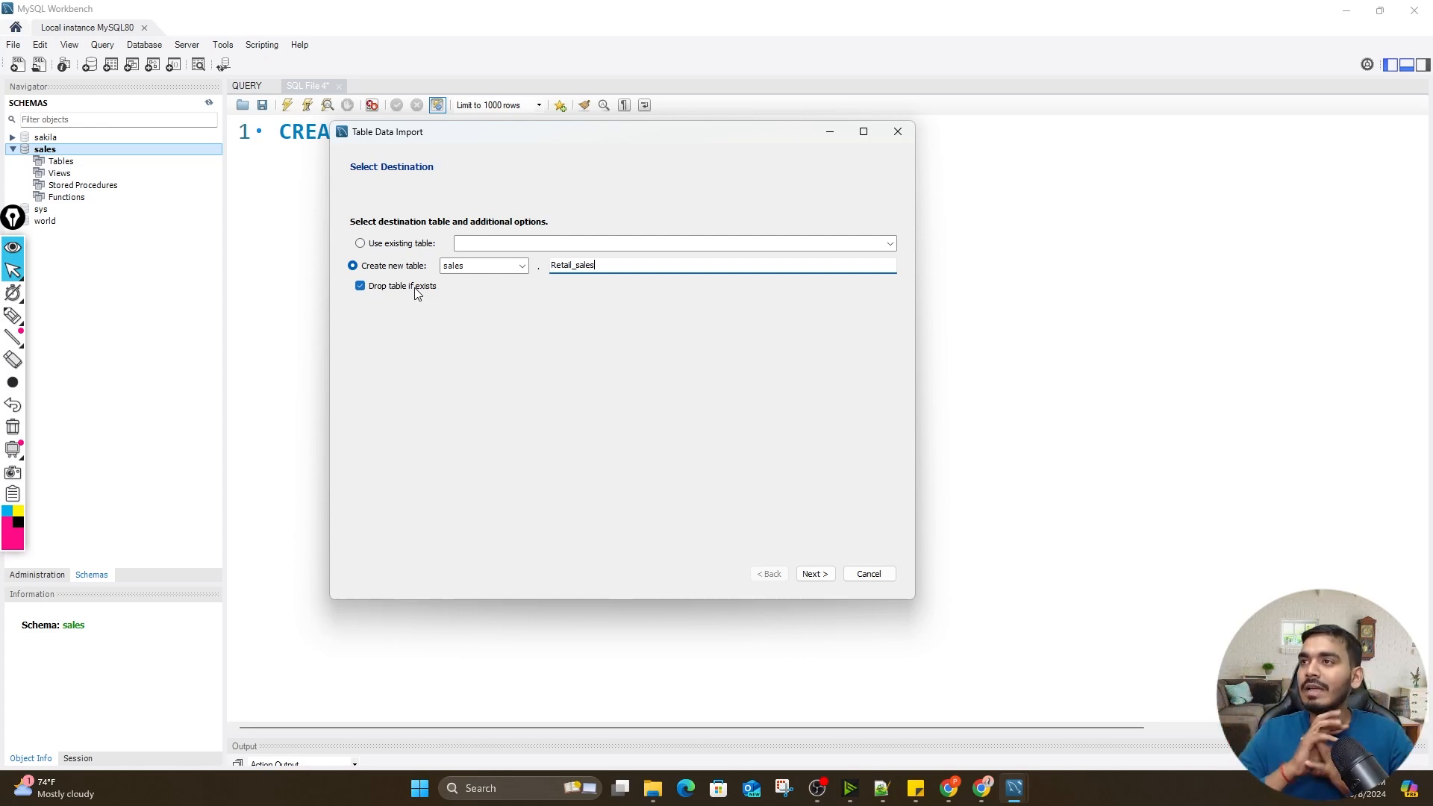
{"action": "left_click", "coordinate": [817, 574]}
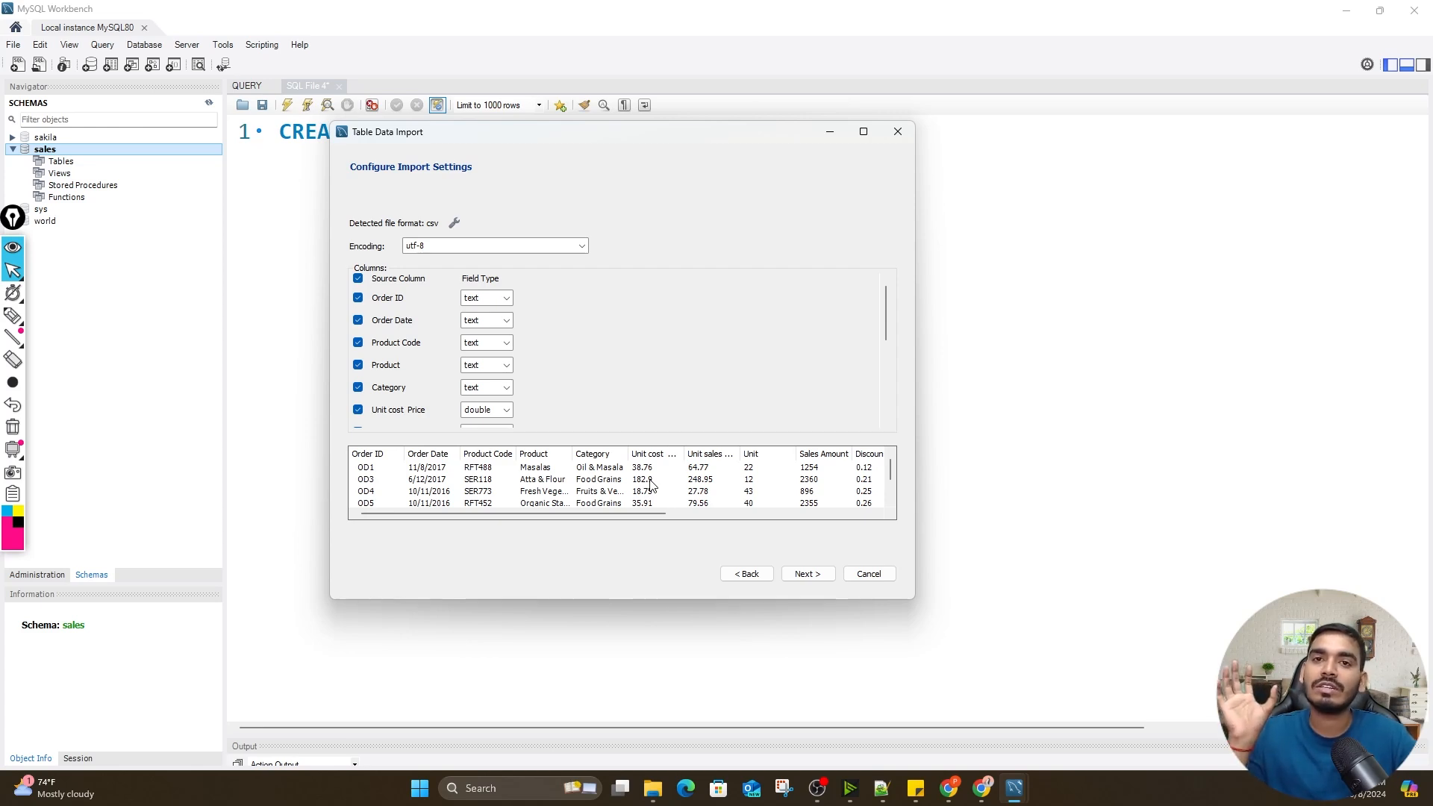
Look through the field types available for the Unit cost Price column and keep double
{"action": "left_click", "coordinate": [506, 411]}
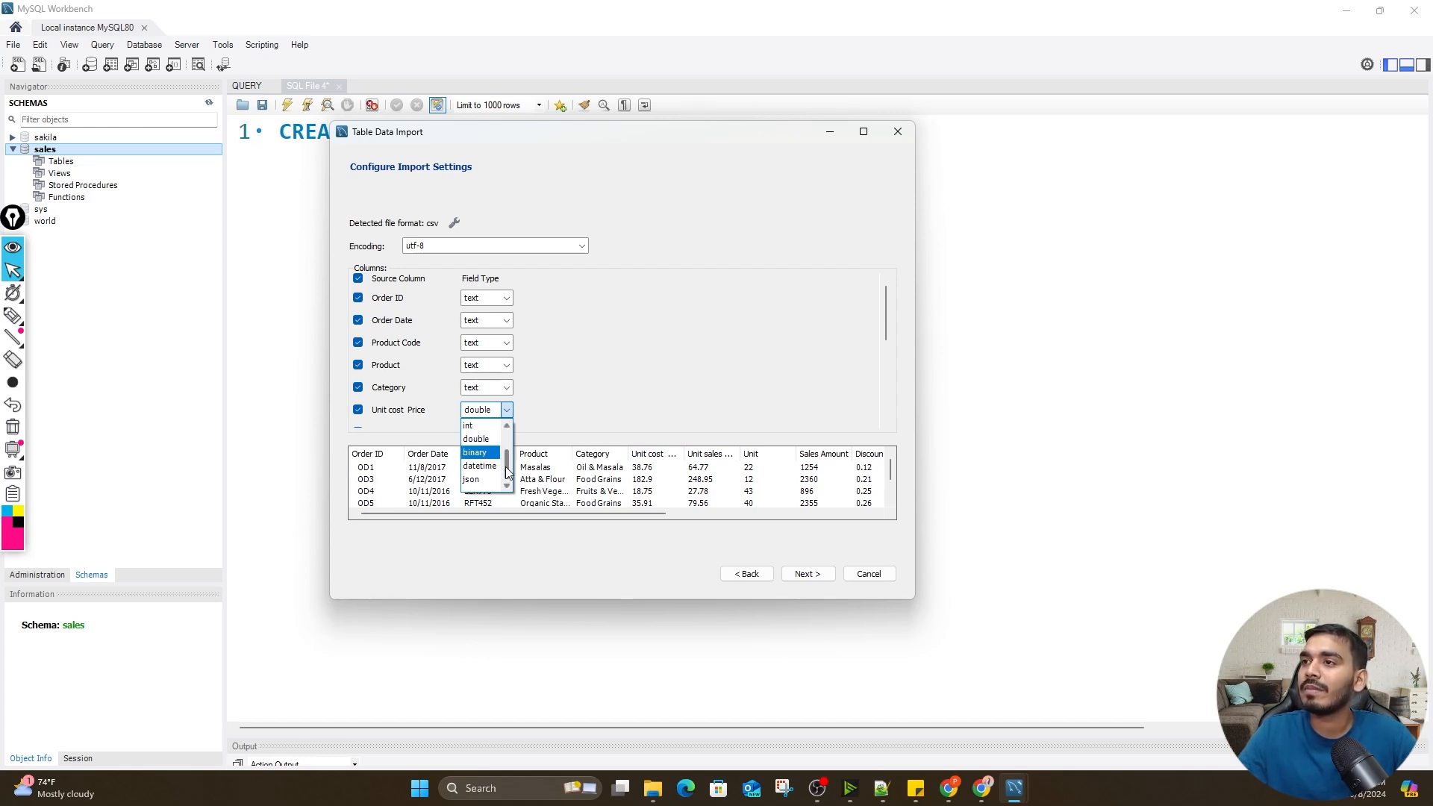
{"action": "scroll", "coordinate": [510, 460], "scroll_direction": "up", "scroll_amount": 1}
{"action": "scroll", "coordinate": [509, 459], "scroll_direction": "up", "scroll_amount": 2}
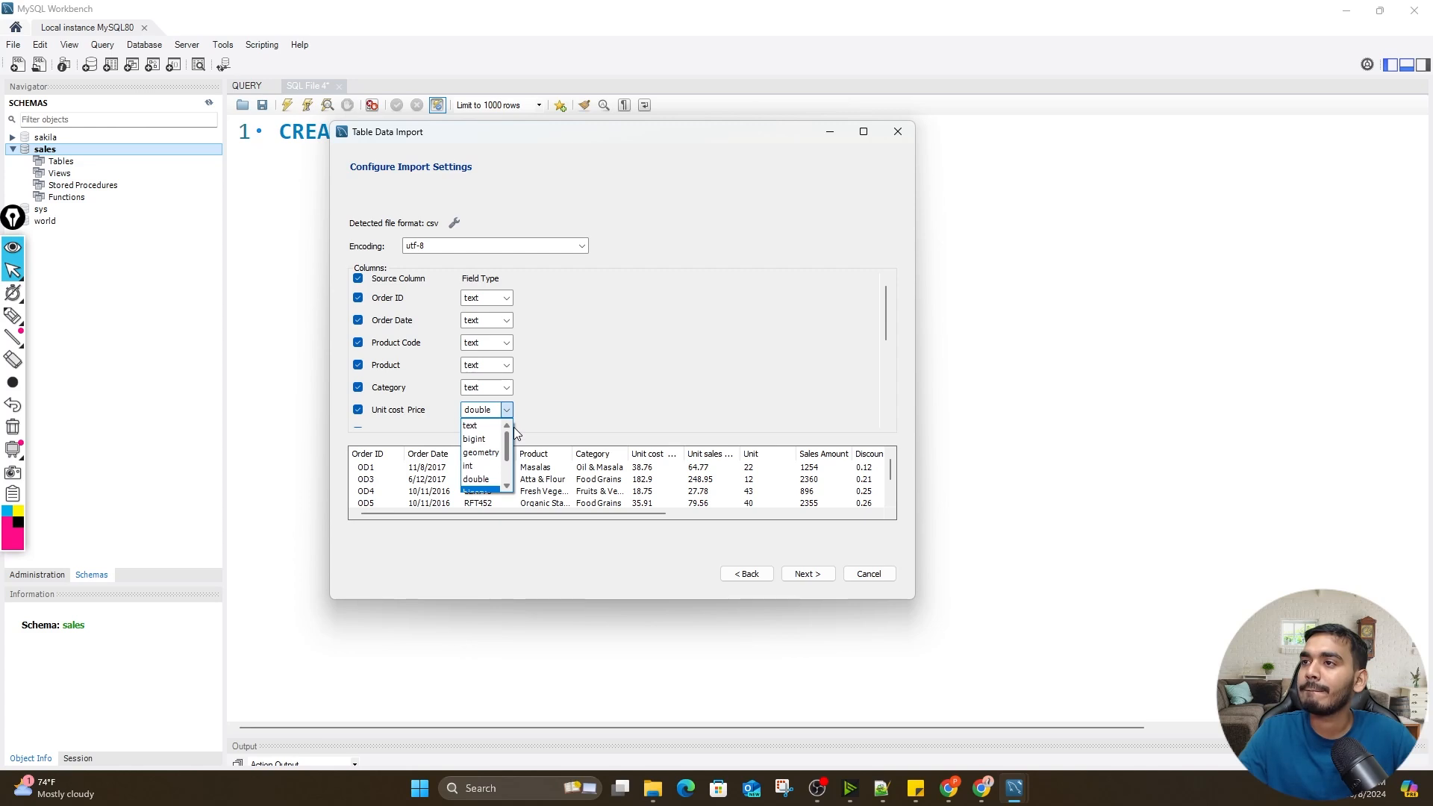
{"action": "left_click", "coordinate": [480, 457]}
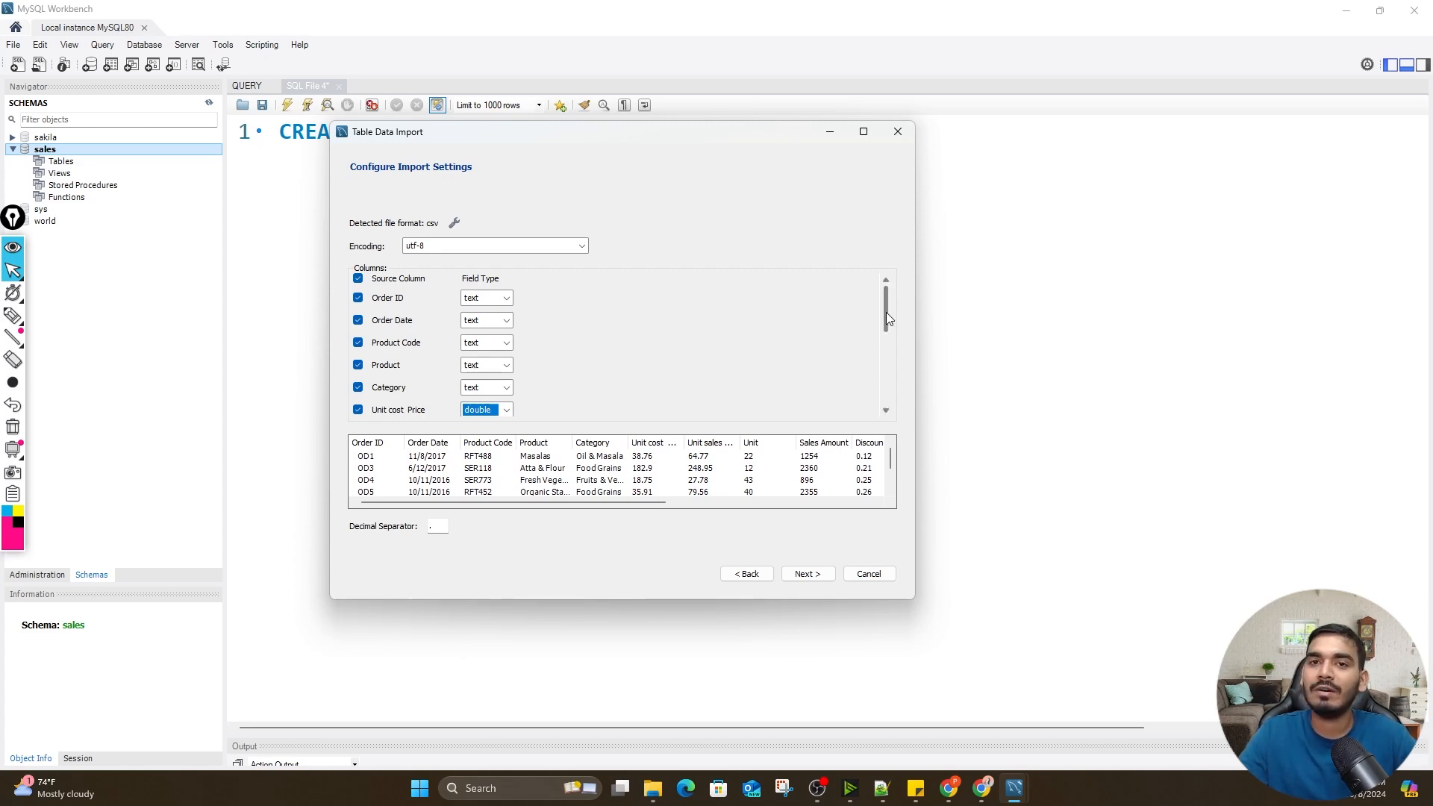
Check the field types of the columns from Unit cost Price to Region against the sample rows in the data preview
{"action": "left_click_drag", "start_coordinate": [885, 311], "coordinate": [883, 351]}
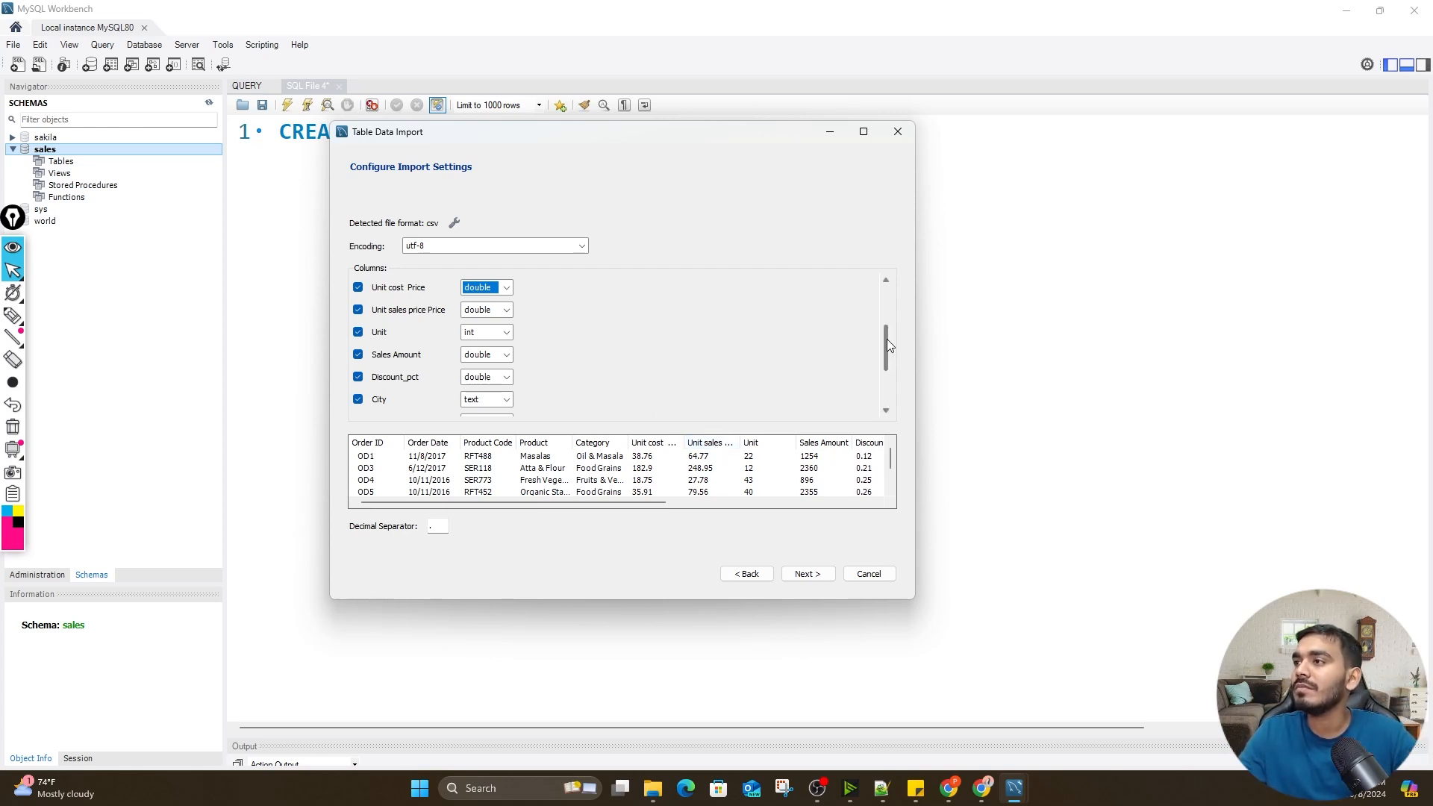
{"action": "scroll", "coordinate": [887, 339], "scroll_direction": "down", "scroll_amount": 1}
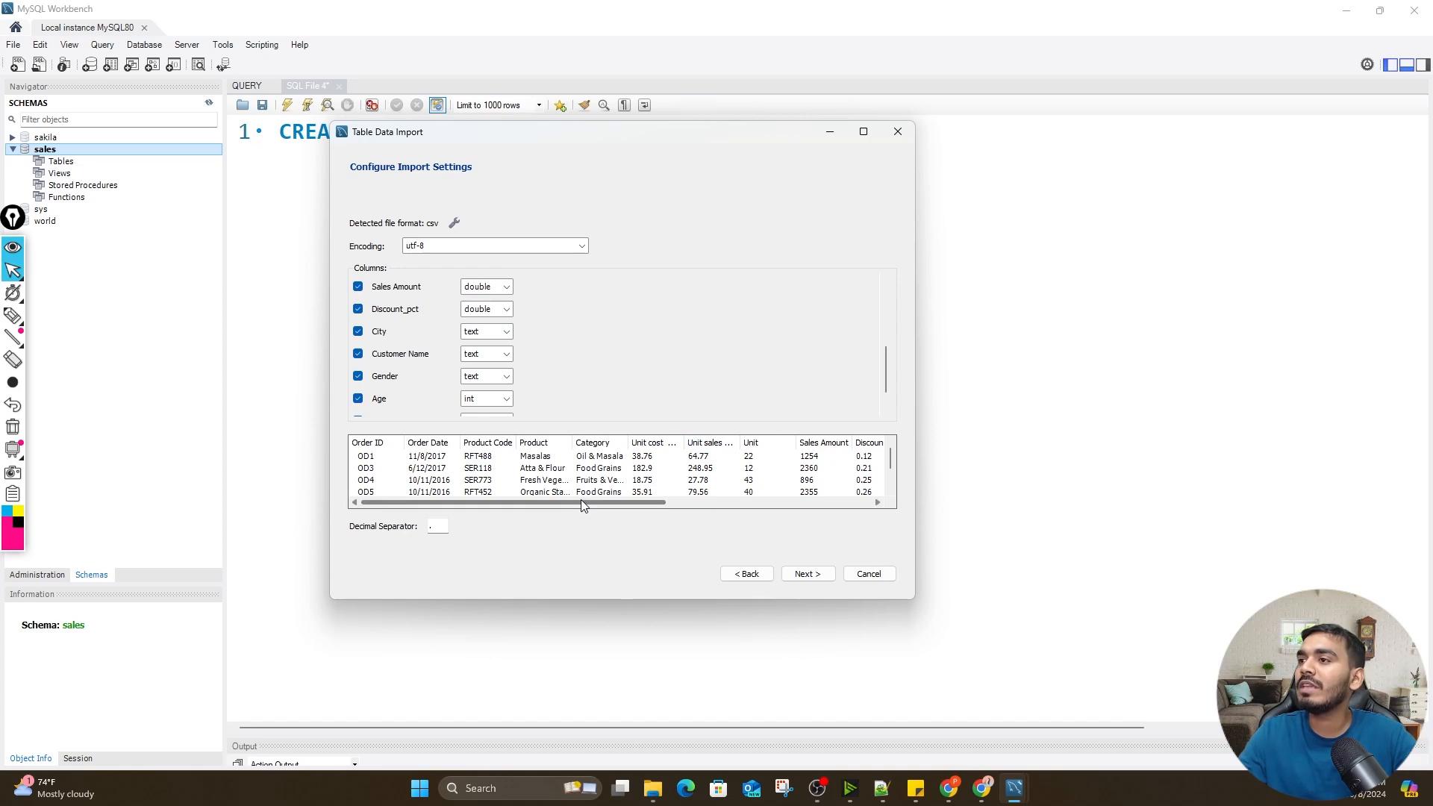
{"action": "left_click_drag", "start_coordinate": [581, 500], "coordinate": [683, 507]}
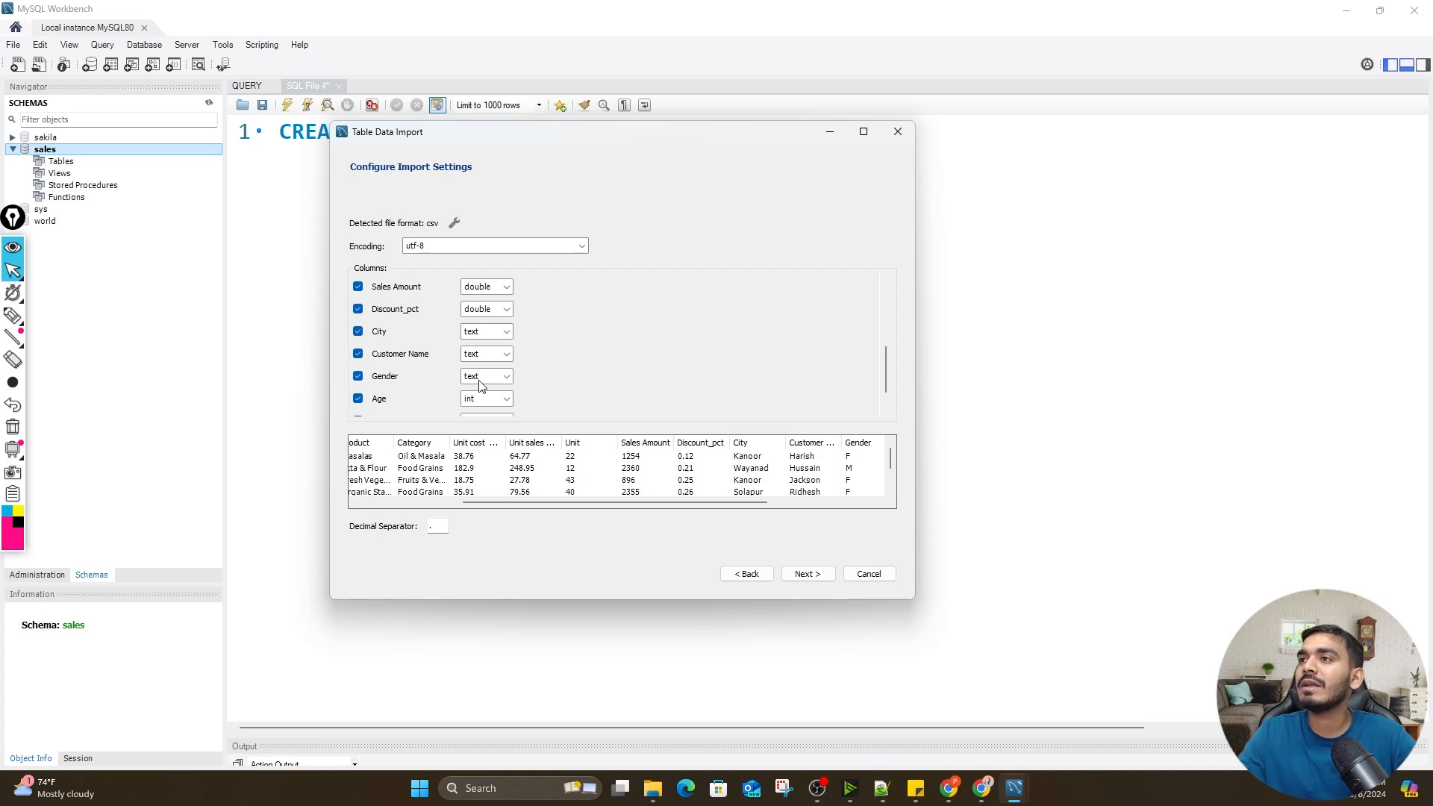
{"action": "left_click_drag", "start_coordinate": [653, 502], "coordinate": [725, 500]}
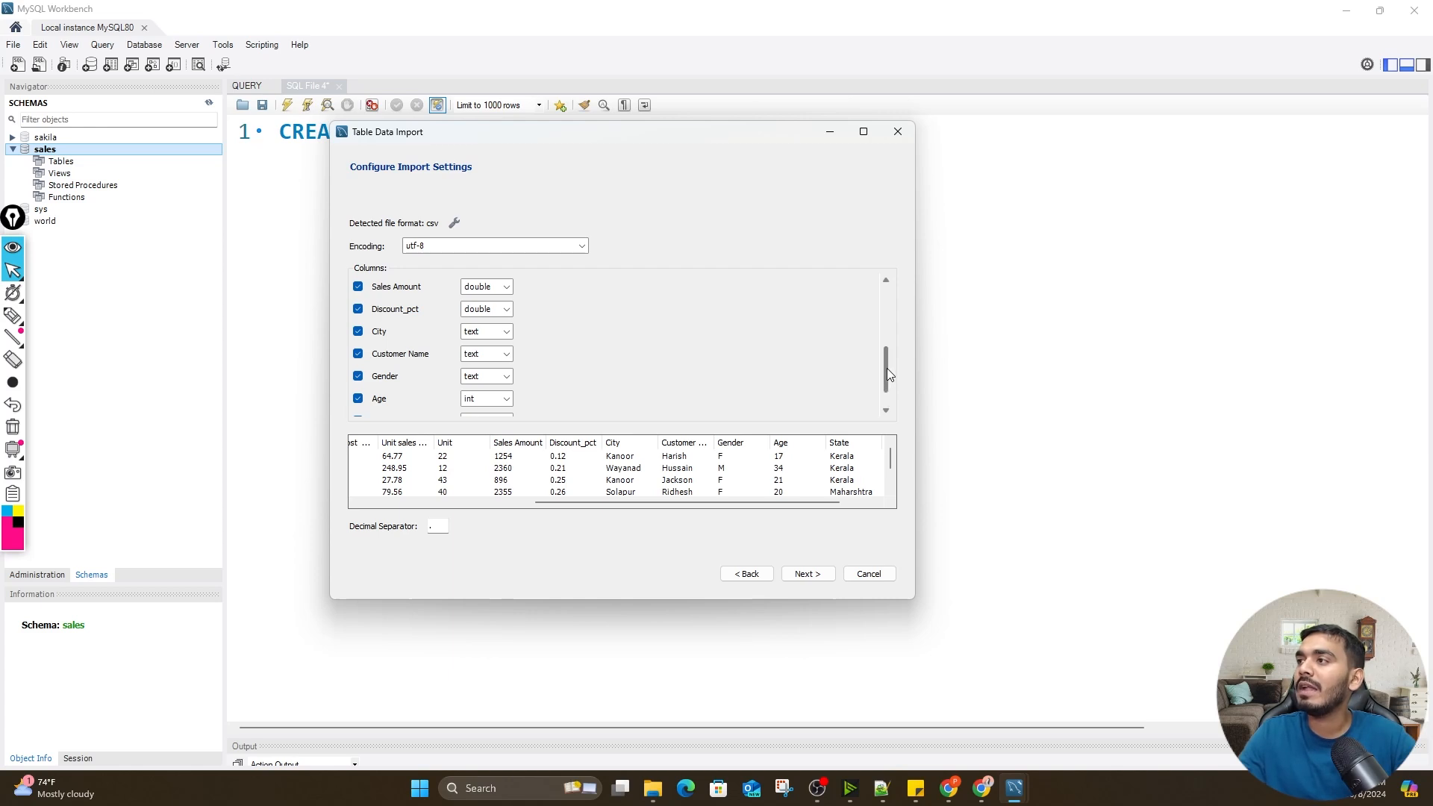
{"action": "scroll", "coordinate": [886, 369], "scroll_direction": "down", "scroll_amount": 1}
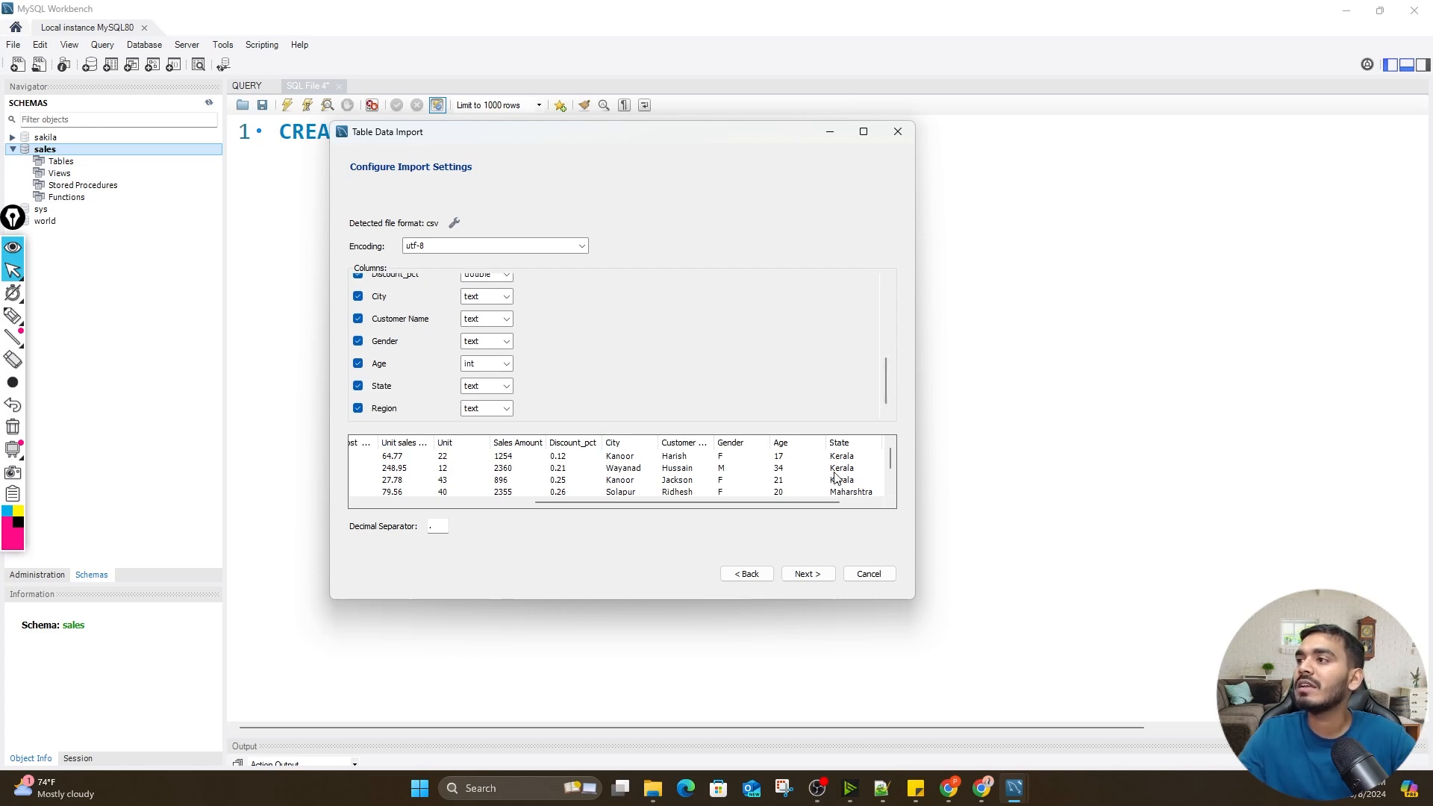
{"action": "left_click_drag", "start_coordinate": [821, 503], "coordinate": [852, 503]}
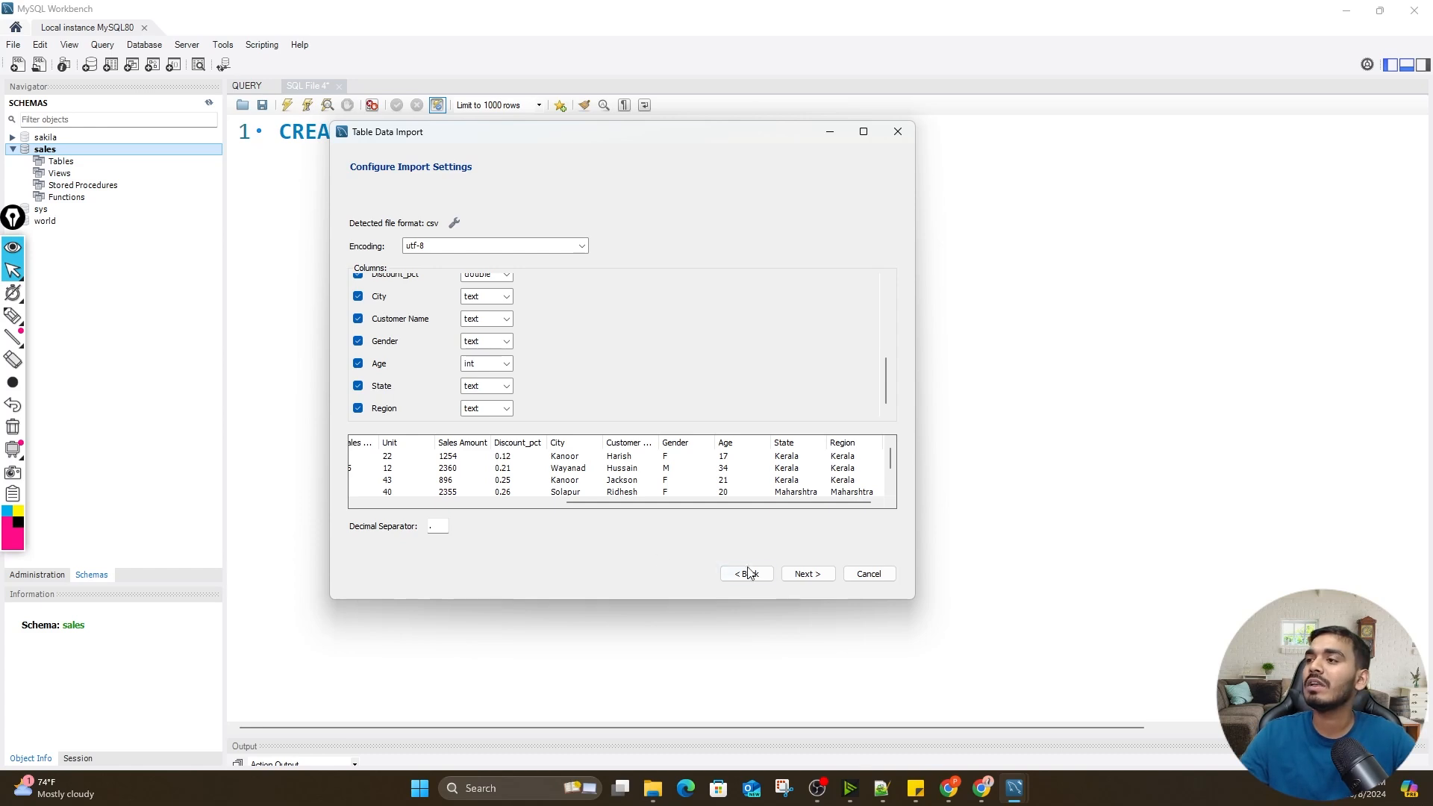
Run the import of the Sales data file and show its message log
{"action": "left_click", "coordinate": [810, 578]}
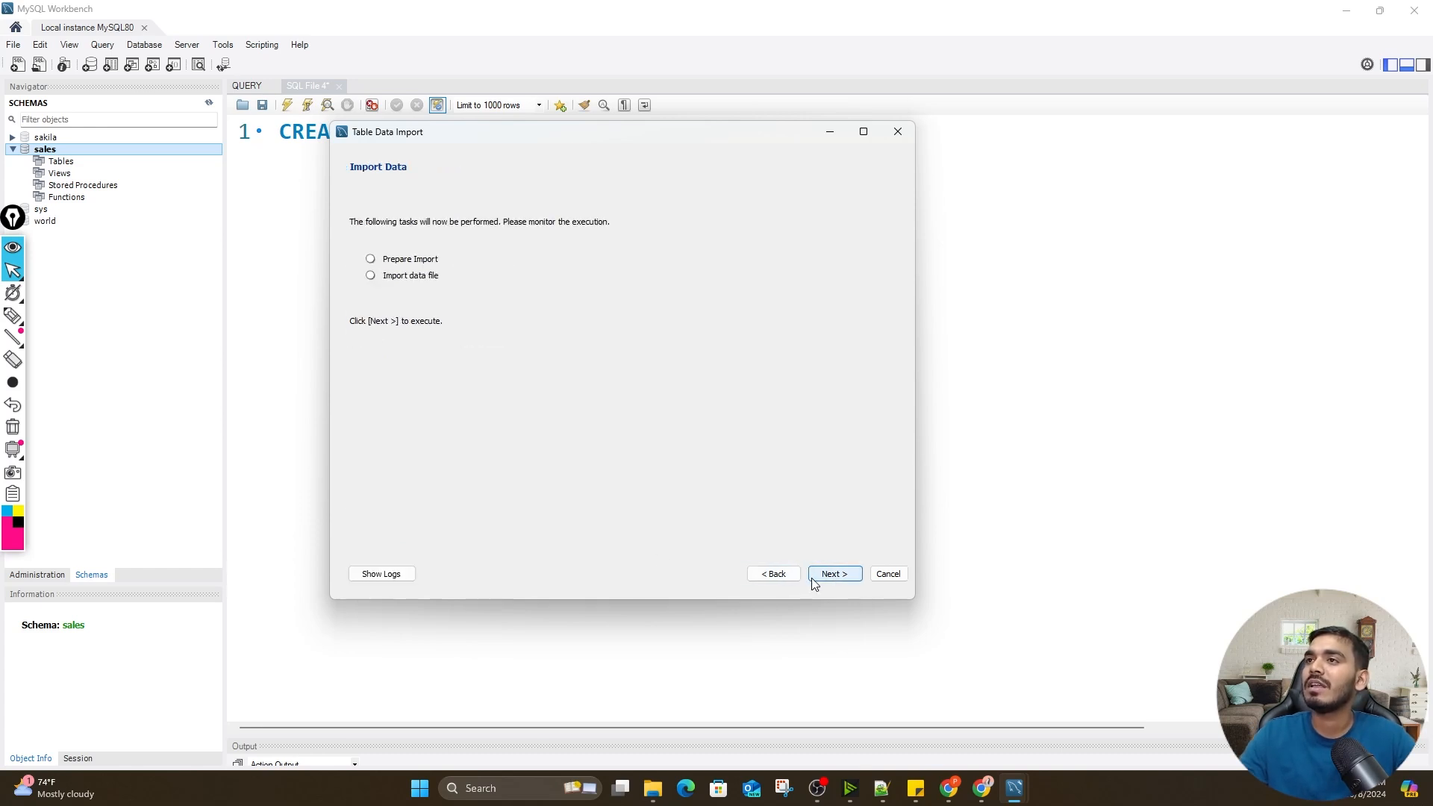
{"action": "left_click", "coordinate": [829, 579]}
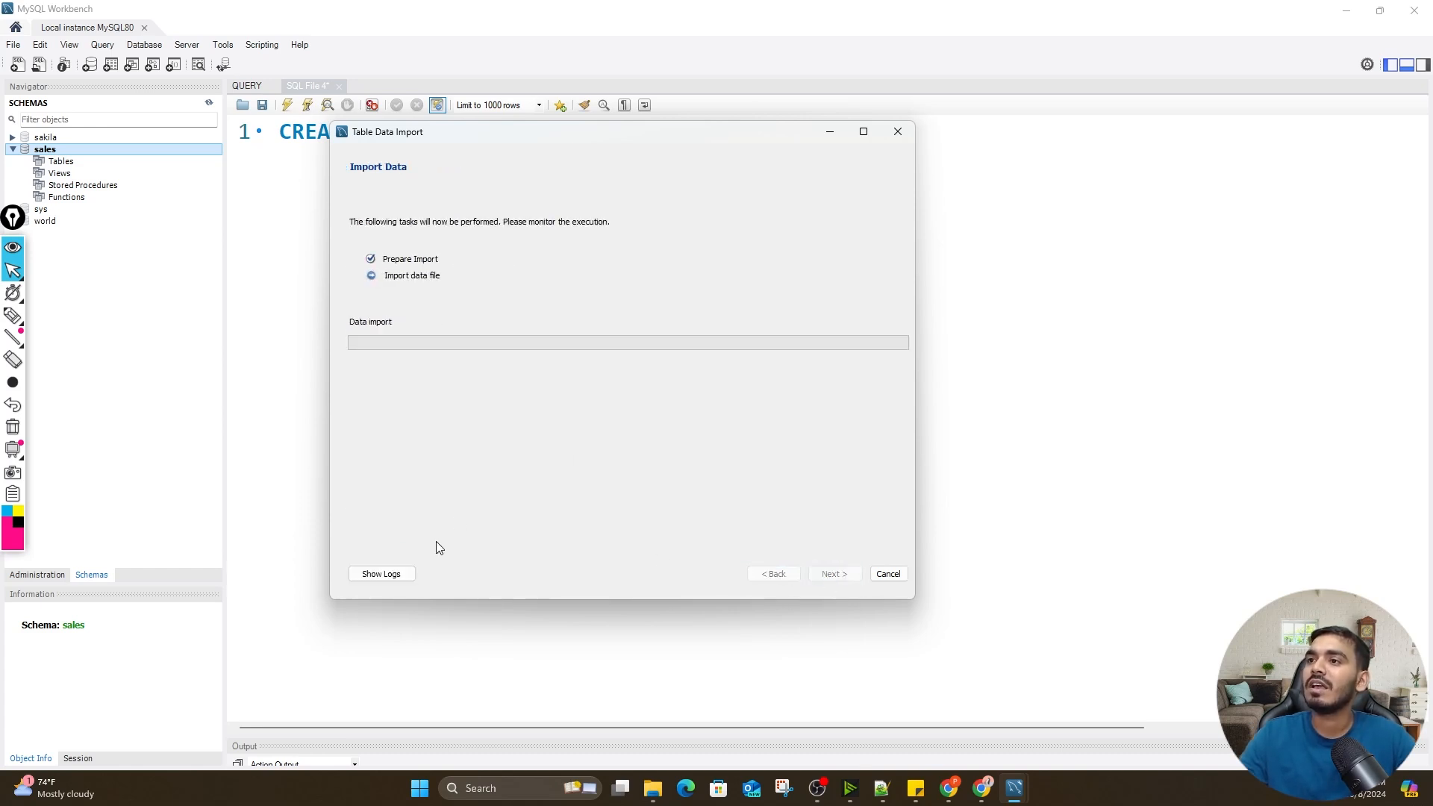
{"action": "left_click", "coordinate": [381, 574]}
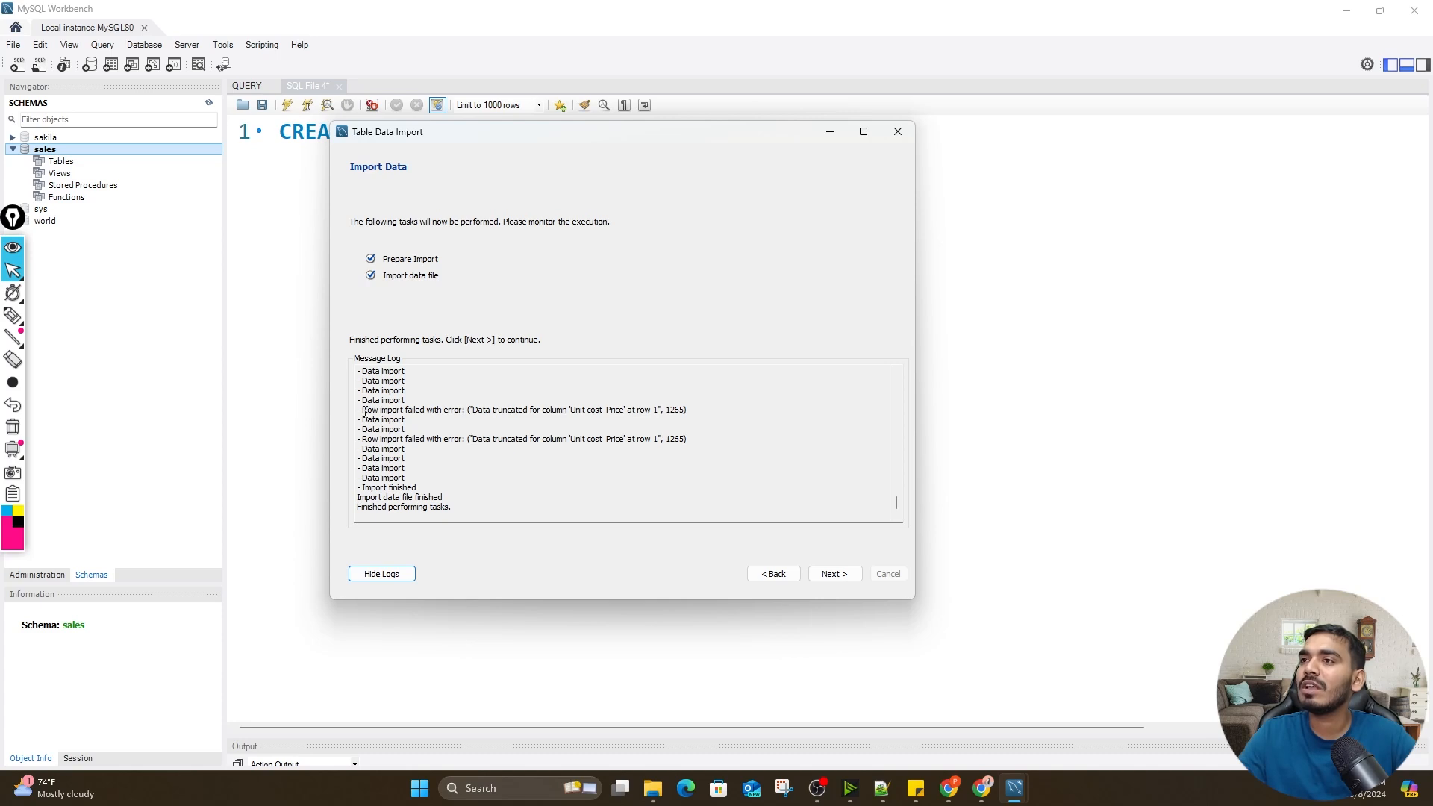
Examine the row import errors for the Unit cost Price column throughout the import message log
{"action": "left_click_drag", "start_coordinate": [364, 413], "coordinate": [701, 409]}
{"action": "scroll", "coordinate": [550, 432], "scroll_direction": "up", "scroll_amount": 3}
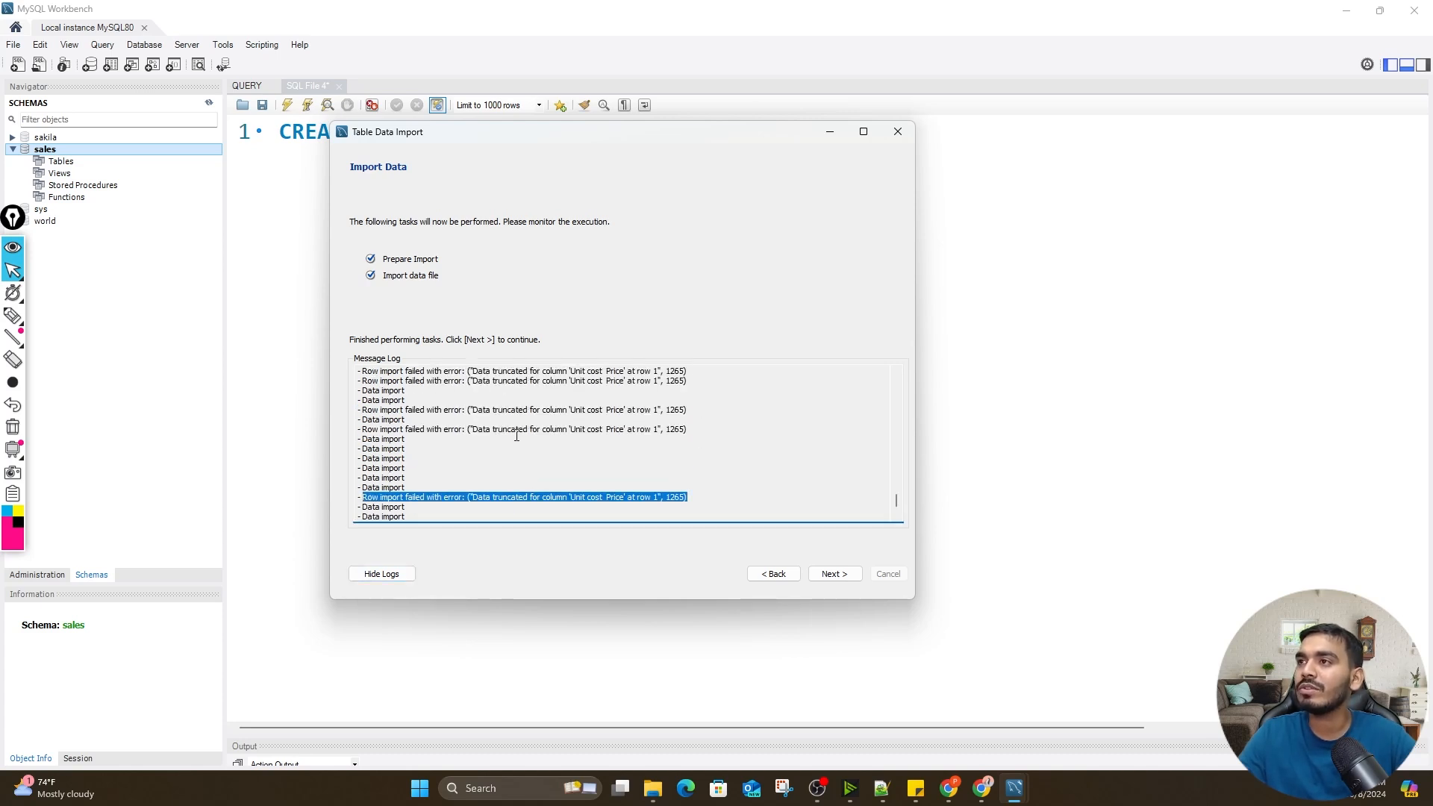
{"action": "scroll", "coordinate": [516, 436], "scroll_direction": "up", "scroll_amount": 1}
{"action": "left_click_drag", "start_coordinate": [472, 401], "coordinate": [621, 405]}
{"action": "left_click", "coordinate": [660, 403]}
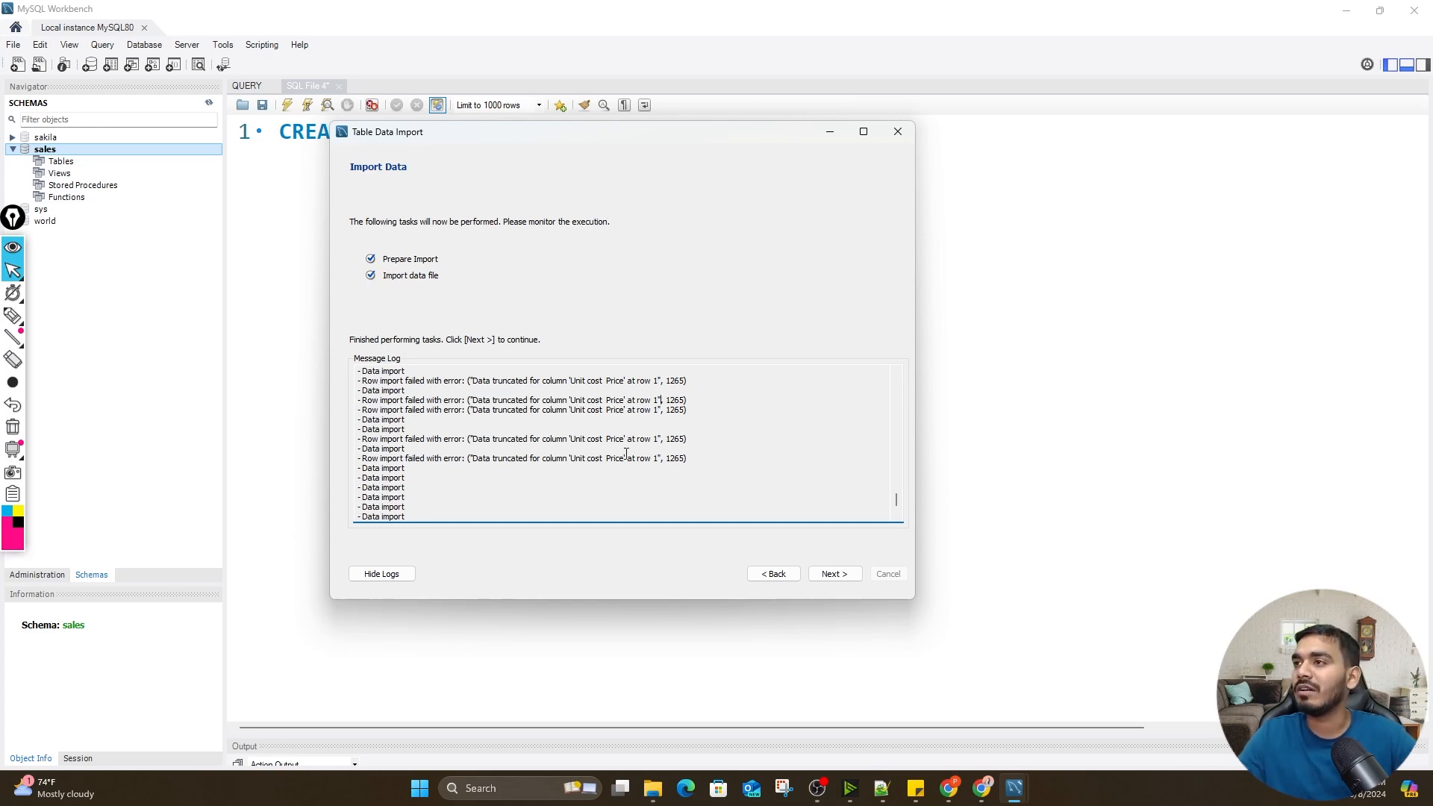
{"action": "scroll", "coordinate": [497, 431], "scroll_direction": "up", "scroll_amount": 5}
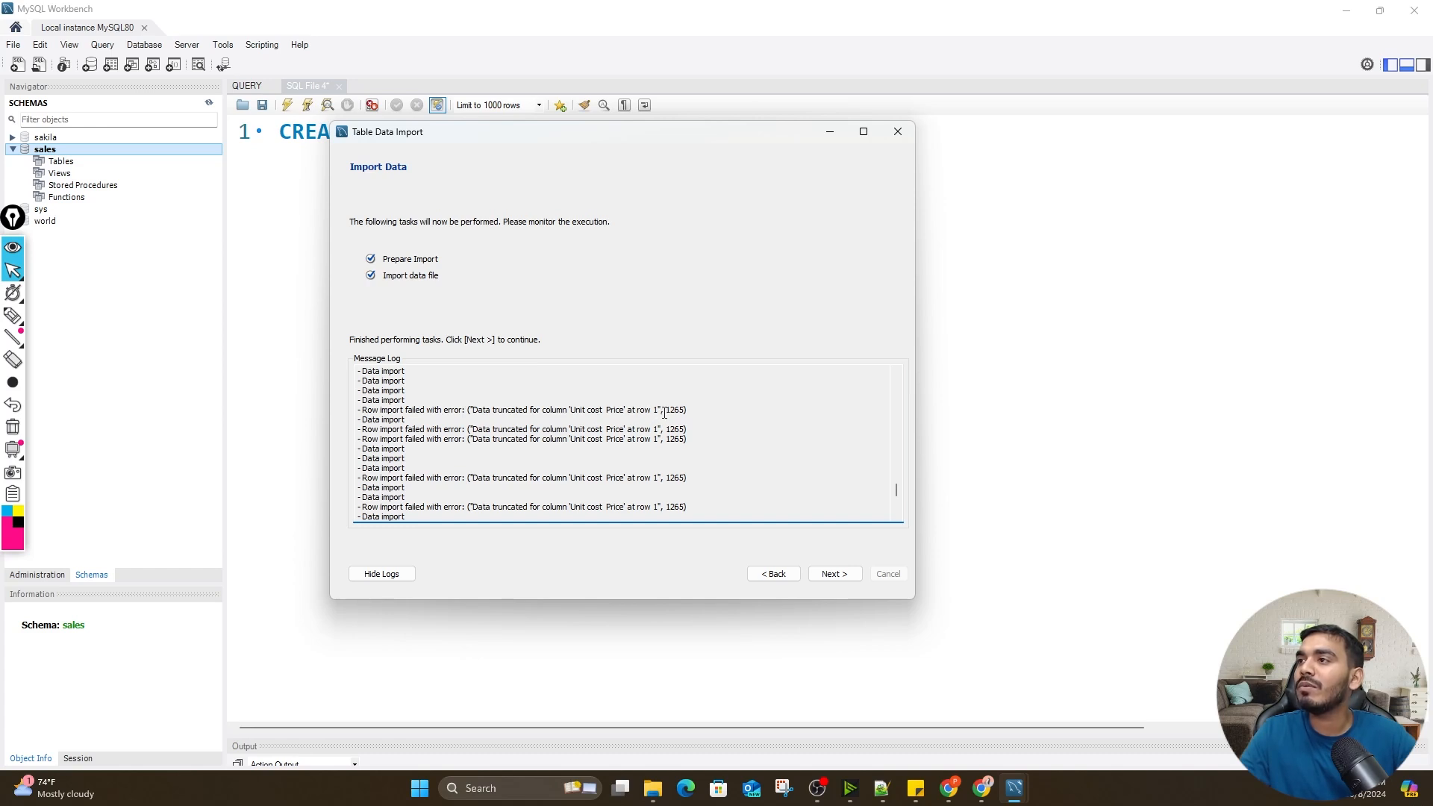
{"action": "left_click_drag", "start_coordinate": [665, 411], "coordinate": [685, 409]}
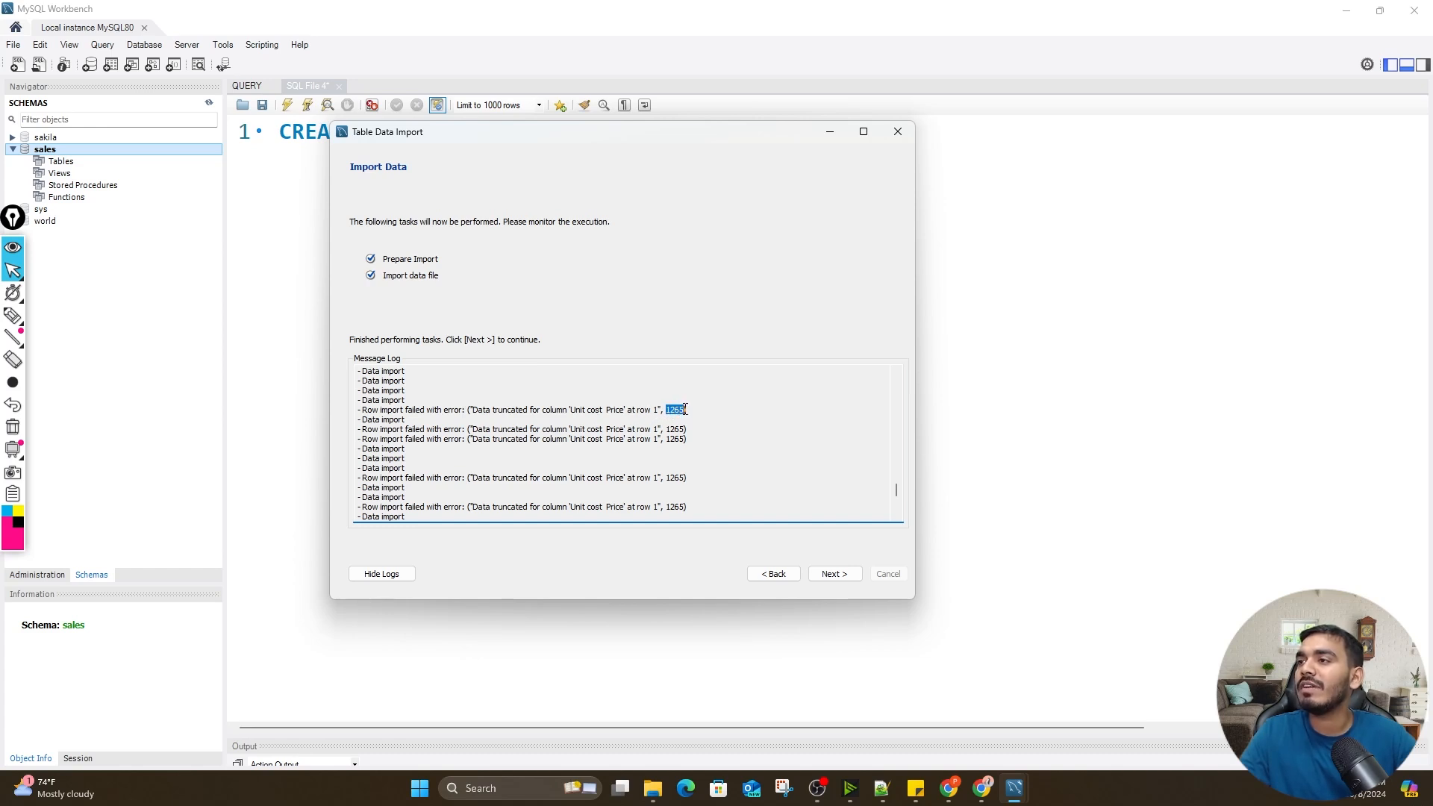
{"action": "left_click", "coordinate": [676, 438]}
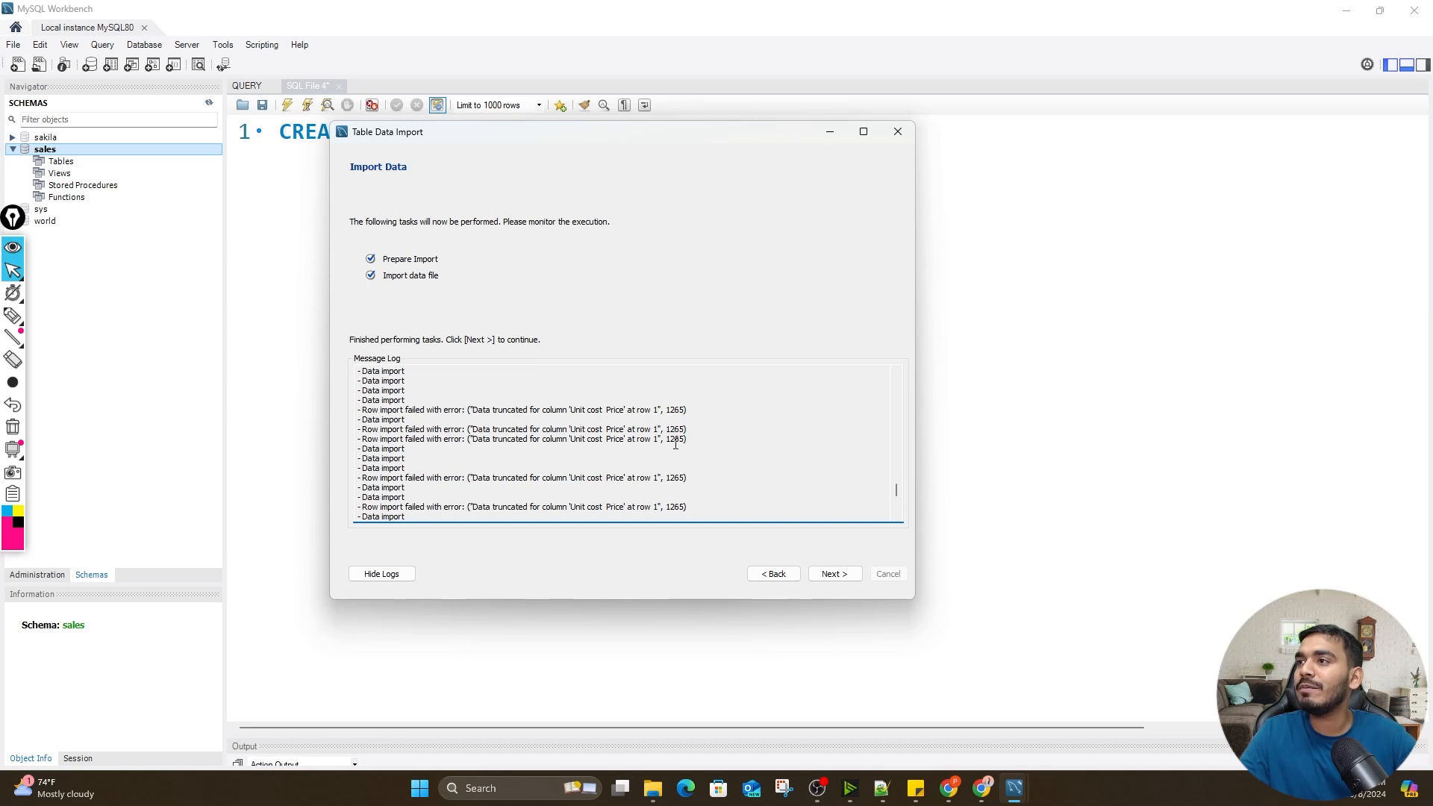
{"action": "scroll", "coordinate": [639, 478], "scroll_direction": "down", "scroll_amount": 5}
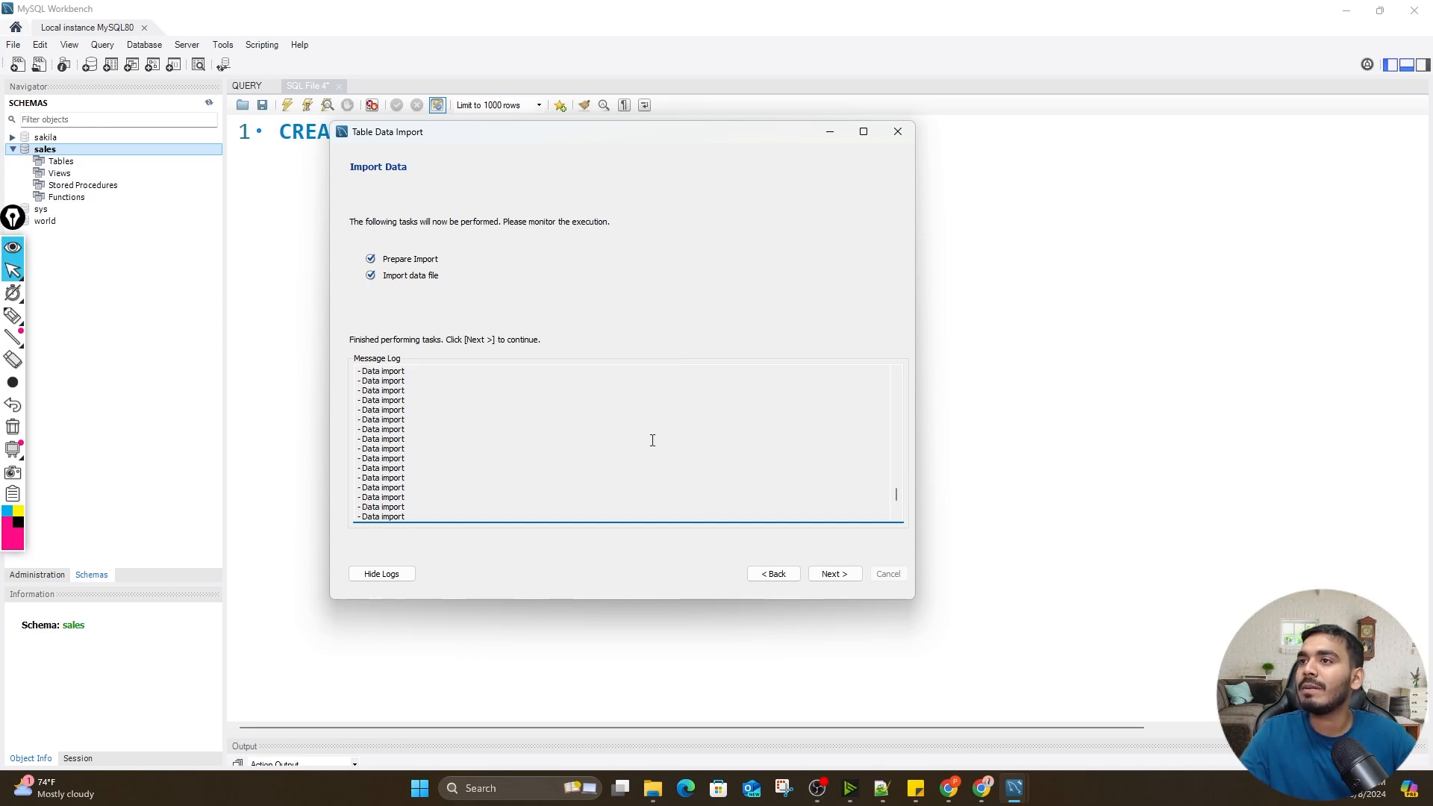
{"action": "scroll", "coordinate": [664, 432], "scroll_direction": "down", "scroll_amount": 3}
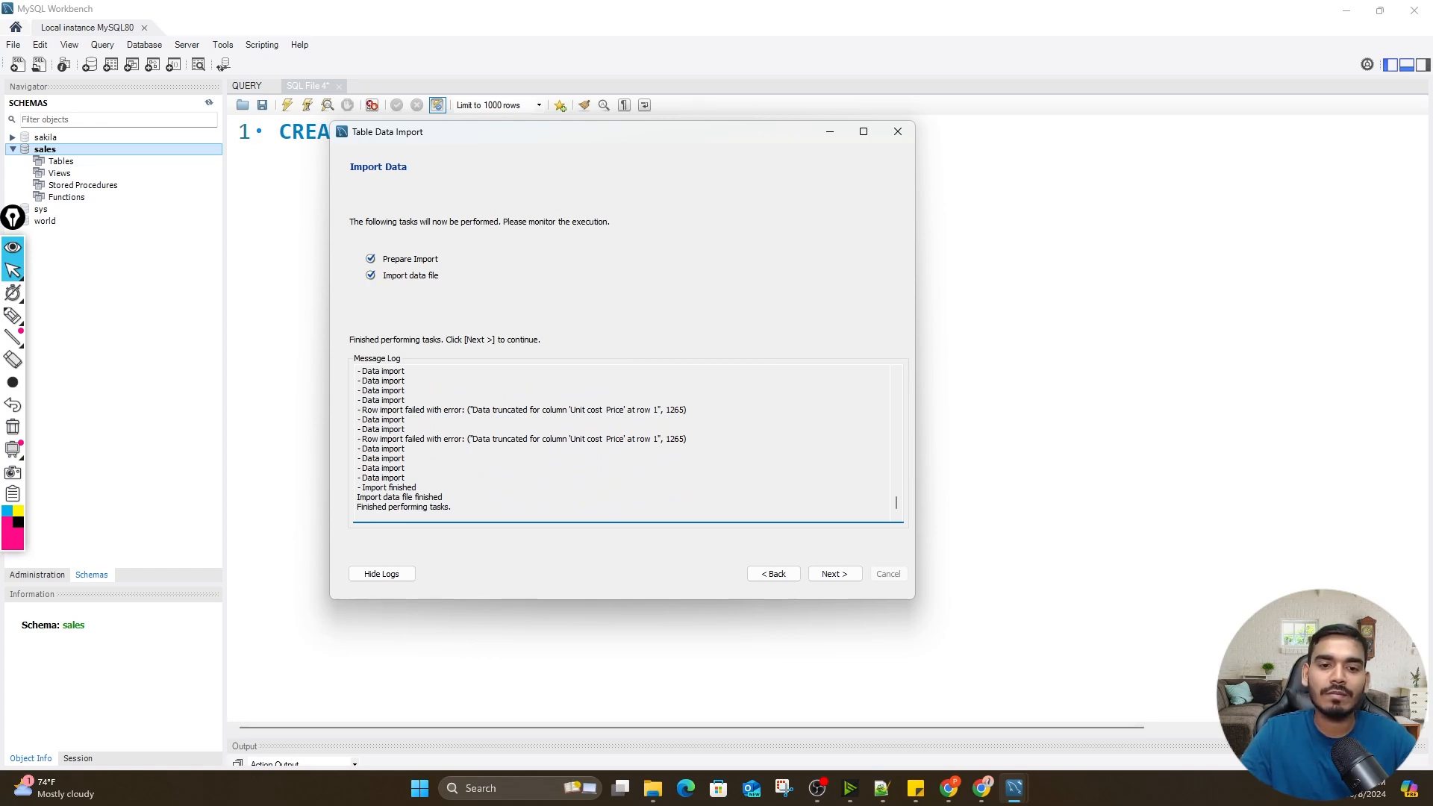
Switch to the Sales workbook in Excel and dismiss the possible data loss notice
{"action": "key", "text": "alt+Tab"}
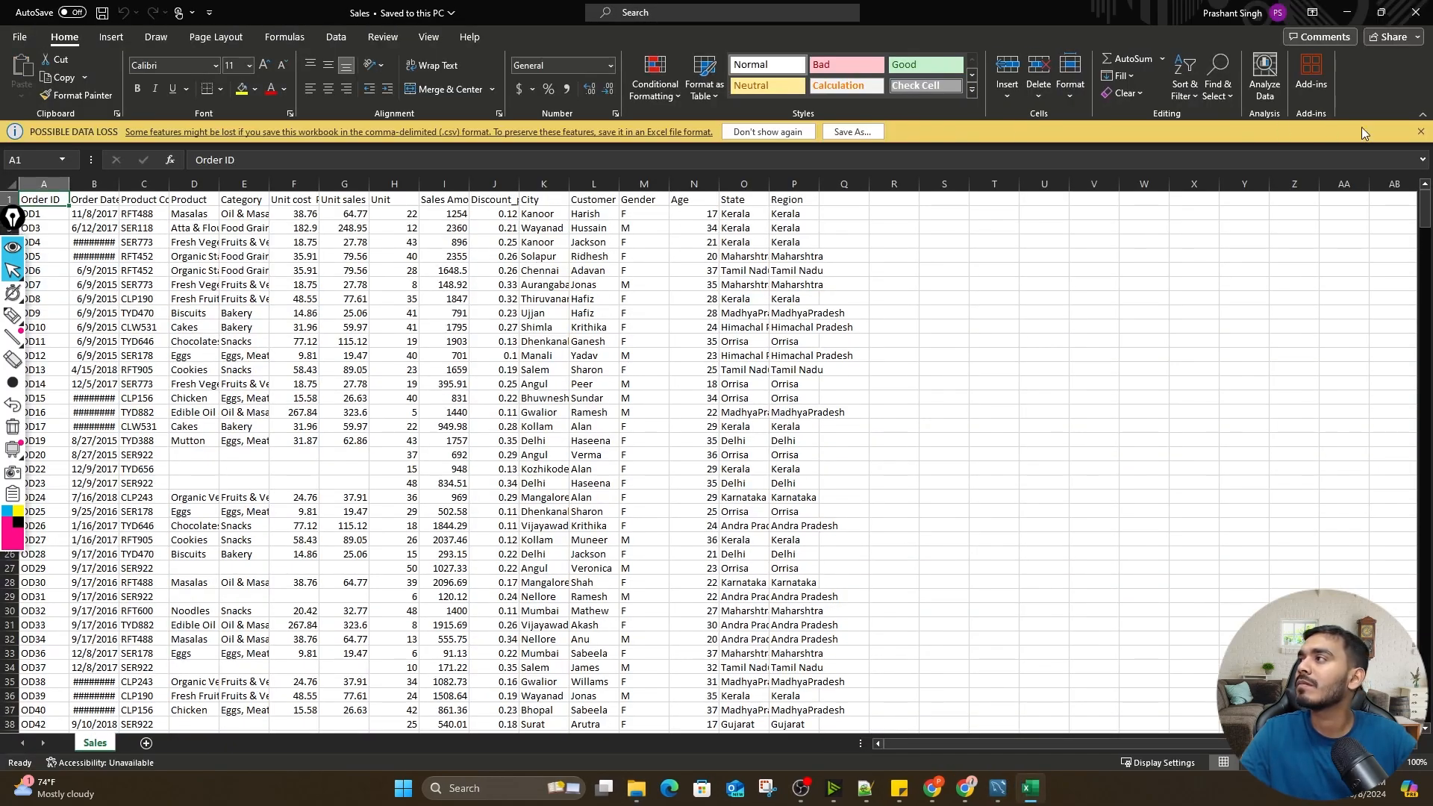
{"action": "left_click", "coordinate": [1420, 132]}
{"action": "left_click", "coordinate": [603, 208]}
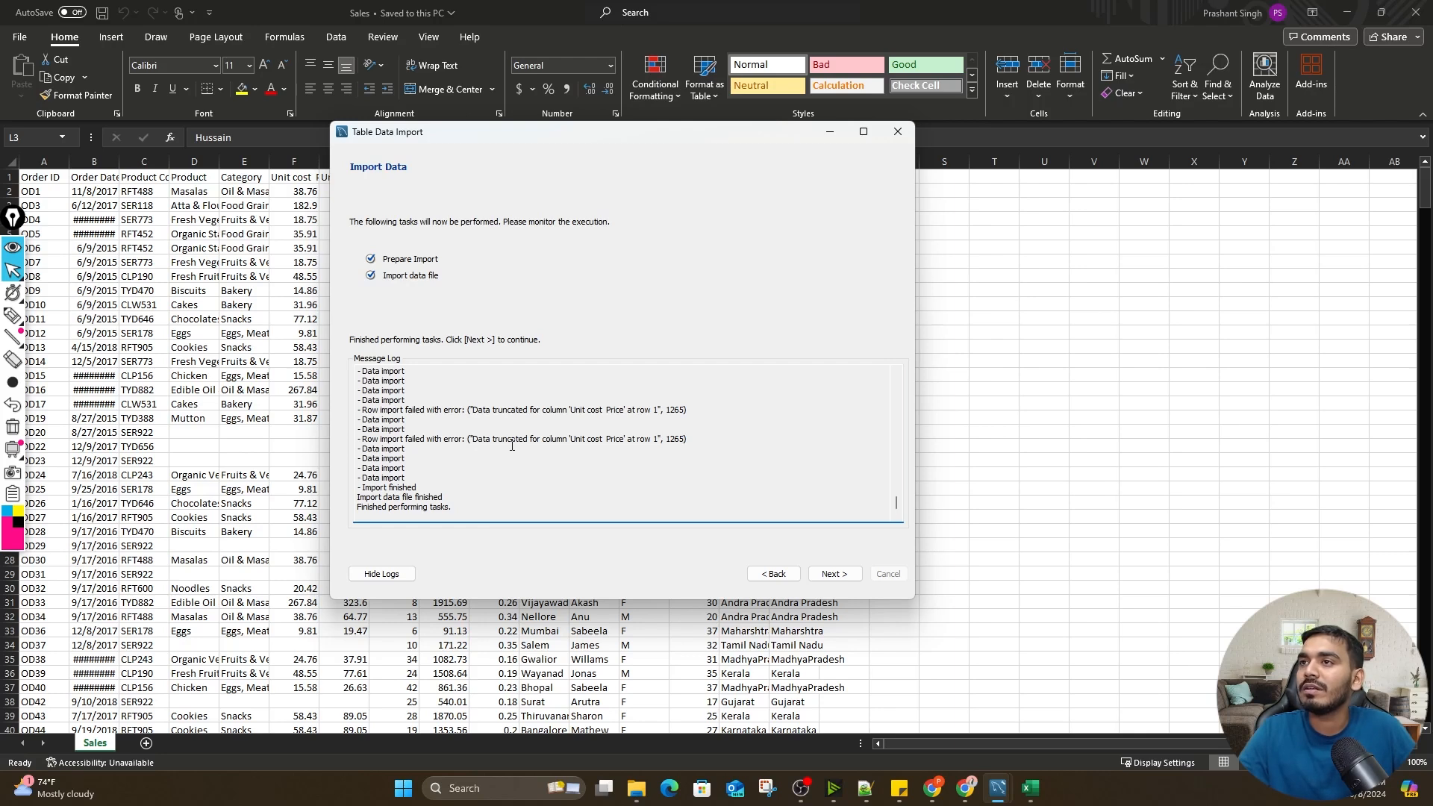
Compare the number given in the import log's row errors with the first Unit cost Price values in the Sales sheet
{"action": "scroll", "coordinate": [512, 446], "scroll_direction": "up", "scroll_amount": 3}
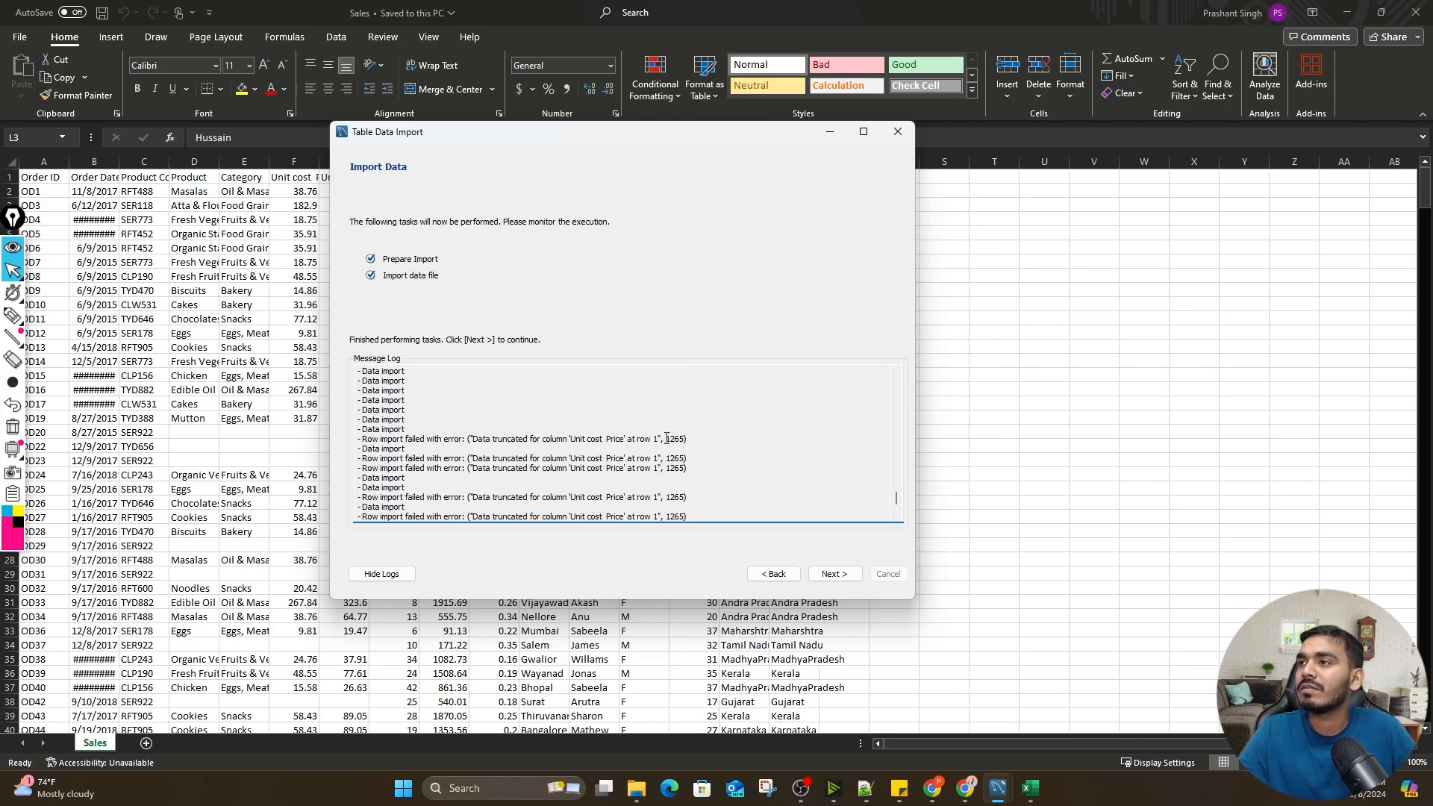
{"action": "left_click_drag", "start_coordinate": [667, 439], "coordinate": [685, 440]}
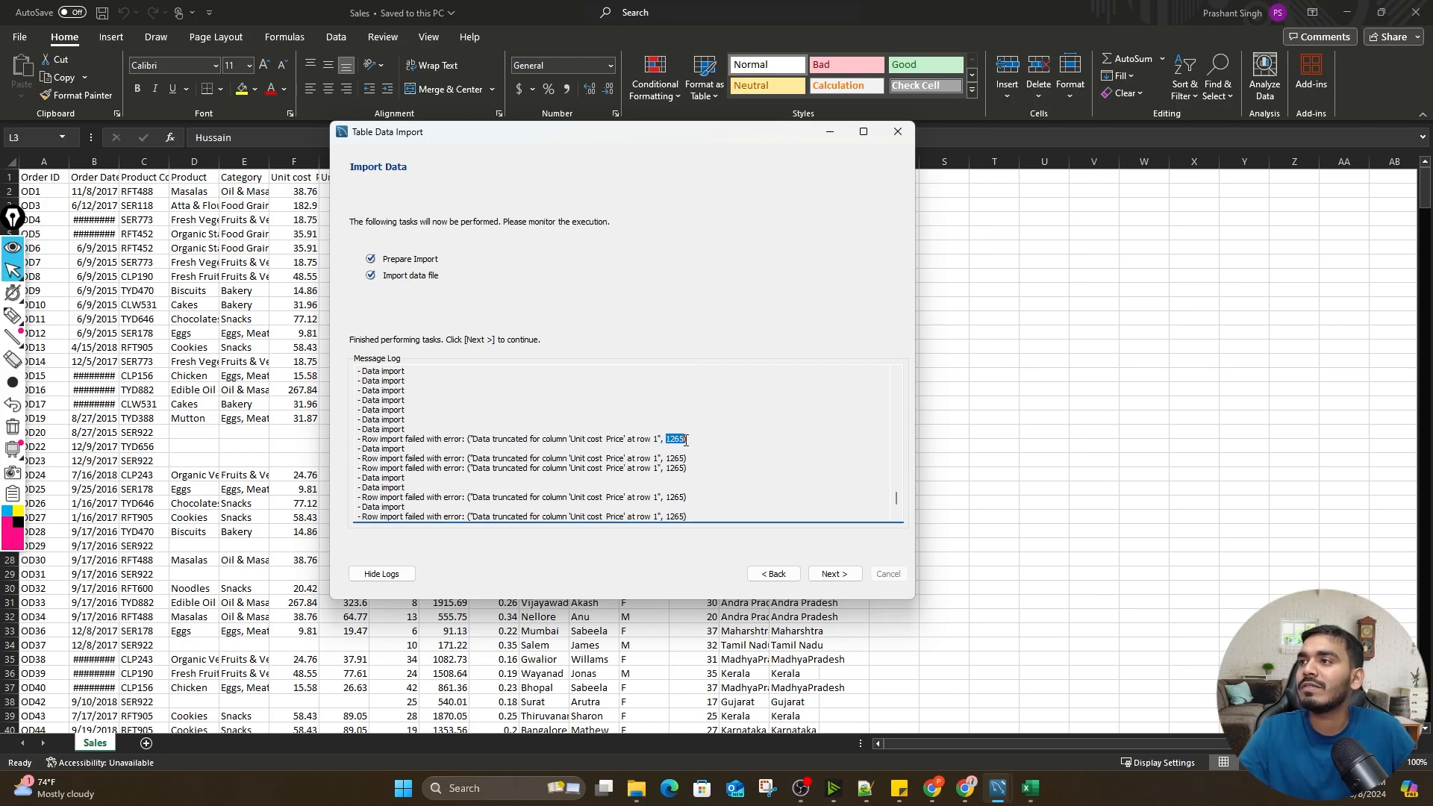
{"action": "left_click", "coordinate": [288, 197]}
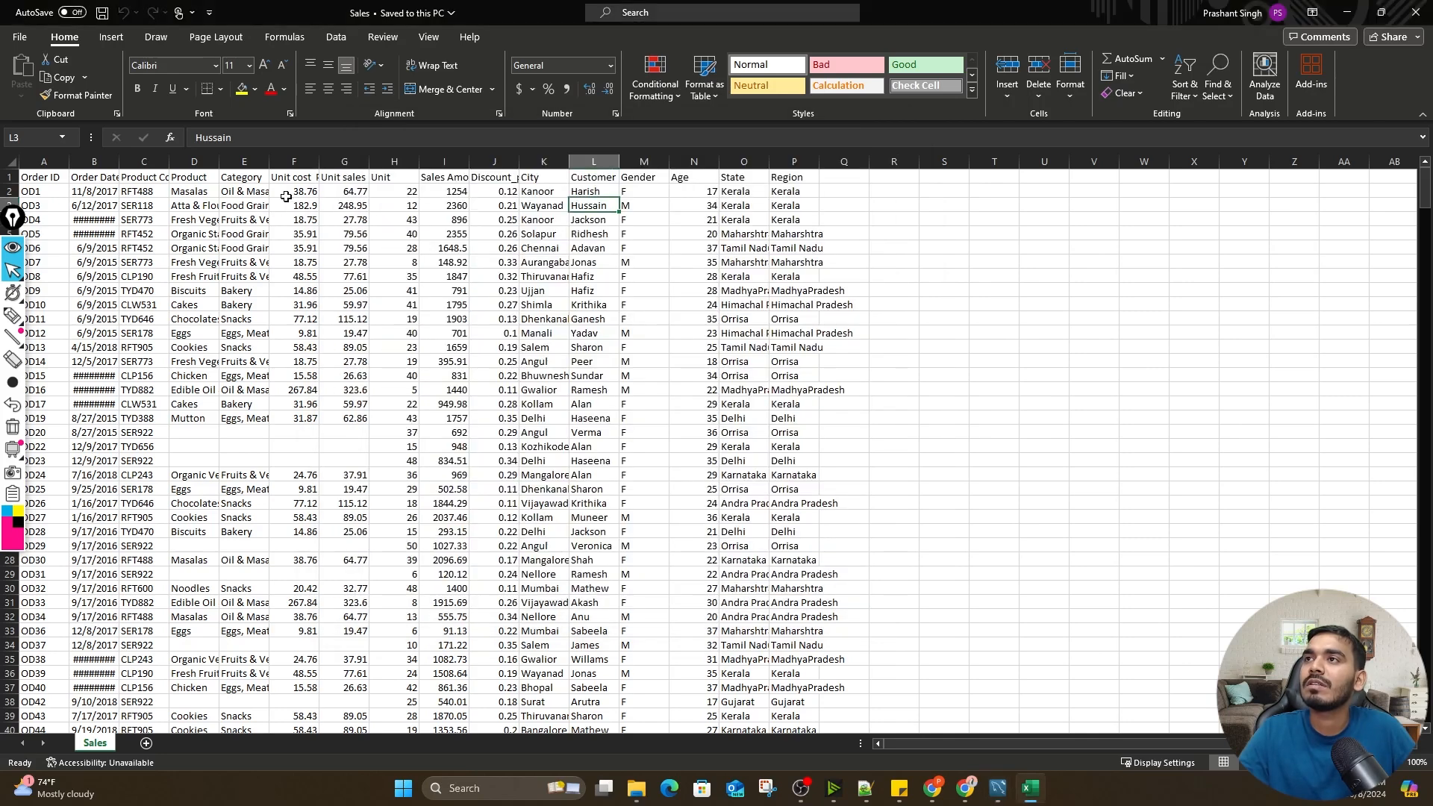
{"action": "left_click", "coordinate": [446, 191]}
{"action": "left_click", "coordinate": [298, 222]}
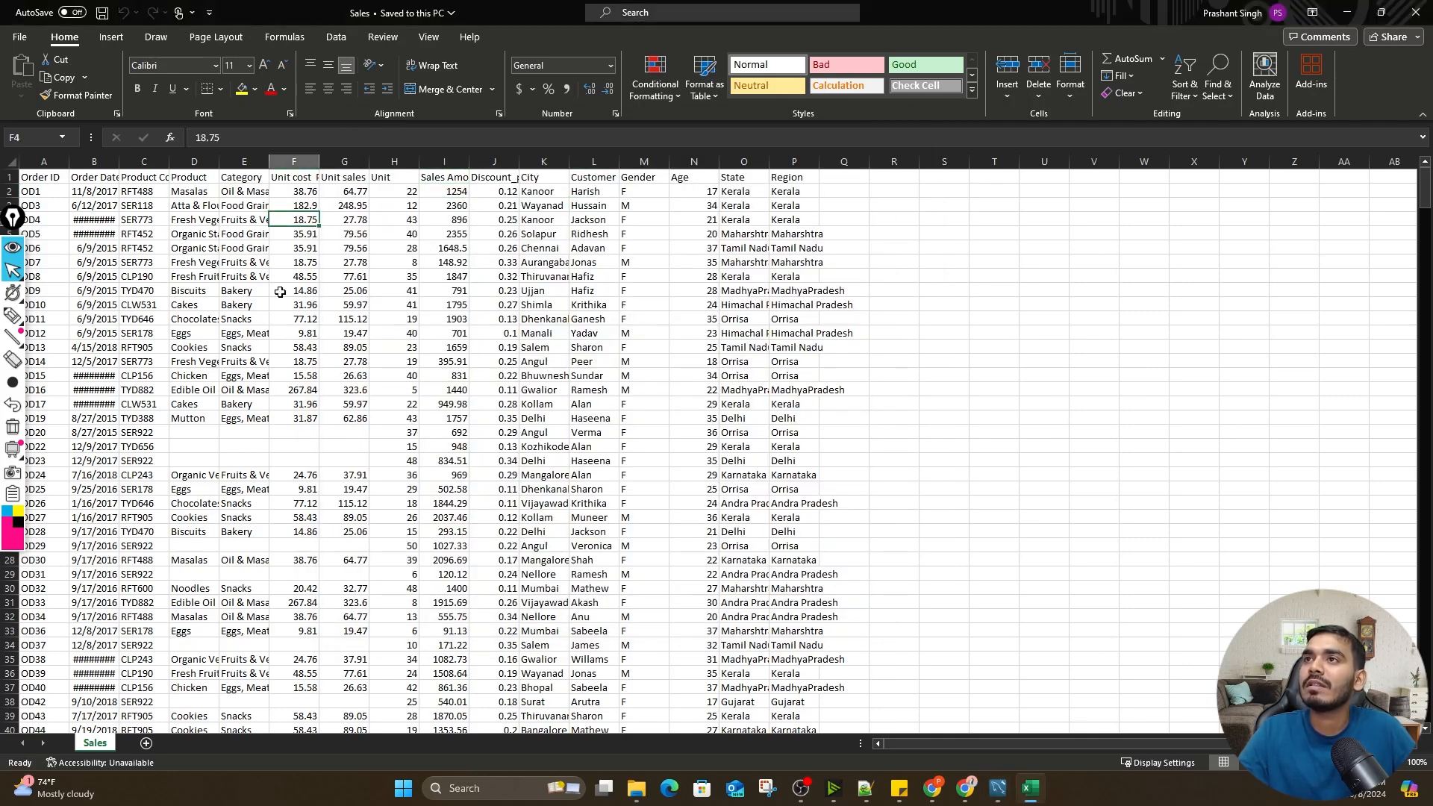
{"action": "key", "text": "alt+Tab"}
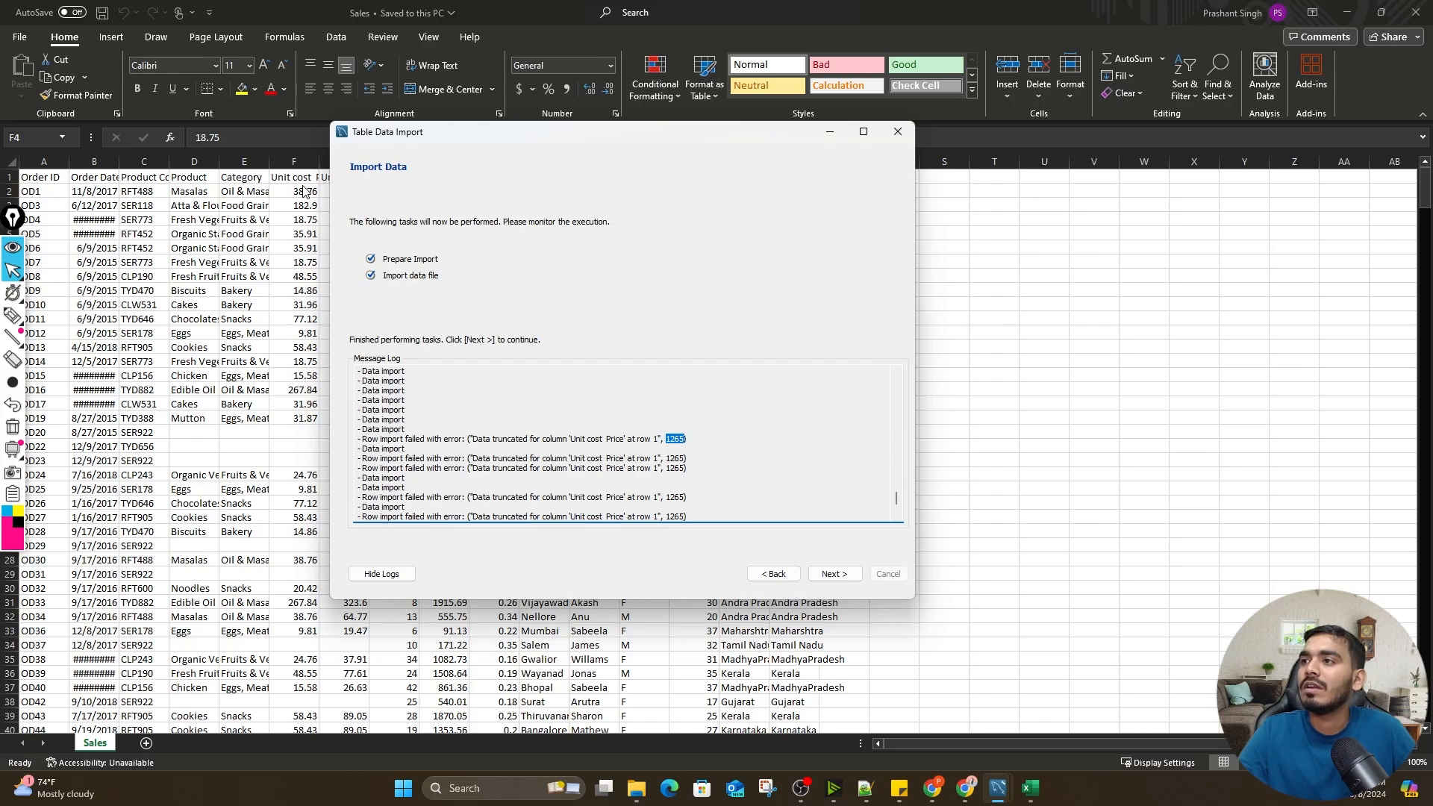
{"action": "left_click", "coordinate": [303, 192]}
{"action": "left_click", "coordinate": [293, 191]}
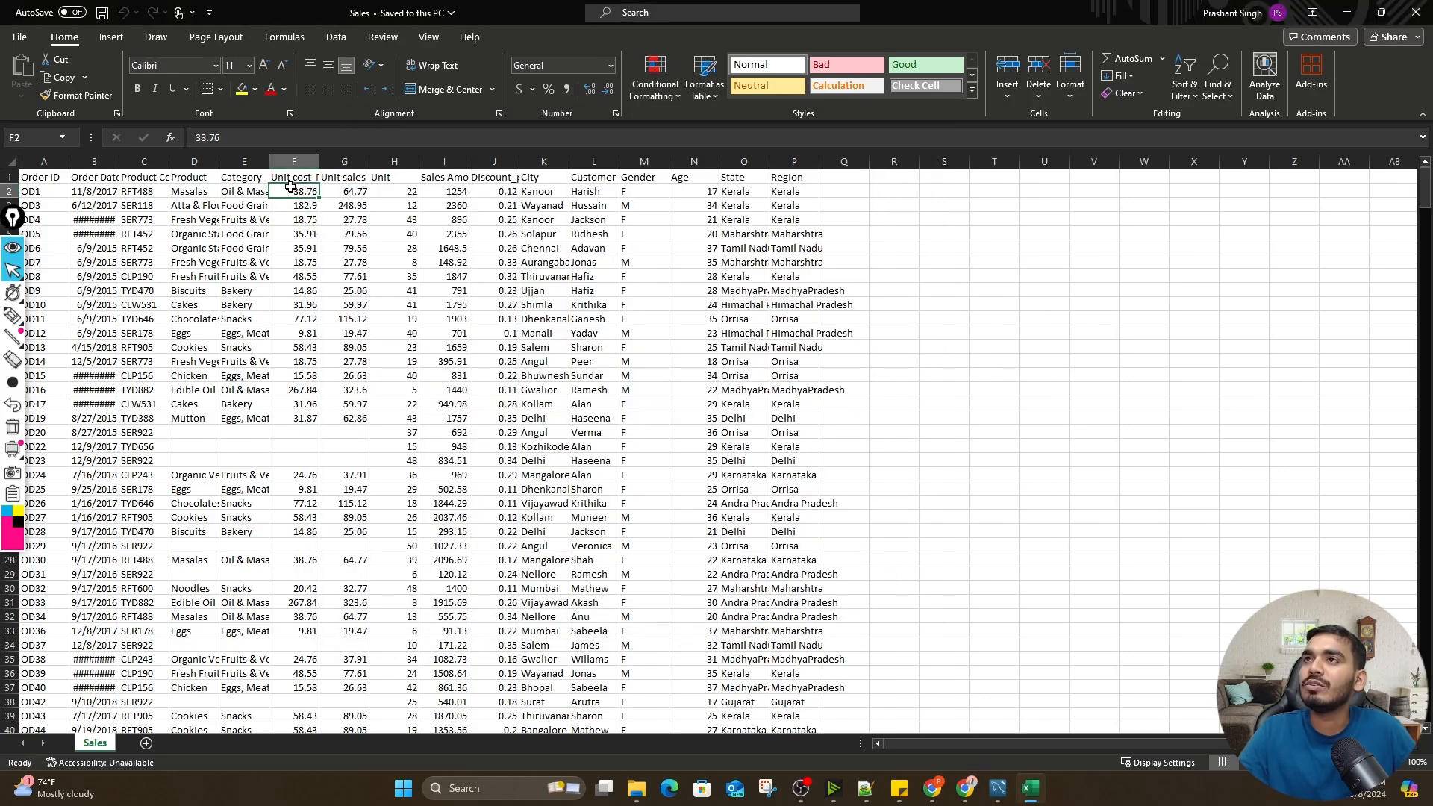
Add filters to the Sales sheet's header row and search the Unit cost Price filter values for 1265 without applying a filter
{"action": "left_click", "coordinate": [295, 175]}
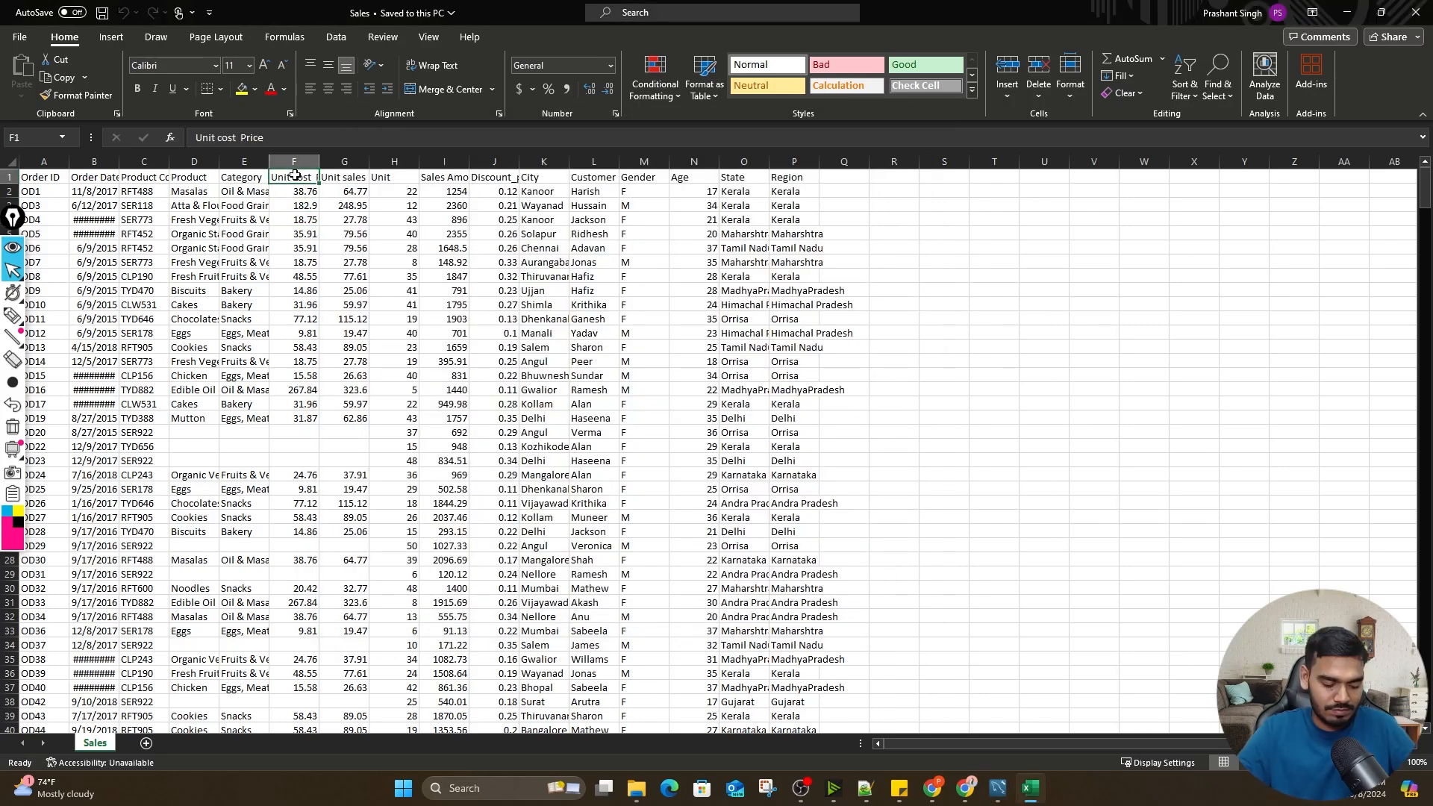
{"action": "key", "text": "ctrl+shift+l"}
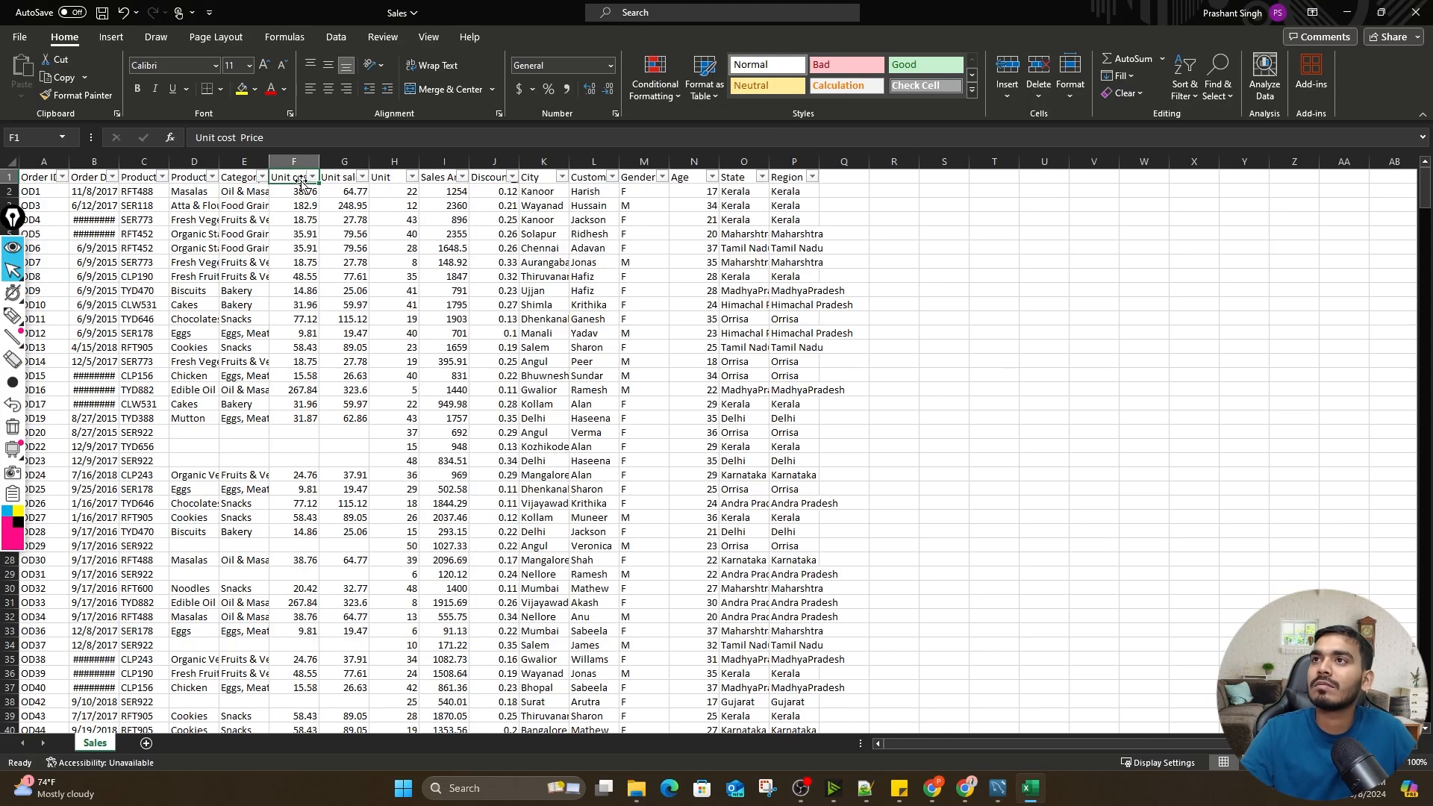
{"action": "left_click", "coordinate": [313, 177]}
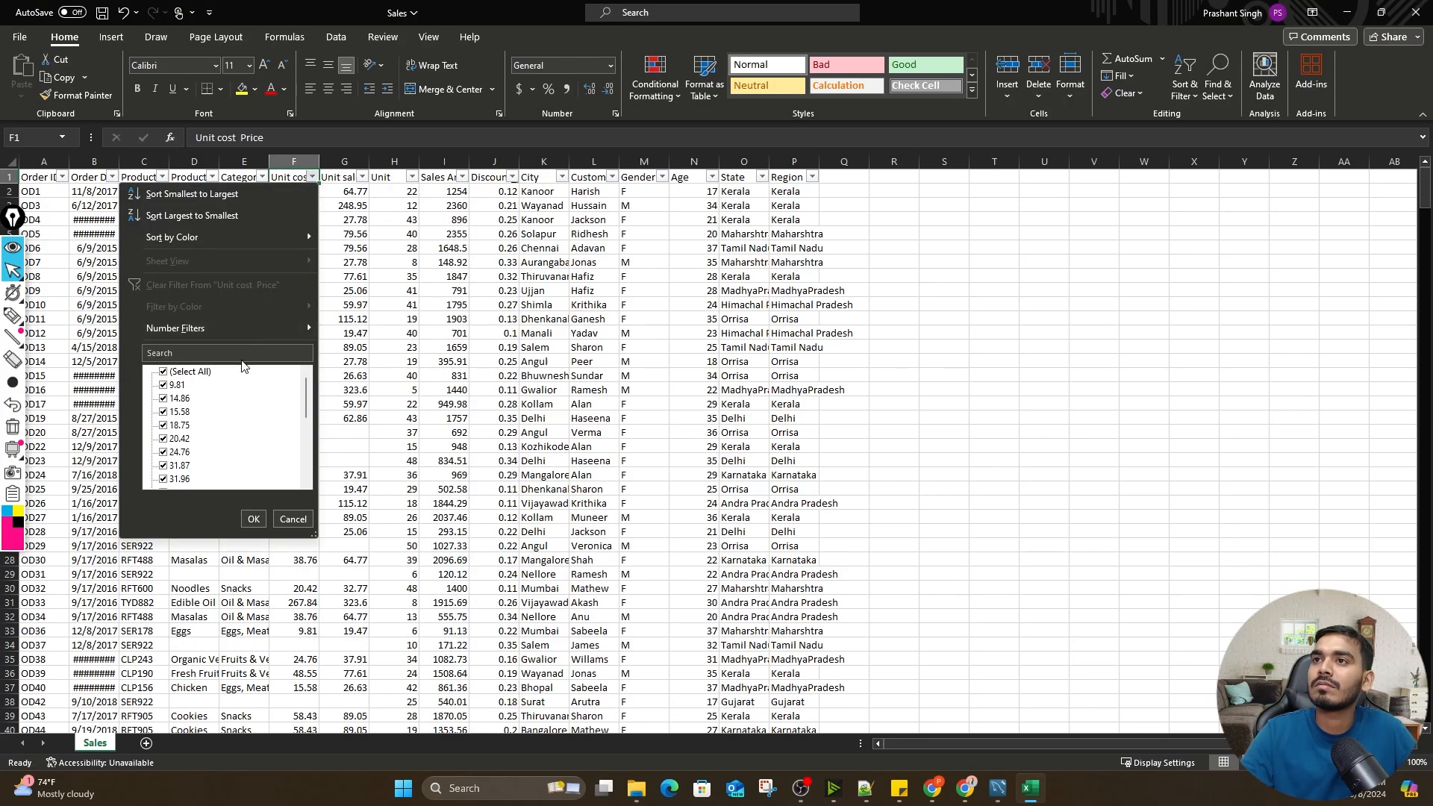
{"action": "type", "text": "126"}
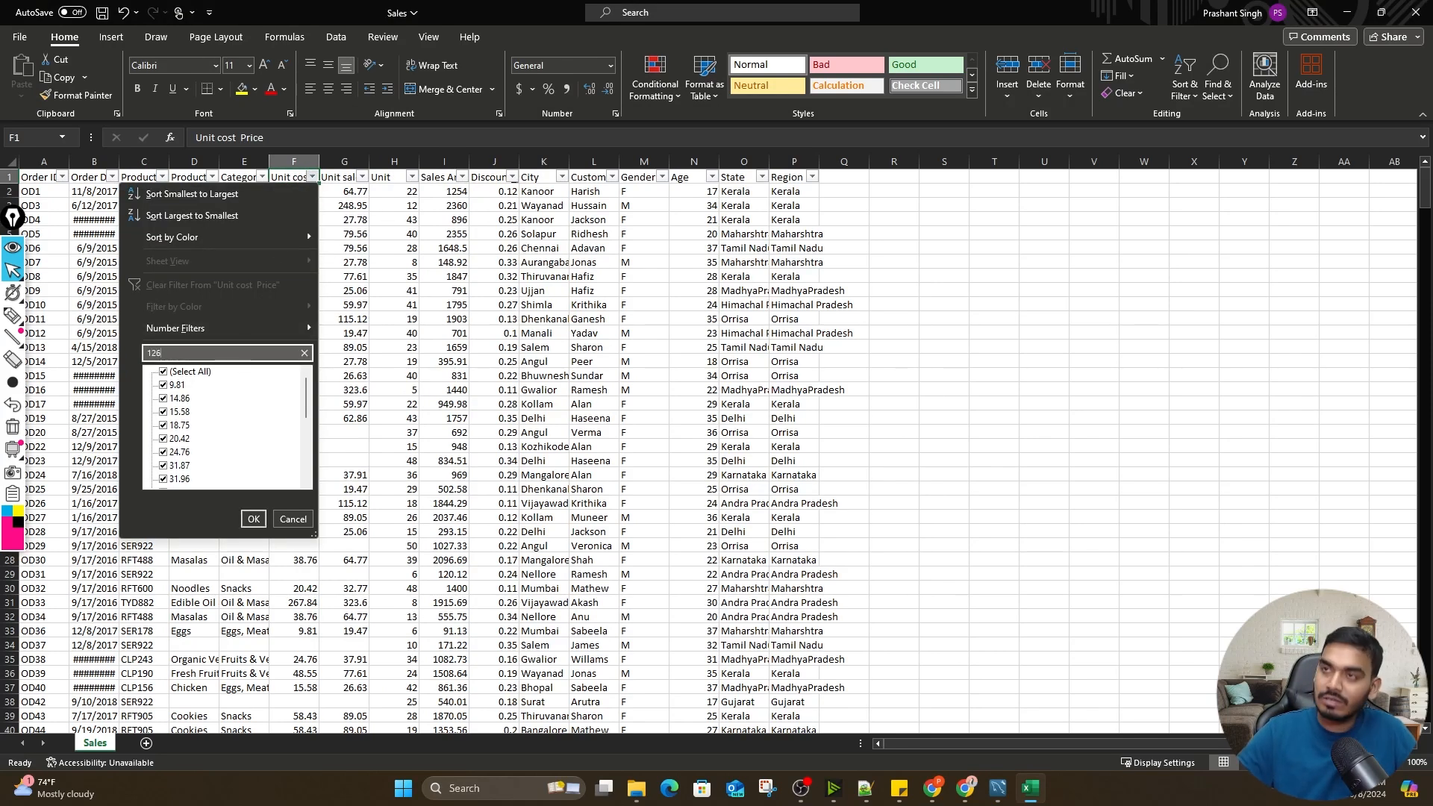
{"action": "type", "text": "5"}
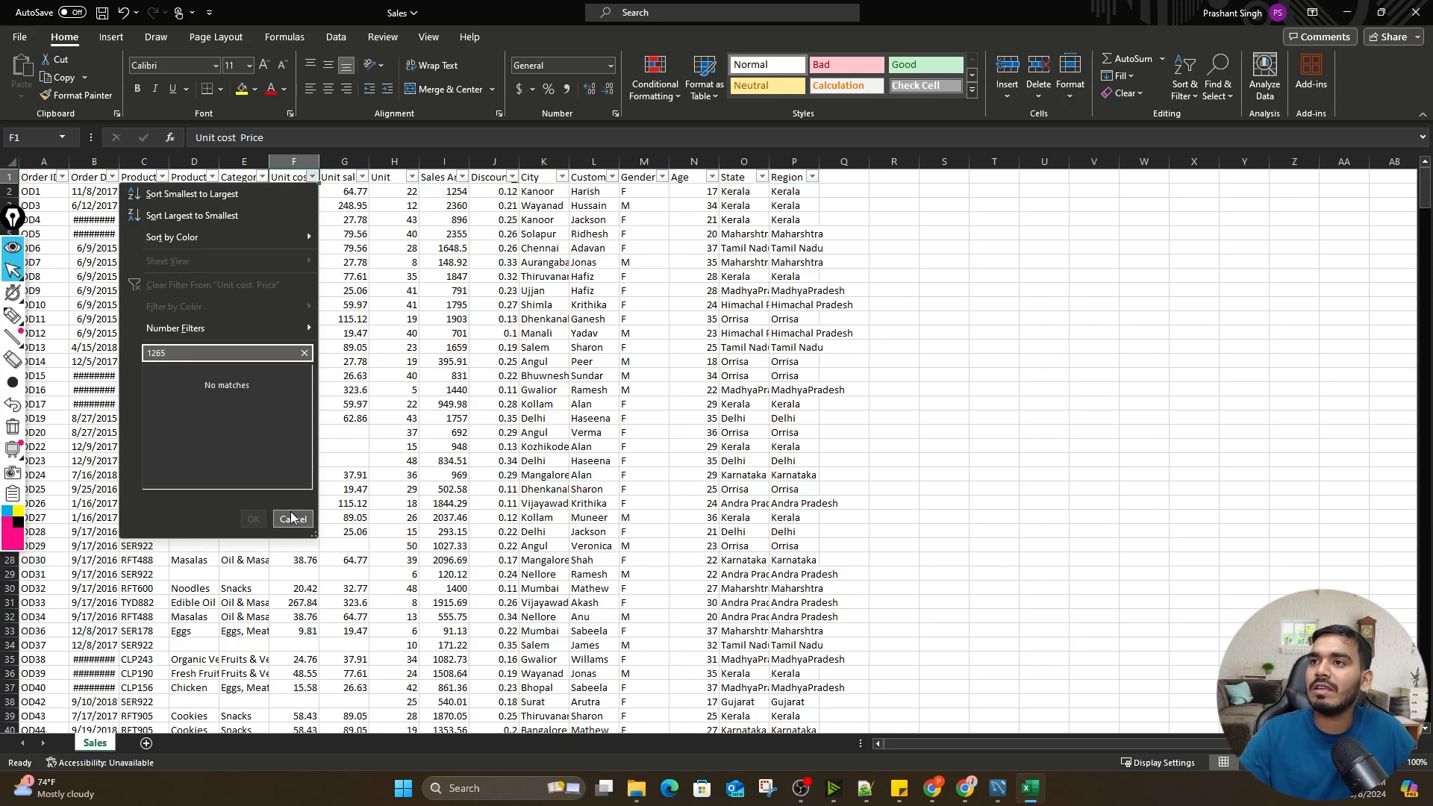
{"action": "left_click", "coordinate": [292, 517]}
{"action": "left_click", "coordinate": [332, 258]}
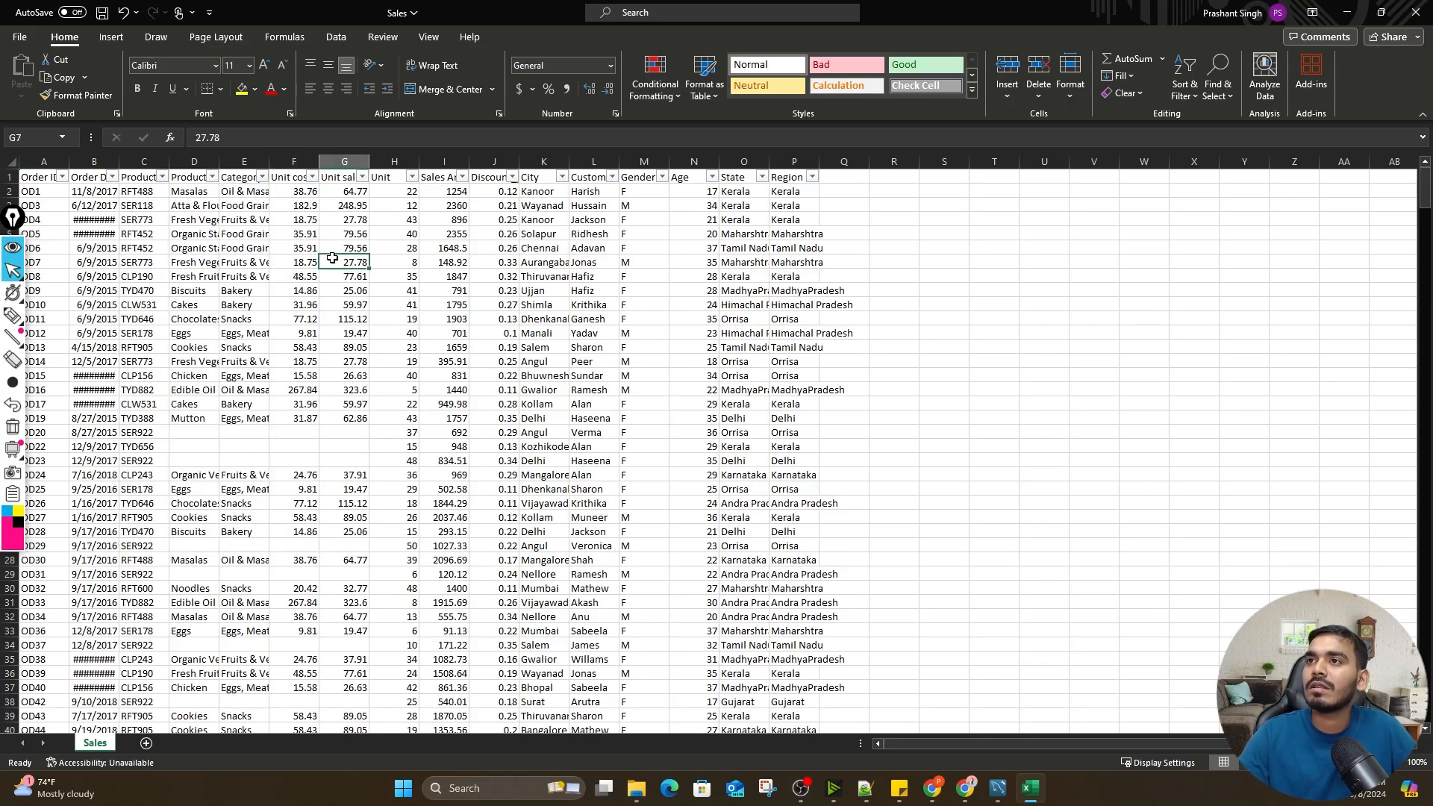
{"action": "left_click", "coordinate": [329, 402]}
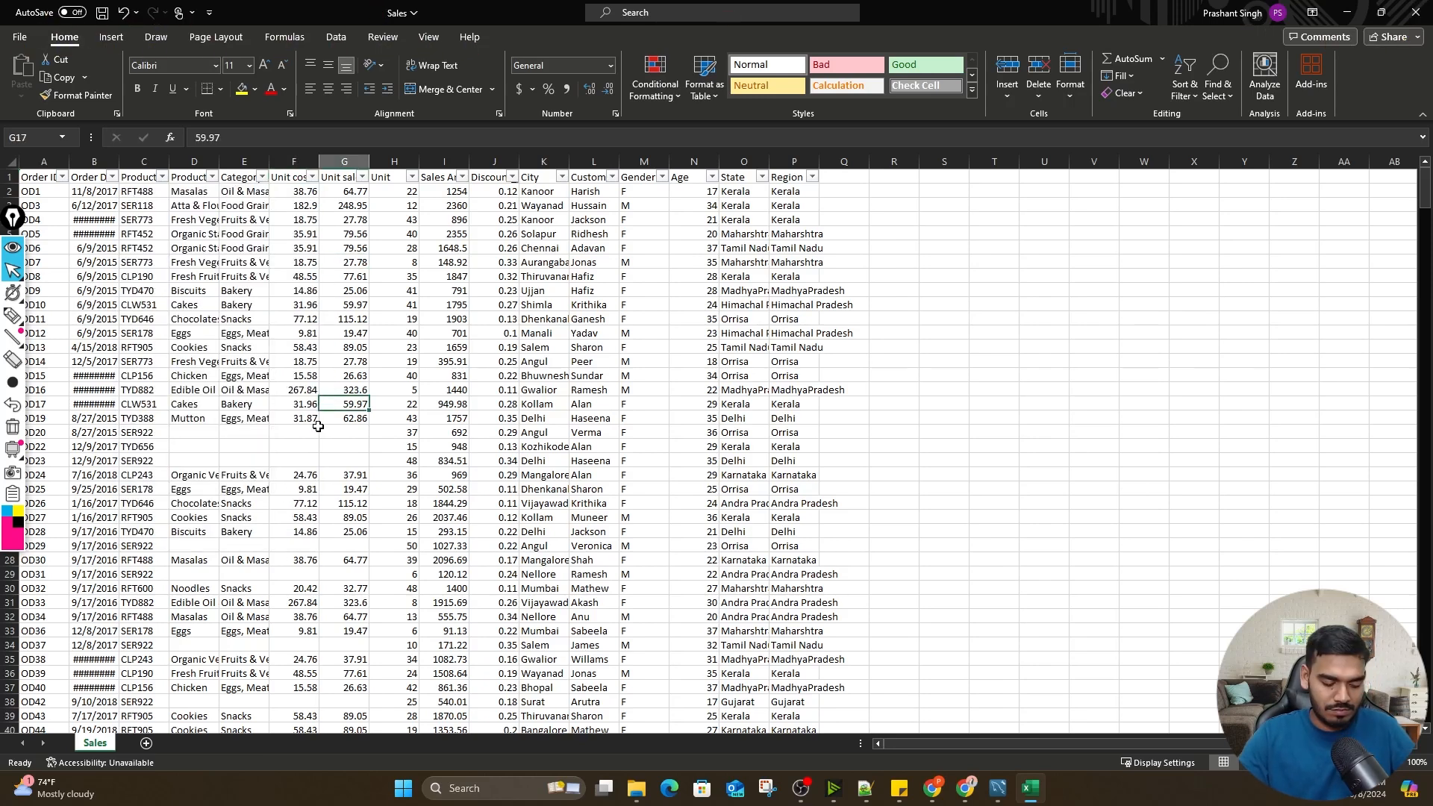
Switch back to MySQL Workbench, finish the table data import, and refresh the schema list
{"action": "key", "text": "alt+Tab"}
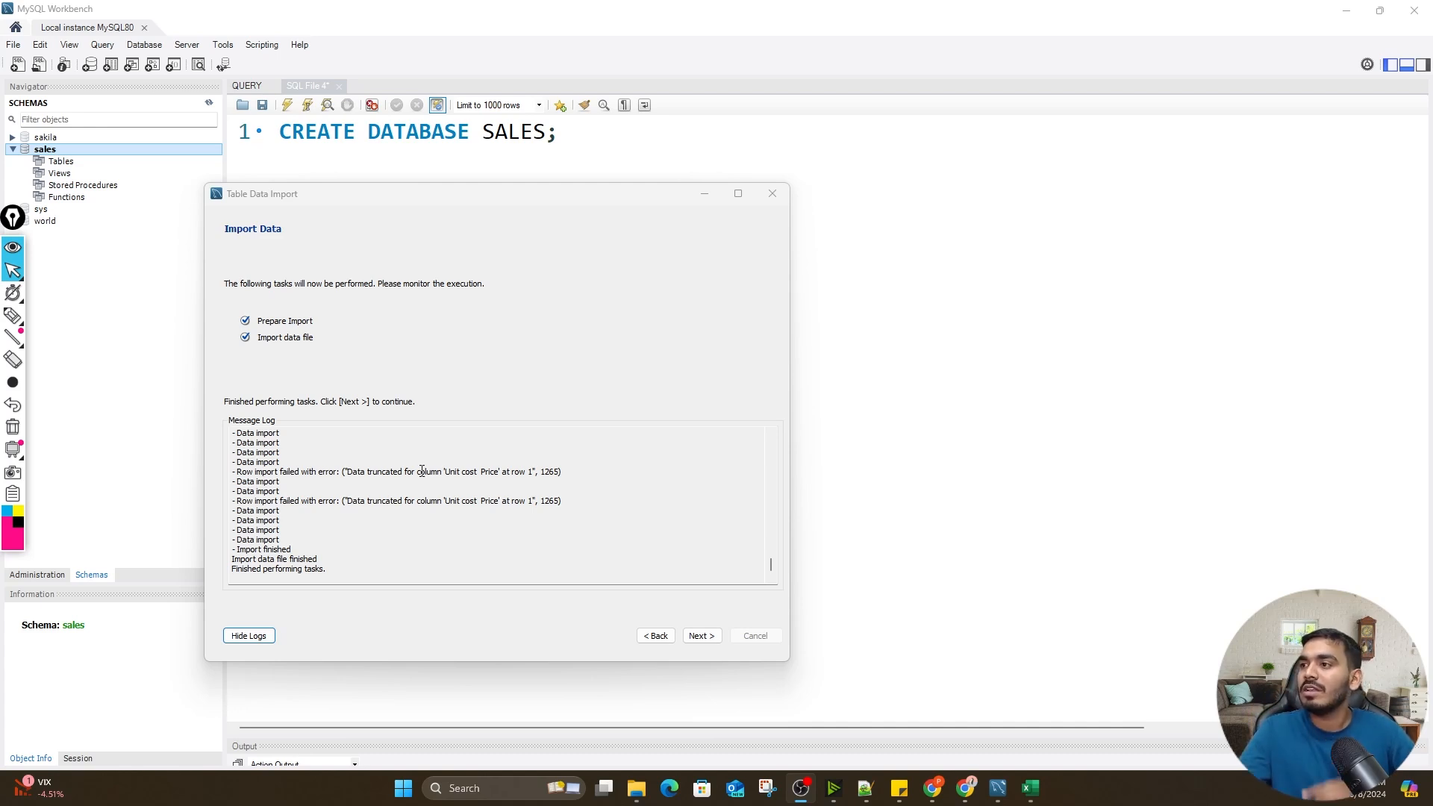
{"action": "left_click", "coordinate": [707, 638]}
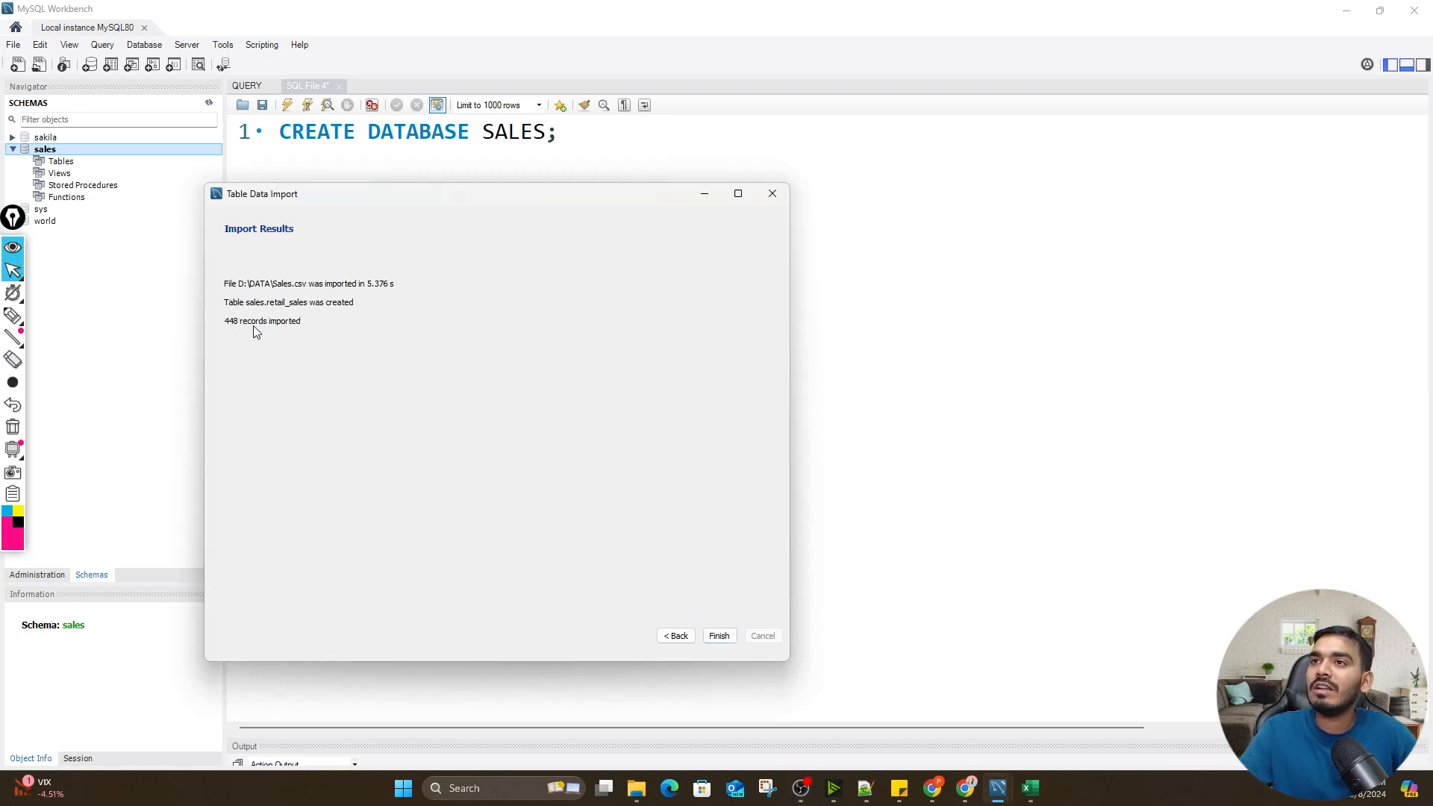
{"action": "left_click", "coordinate": [718, 635]}
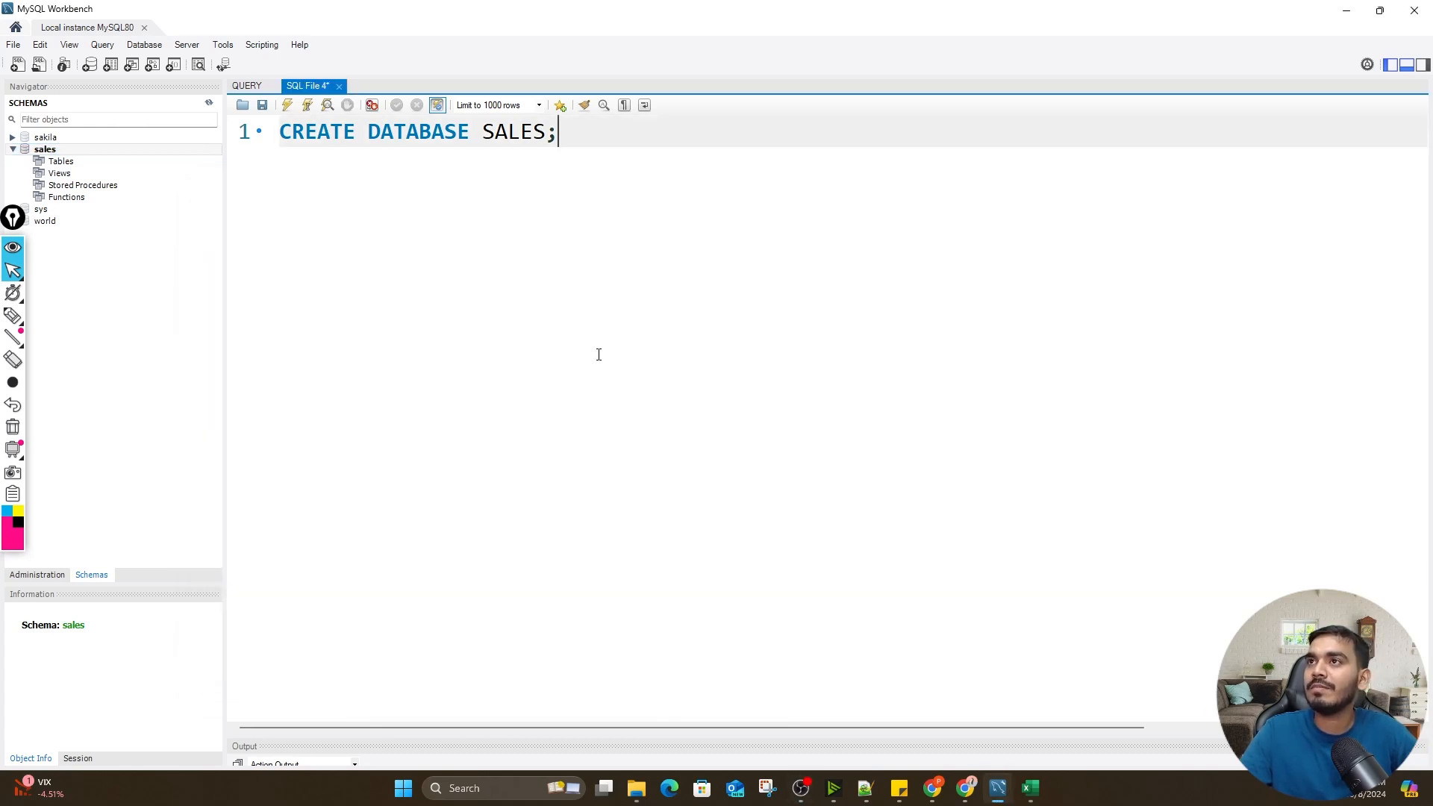
{"action": "left_click", "coordinate": [210, 105]}
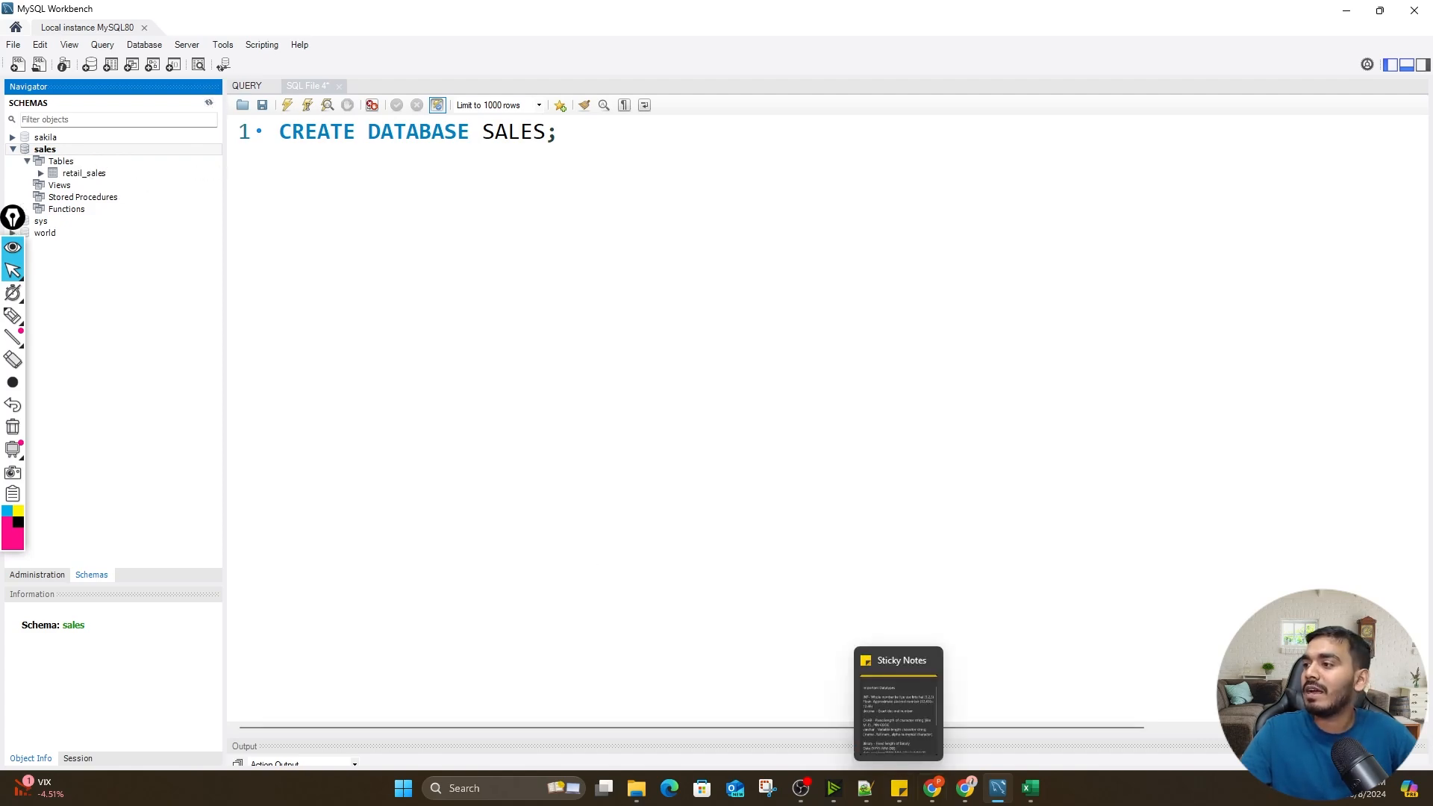
Switch to the Sales workbook in Excel and autofit the width of all columns
{"action": "mouse_move", "coordinate": [1030, 788]}
{"action": "left_click", "coordinate": [1027, 723]}
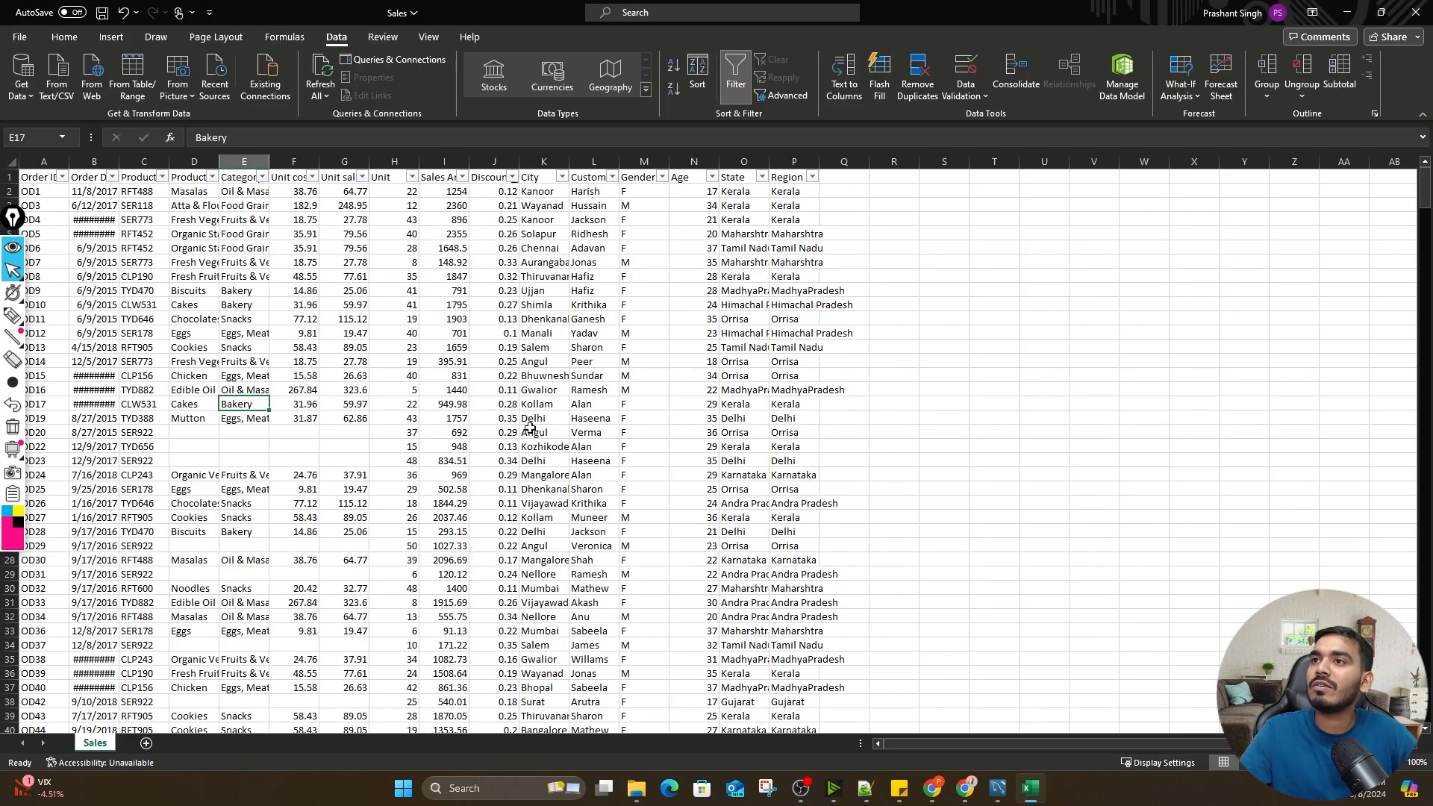
{"action": "left_click", "coordinate": [385, 388]}
{"action": "left_click", "coordinate": [10, 161]}
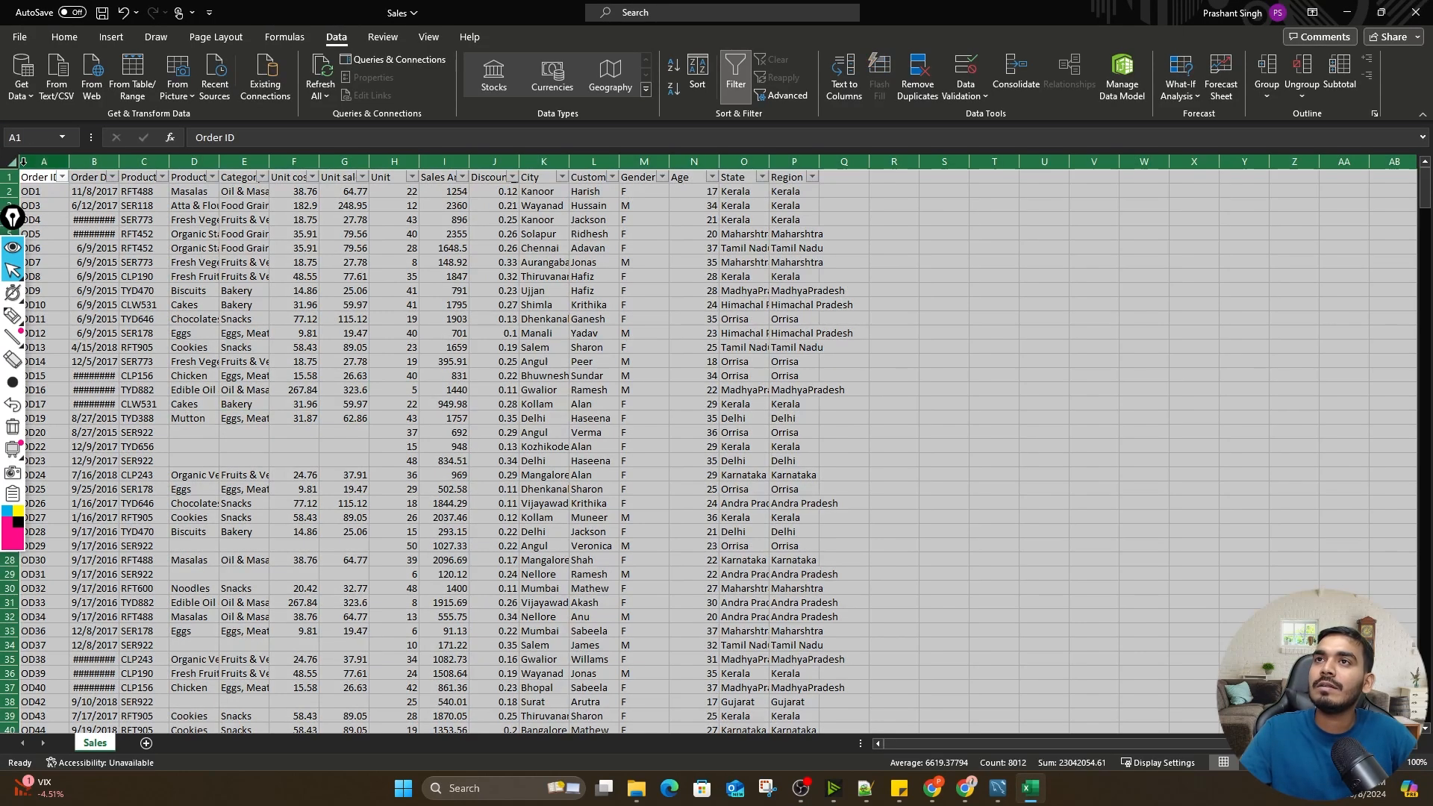
{"action": "double_click", "coordinate": [69, 161]}
{"action": "left_click", "coordinate": [376, 275]}
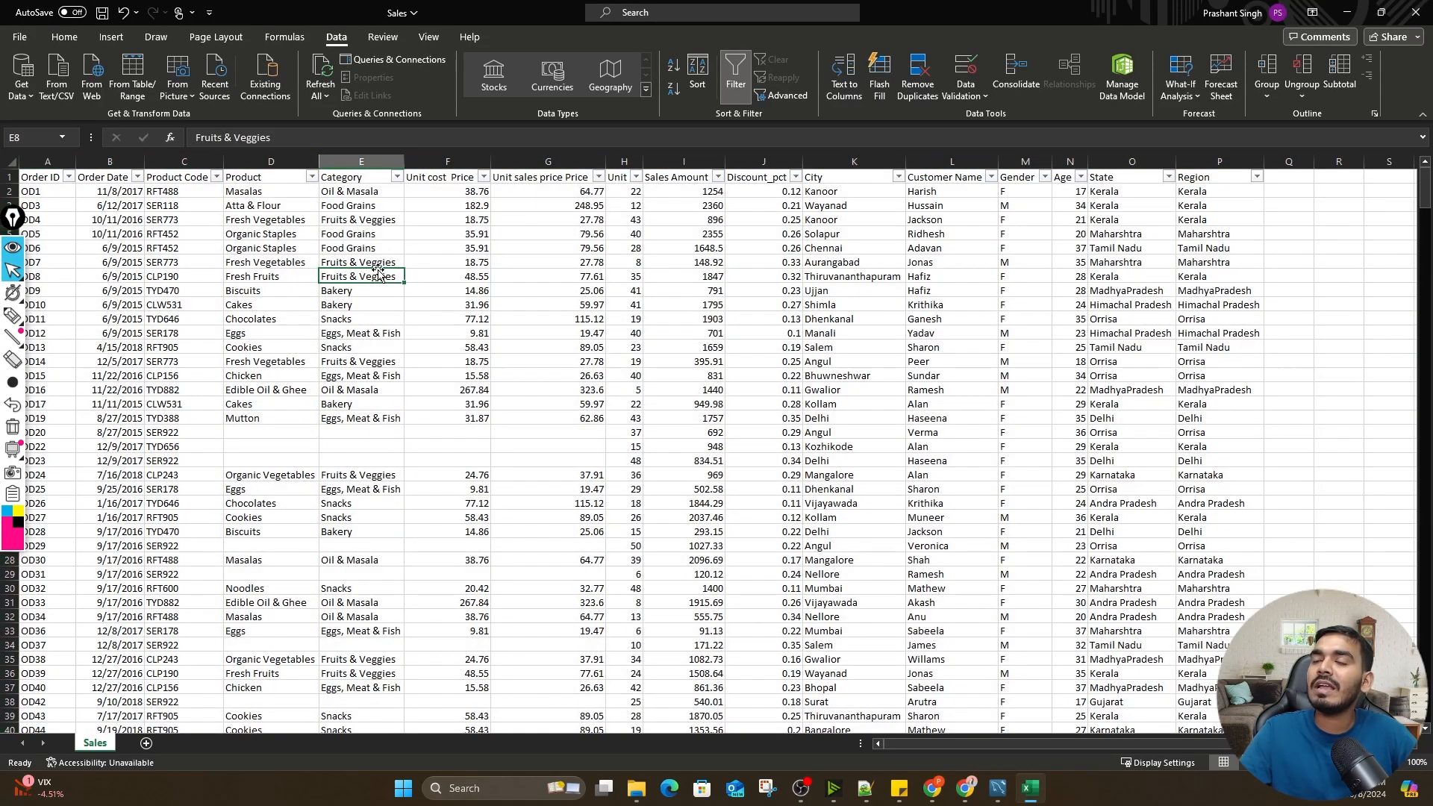
Filter the Category column to blanks only and select the Product Code cells of the filtered rows to count them
{"action": "left_click", "coordinate": [396, 177]}
{"action": "left_click", "coordinate": [273, 371]}
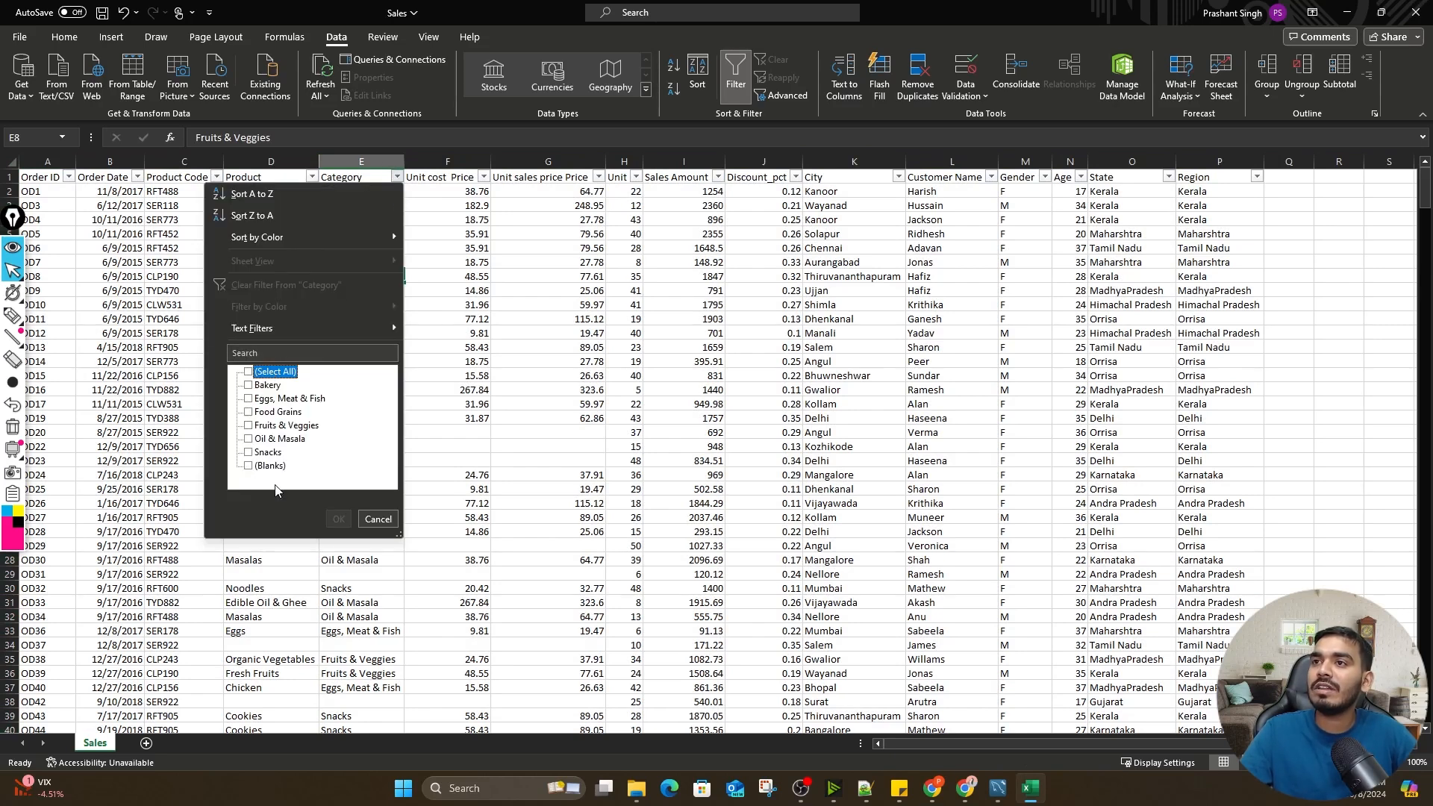
{"action": "left_click", "coordinate": [267, 465]}
{"action": "left_click", "coordinate": [339, 519]}
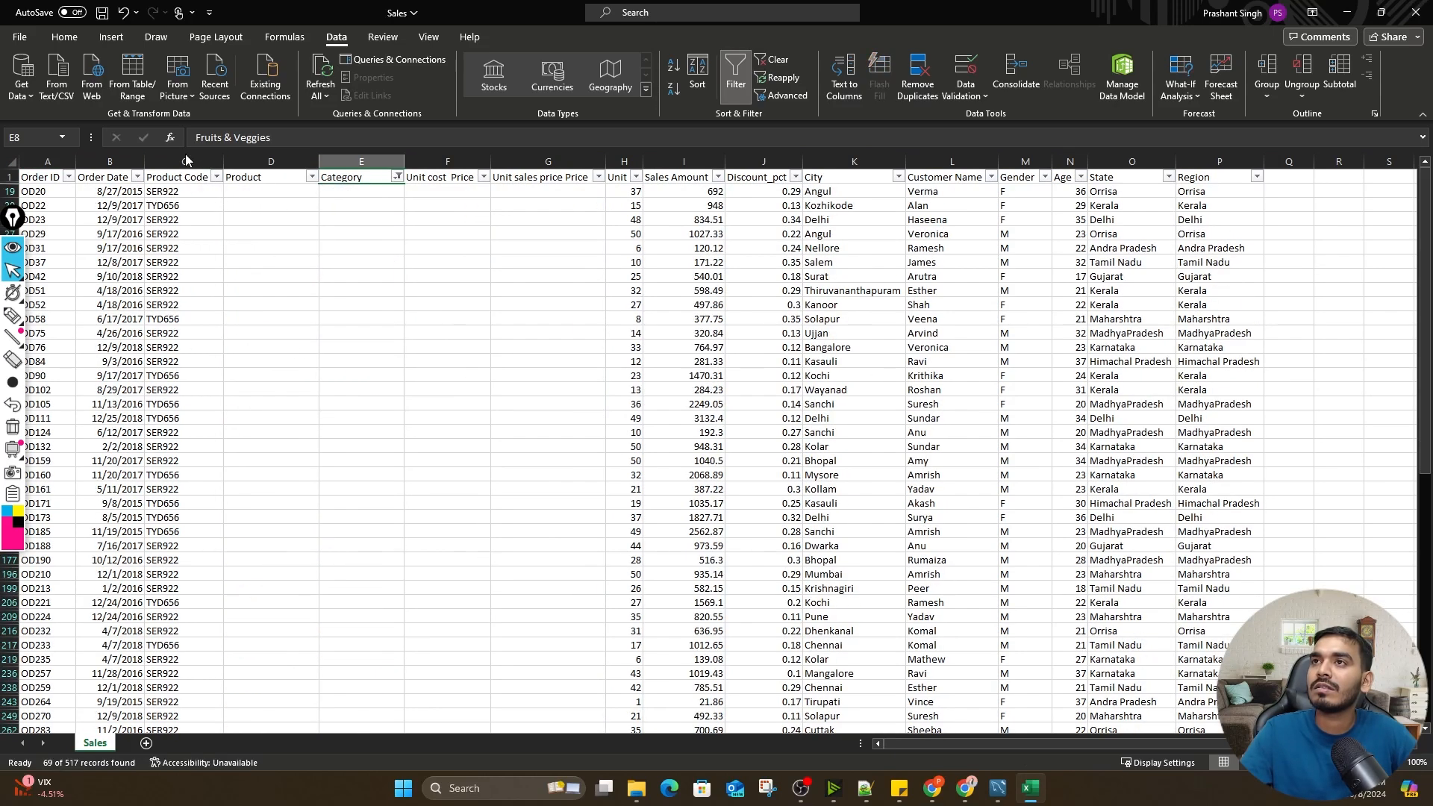
{"action": "left_click", "coordinate": [183, 193]}
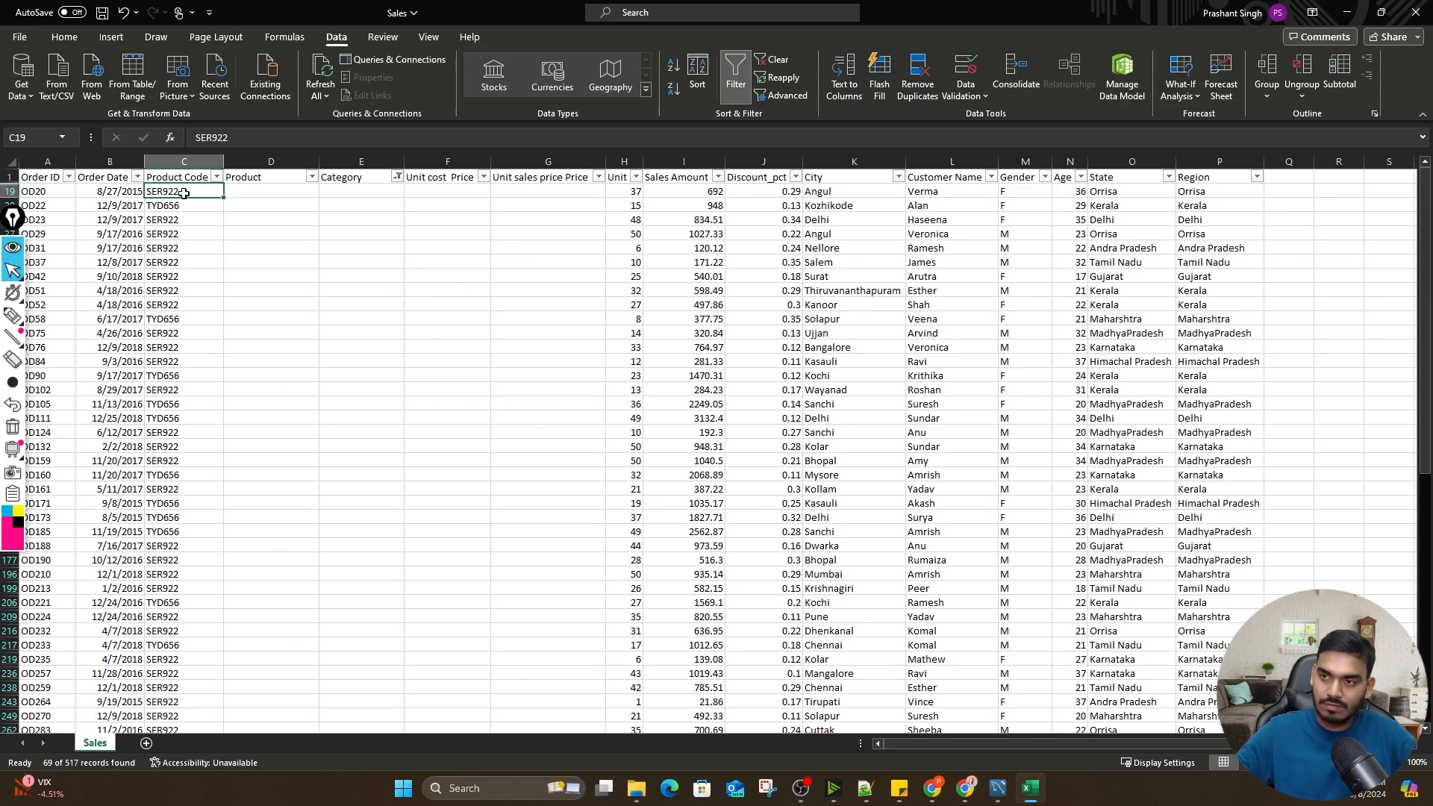
{"action": "key", "text": "ctrl+shift+Down"}
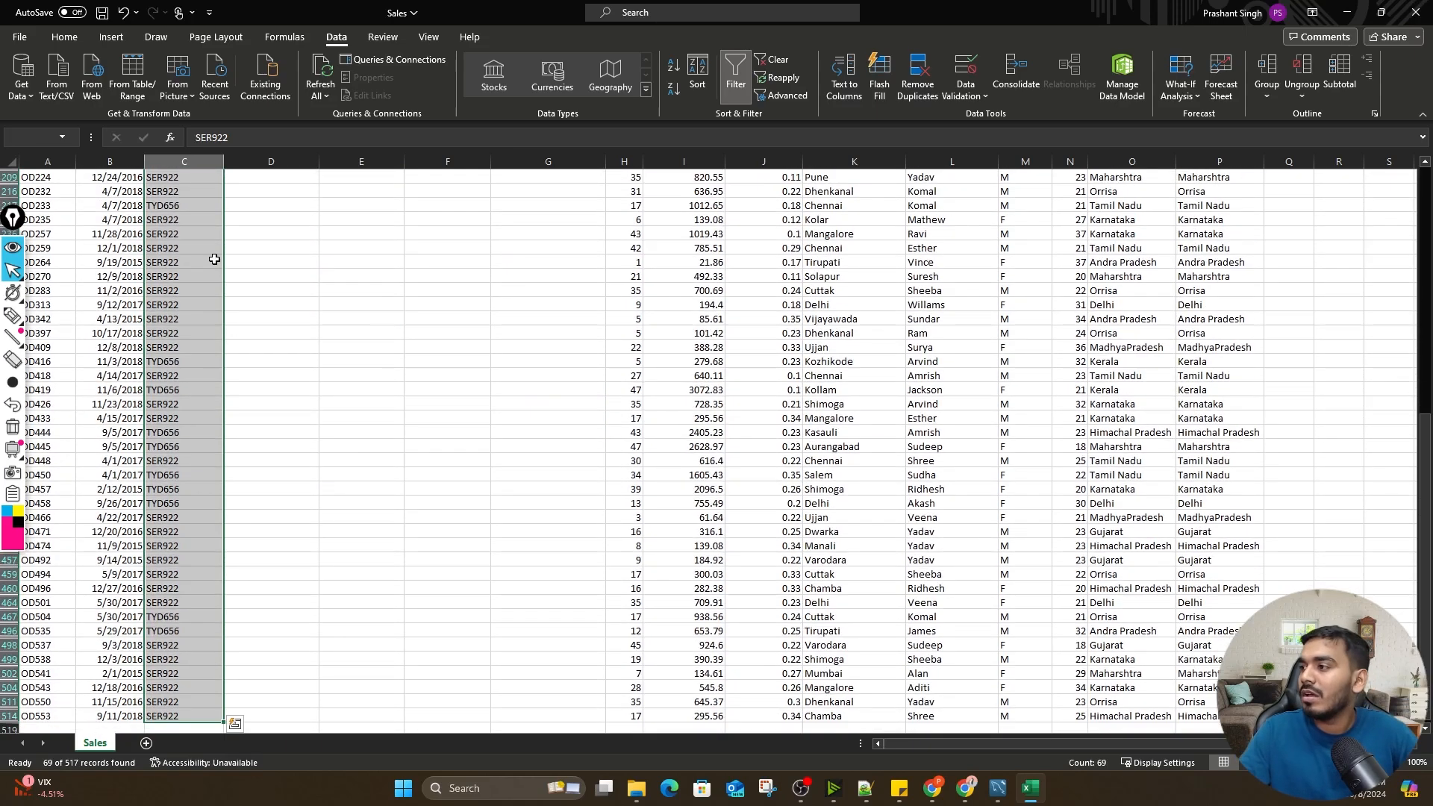
Calculate 69+448 in an empty cell of the Unit cost Price column and clear the cell again
{"action": "left_click", "coordinate": [458, 365]}
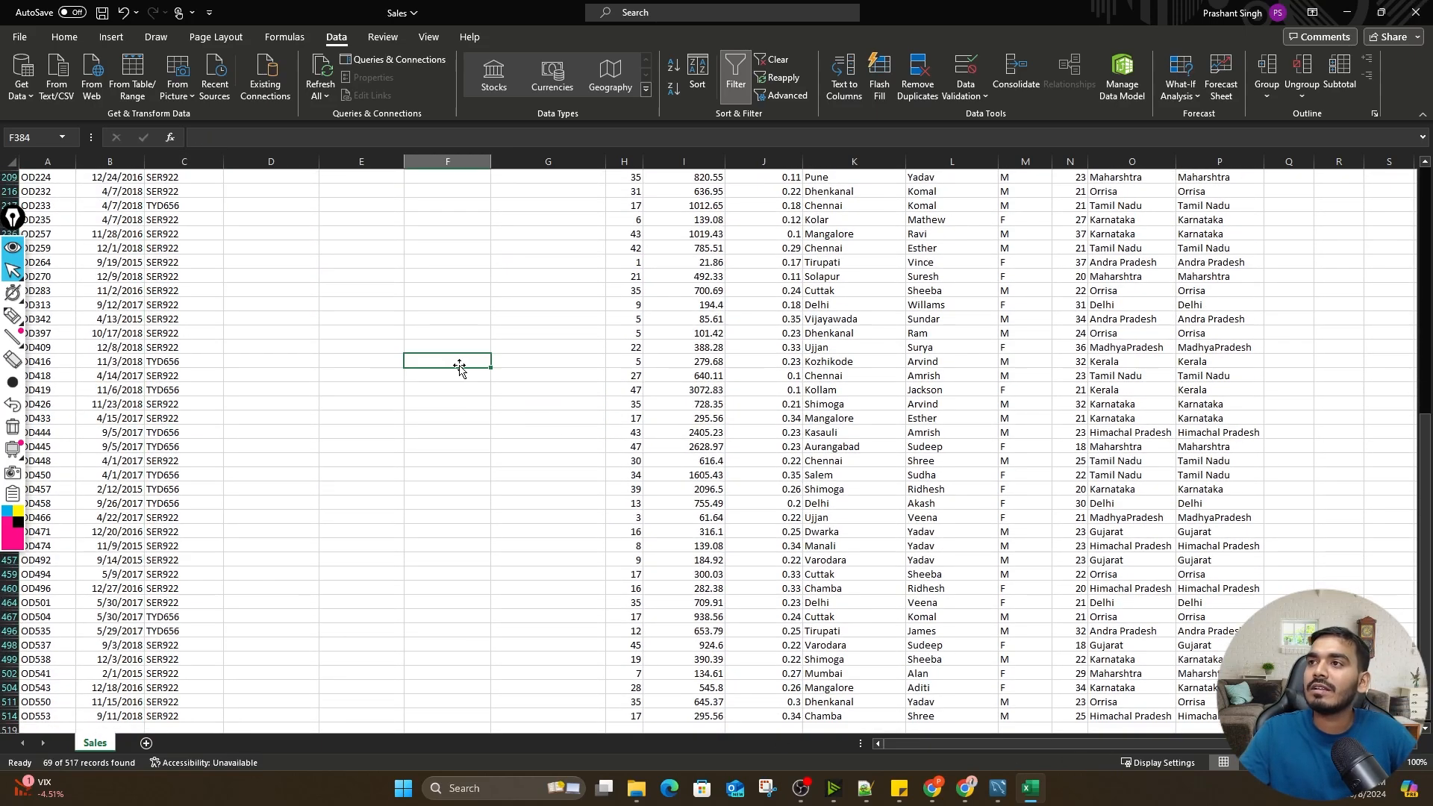
{"action": "type", "text": "="}
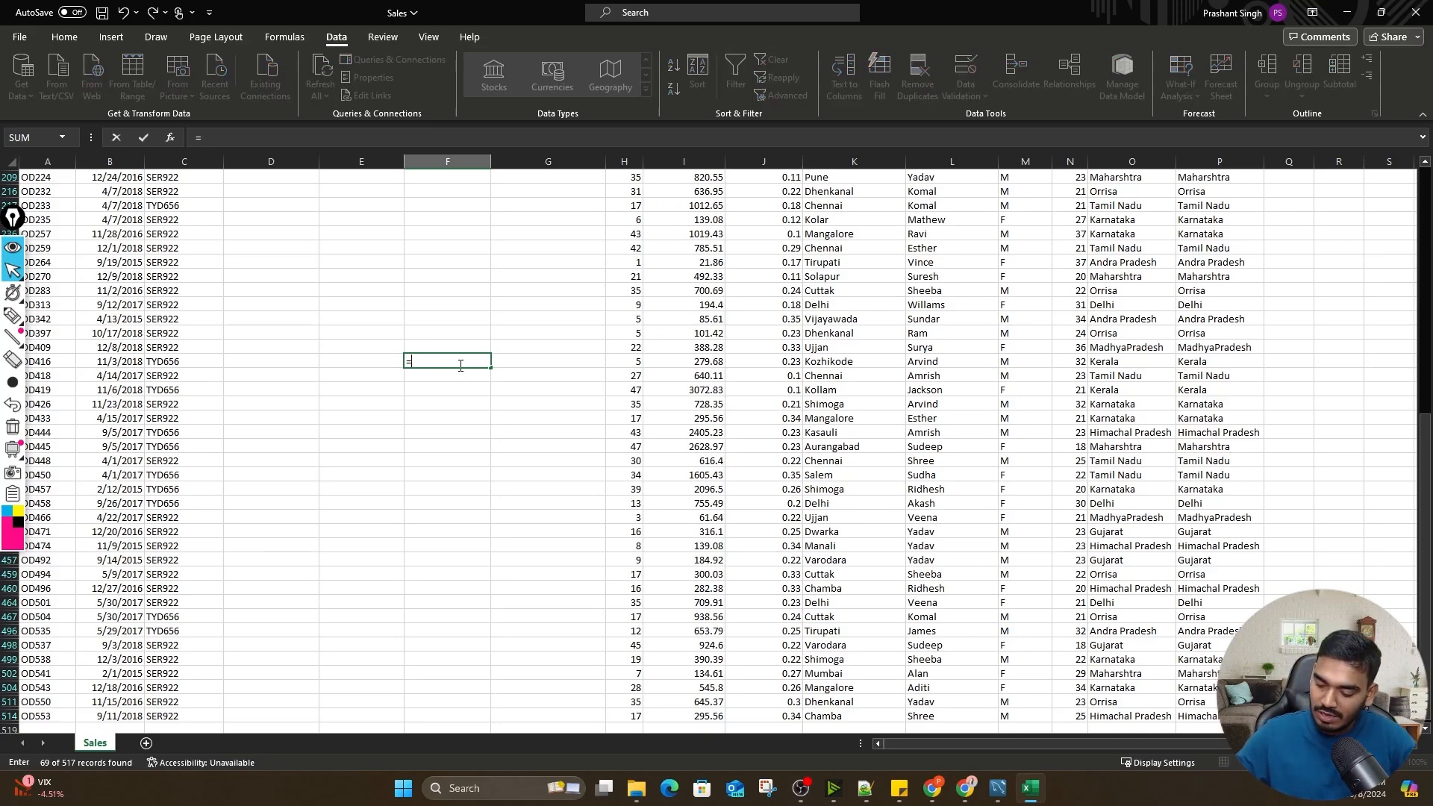
{"action": "type", "text": "69+448"}
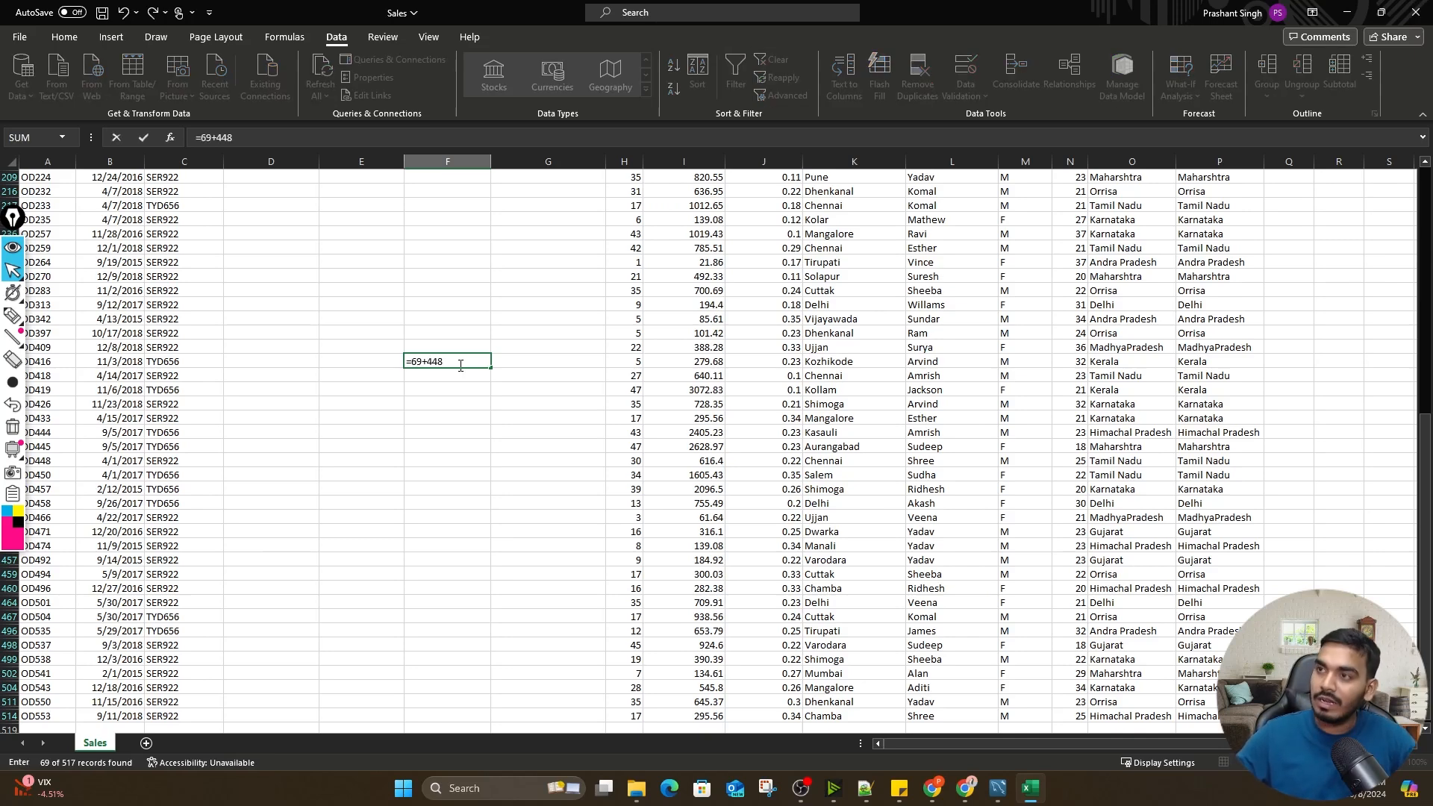
{"action": "key", "text": "Return"}
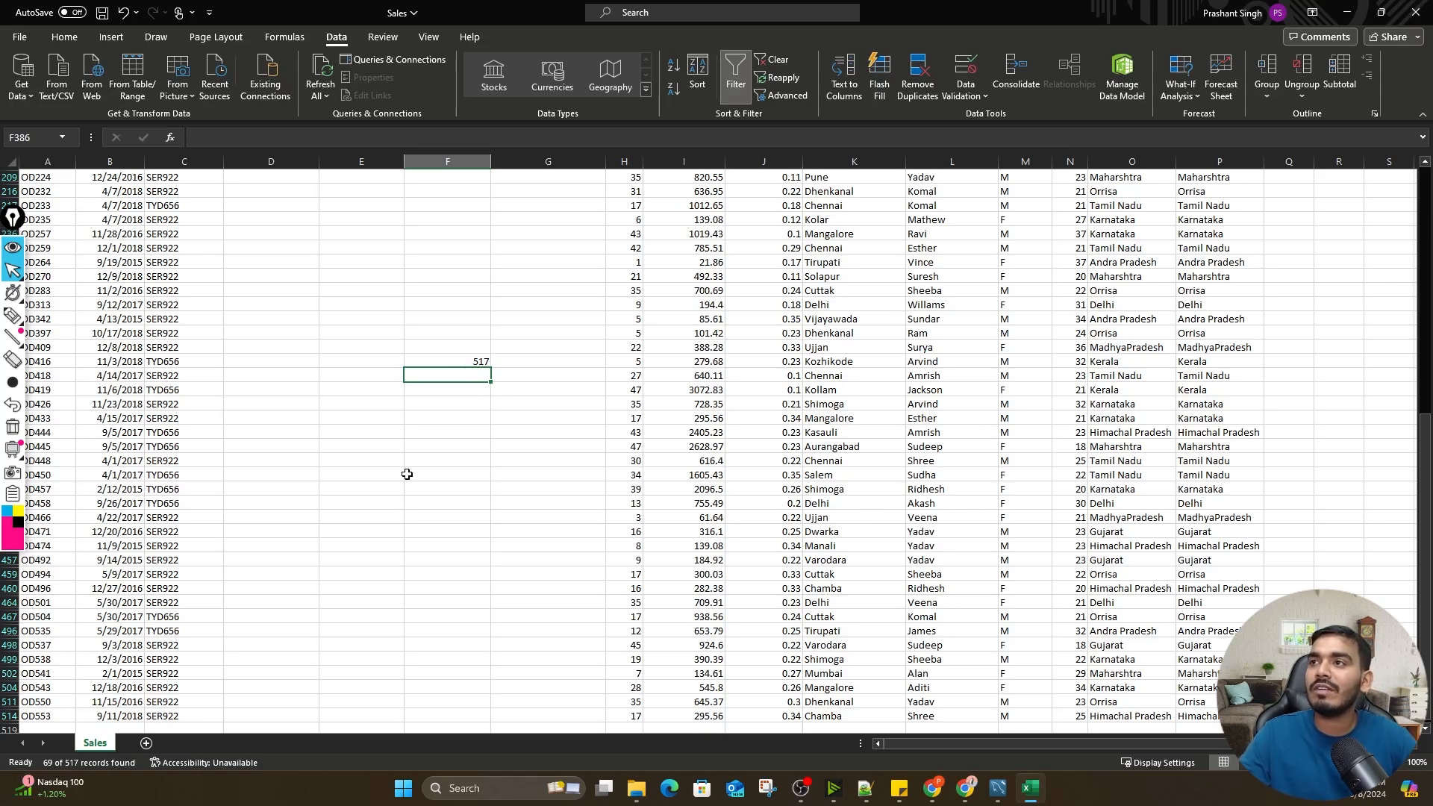
{"action": "left_click", "coordinate": [451, 364]}
{"action": "key", "text": "Delete"}
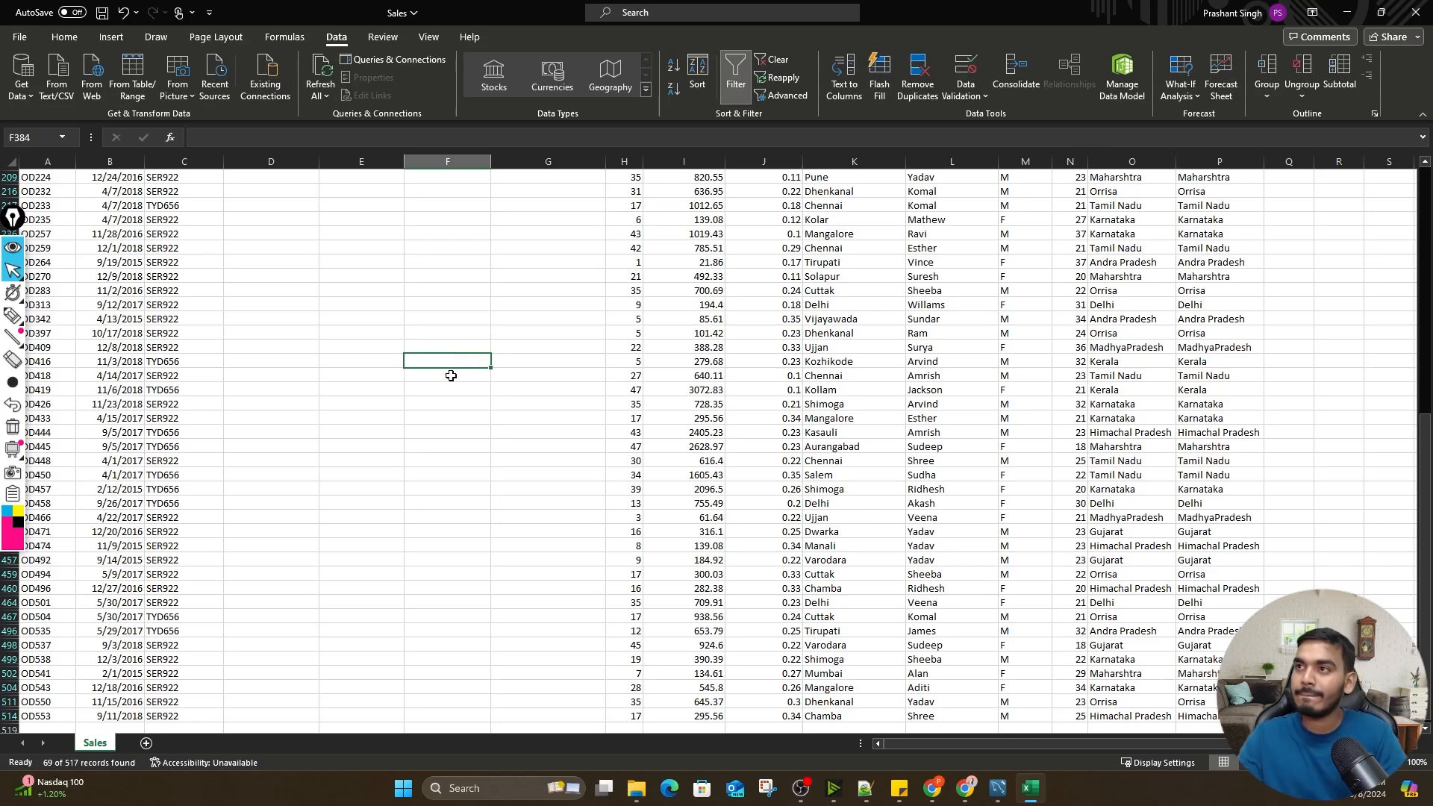
Clear the Category filter and select all Product Code cells to count the sheet's total rows
{"action": "left_click", "coordinate": [325, 347]}
{"action": "left_click", "coordinate": [772, 60]}
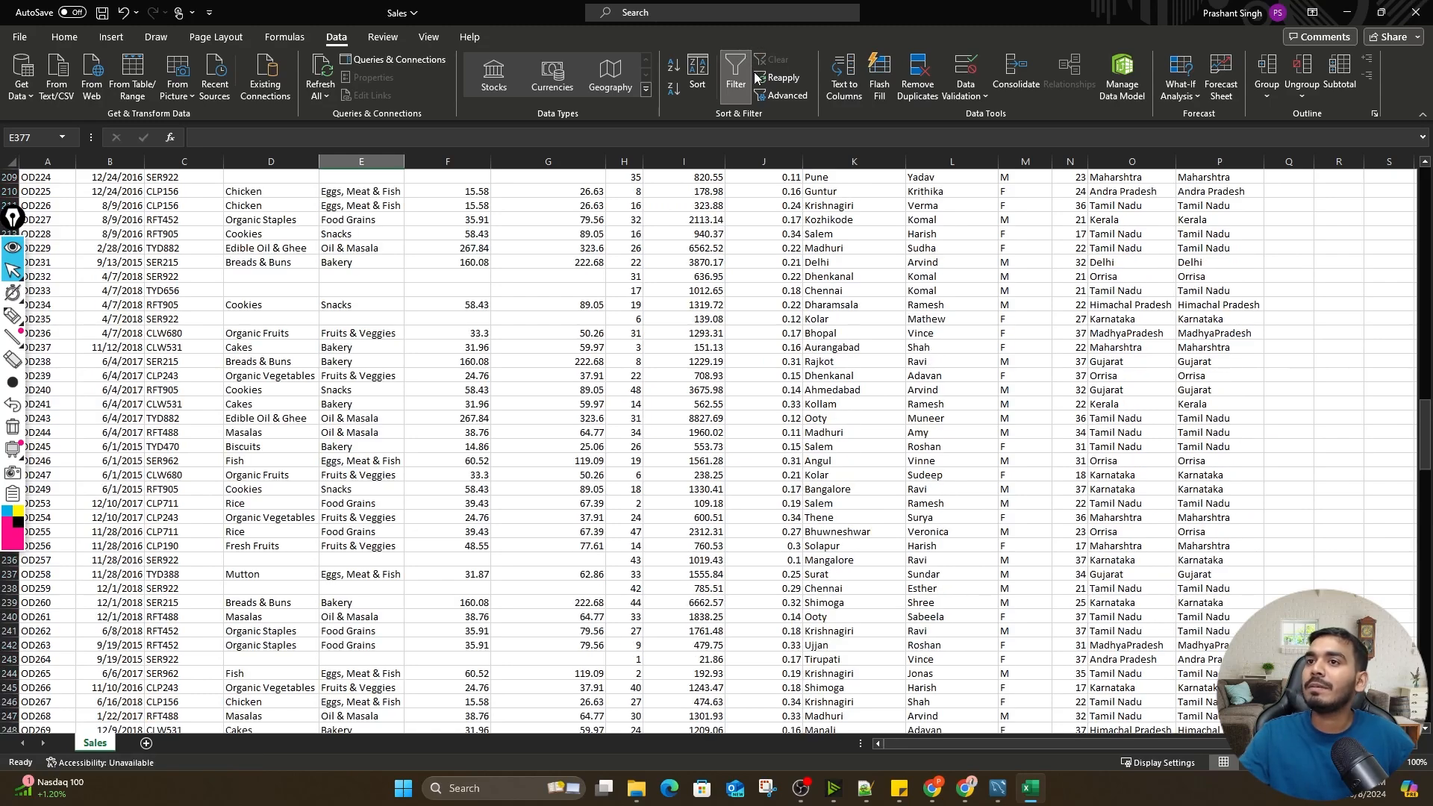
{"action": "left_click", "coordinate": [170, 452]}
{"action": "key", "text": "ctrl+Down"}
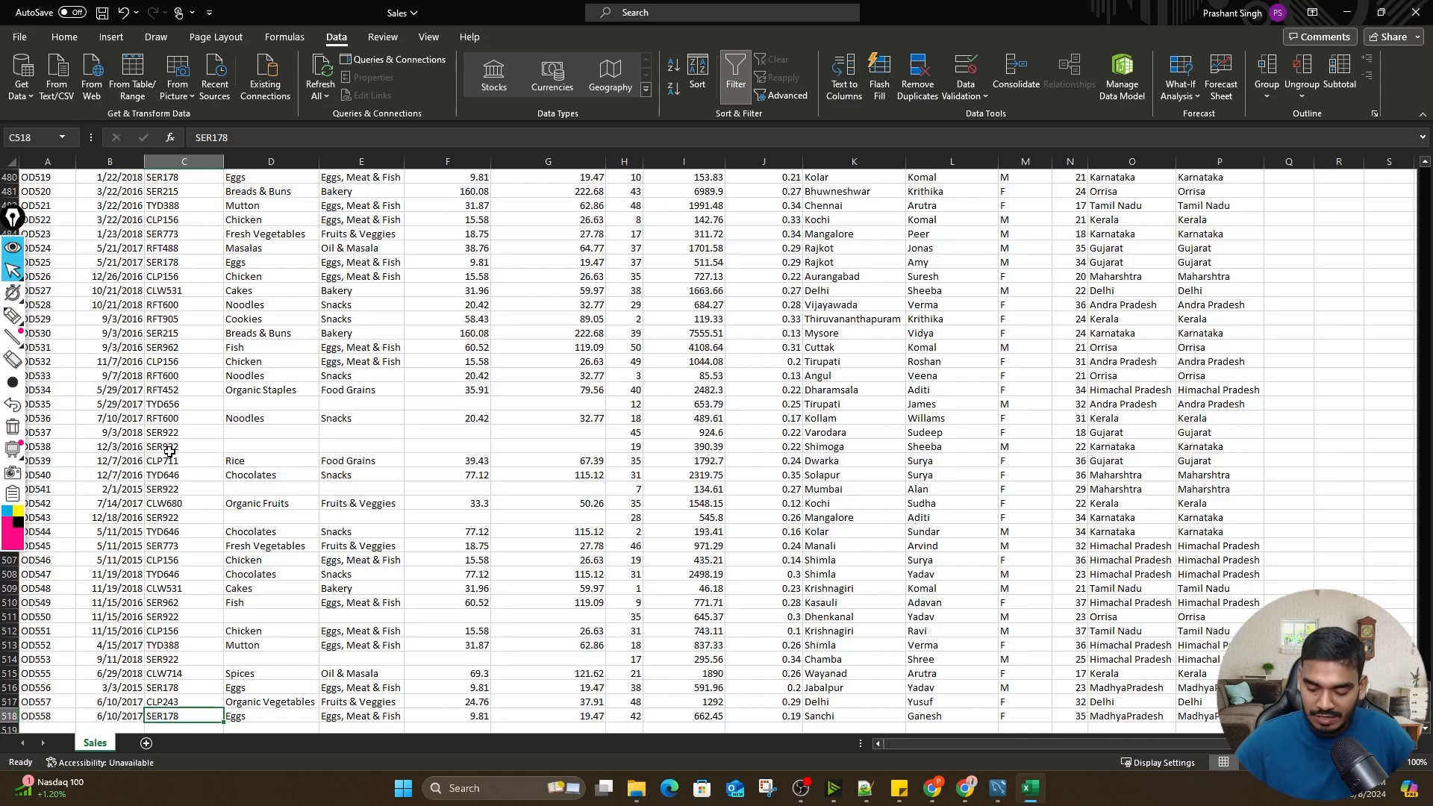
{"action": "key", "text": "ctrl+shift+Up"}
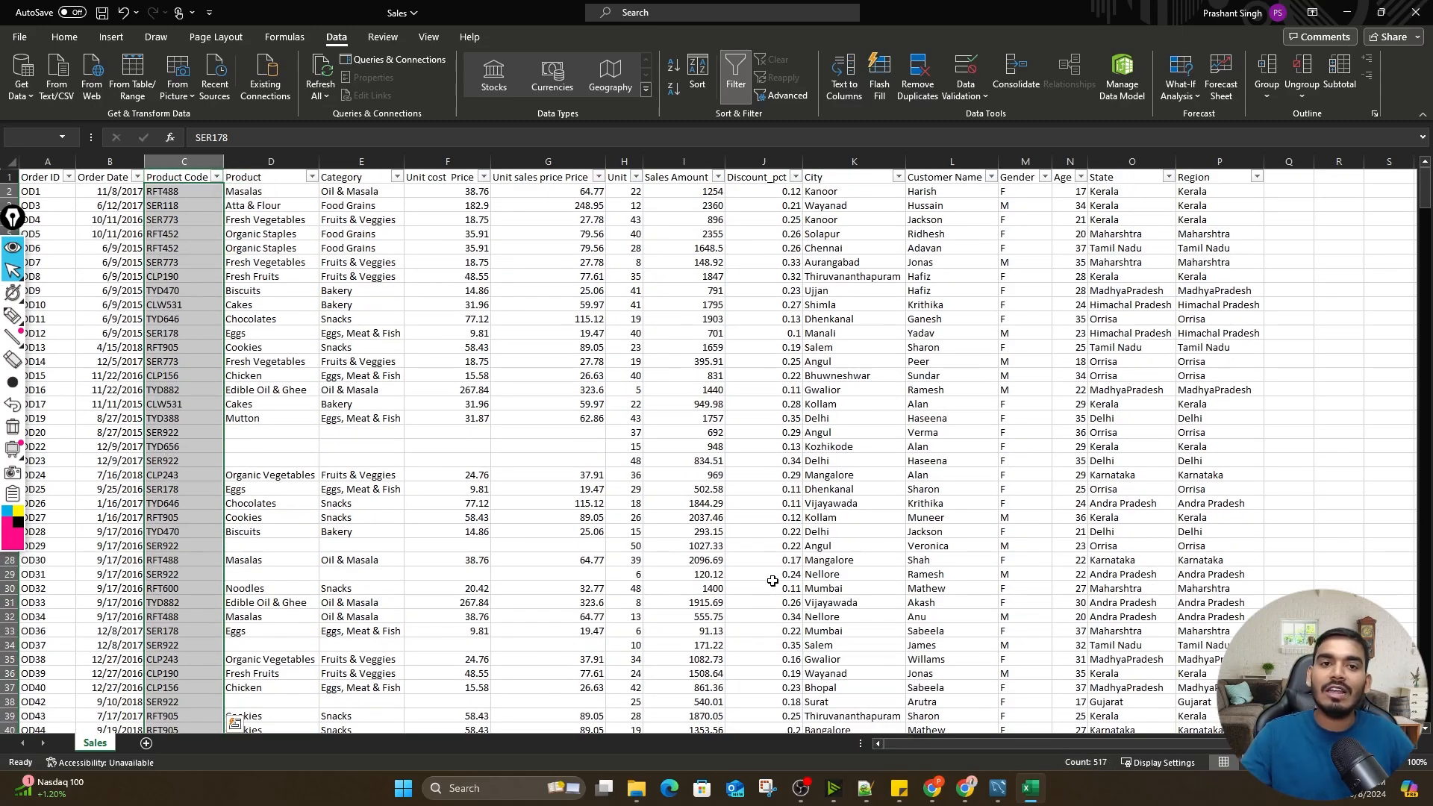
Try entering Null in the first blank Product cell, D19, and clear it again
{"action": "left_click", "coordinate": [476, 432]}
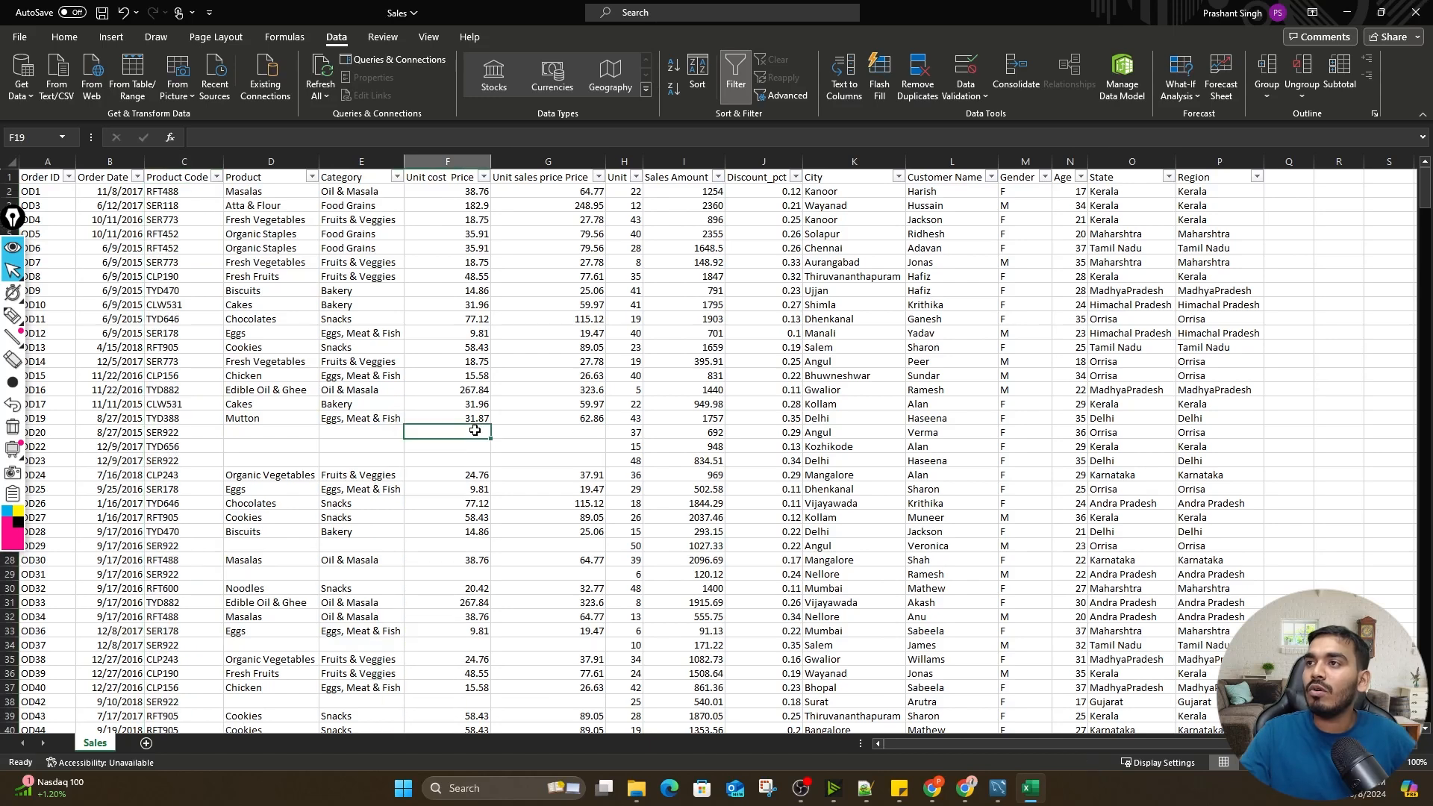
{"action": "left_click_drag", "start_coordinate": [270, 434], "coordinate": [559, 456]}
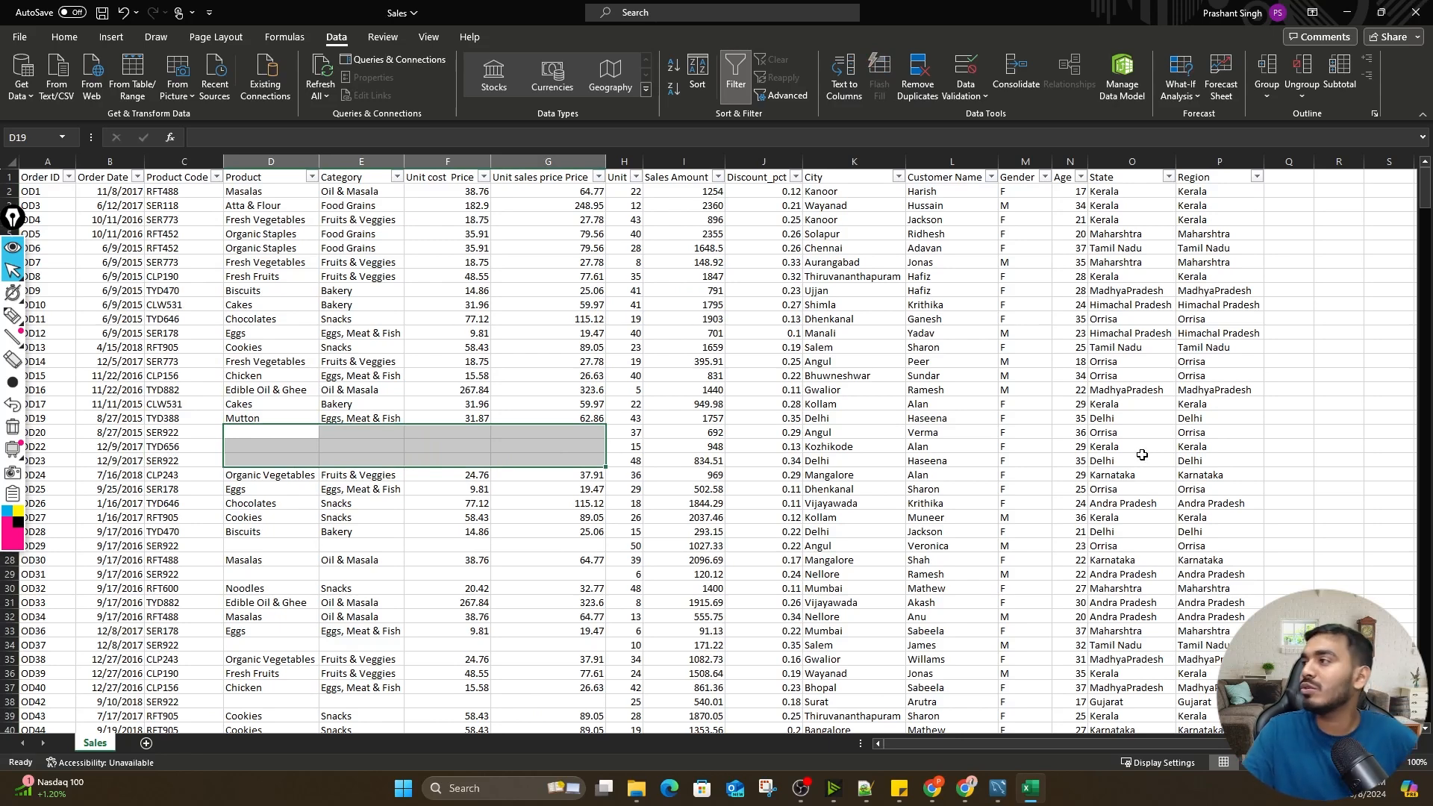
{"action": "left_click_drag", "start_coordinate": [623, 432], "coordinate": [1243, 459]}
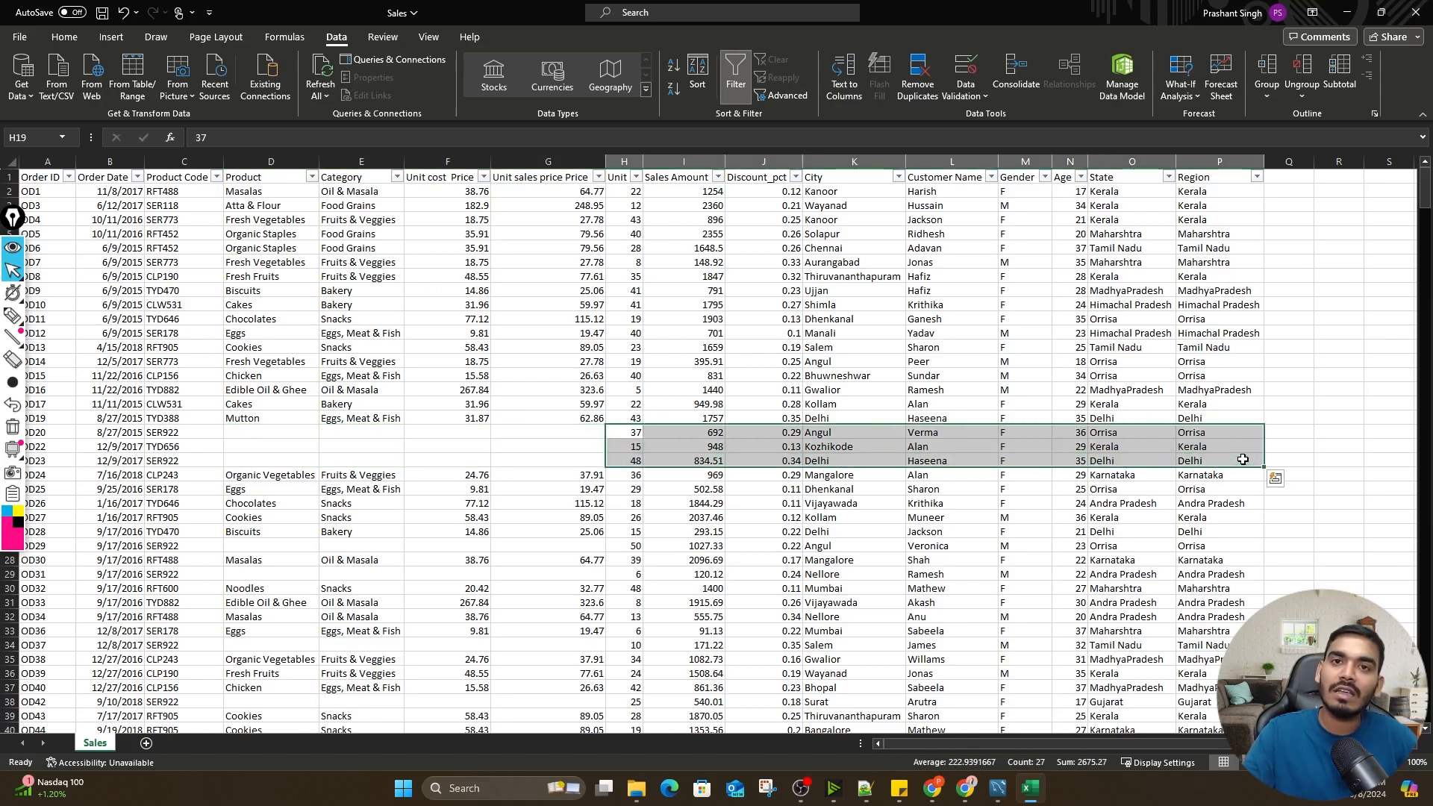
{"action": "left_click", "coordinate": [291, 435]}
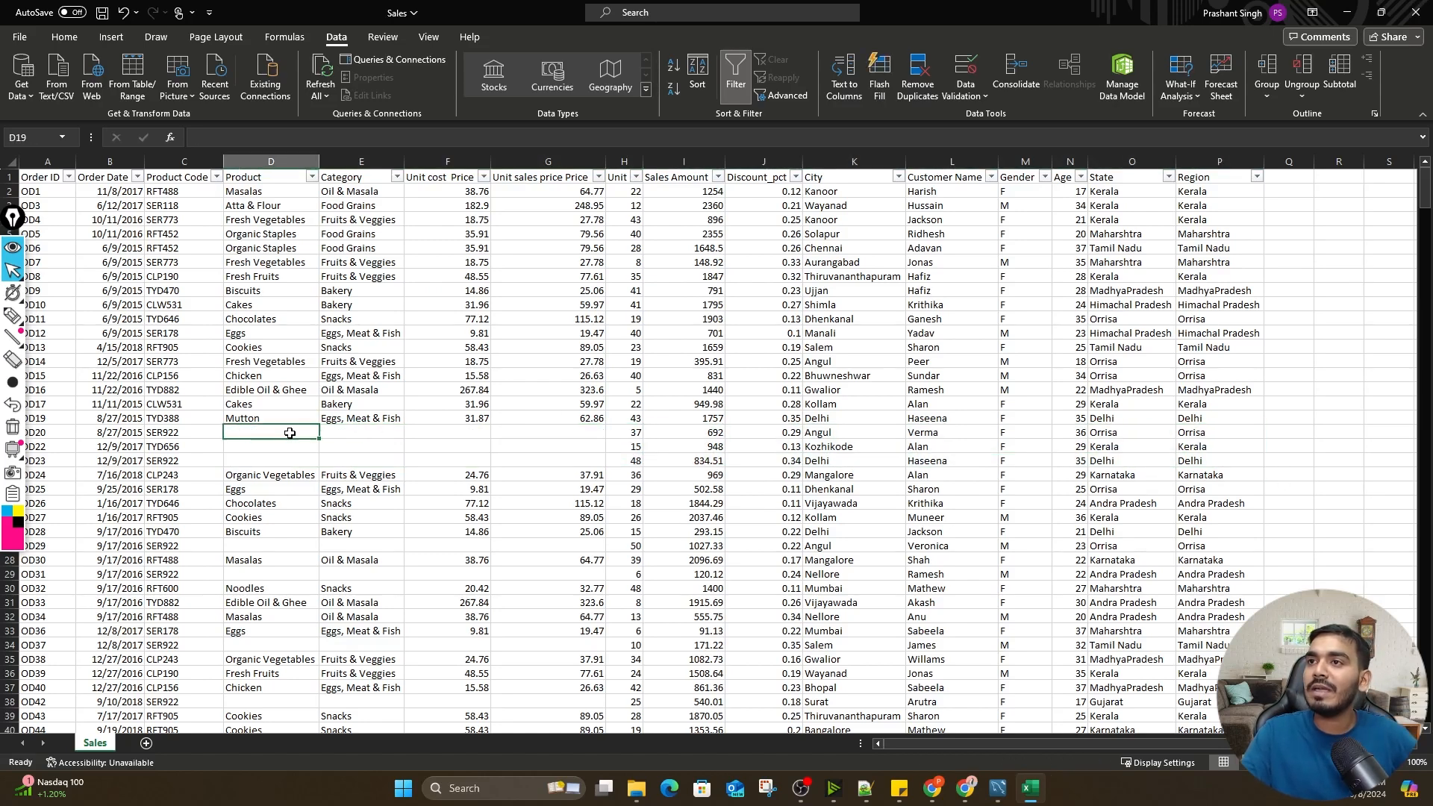
{"action": "type", "text": "Null"}
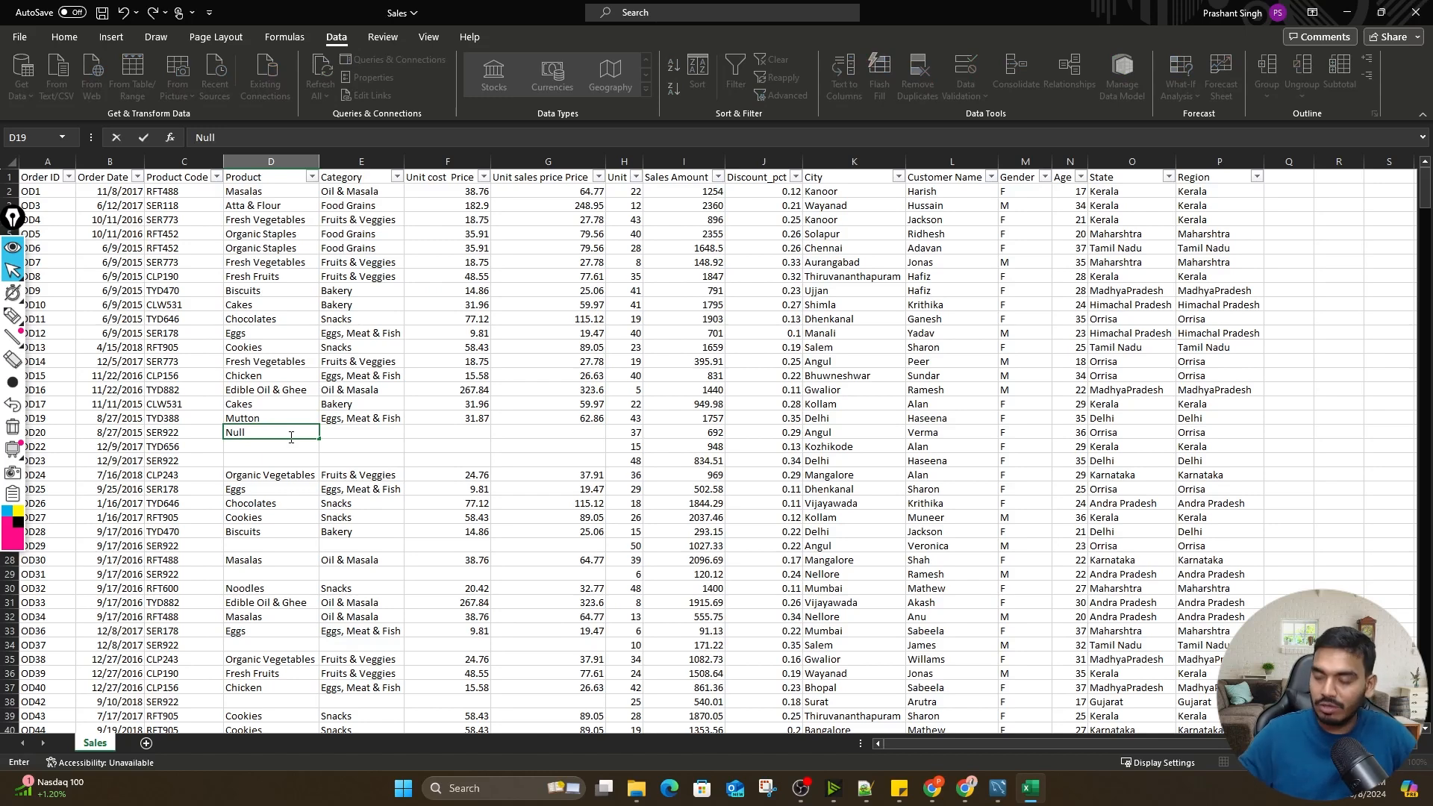
{"action": "key", "text": "Return"}
{"action": "key", "text": "Up"}
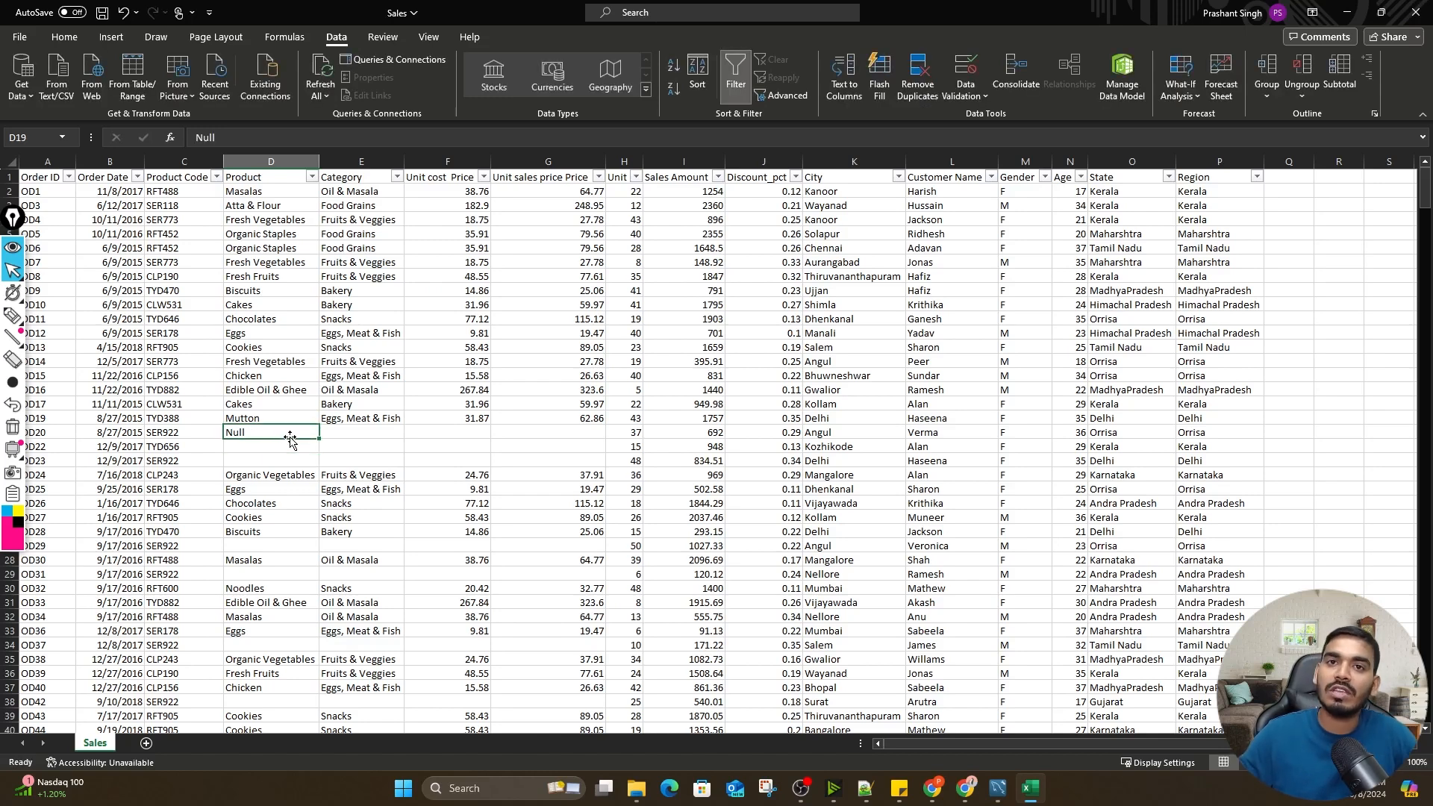
{"action": "key", "text": "Delete"}
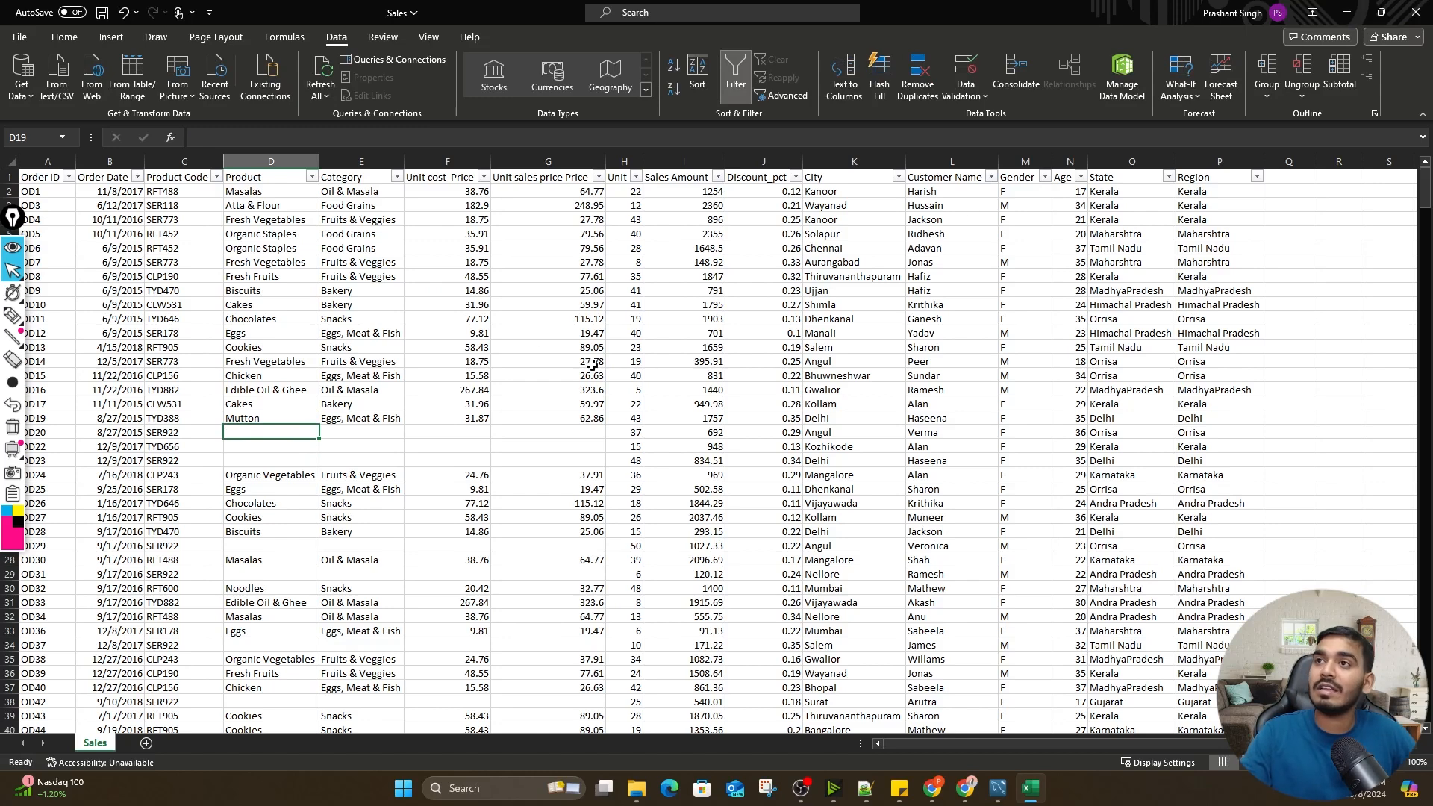
Filter the Product column to show only its blank cells
{"action": "left_click", "coordinate": [310, 278]}
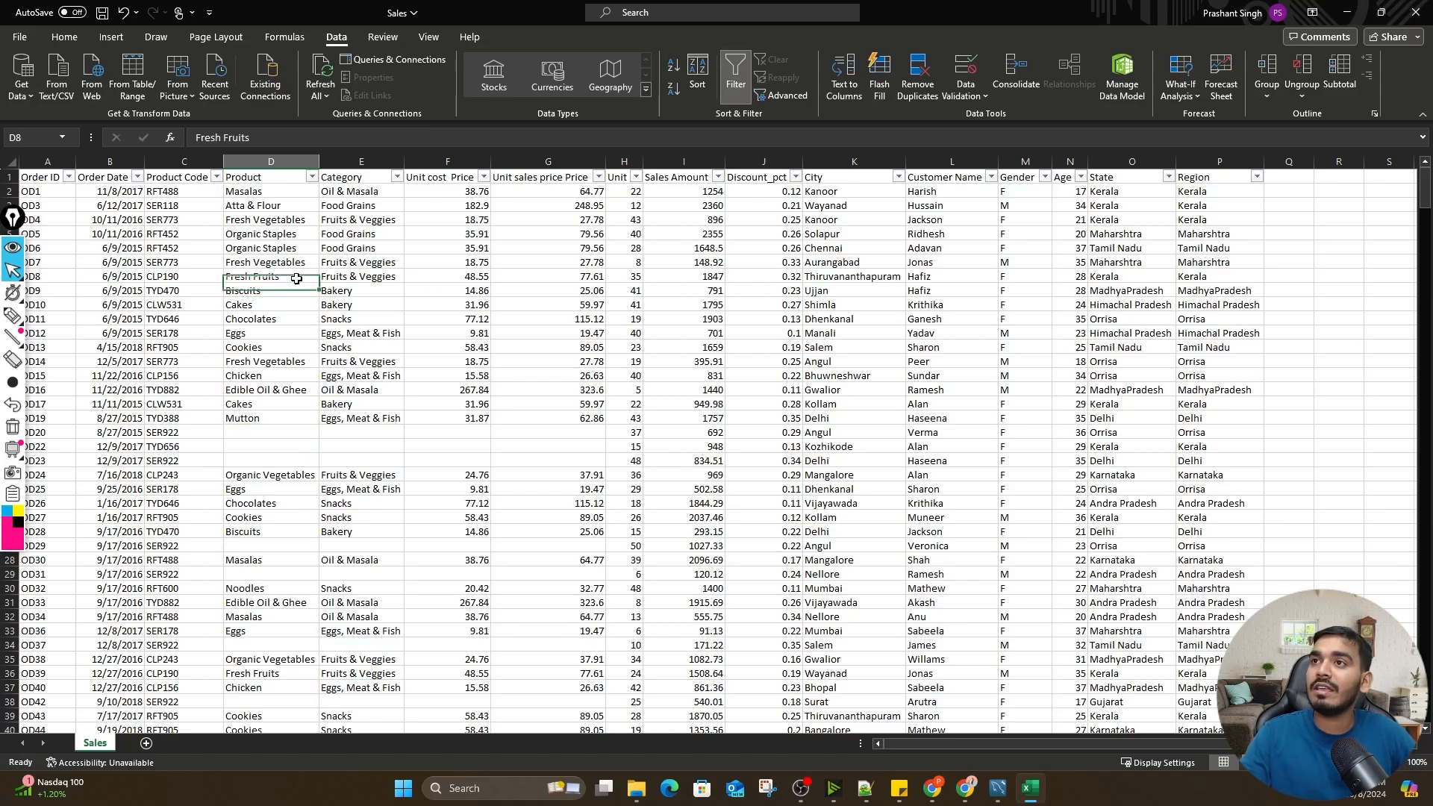
{"action": "left_click", "coordinate": [311, 177]}
{"action": "left_click", "coordinate": [179, 372]}
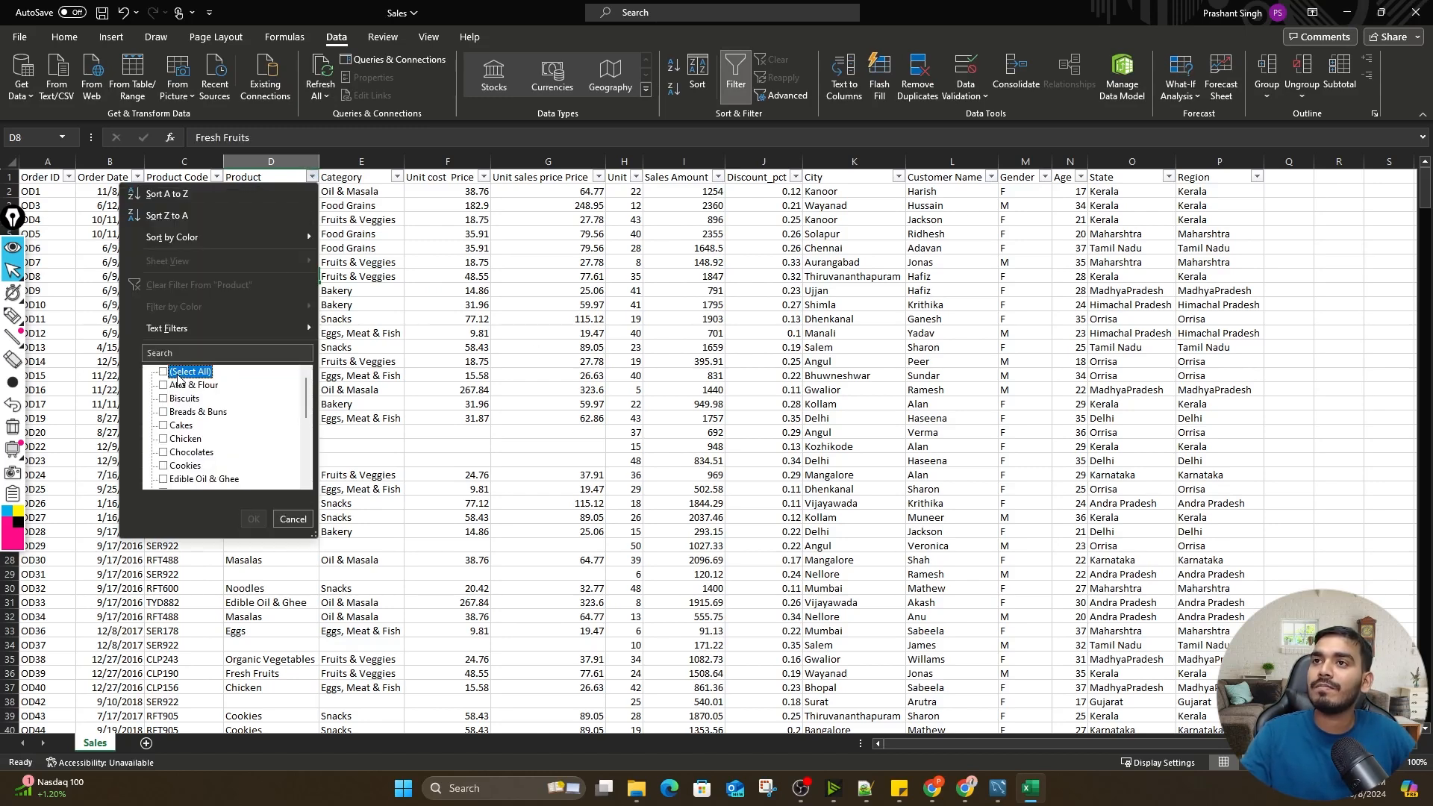
{"action": "left_click_drag", "start_coordinate": [306, 394], "coordinate": [306, 463]}
{"action": "left_click", "coordinate": [179, 479]}
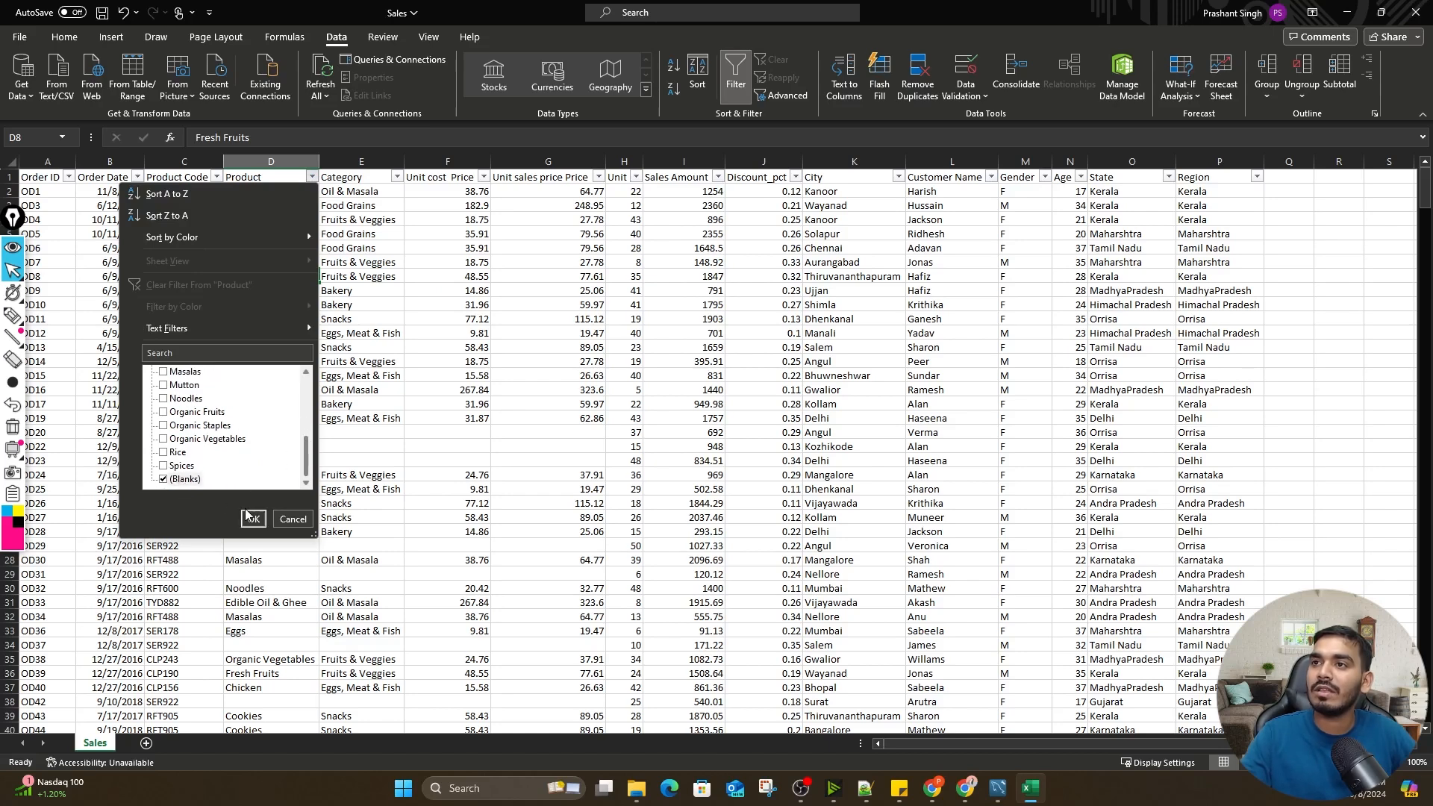
{"action": "left_click", "coordinate": [254, 519]}
{"action": "left_click", "coordinate": [263, 201]}
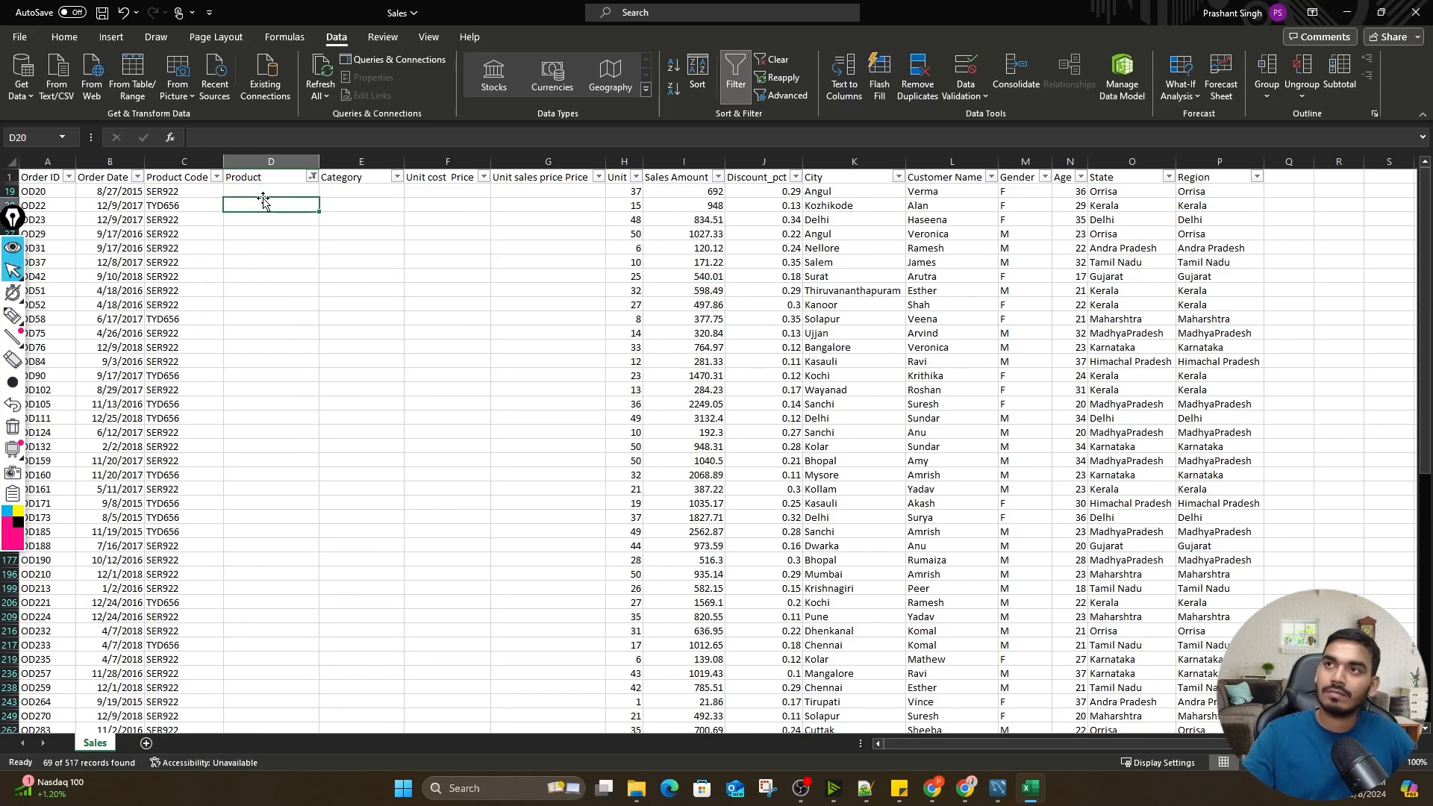
Enter Null in the first filtered Product cell, D19, and copy it into all remaining blank Product cells down to row 514
{"action": "left_click", "coordinate": [264, 191]}
{"action": "type", "text": "N"}
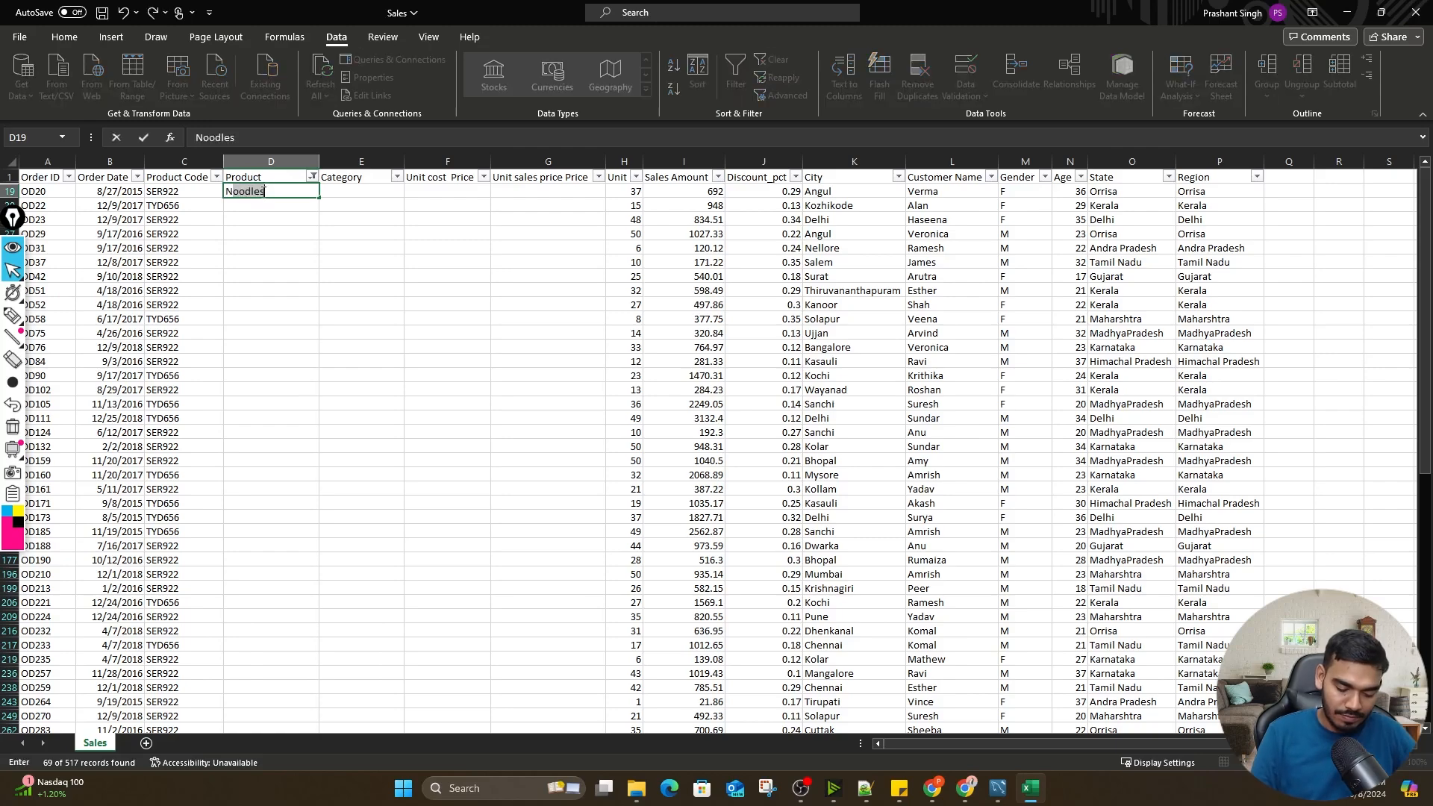
{"action": "type", "text": "ull"}
{"action": "left_click", "coordinate": [262, 192]}
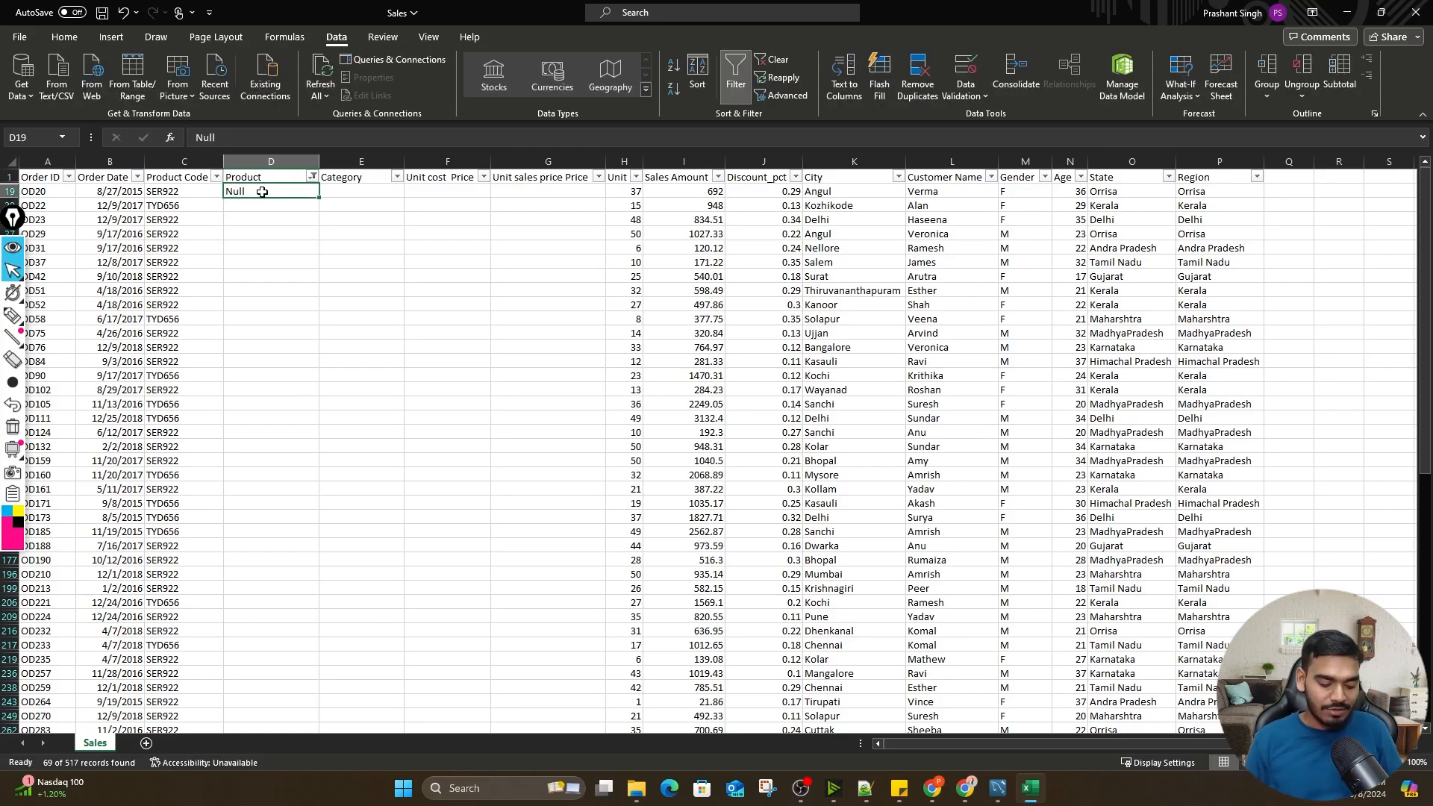
{"action": "key", "text": "ctrl+c"}
{"action": "key", "text": "Left"}
{"action": "key", "text": "Right"}
{"action": "key", "text": "Down"}
{"action": "key", "text": "ctrl+shift+Down"}
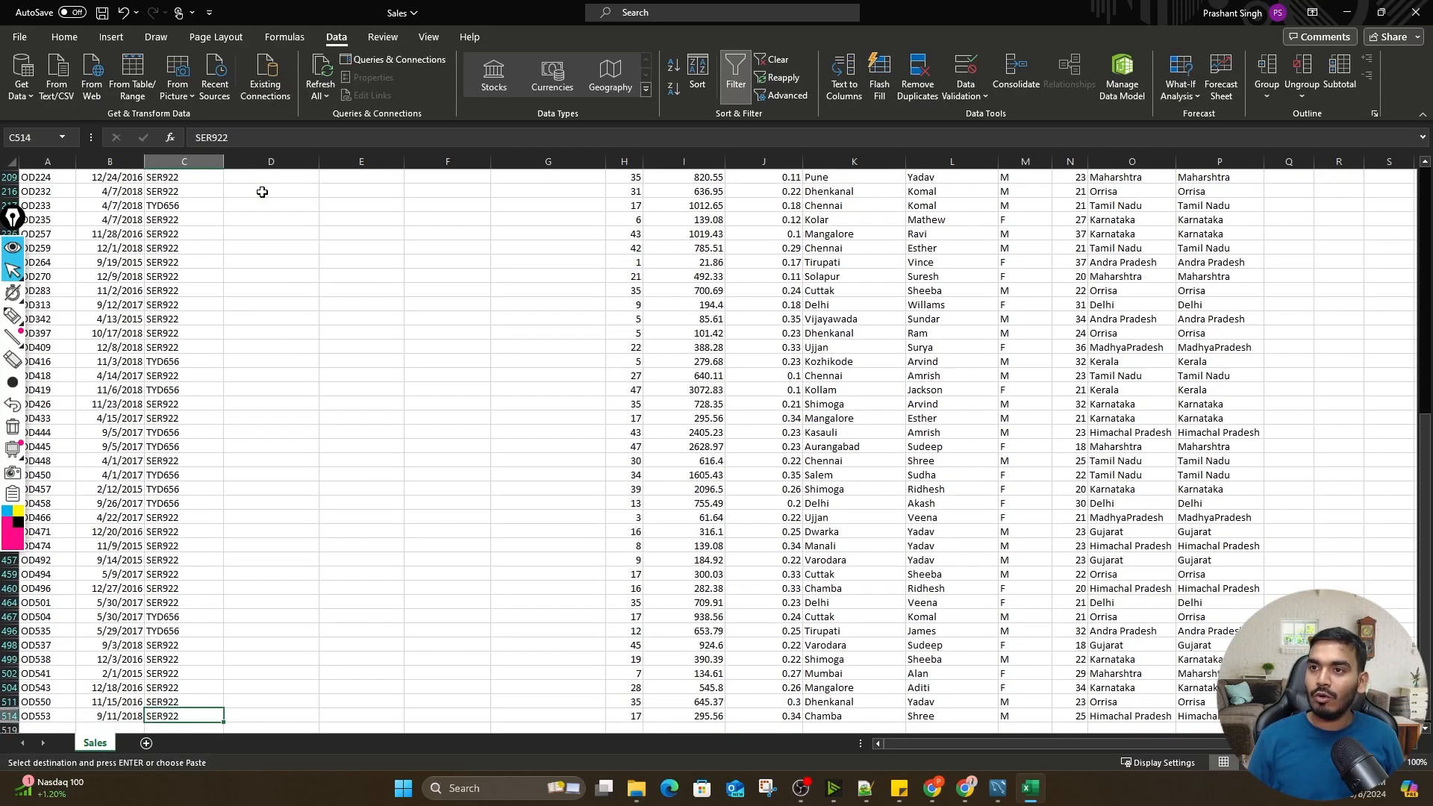
{"action": "key", "text": "ctrl+BackSpace"}
{"action": "key", "text": "ctrl+v"}
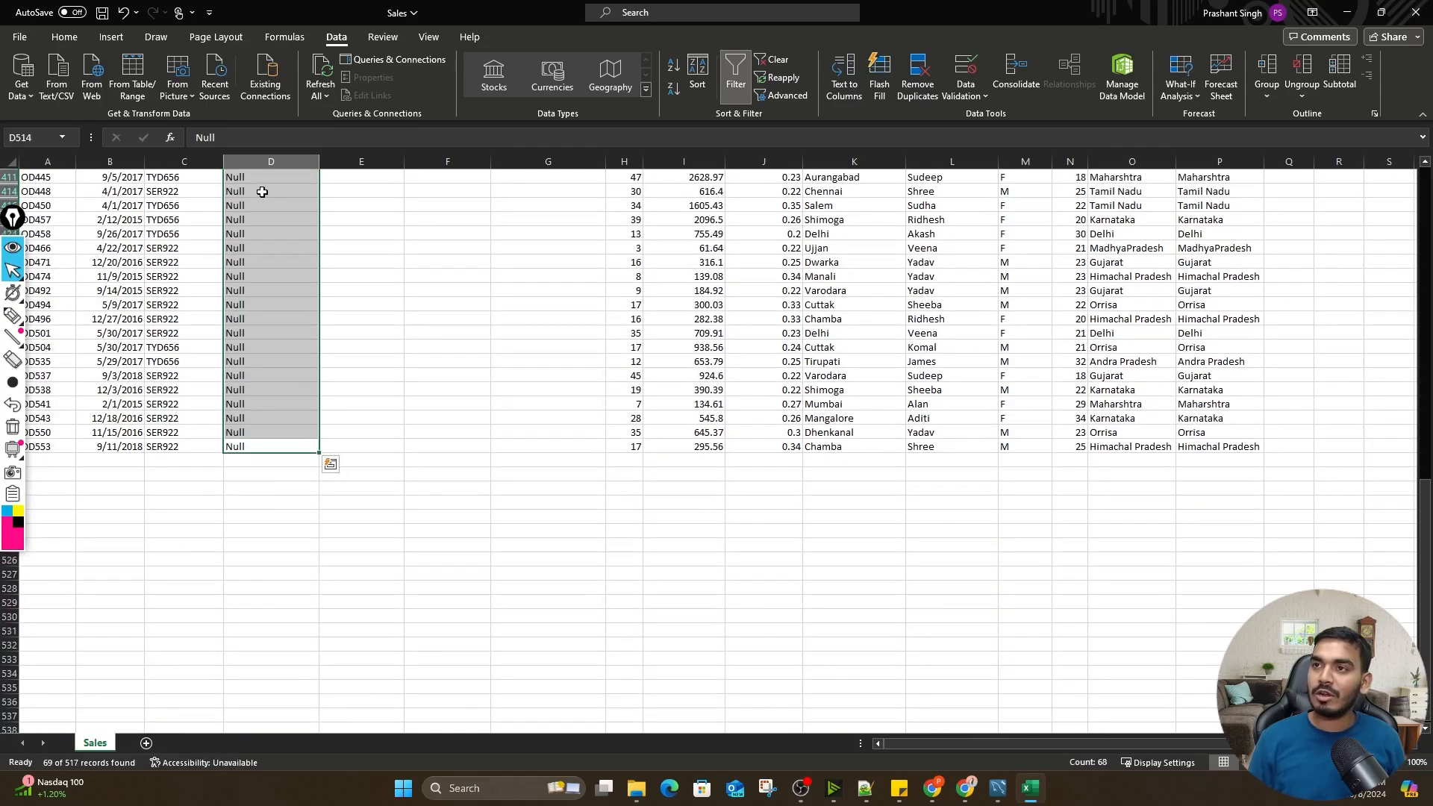
Copy Null from the Product column into the blank Category, Unit cost Price and Unit sales price Price cells of the filtered rows
{"action": "scroll", "coordinate": [262, 192], "scroll_direction": "up", "scroll_amount": 5}
{"action": "left_click", "coordinate": [262, 192]}
{"action": "key", "text": "ctrl+c"}
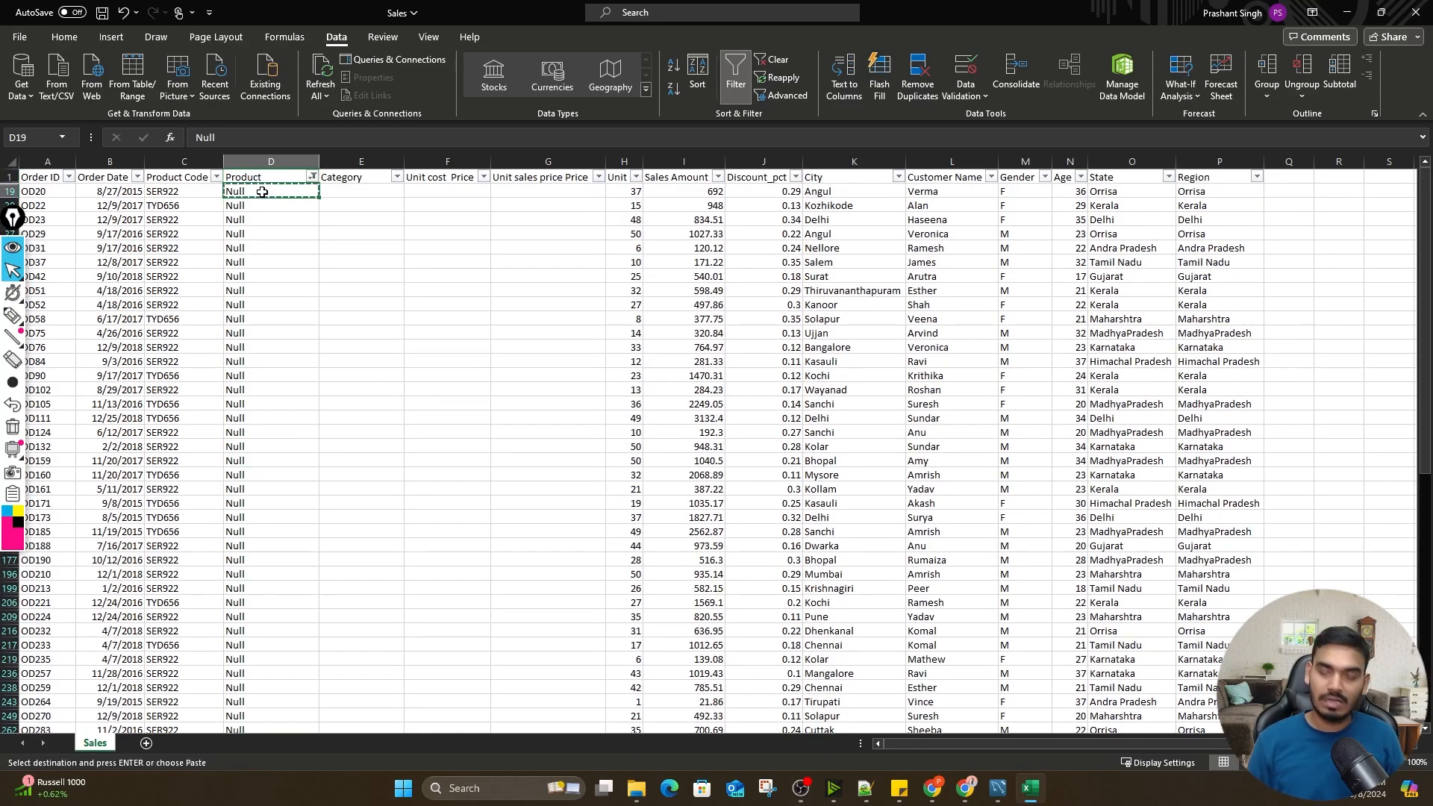
{"action": "key", "text": "Right"}
{"action": "key", "text": "Right"}
{"action": "key", "text": "Down"}
{"action": "key", "text": "Left"}
{"action": "key", "text": "Left"}
{"action": "key", "text": "Up"}
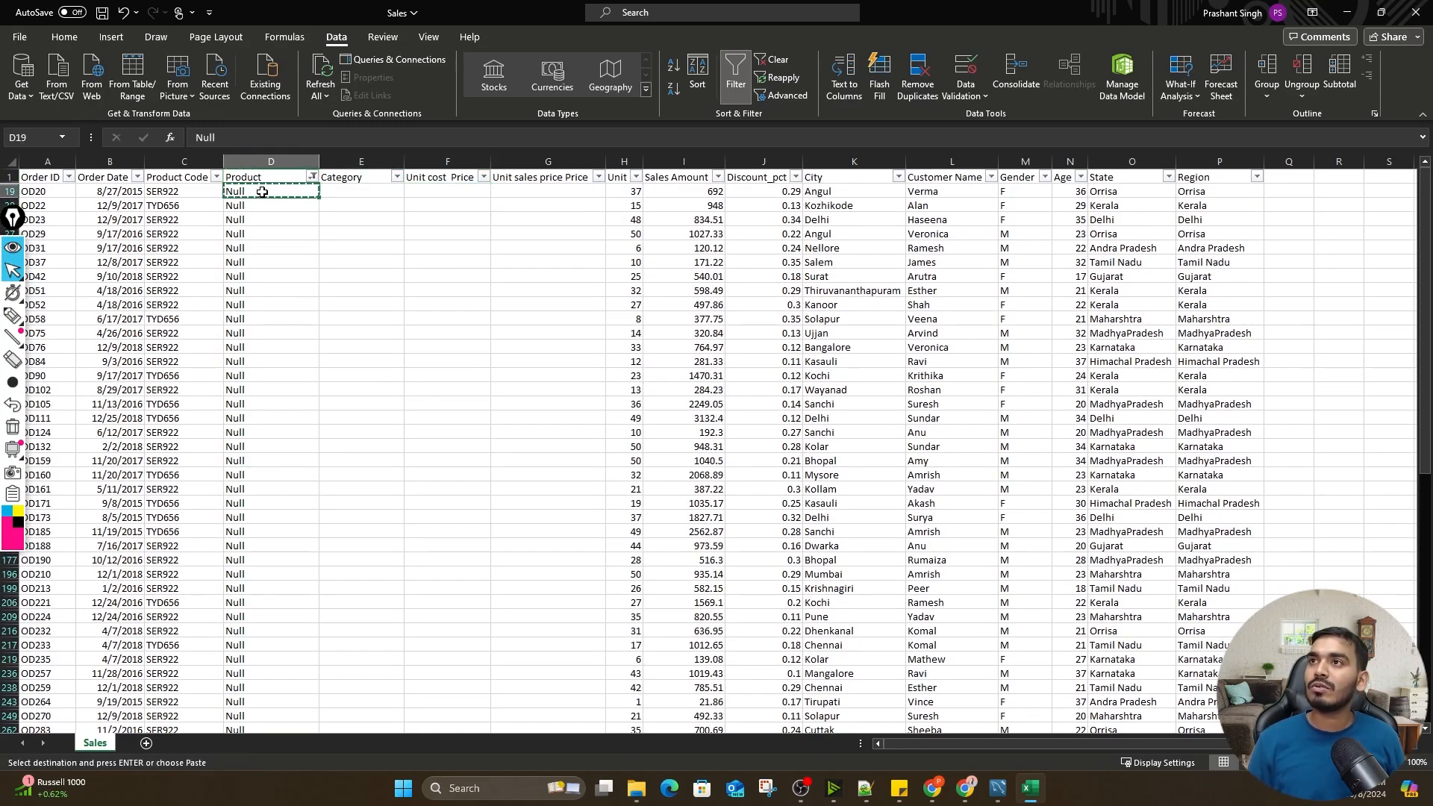
{"action": "key", "text": "ctrl+Down"}
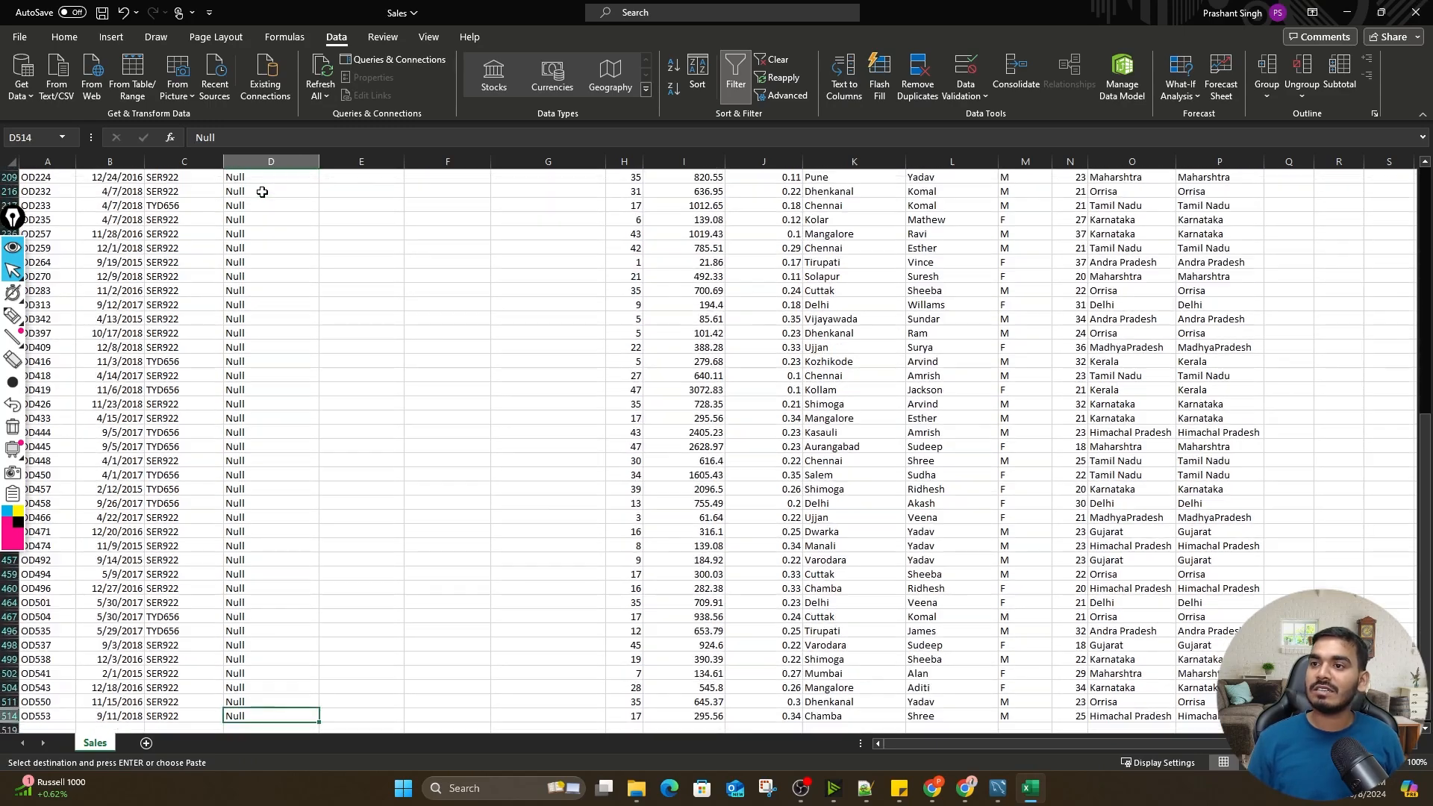
{"action": "key", "text": "Right"}
{"action": "key", "text": "shift+Right"}
{"action": "key", "text": "shift+Right"}
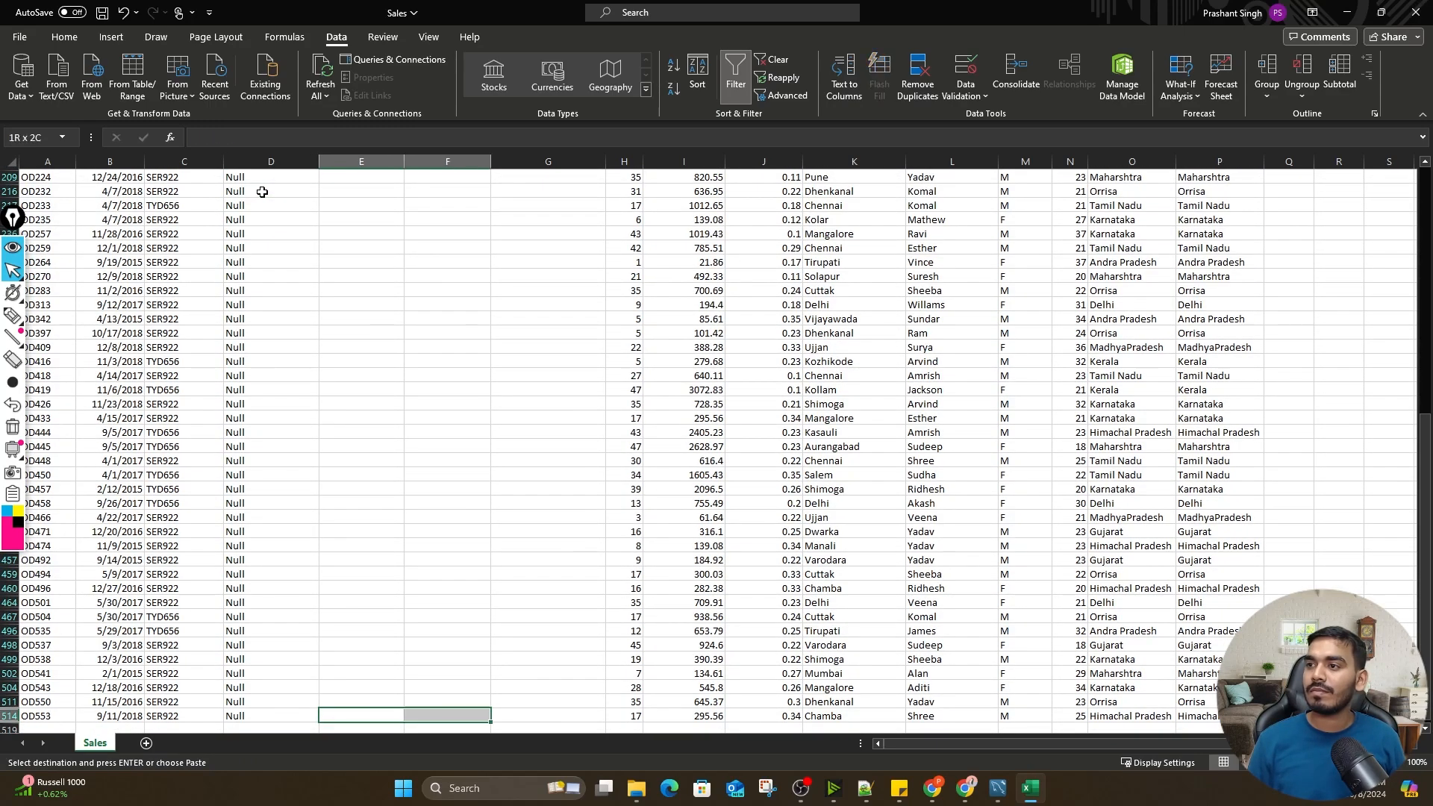
{"action": "key", "text": "ctrl+shift+Up"}
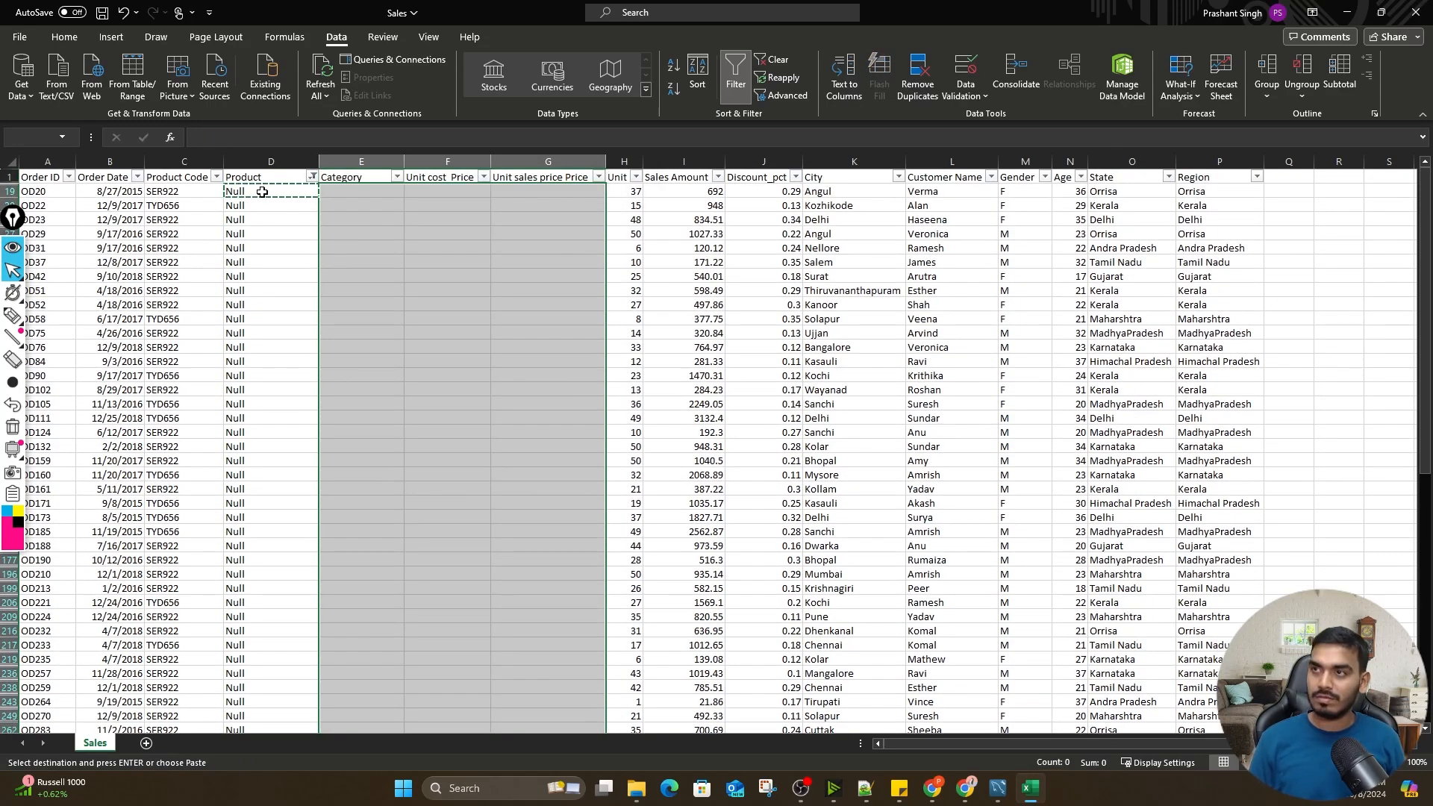
{"action": "key", "text": "Return"}
{"action": "key", "text": "ctrl+Up"}
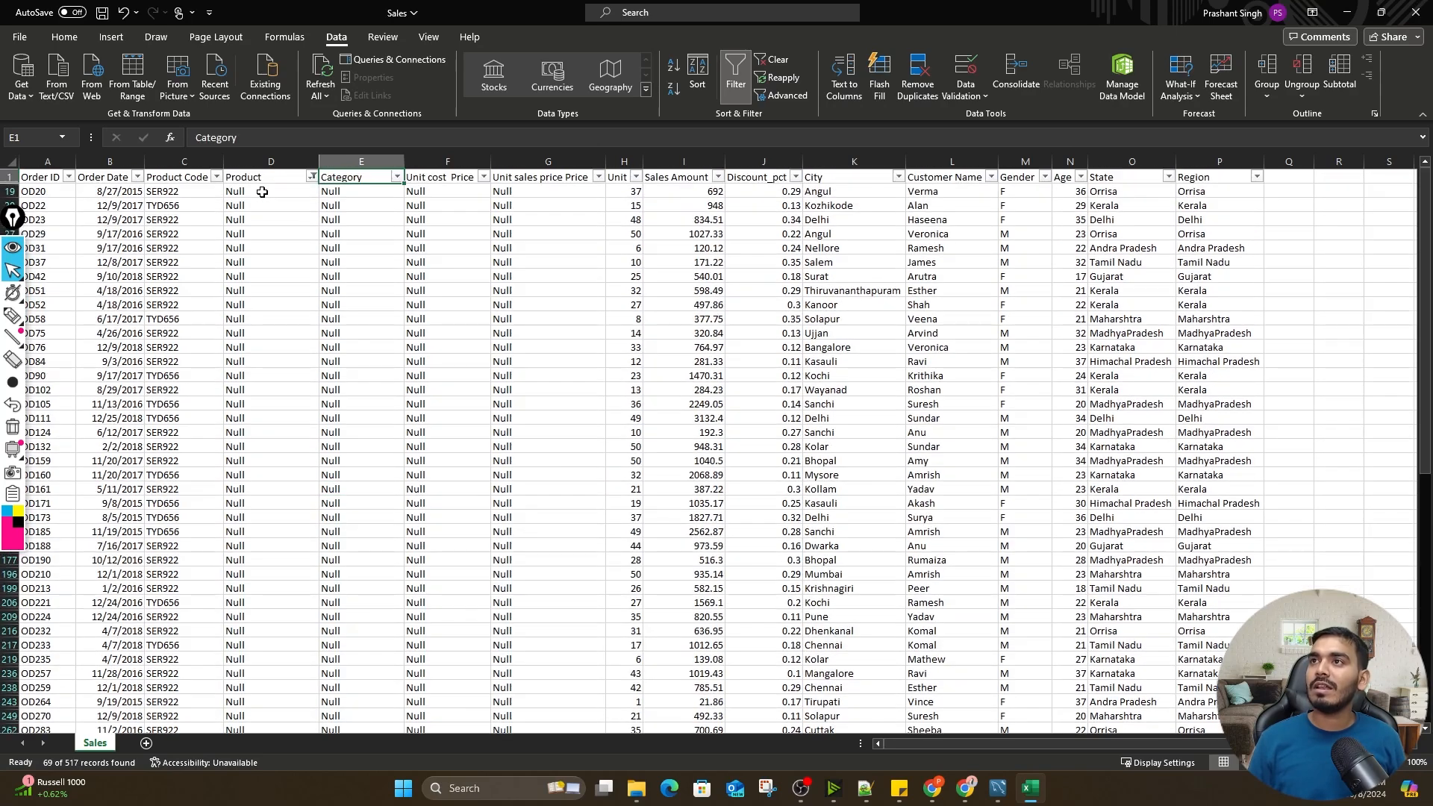
Clear the Product filter to show all rows and save the Sales CSV file
{"action": "left_click", "coordinate": [775, 59]}
{"action": "left_click", "coordinate": [436, 292]}
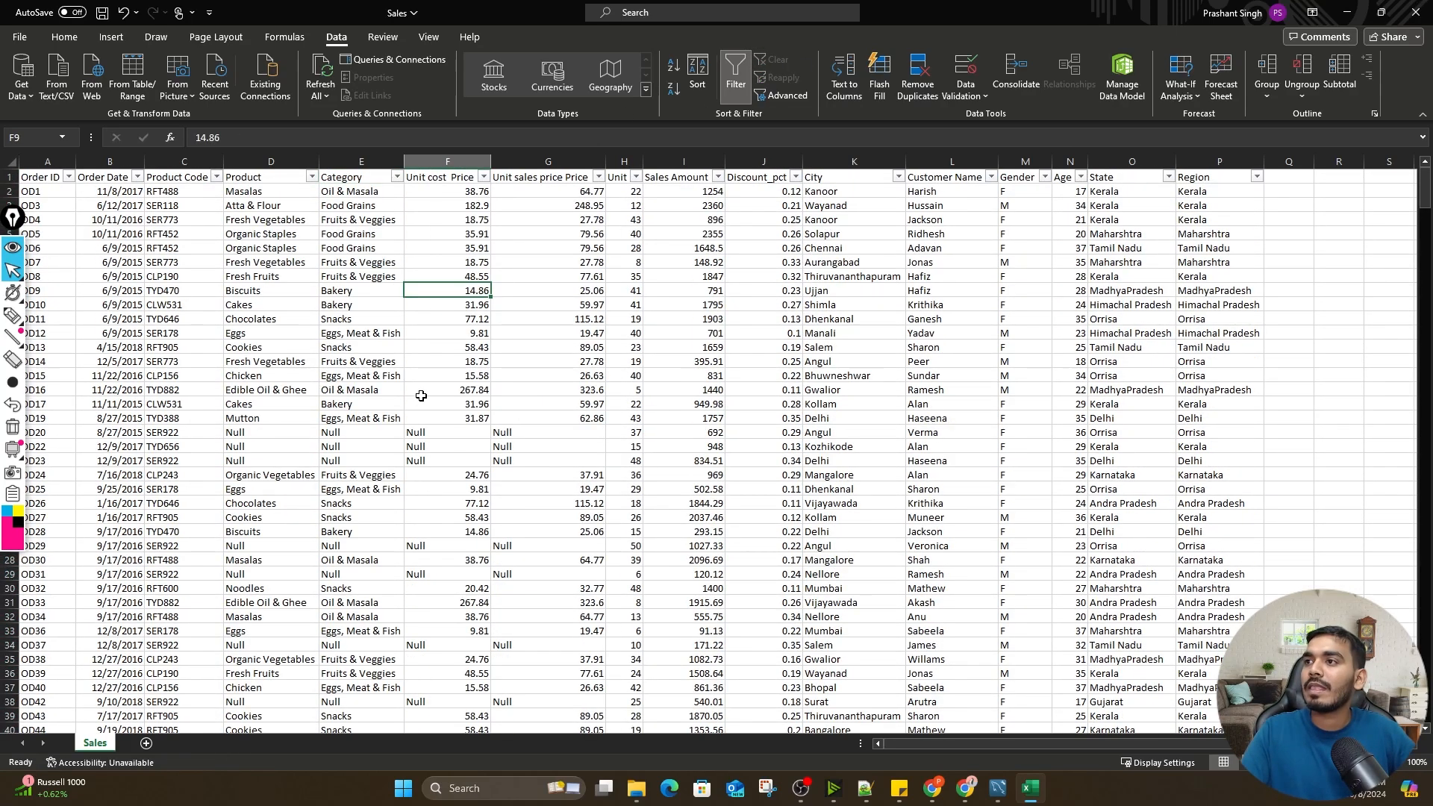
{"action": "key", "text": "ctrl+s"}
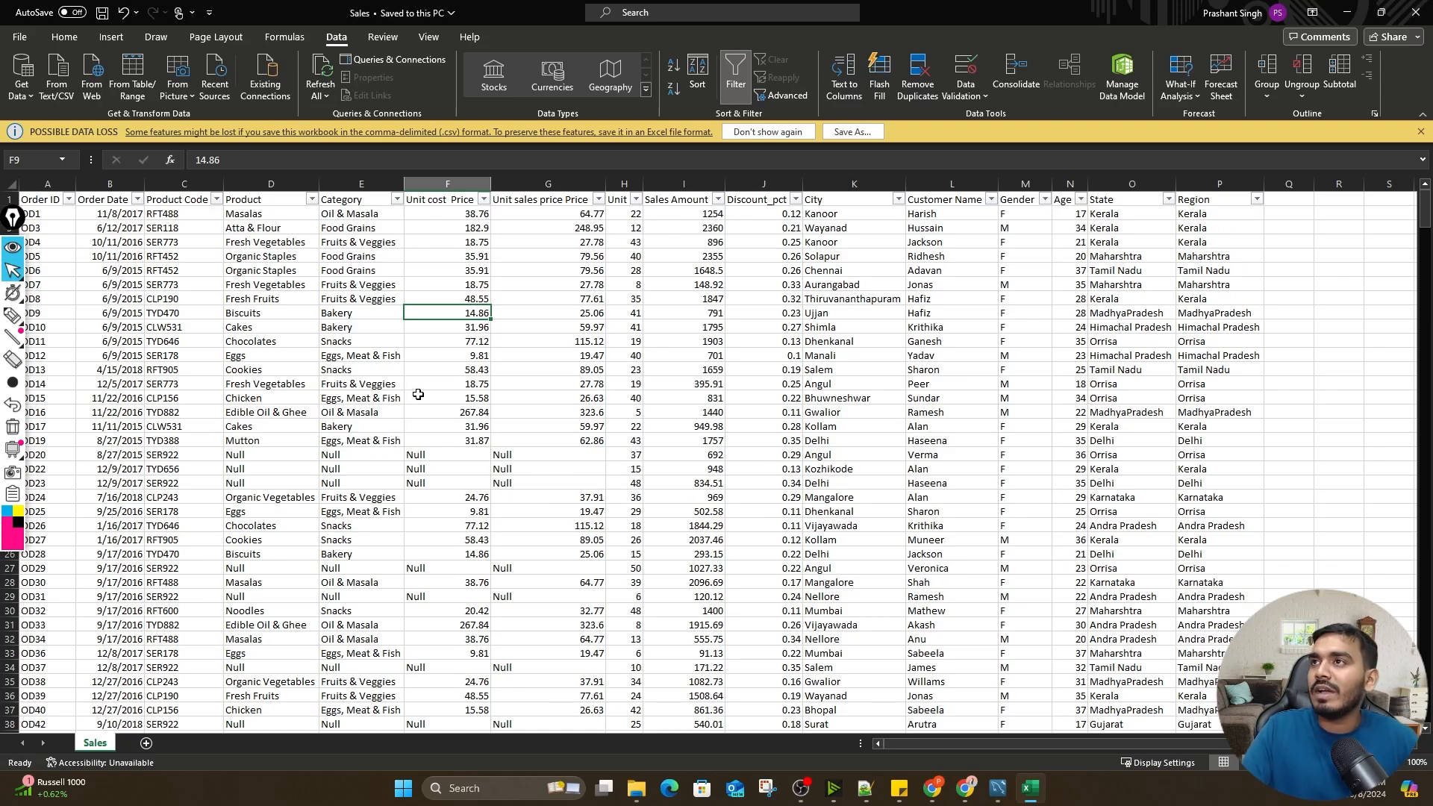
{"action": "left_click", "coordinate": [427, 464]}
{"action": "left_click", "coordinate": [440, 453]}
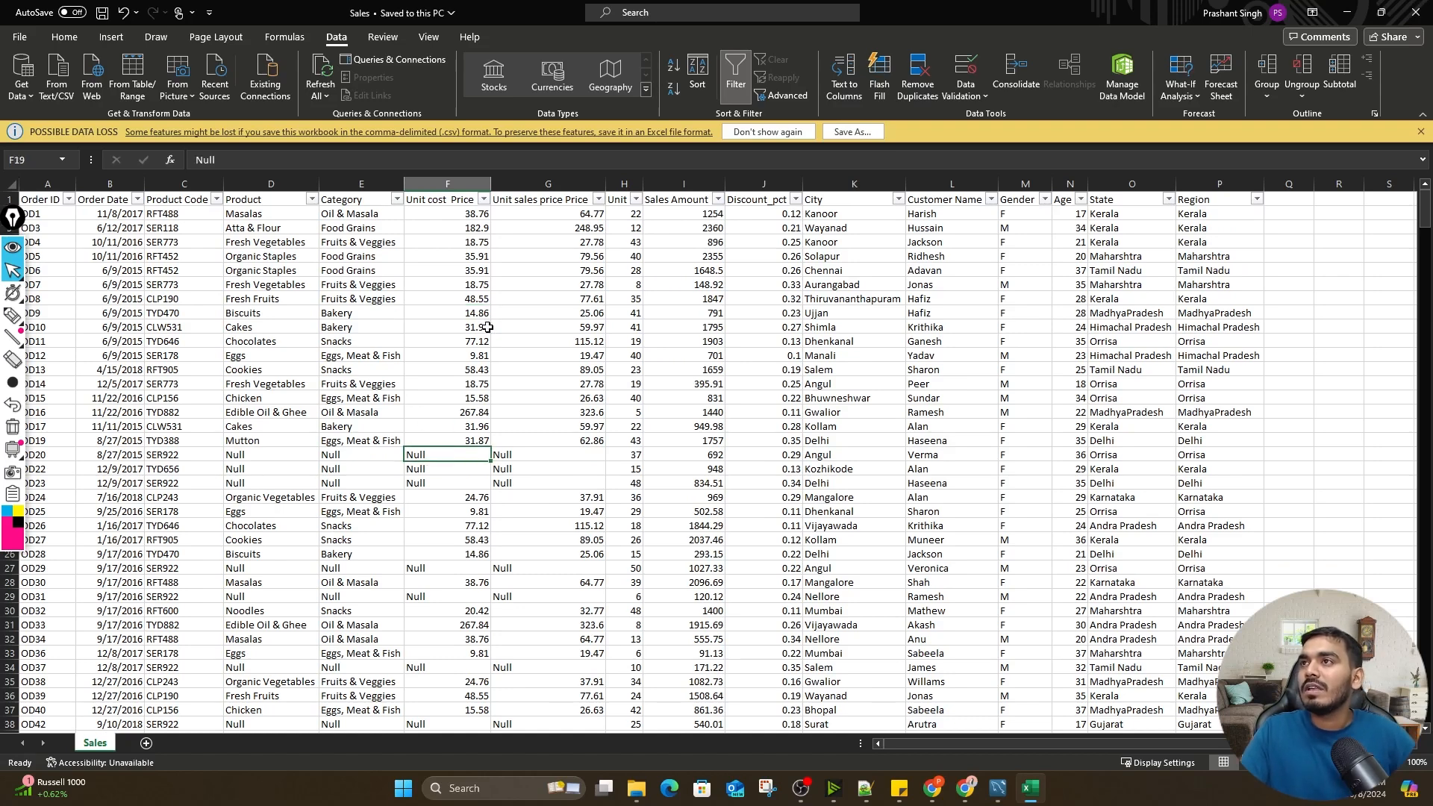
{"action": "left_click", "coordinate": [454, 255]}
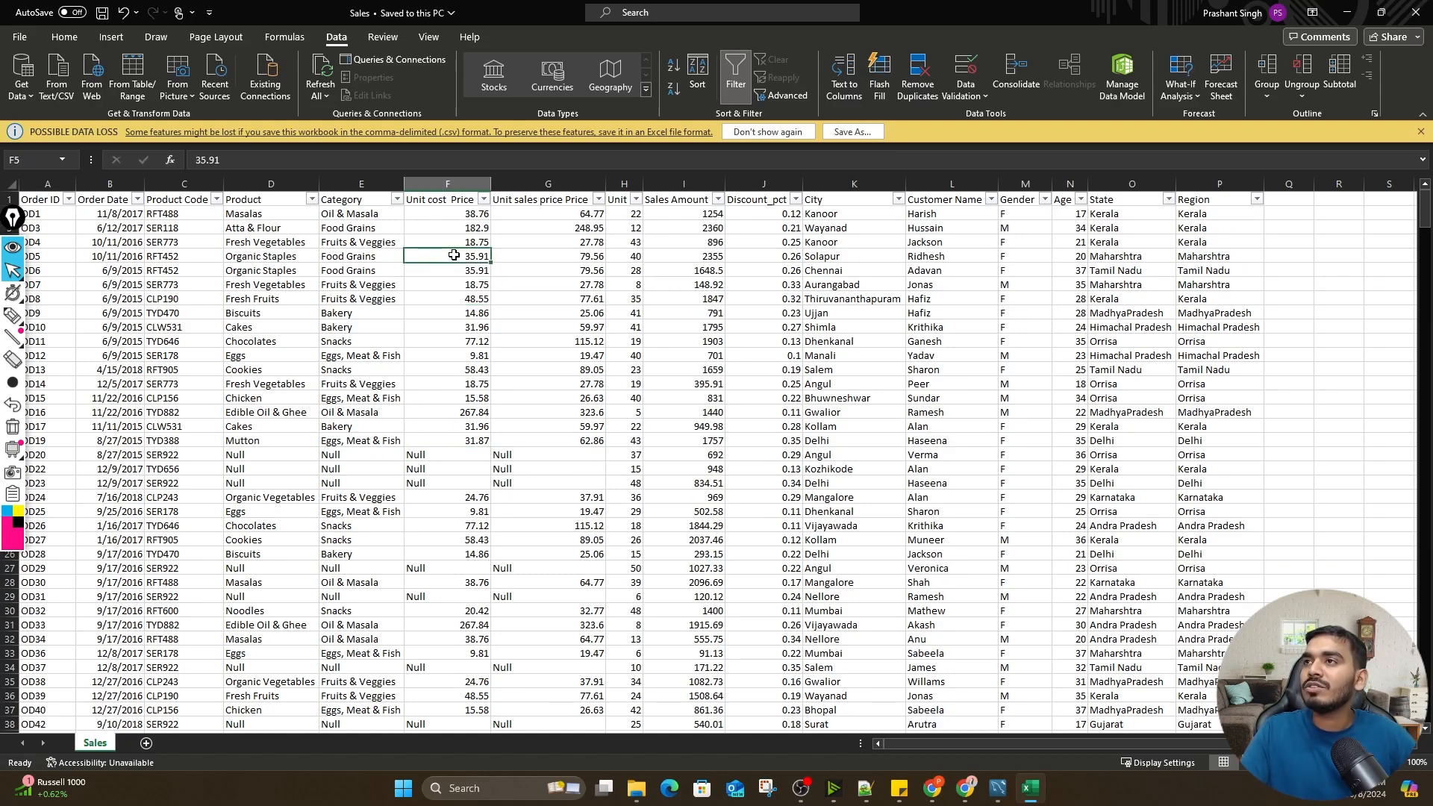
{"action": "left_click", "coordinate": [456, 412]}
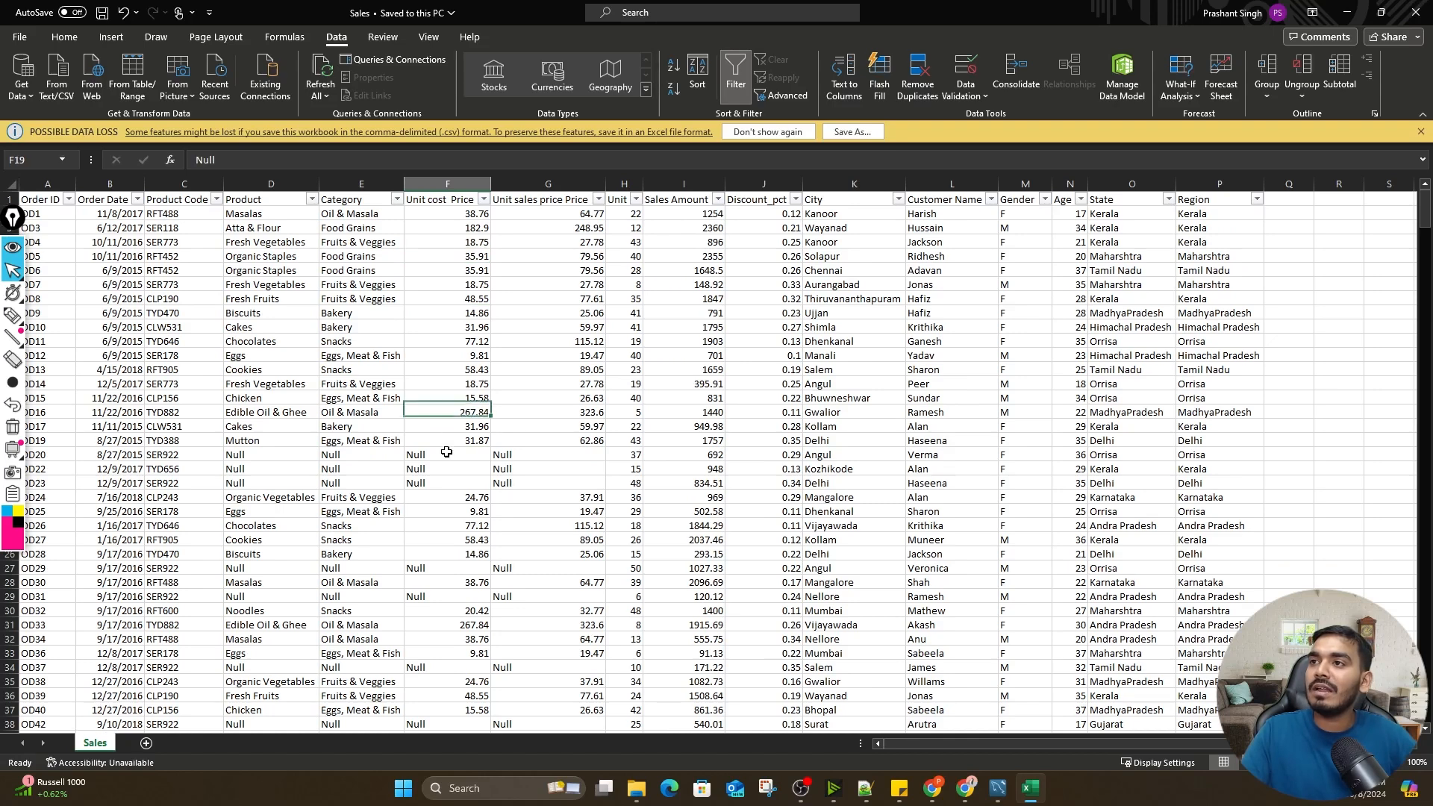
{"action": "left_click", "coordinate": [446, 453]}
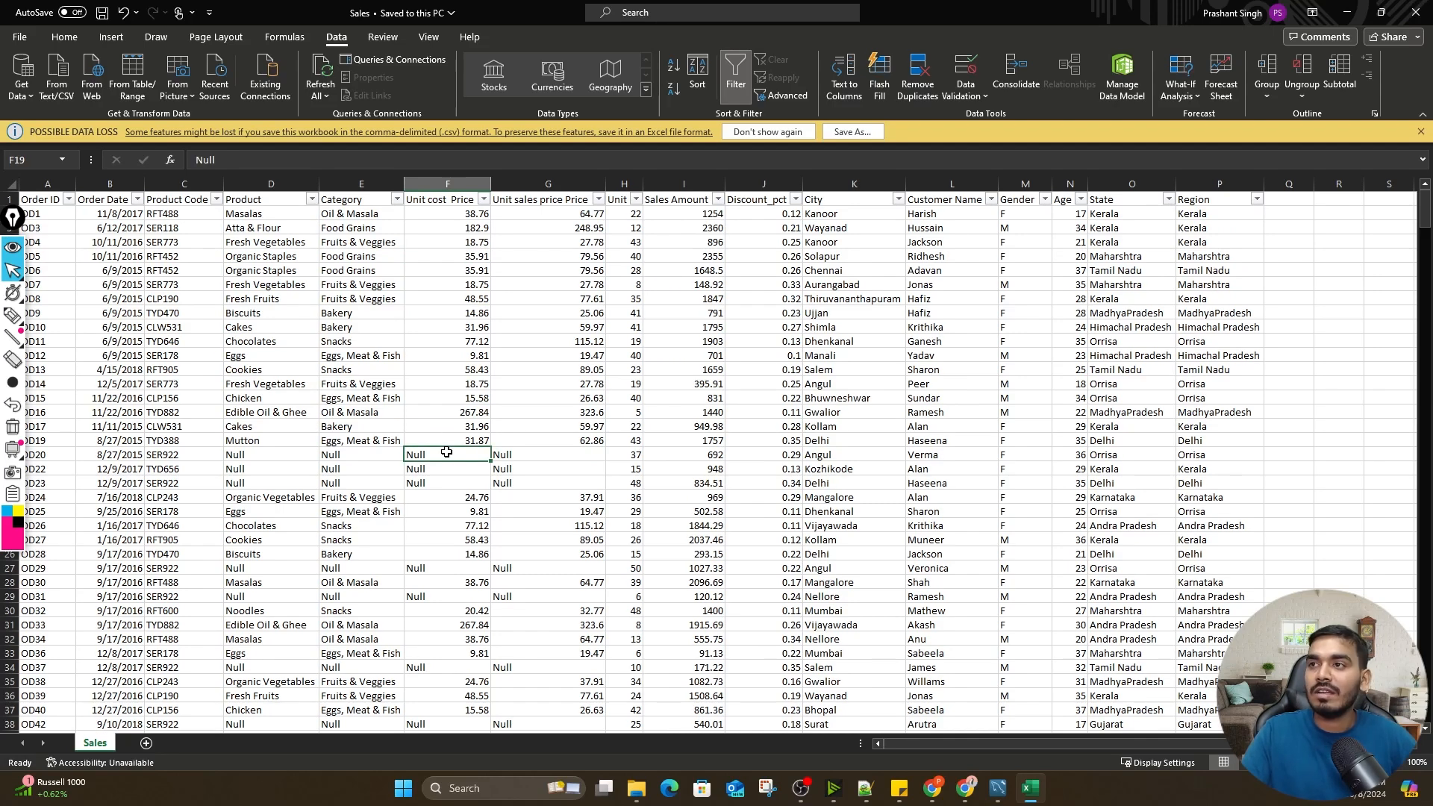
Save the Sales CSV file again and close the workbook to return to MySQL Workbench
{"action": "left_click", "coordinate": [450, 381]}
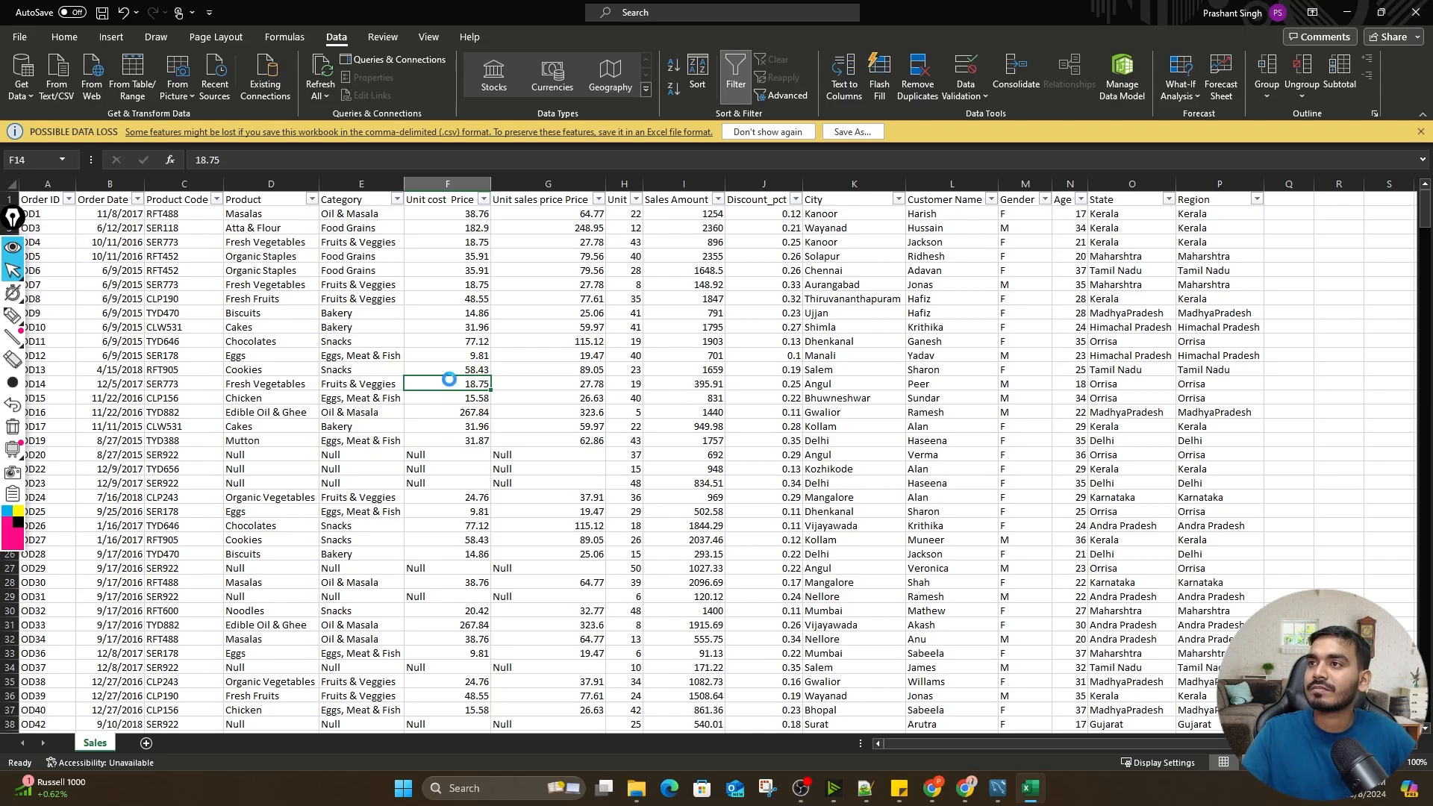
{"action": "key", "text": "ctrl+s"}
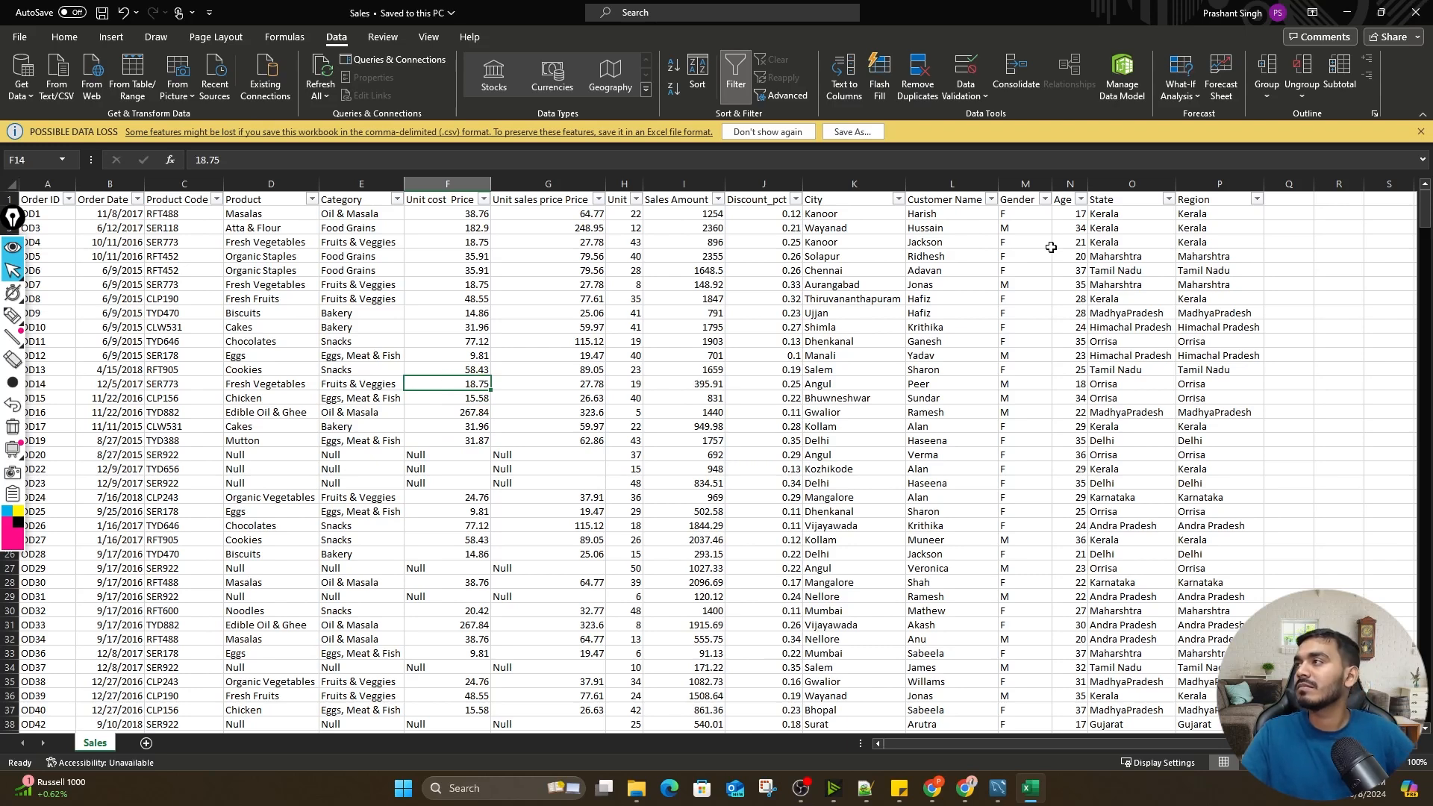
{"action": "left_click", "coordinate": [1415, 13]}
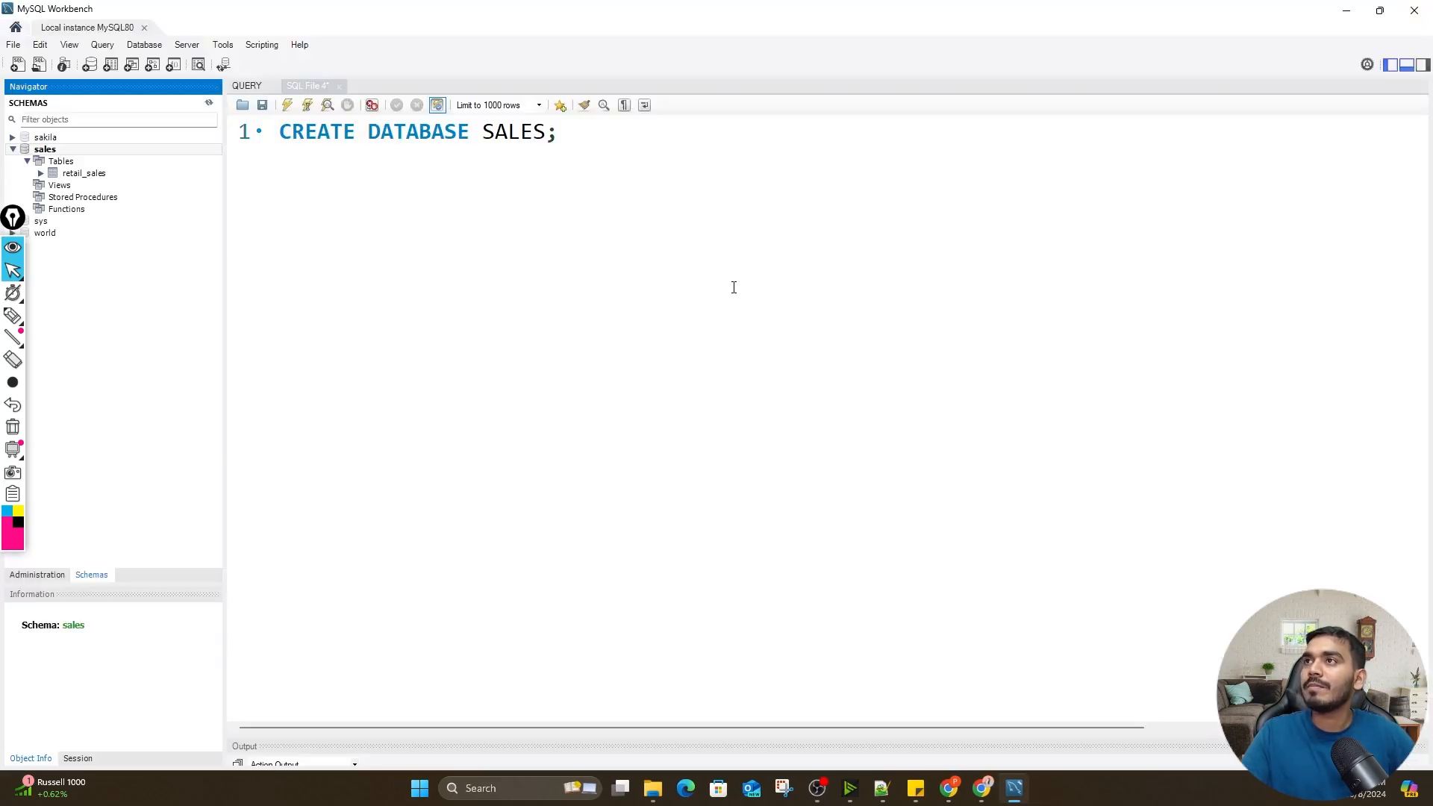
Open the Table Data Import Wizard for the sales schema and accept D:\DATA\Sales.csv as the source file
{"action": "right_click", "coordinate": [87, 149]}
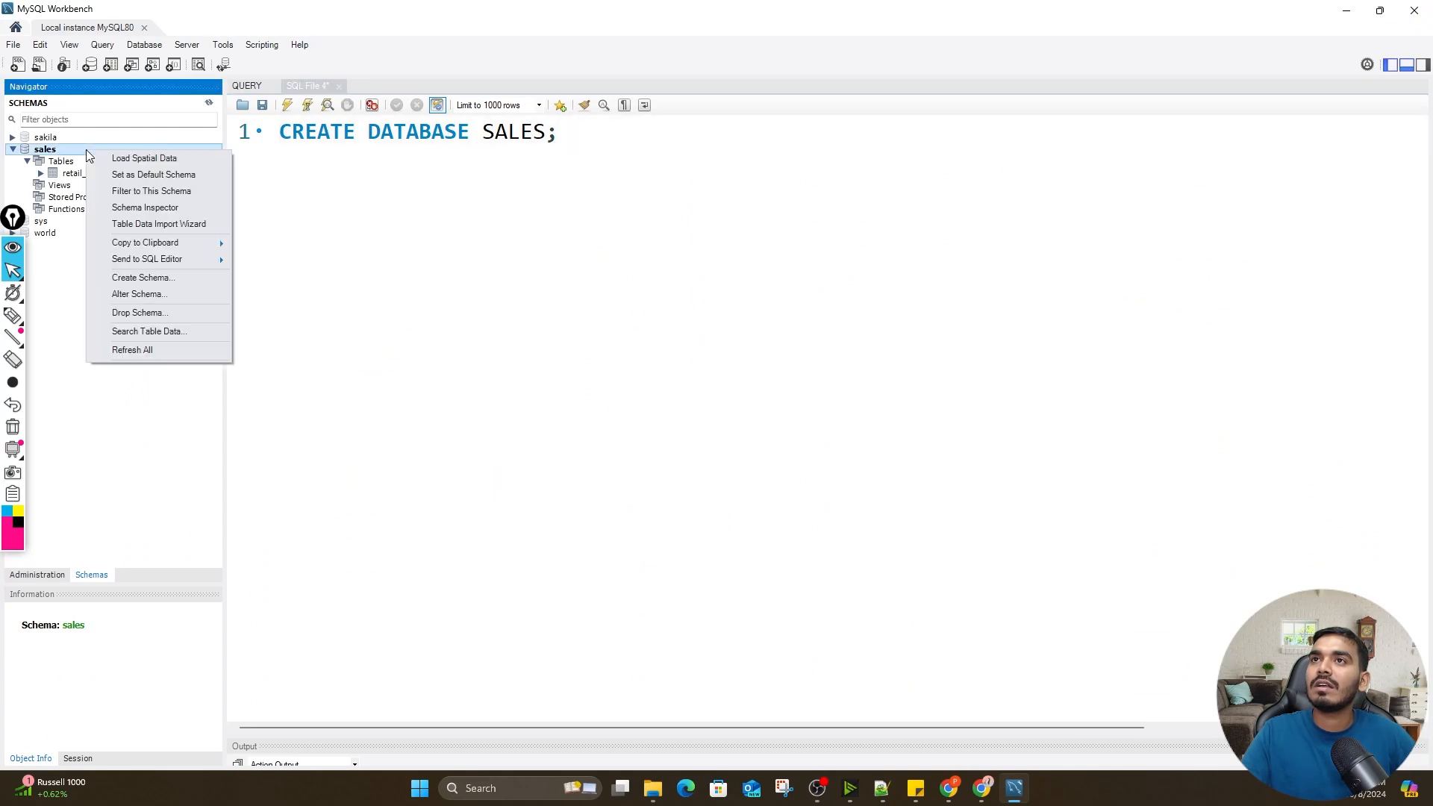
{"action": "left_click", "coordinate": [158, 225]}
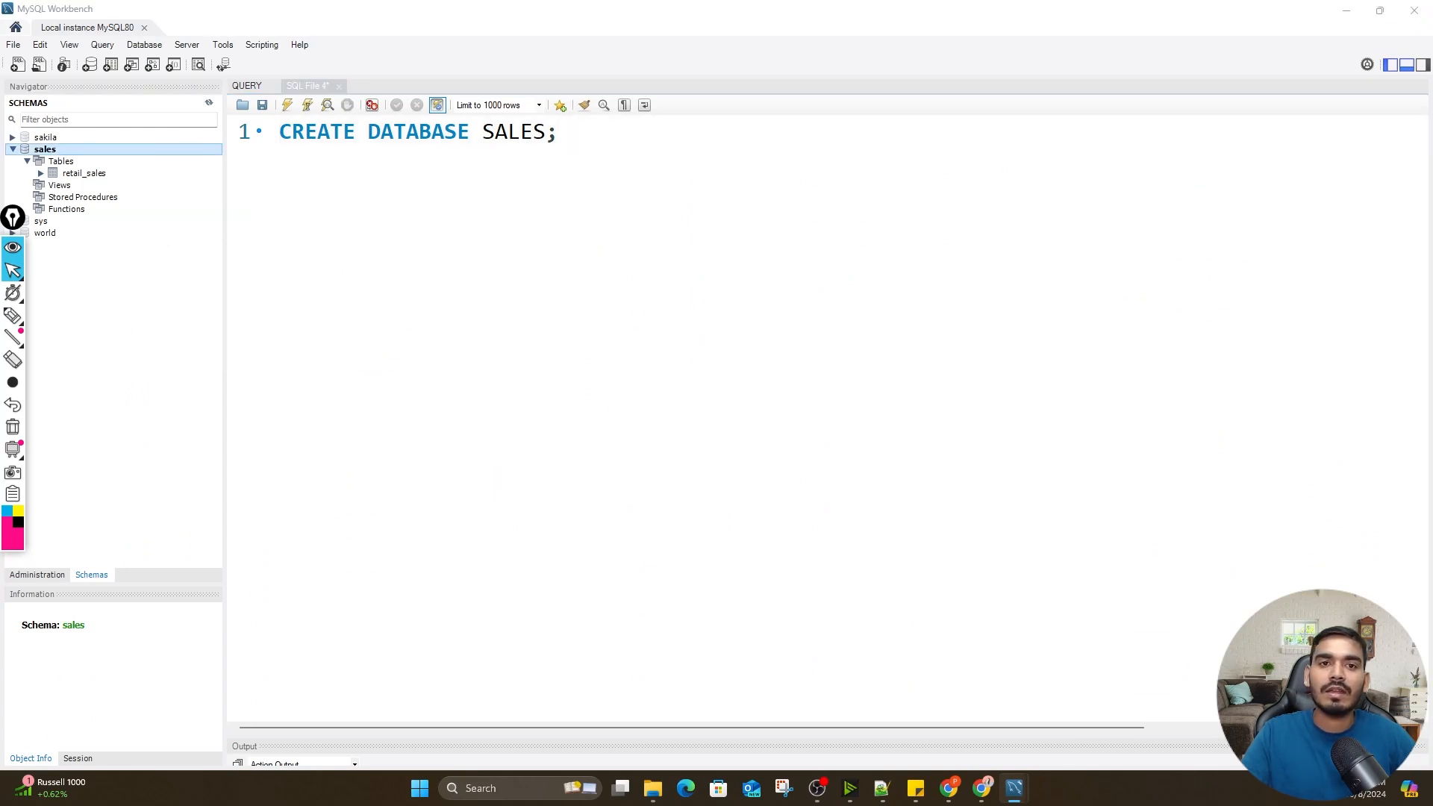
{"action": "left_click_drag", "start_coordinate": [150, 499], "coordinate": [1009, 498]}
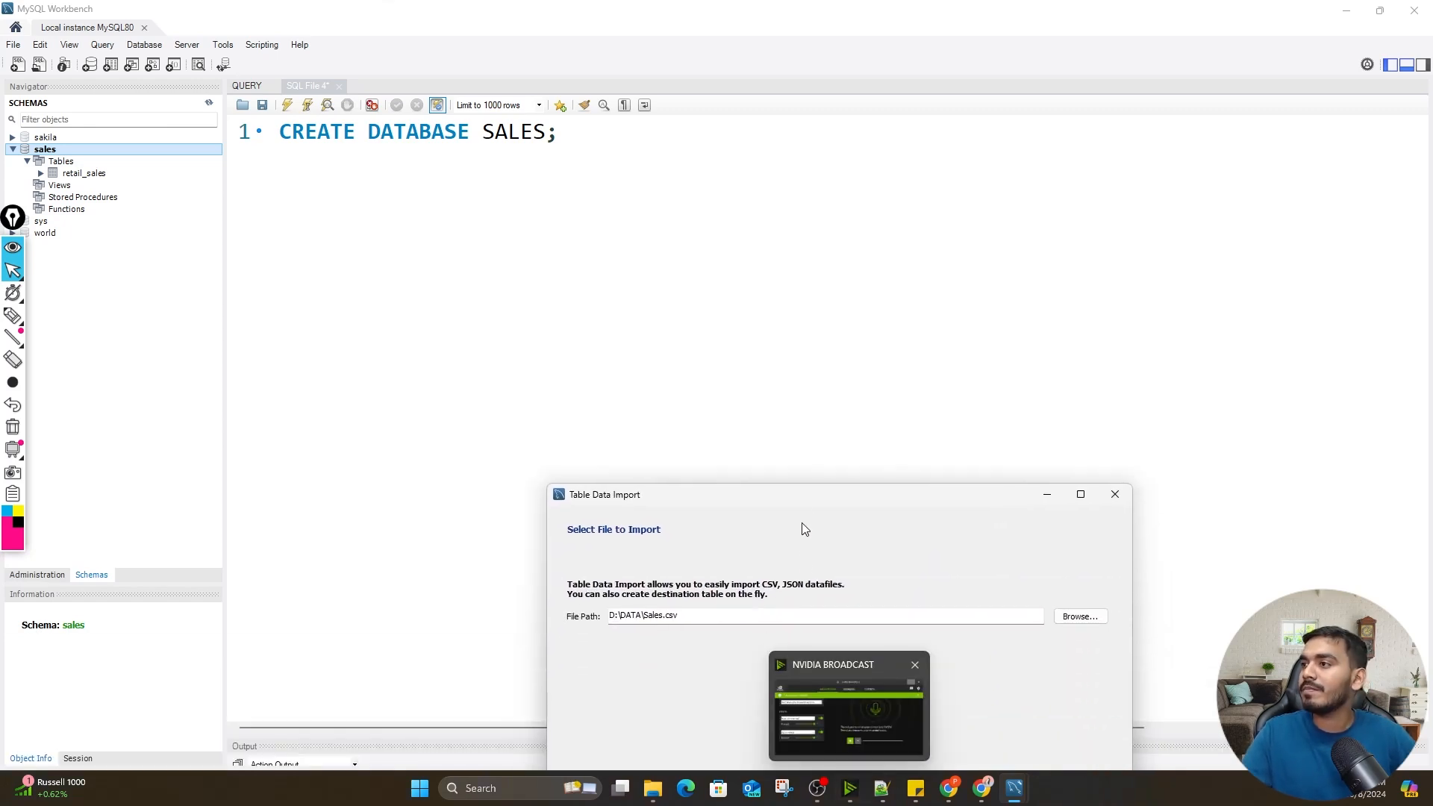
{"action": "left_click_drag", "start_coordinate": [800, 492], "coordinate": [693, 148]}
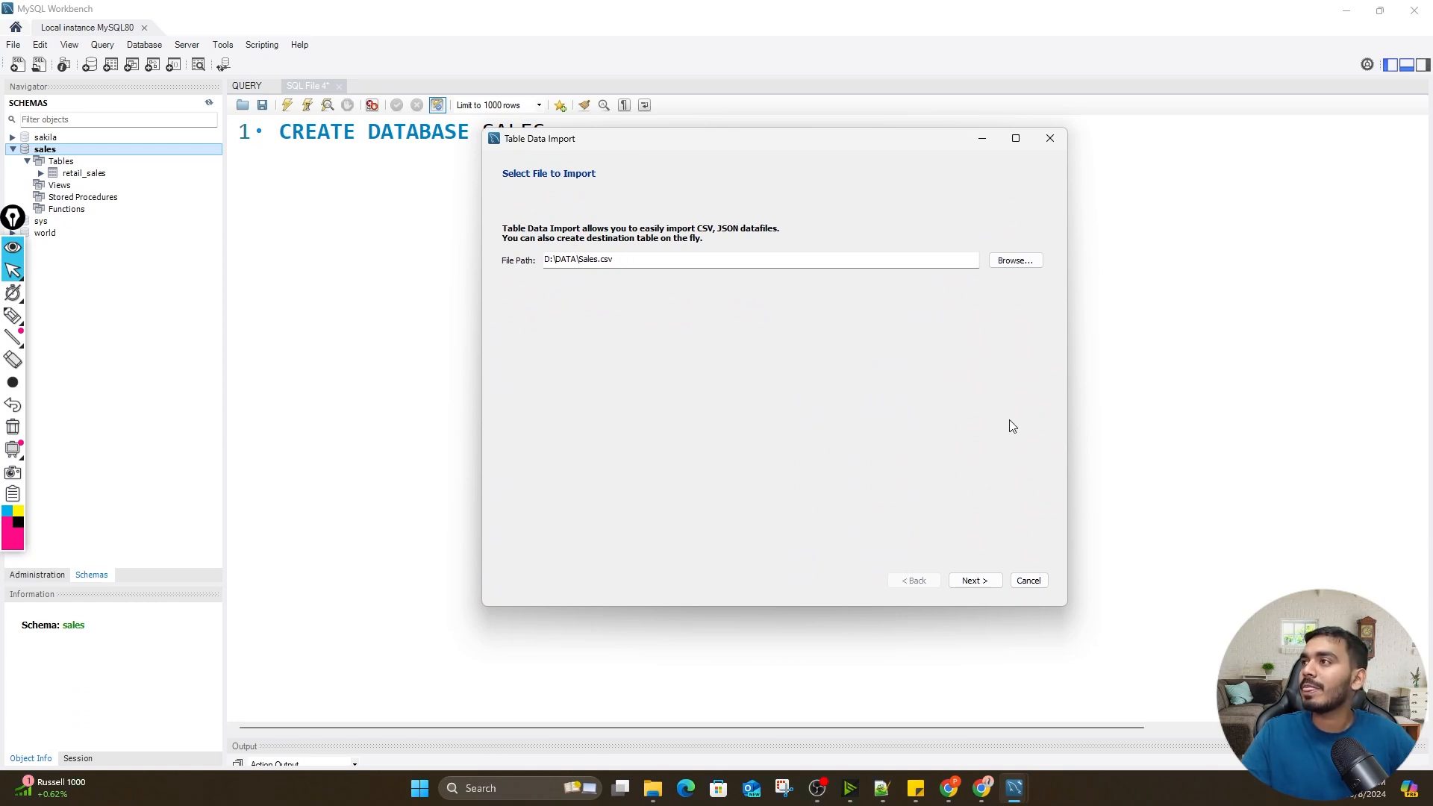
{"action": "left_click", "coordinate": [973, 581]}
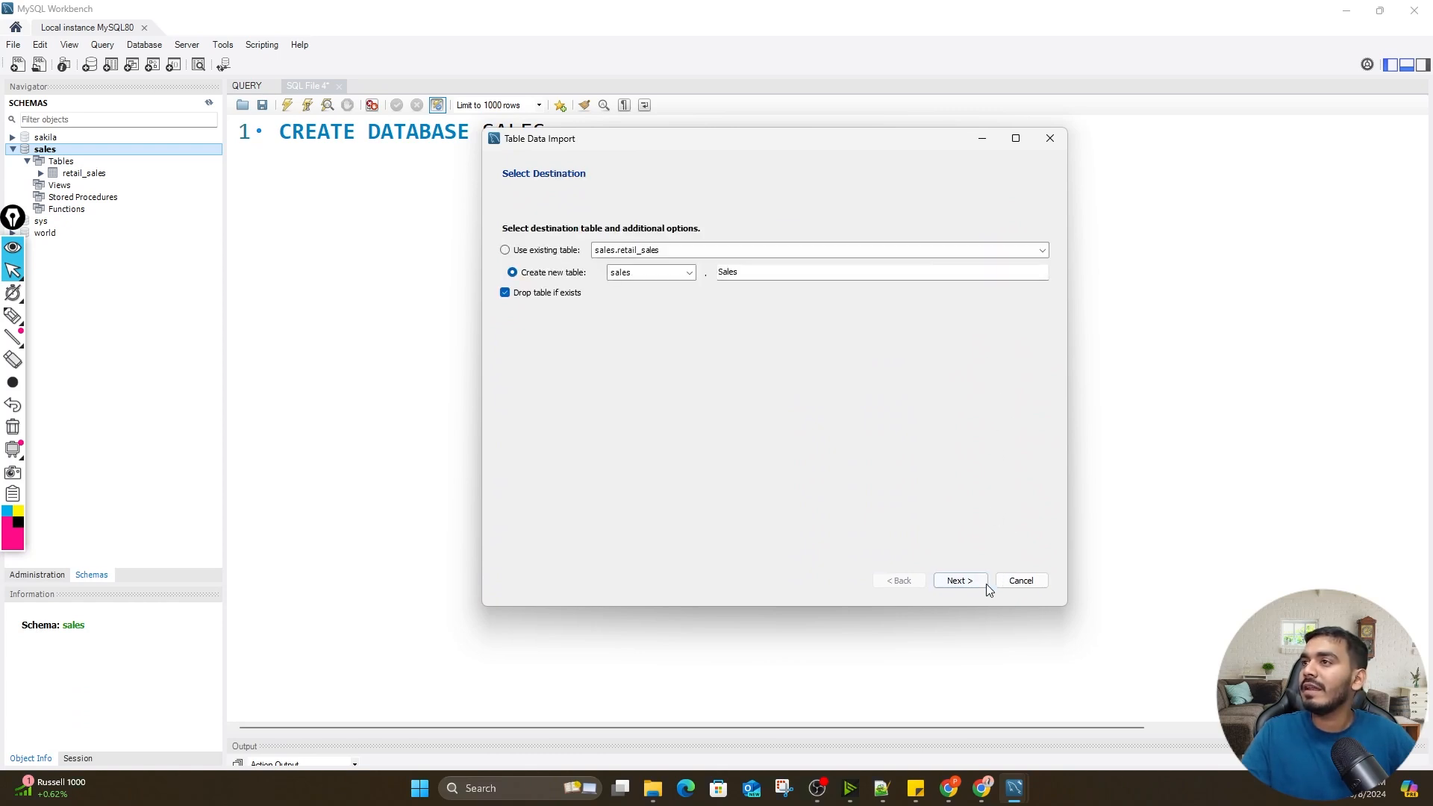
Name the new destination table retail in the sales schema and continue to the import settings
{"action": "left_click", "coordinate": [760, 269]}
{"action": "key", "text": "BackSpace"}
{"action": "key", "text": "BackSpace"}
{"action": "key", "text": "BackSpace"}
{"action": "key", "text": "BackSpace"}
{"action": "key", "text": "BackSpace"}
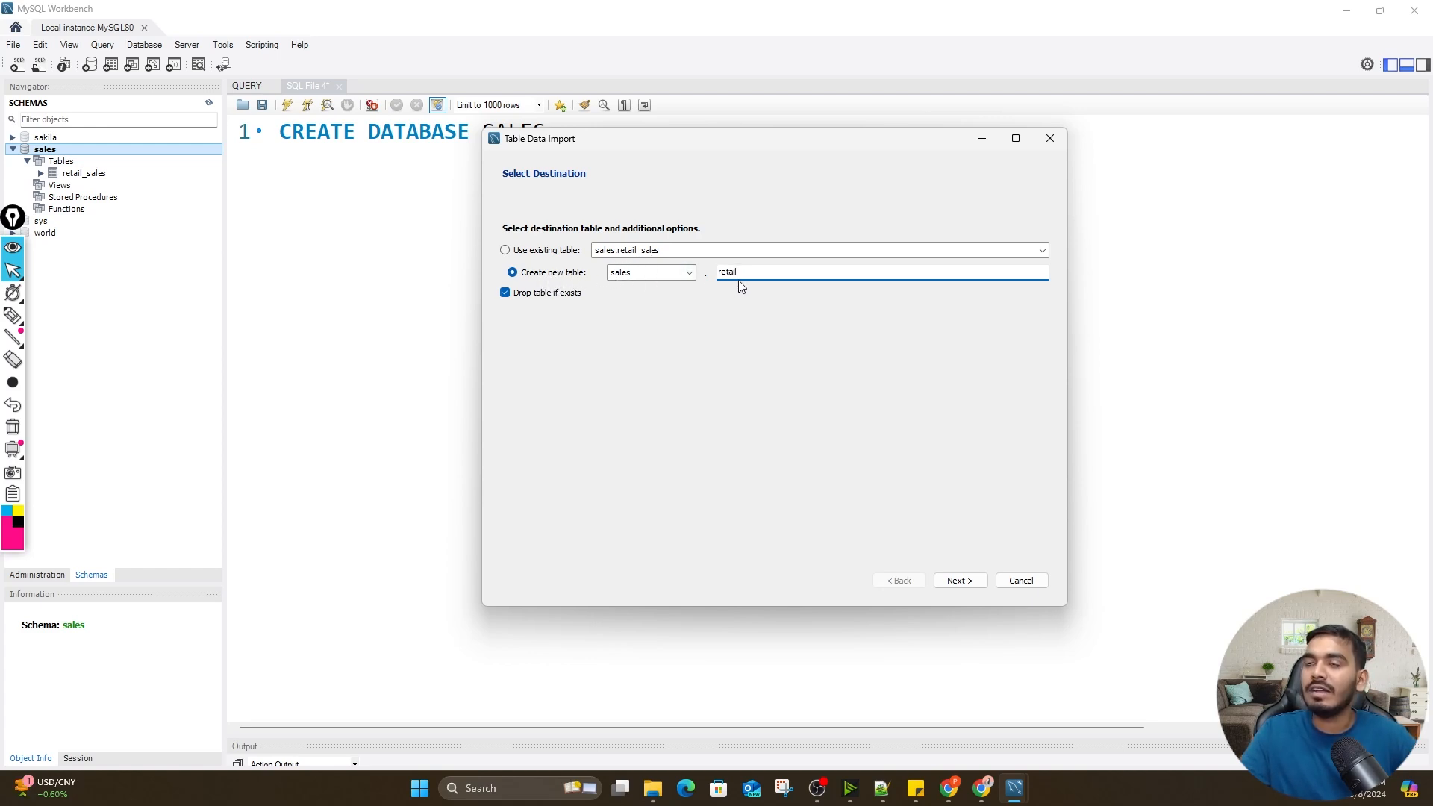
{"action": "left_click", "coordinate": [959, 580]}
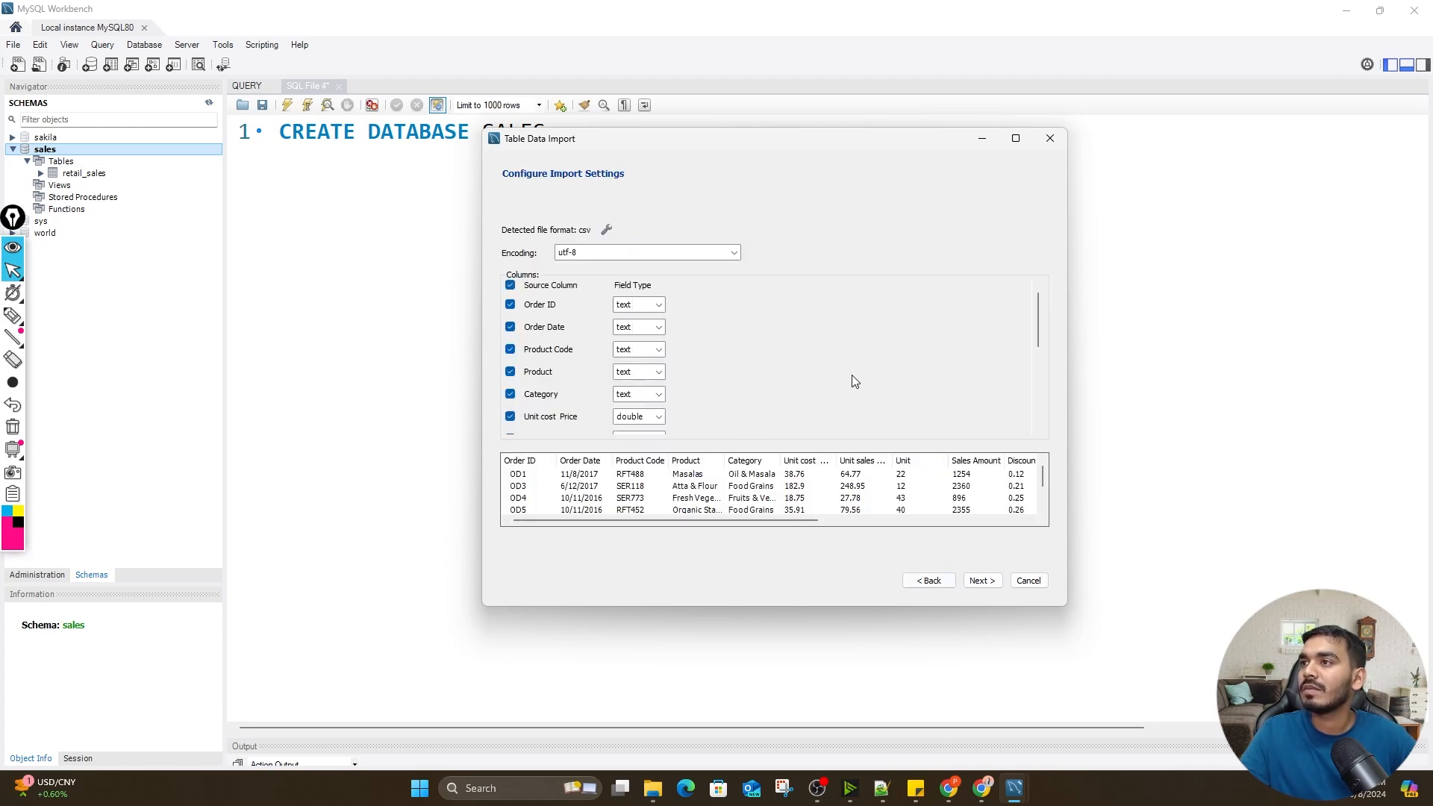
Accept the detected column types, run the data import and display its message log
{"action": "left_click_drag", "start_coordinate": [1032, 319], "coordinate": [1033, 395]}
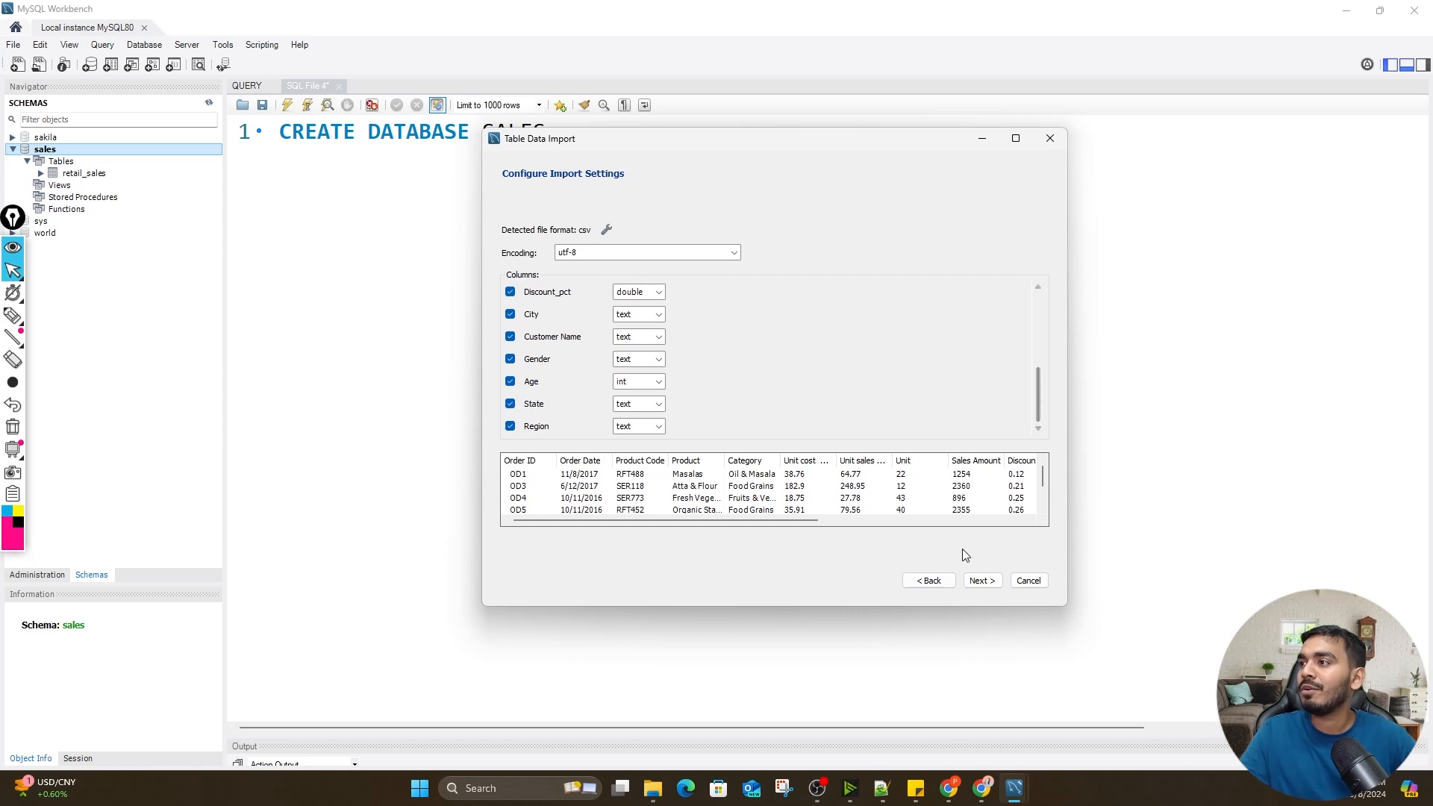
{"action": "left_click", "coordinate": [975, 582]}
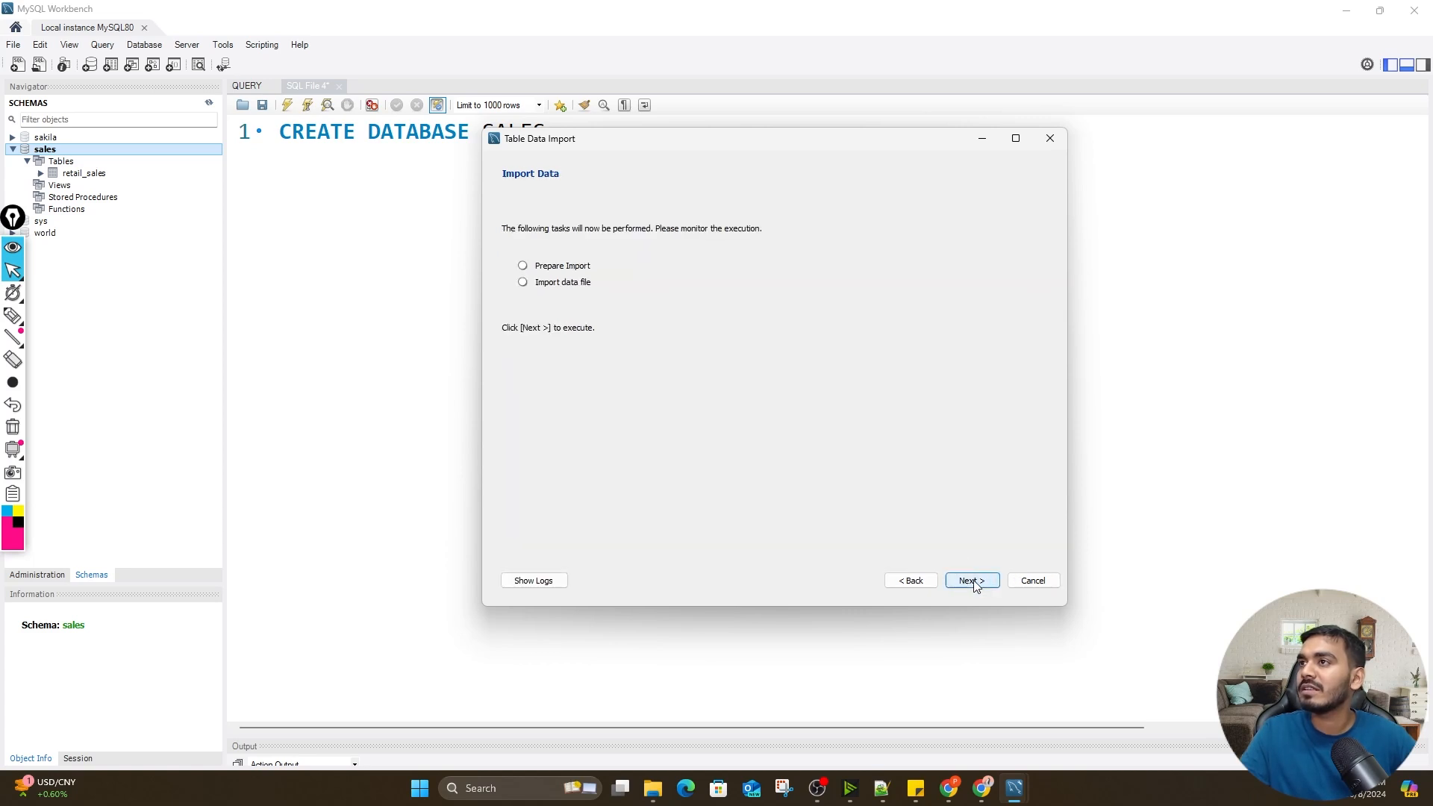
{"action": "left_click", "coordinate": [971, 582]}
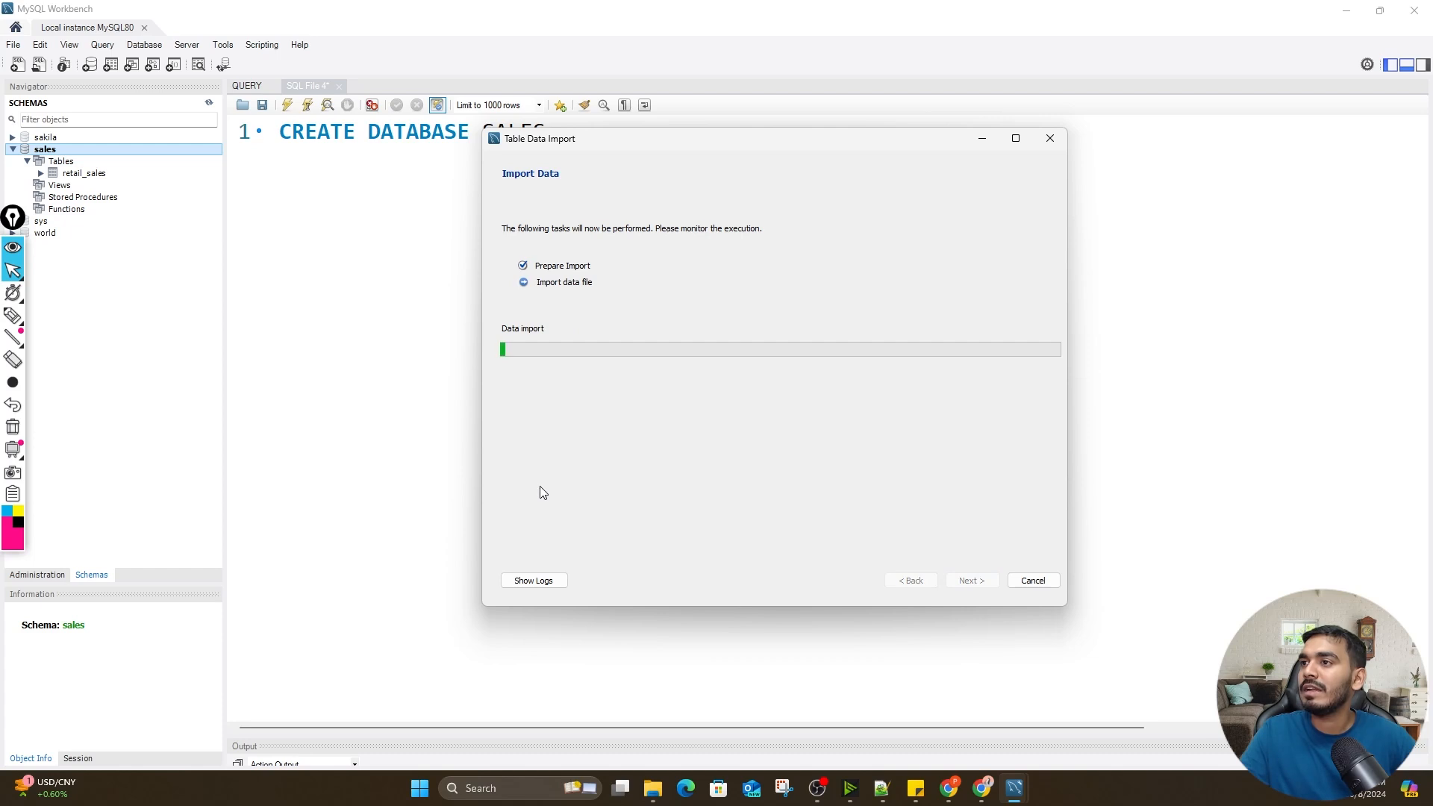
{"action": "left_click", "coordinate": [539, 581]}
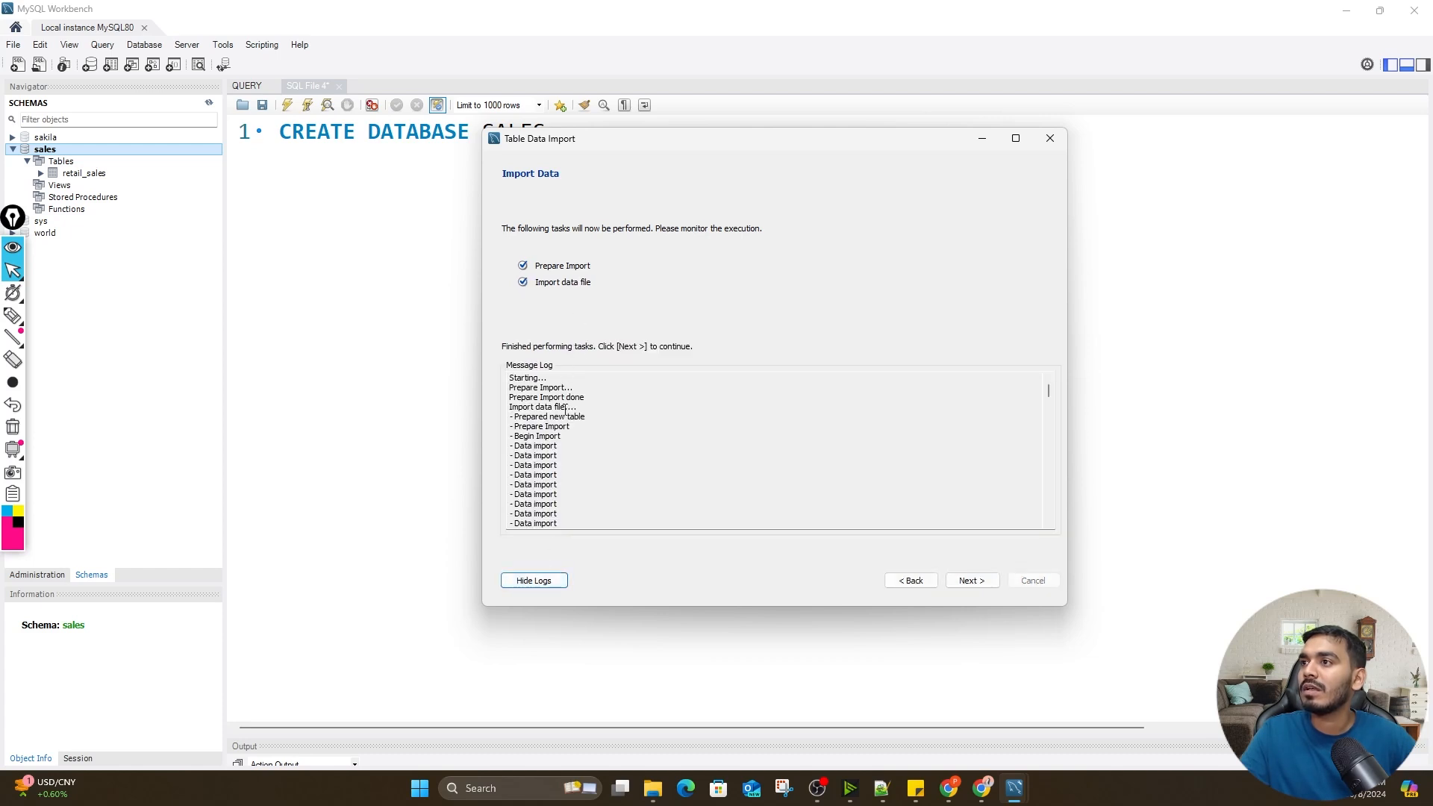
Finish the import wizard, refresh the schema list and select the new retail table
{"action": "left_click", "coordinate": [962, 581]}
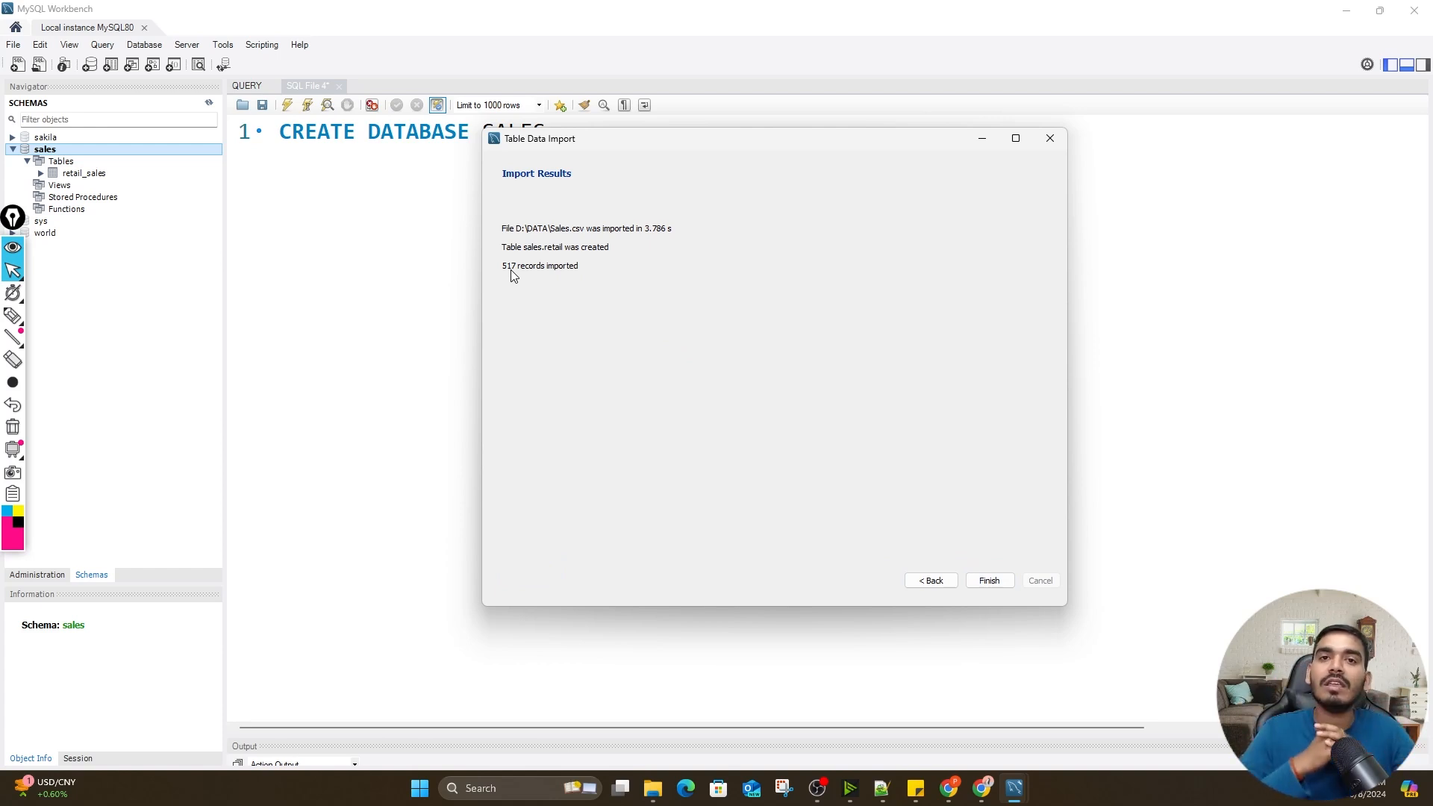
{"action": "left_click", "coordinate": [989, 580]}
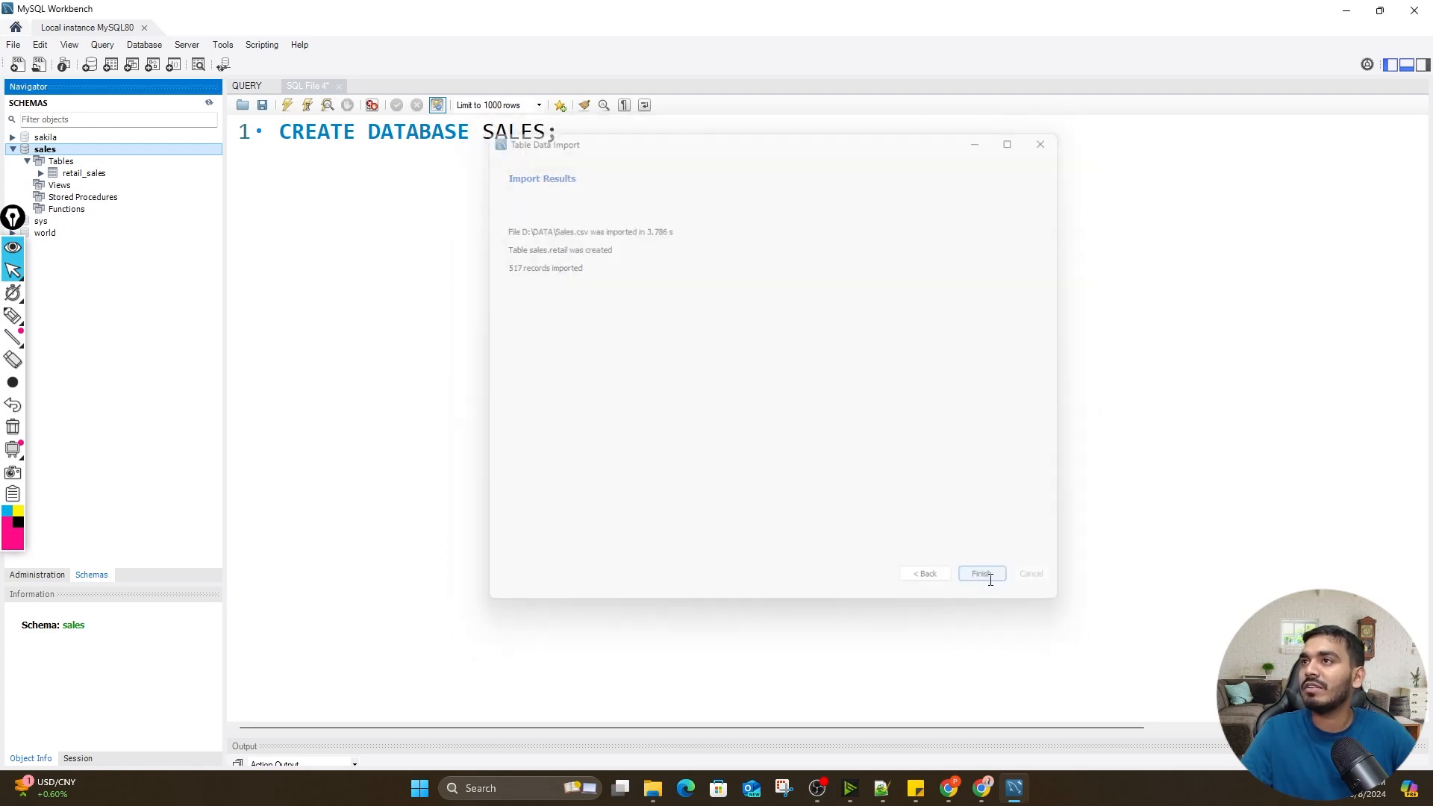
{"action": "left_click", "coordinate": [211, 105]}
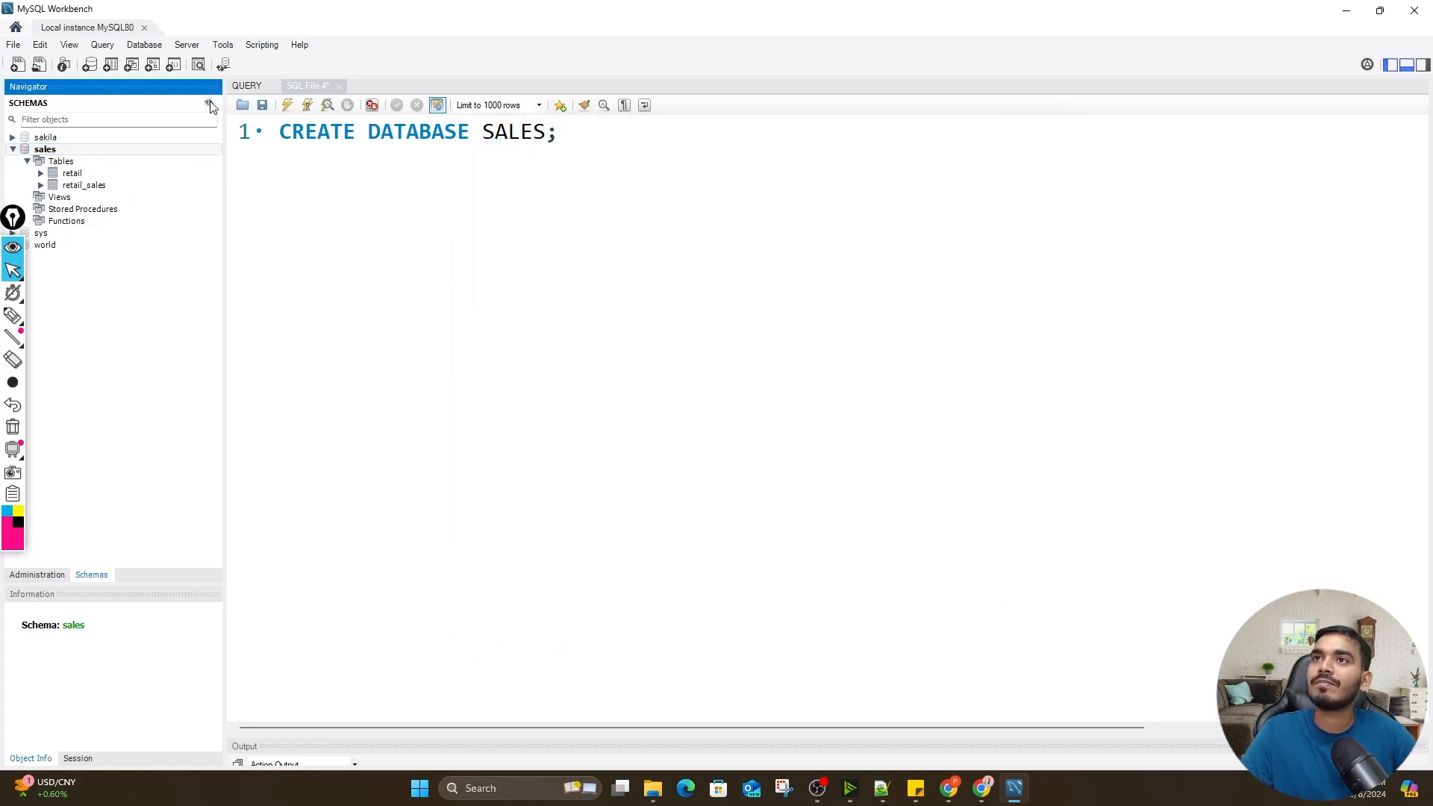
{"action": "left_click", "coordinate": [72, 176]}
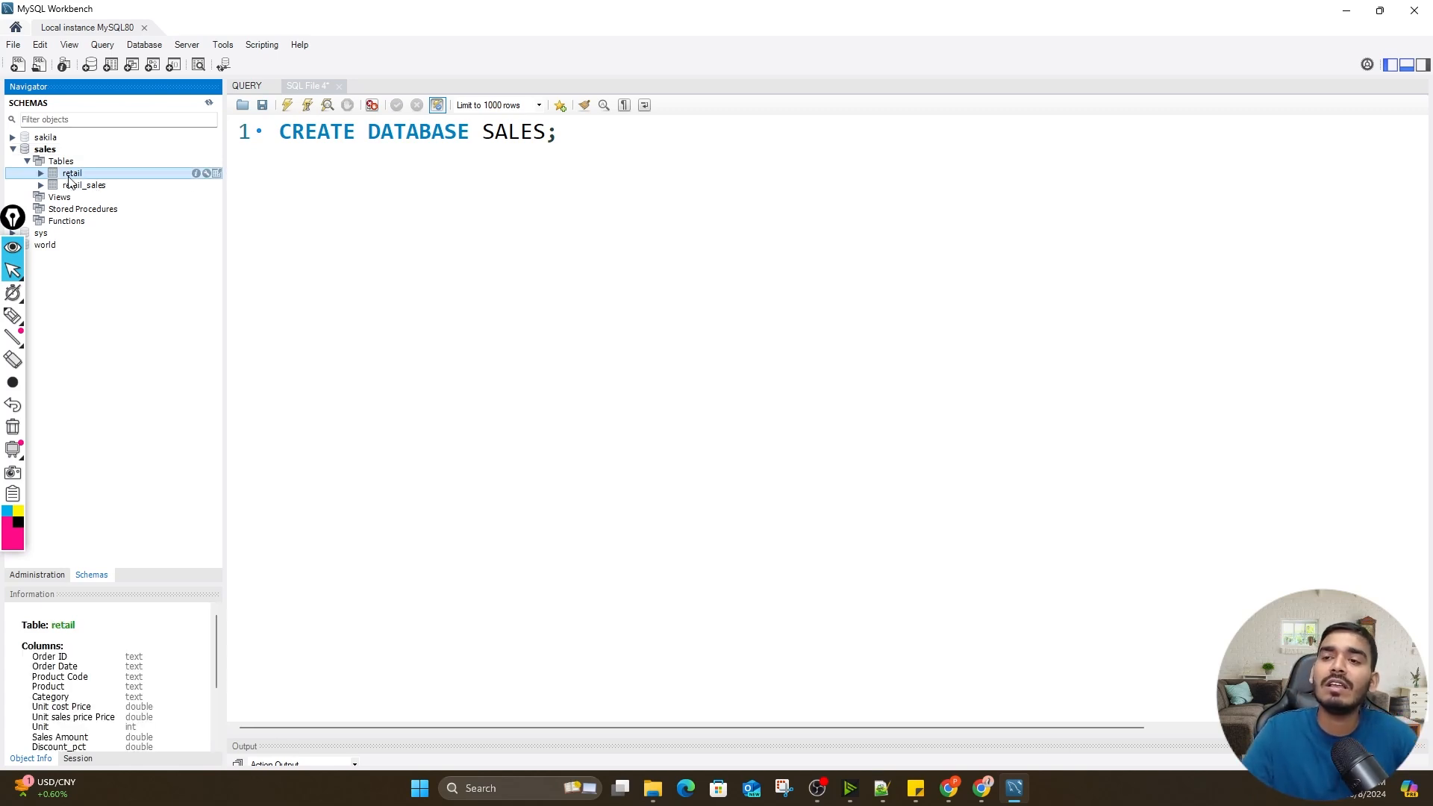
Add two new lines below the CREATE DATABASE statement in the query editor
{"action": "left_click", "coordinate": [580, 145]}
{"action": "key", "text": "Return"}
{"action": "key", "text": "Return"}
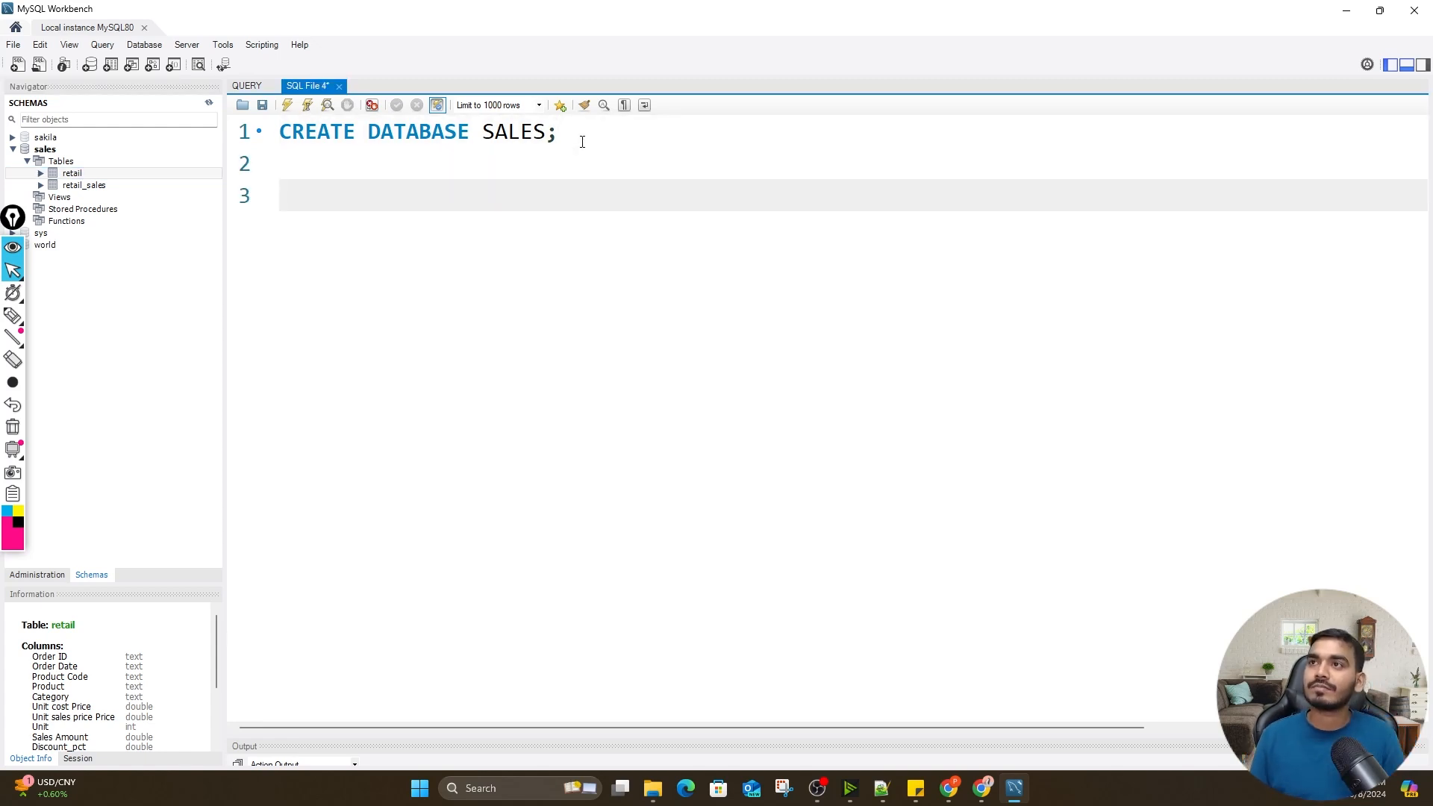
{"action": "type", "text": "CELE"}
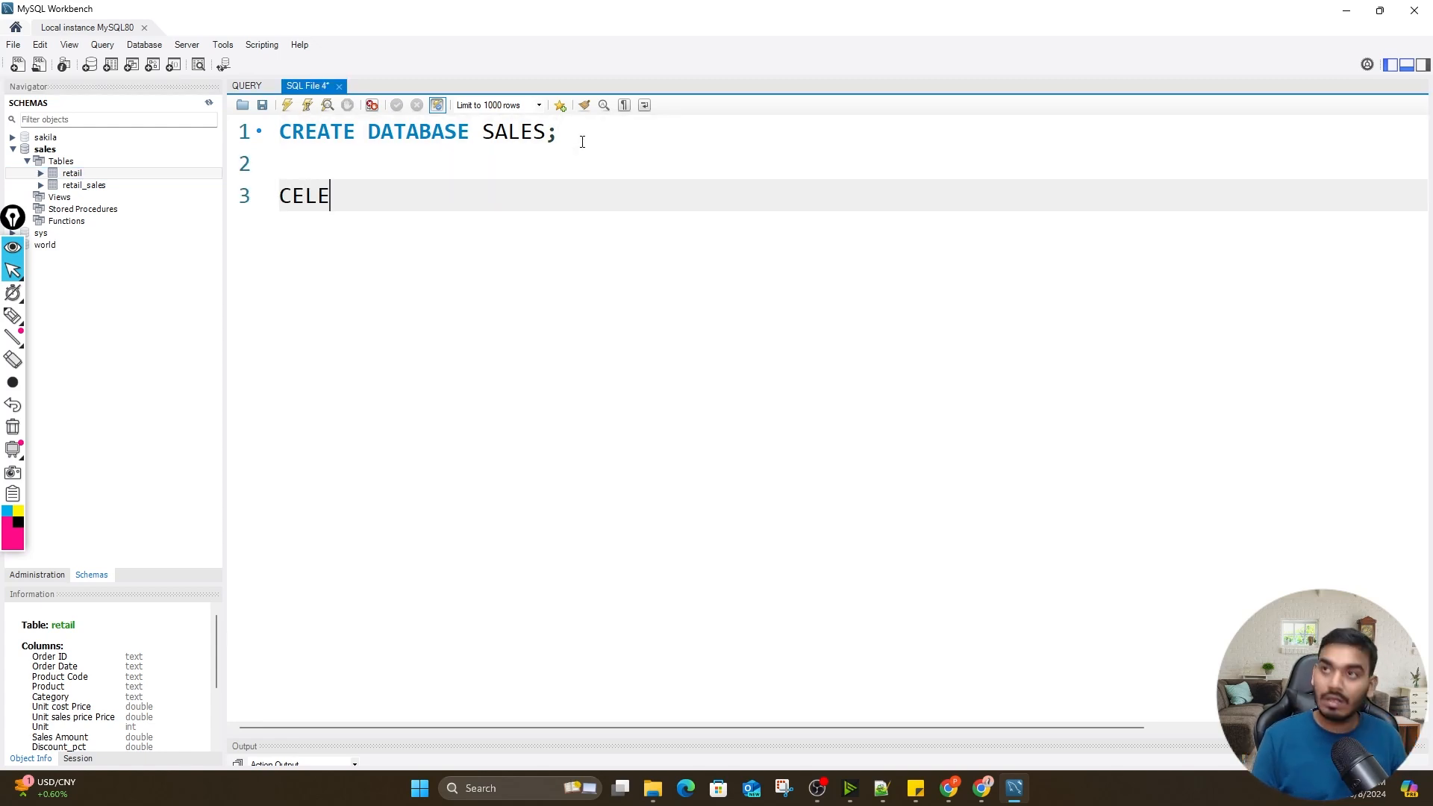
{"action": "type", "text": "CT"}
{"action": "key", "text": "BackSpace"}
{"action": "key", "text": "BackSpace"}
{"action": "key", "text": "BackSpace"}
{"action": "key", "text": "BackSpace"}
{"action": "key", "text": "BackSpace"}
{"action": "key", "text": "BackSpace"}
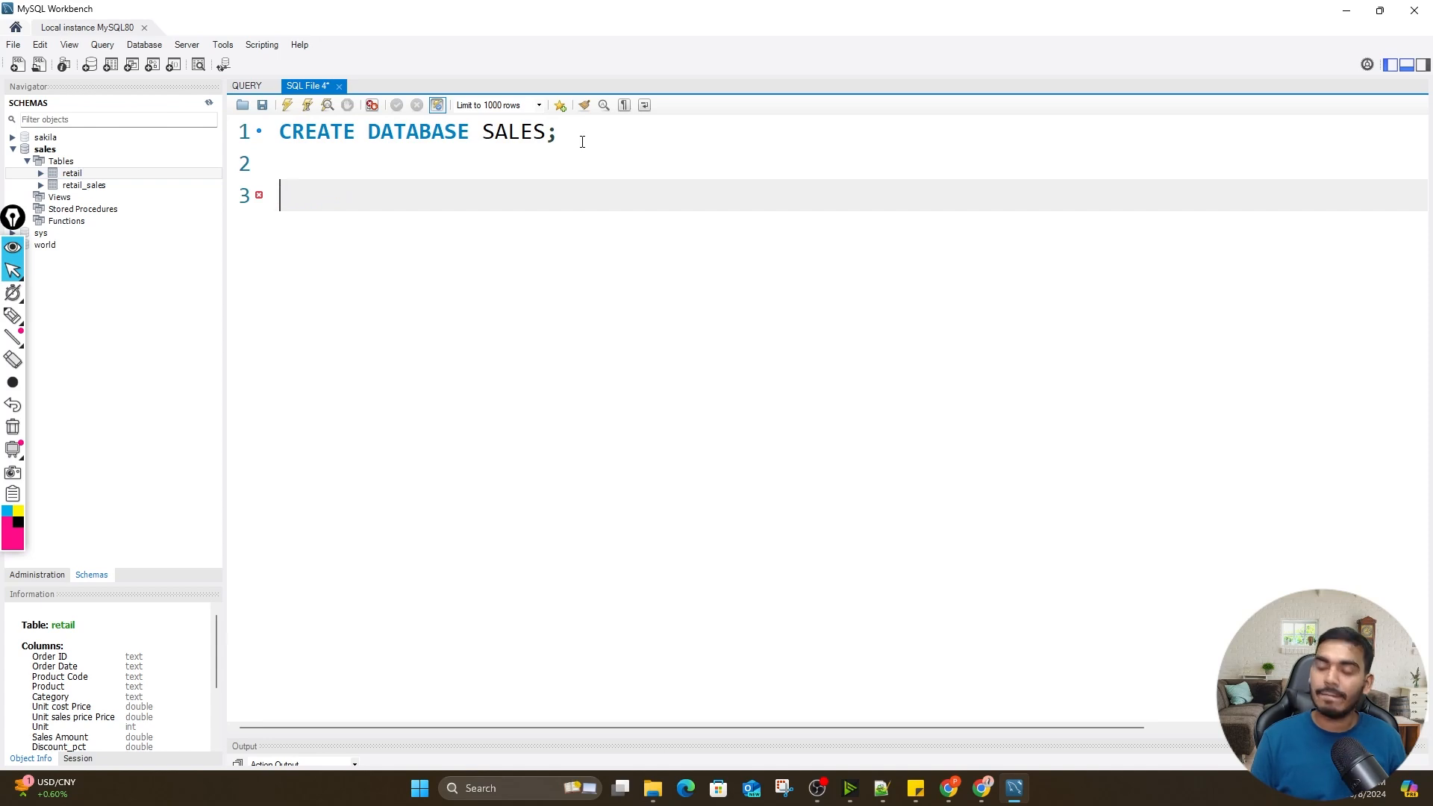
Write SELECT * FROM on line 3 of the query editor
{"action": "type", "text": "SELECT"}
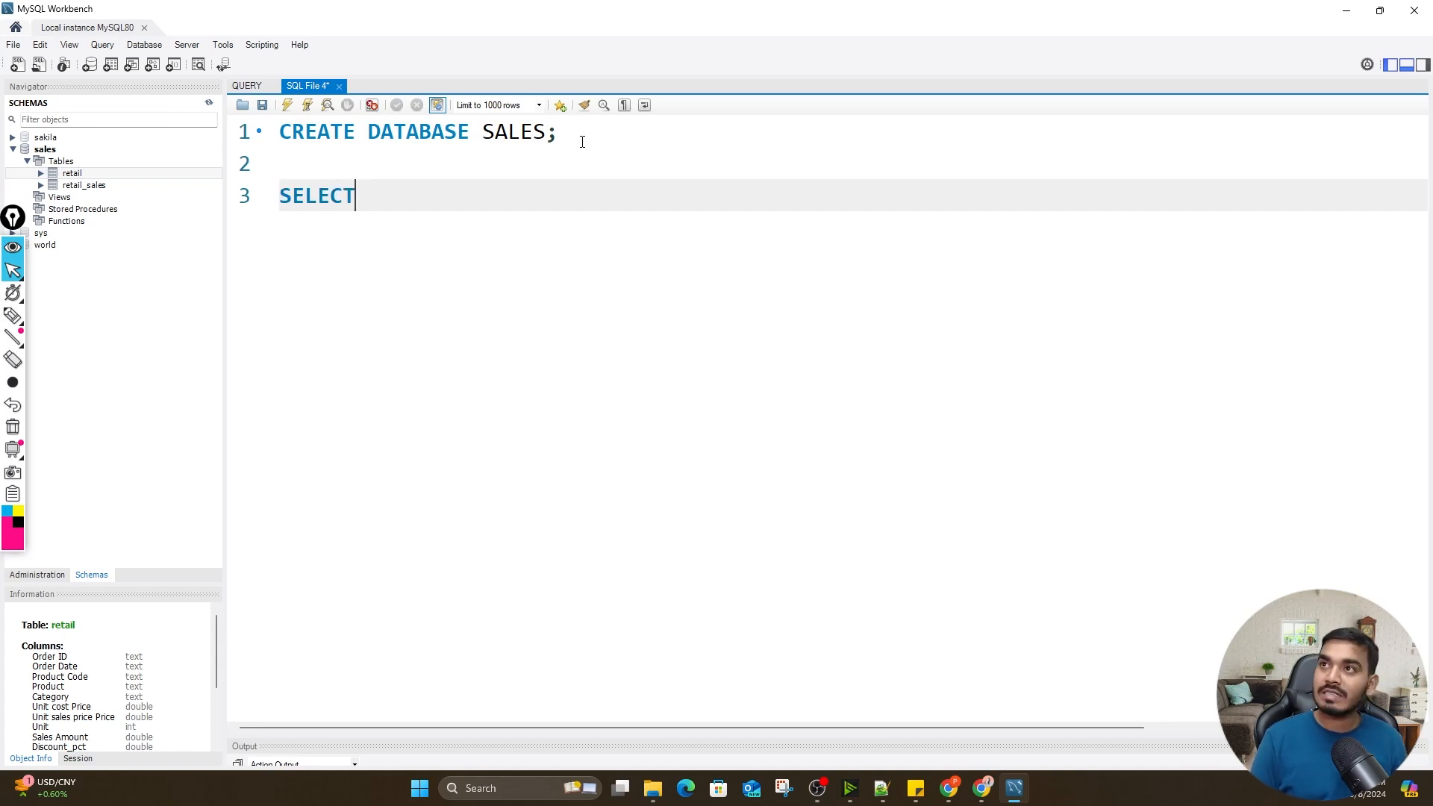
{"action": "type", "text": " * FR"}
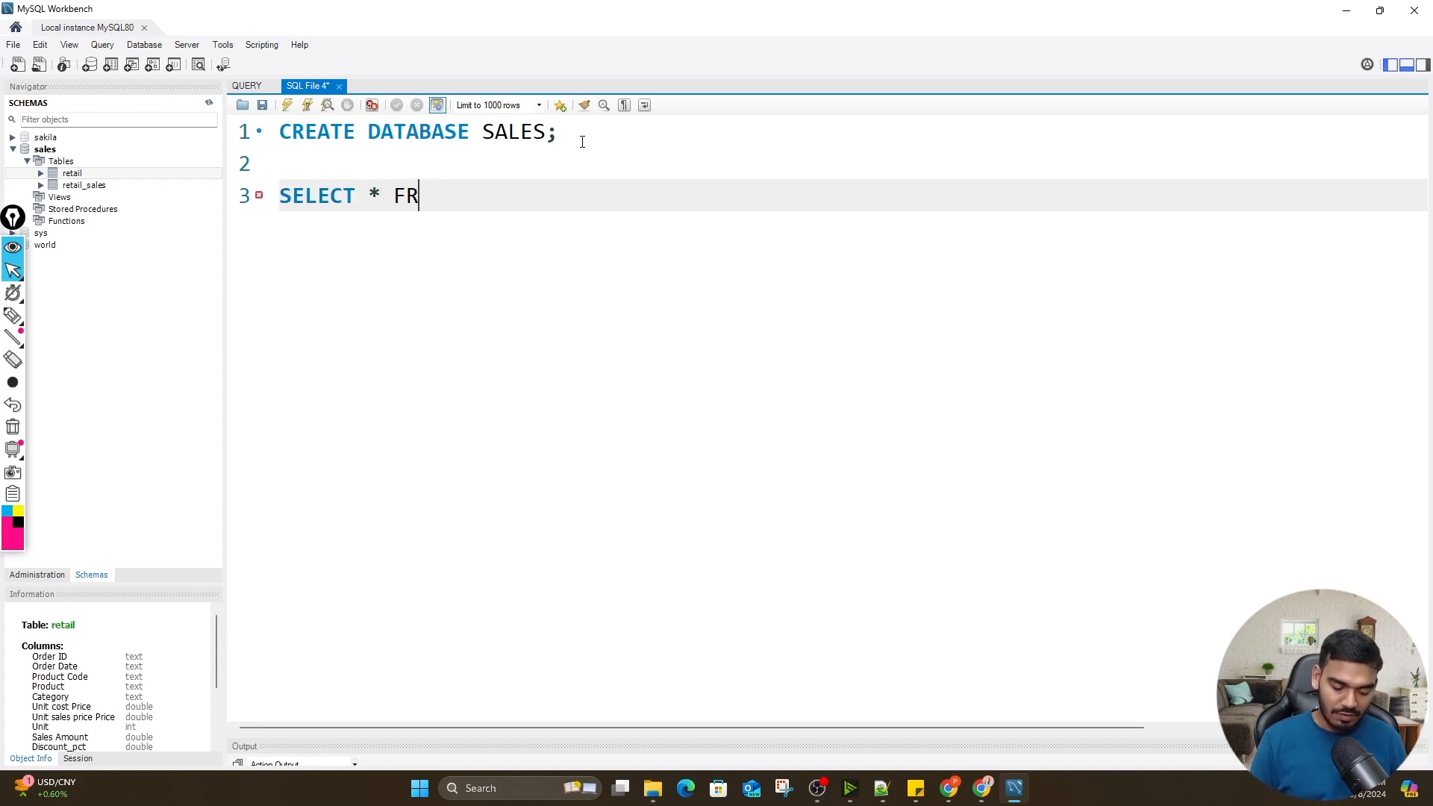
{"action": "type", "text": "OM SALES"}
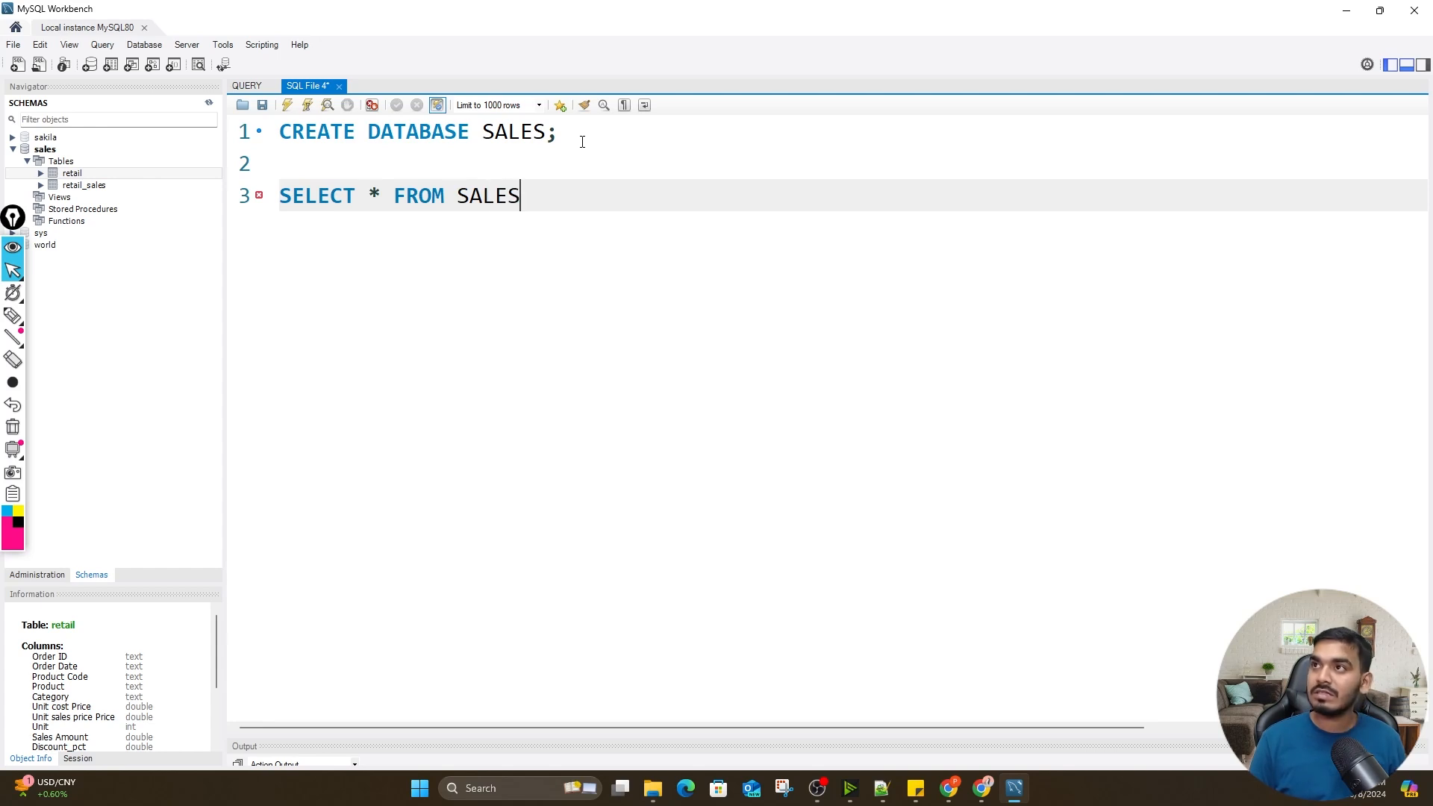
{"action": "key", "text": "BackSpace"}
{"action": "key", "text": "BackSpace"}
{"action": "key", "text": "BackSpace"}
{"action": "key", "text": "BackSpace"}
{"action": "key", "text": "BackSpace"}
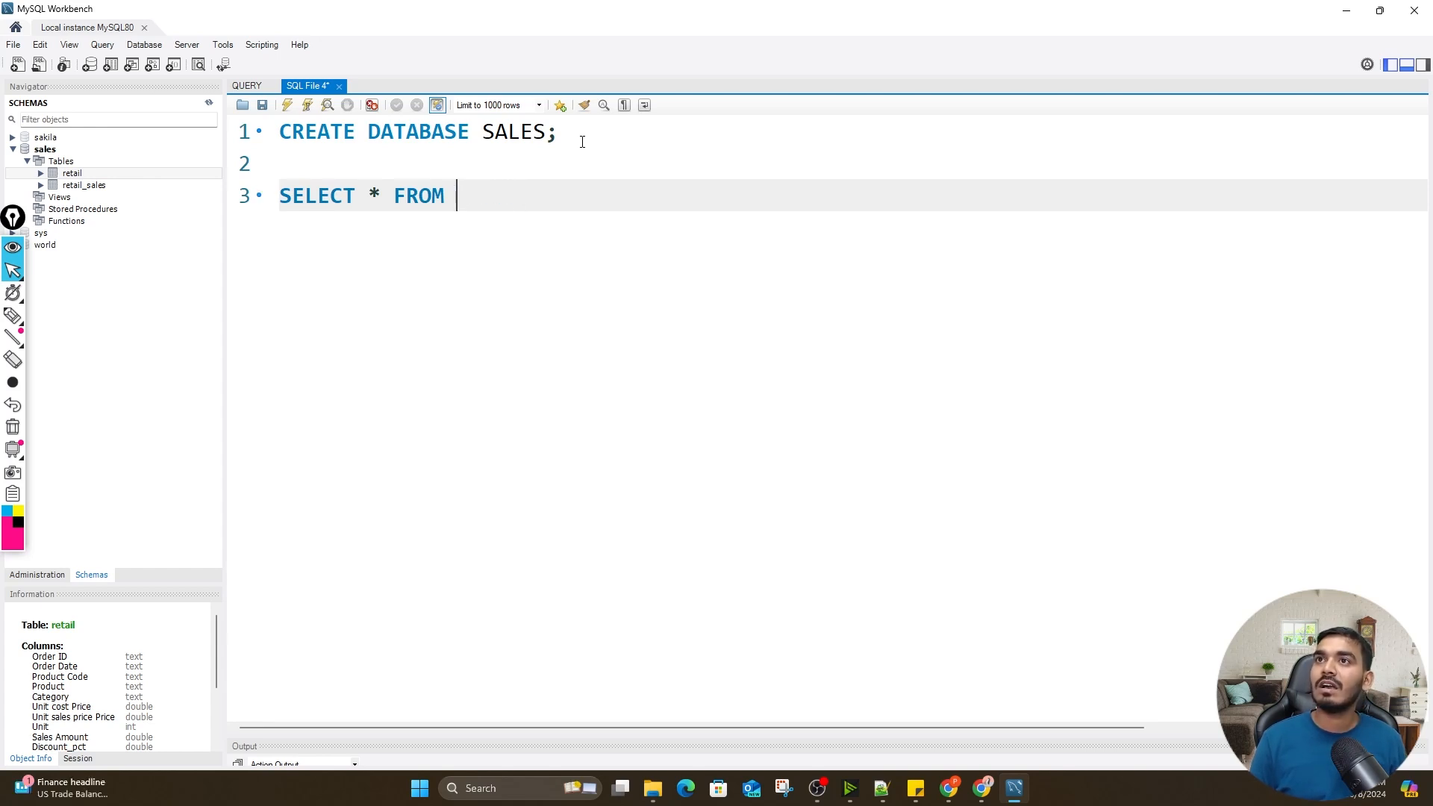
Complete the query on line 3 with the lowercase table name retail and a semicolon
{"action": "type", "text": "REATIL"}
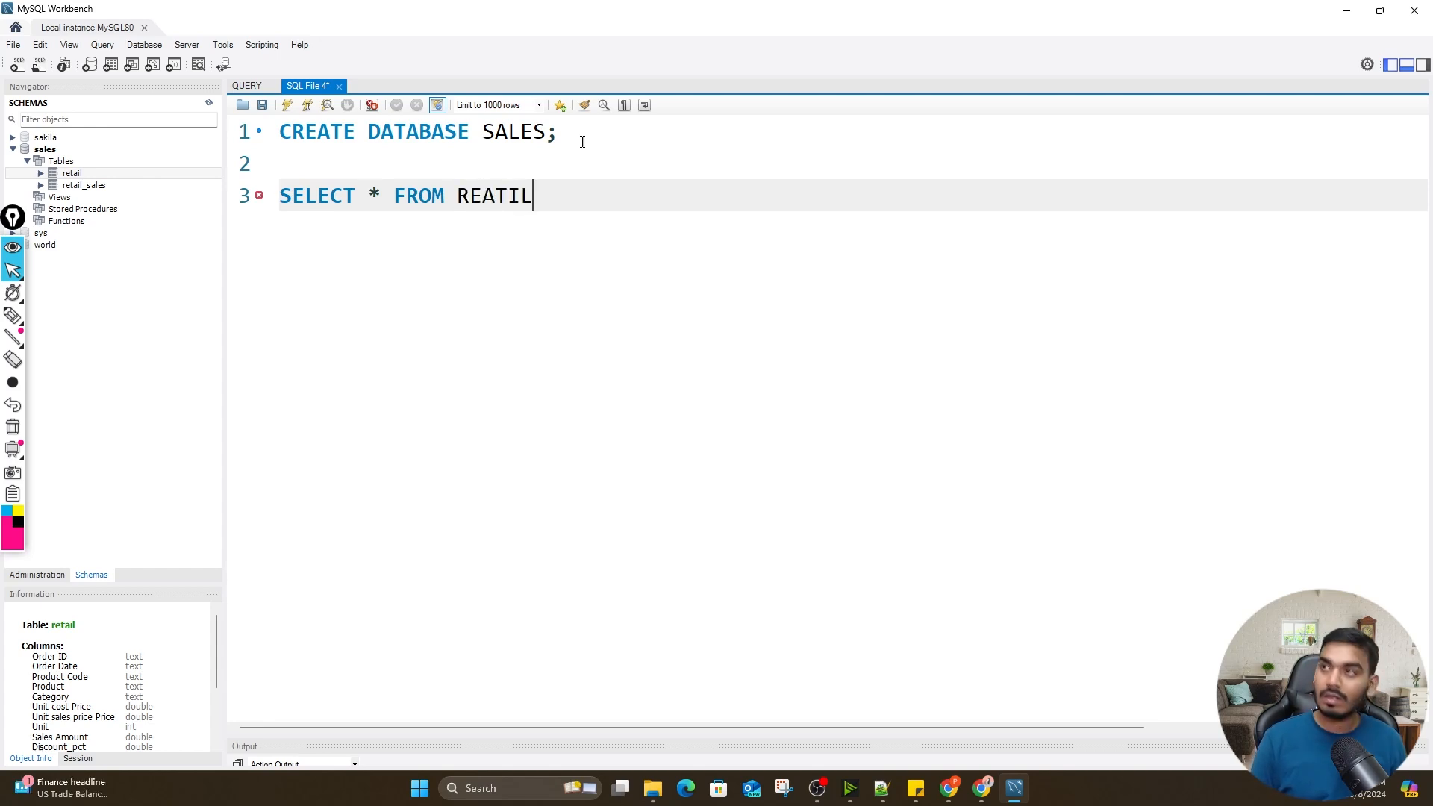
{"action": "key", "text": "BackSpace"}
{"action": "key", "text": "BackSpace"}
{"action": "key", "text": "BackSpace"}
{"action": "key", "text": "BackSpace"}
{"action": "key", "text": "BackSpace"}
{"action": "key", "text": "BackSpace"}
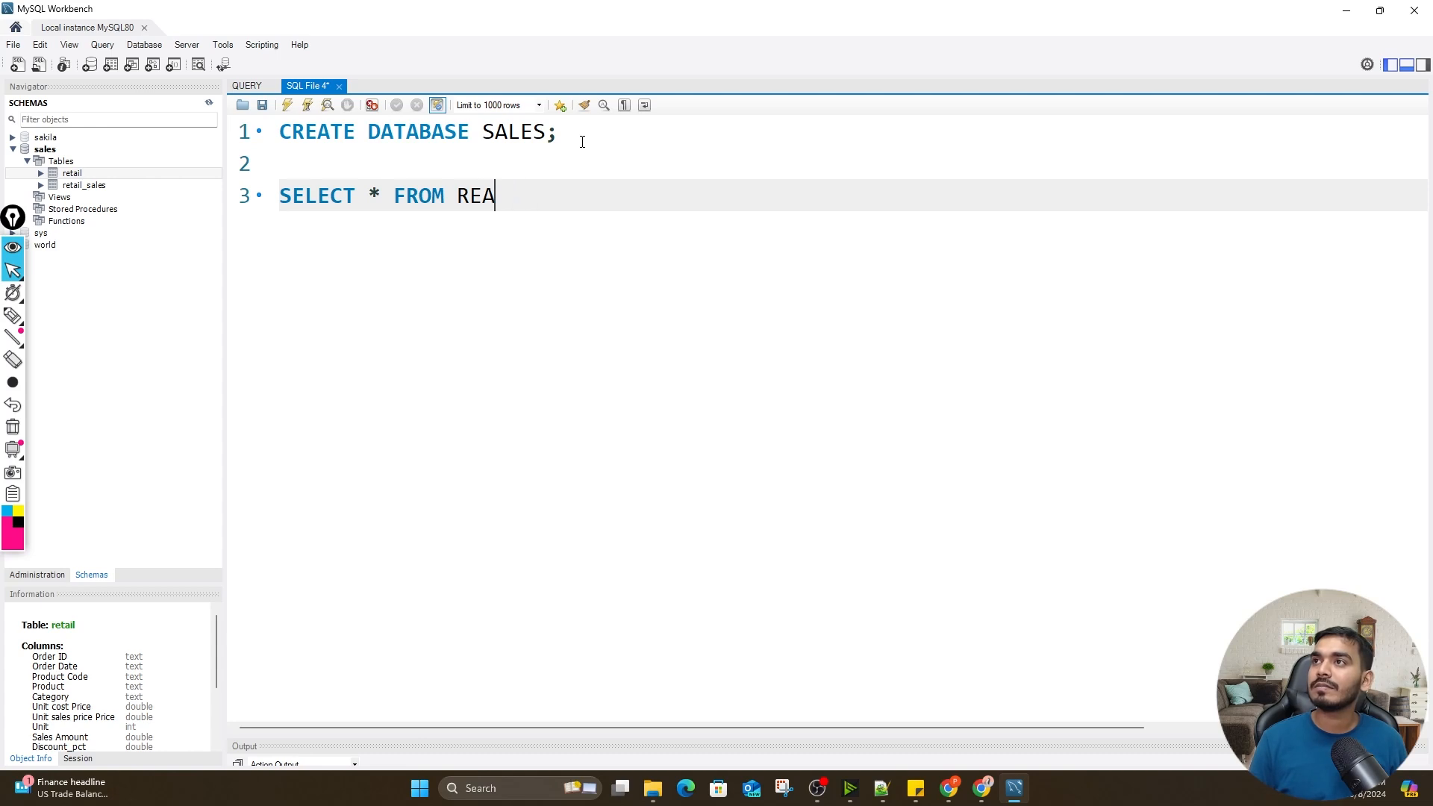
{"action": "type", "text": "re"}
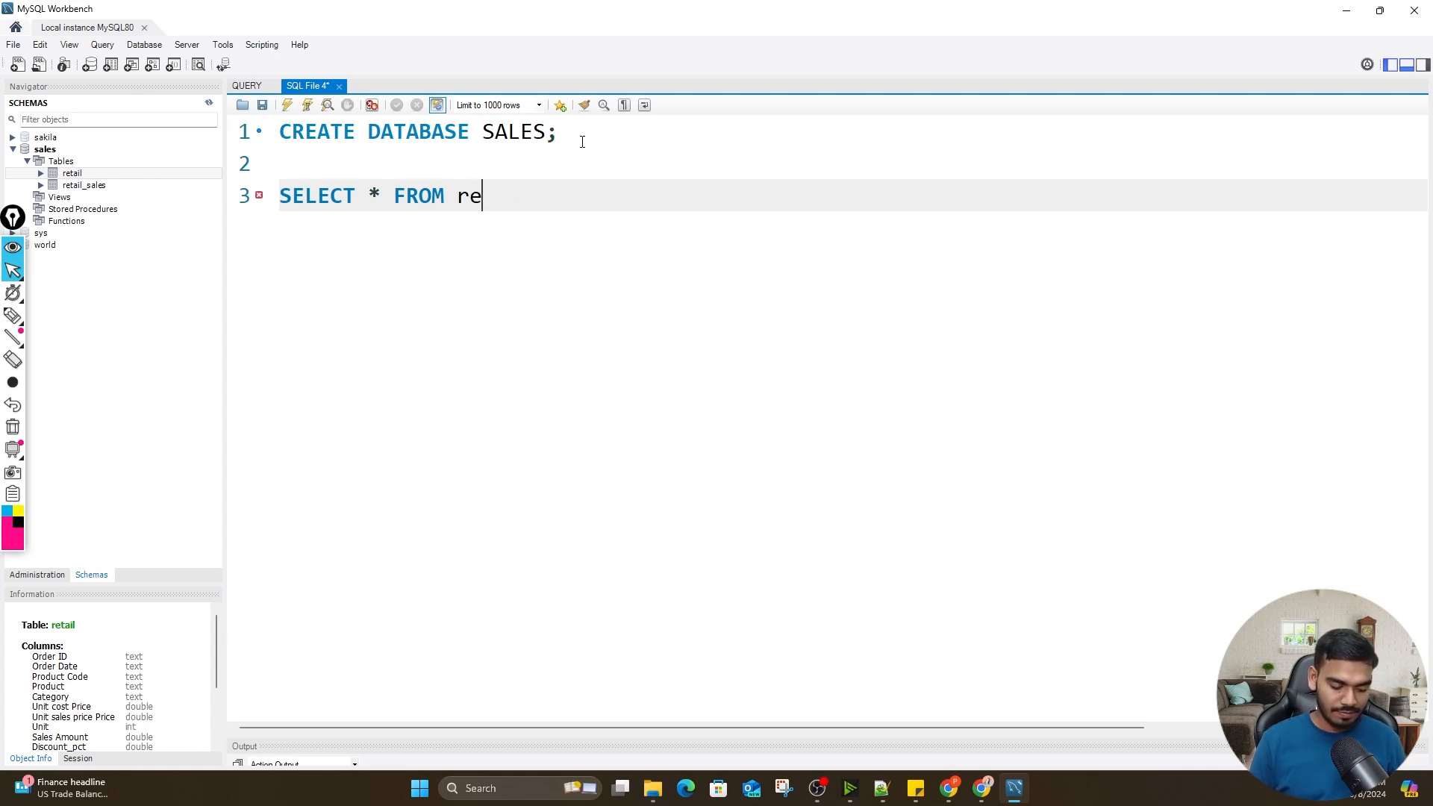
{"action": "type", "text": "tail;"}
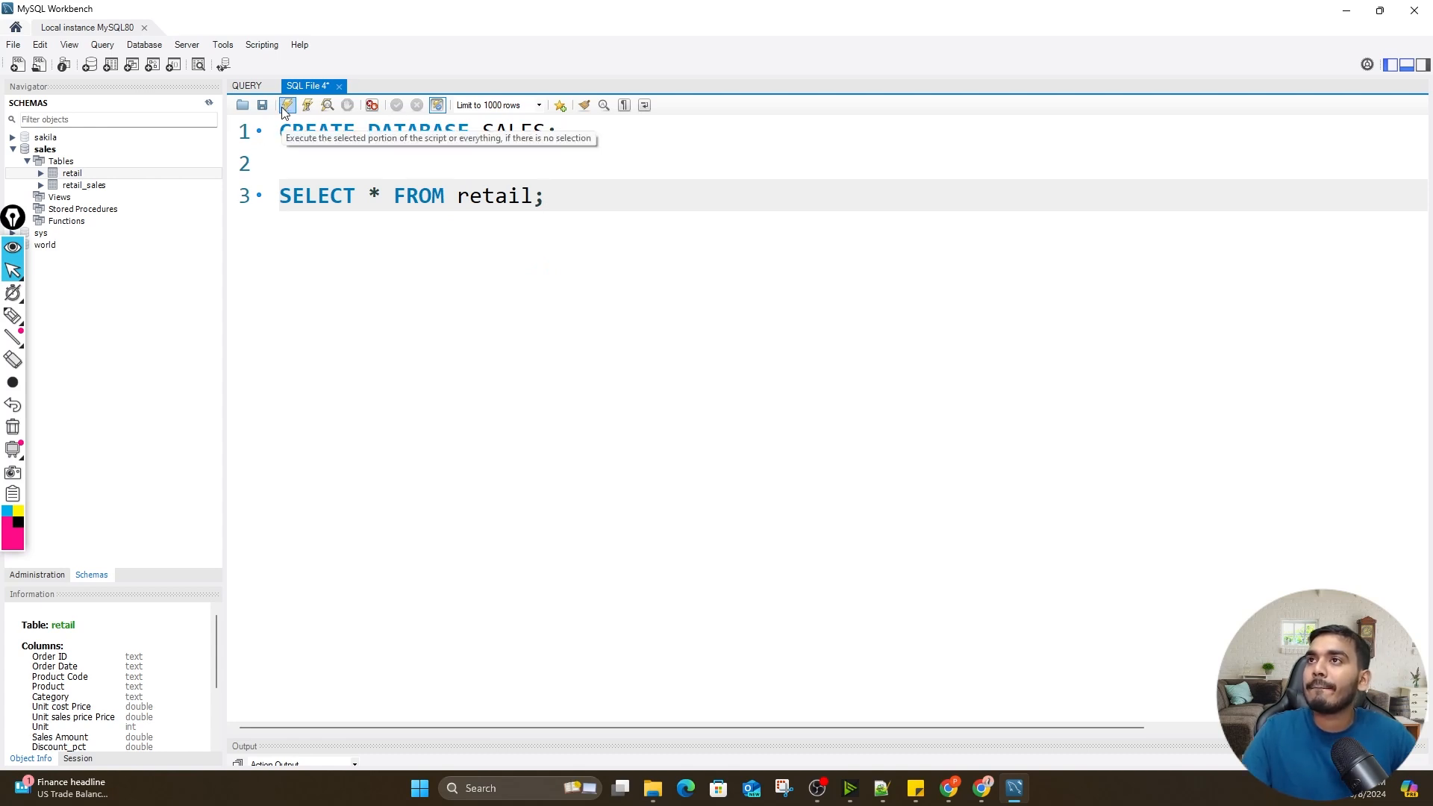
Enlarge the output area below the query editor to check the action log
{"action": "left_click_drag", "start_coordinate": [546, 196], "coordinate": [282, 163]}
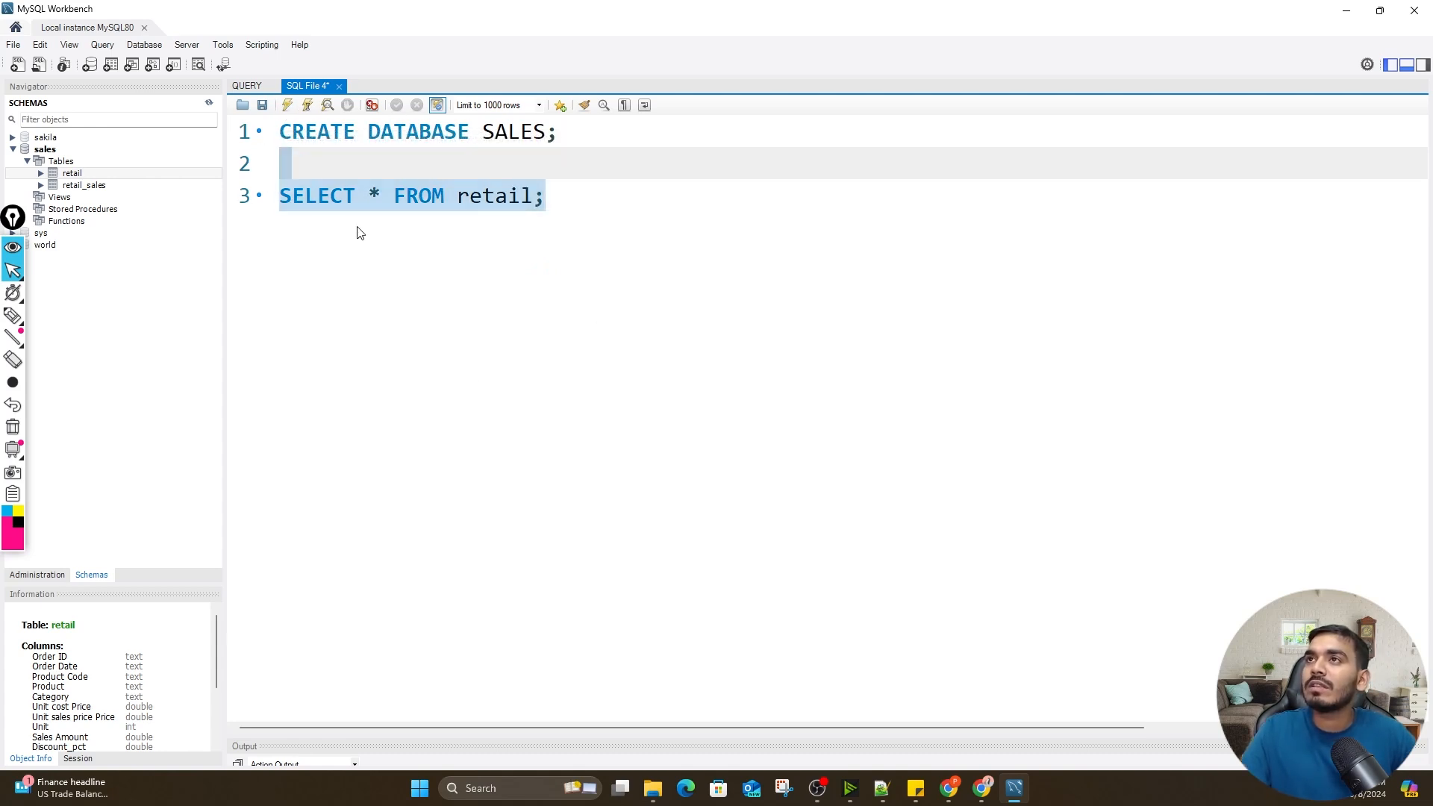
{"action": "left_click", "coordinate": [565, 213]}
{"action": "left_click_drag", "start_coordinate": [523, 737], "coordinate": [530, 442]}
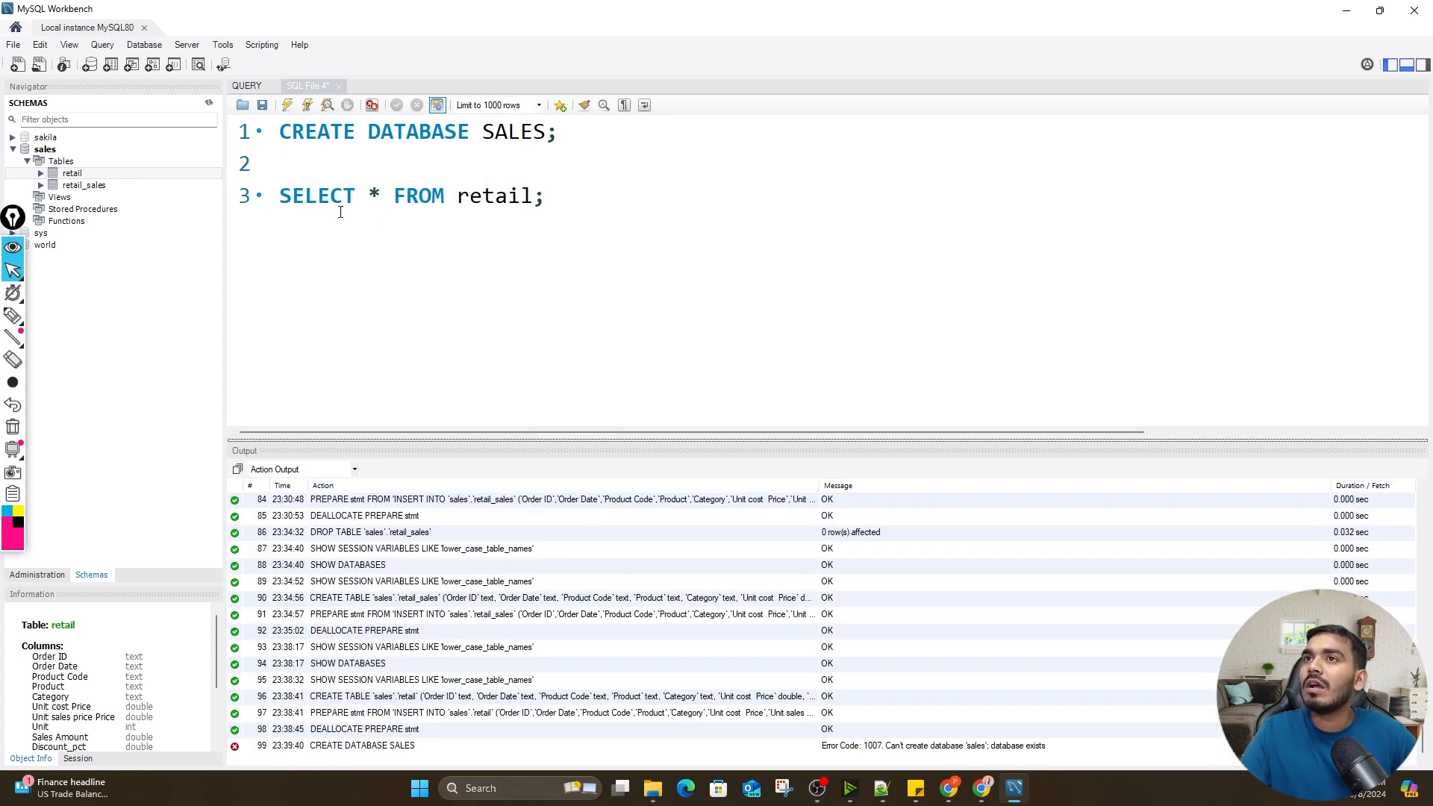
Execute only the SELECT * FROM retail; statement on line 3
{"action": "left_click", "coordinate": [544, 195]}
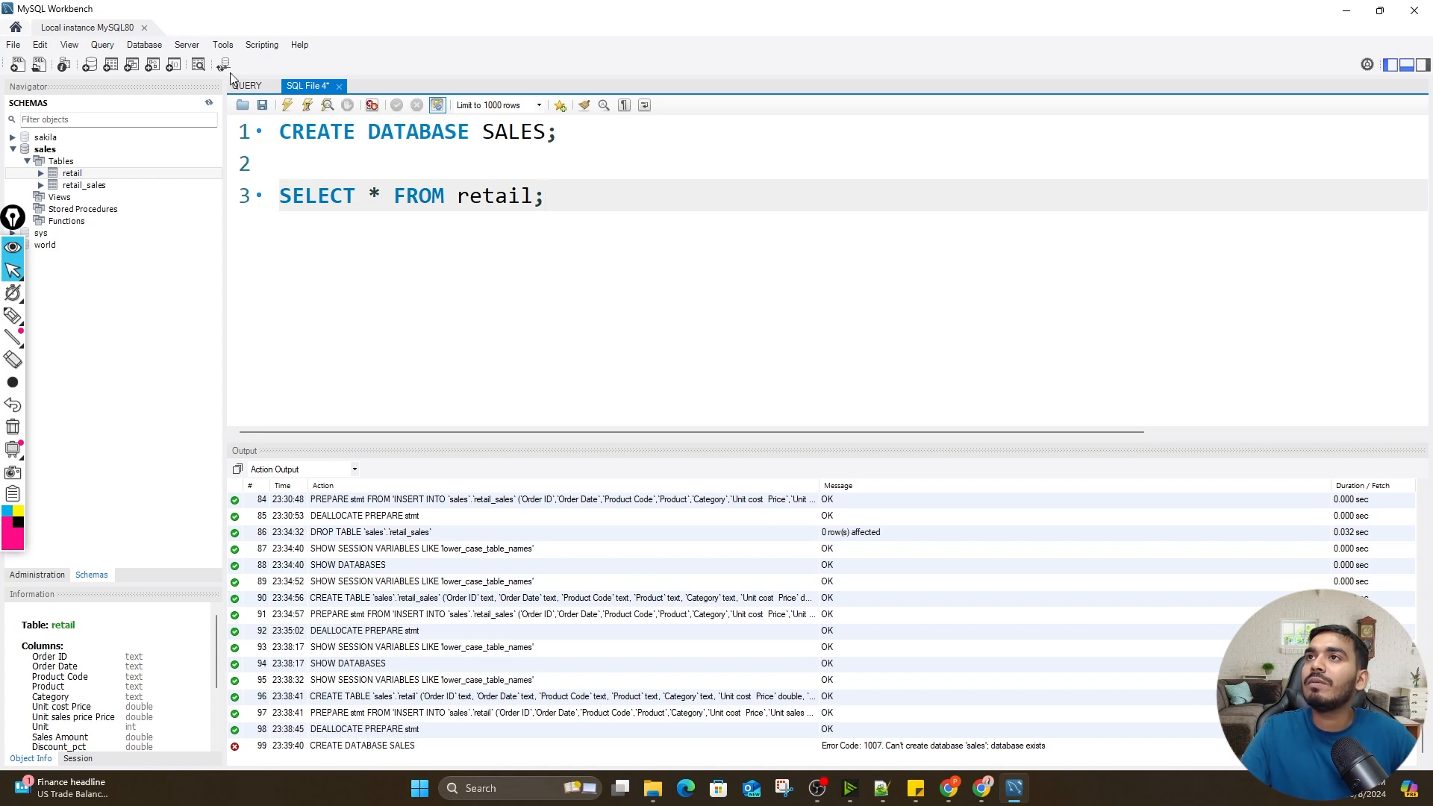
{"action": "left_click_drag", "start_coordinate": [587, 207], "coordinate": [281, 187]}
{"action": "left_click", "coordinate": [294, 107]}
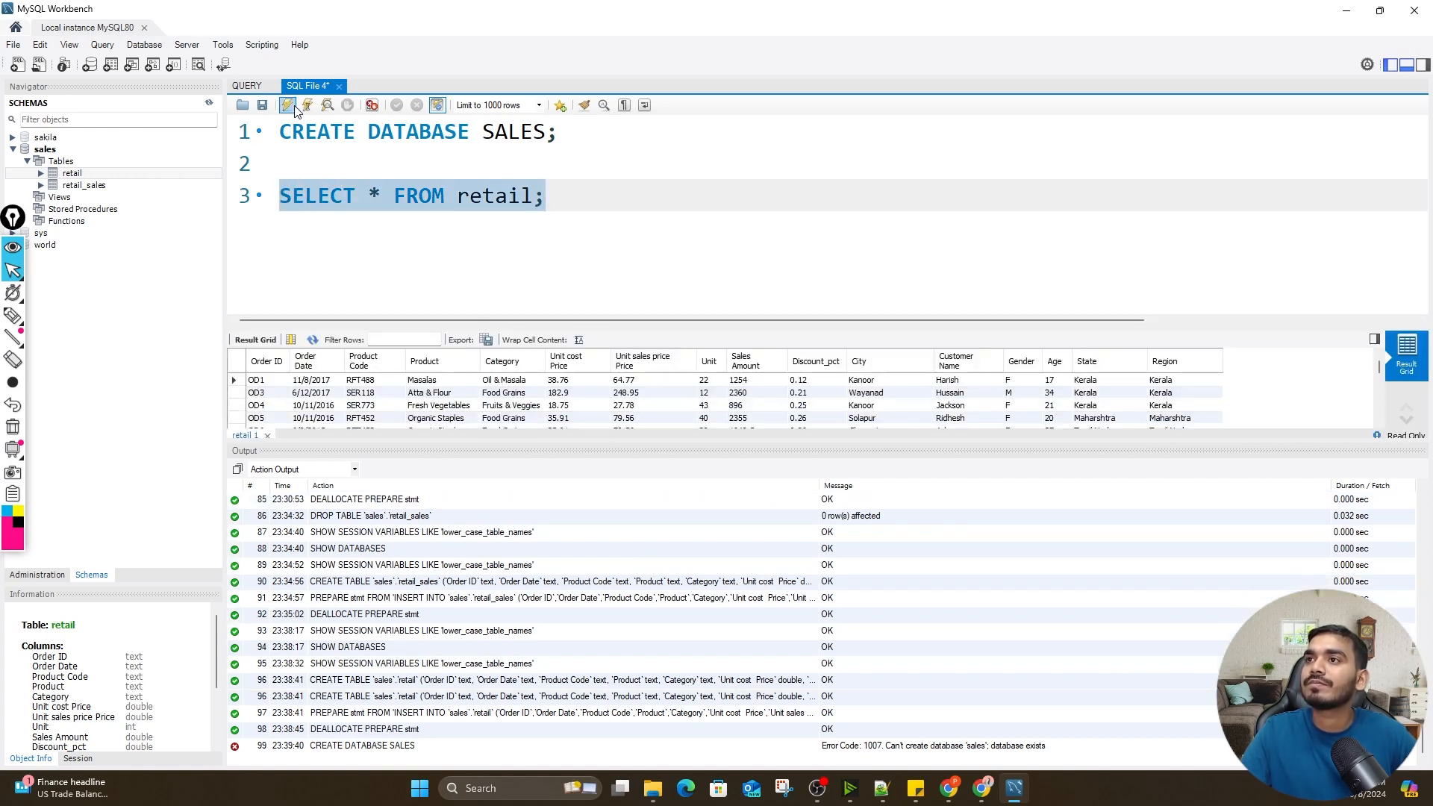
Enlarge the result grid and examine how the blank product and price values were imported into the retail table
{"action": "left_click_drag", "start_coordinate": [644, 442], "coordinate": [651, 582]}
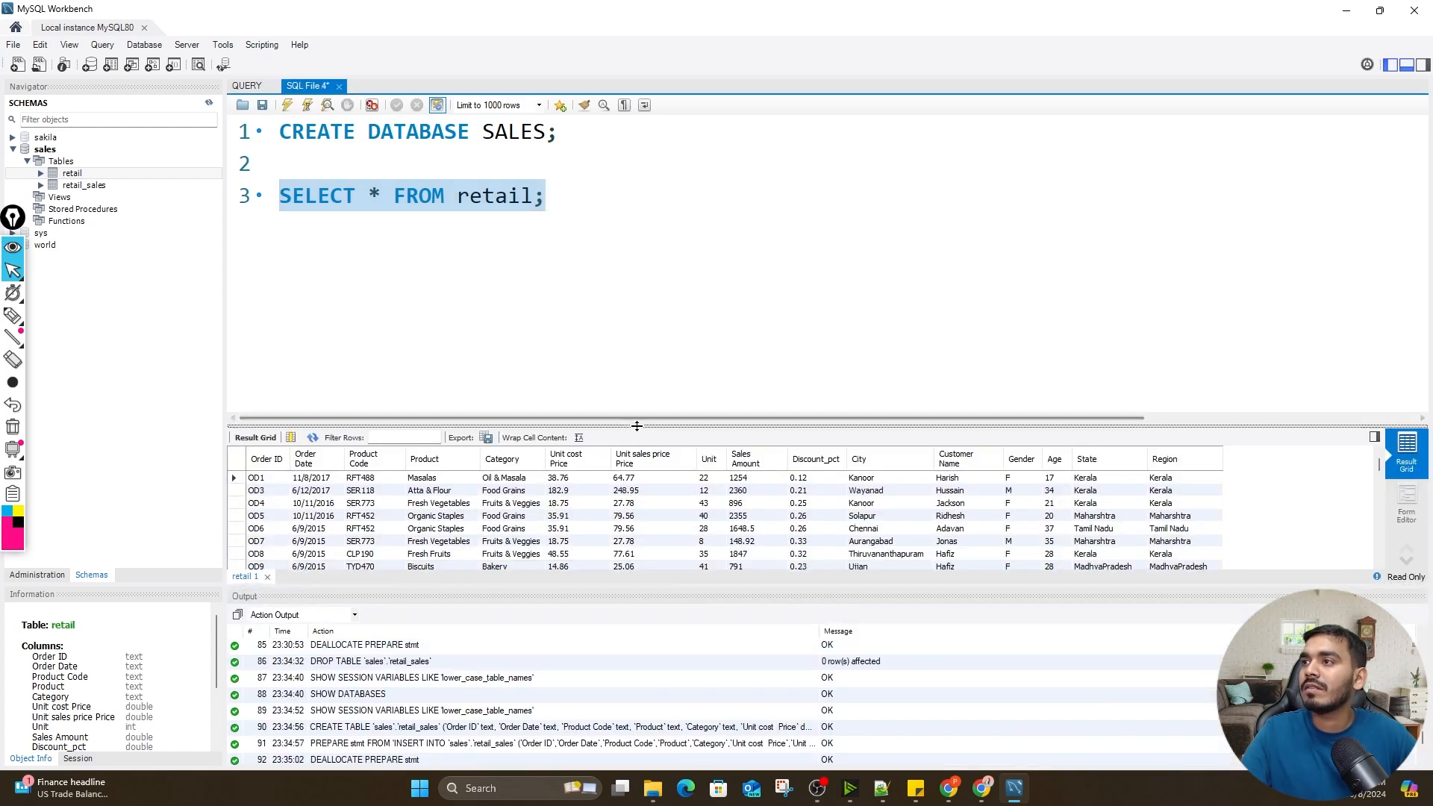
{"action": "left_click_drag", "start_coordinate": [639, 418], "coordinate": [639, 319]}
{"action": "scroll", "coordinate": [639, 529], "scroll_direction": "down", "scroll_amount": 5}
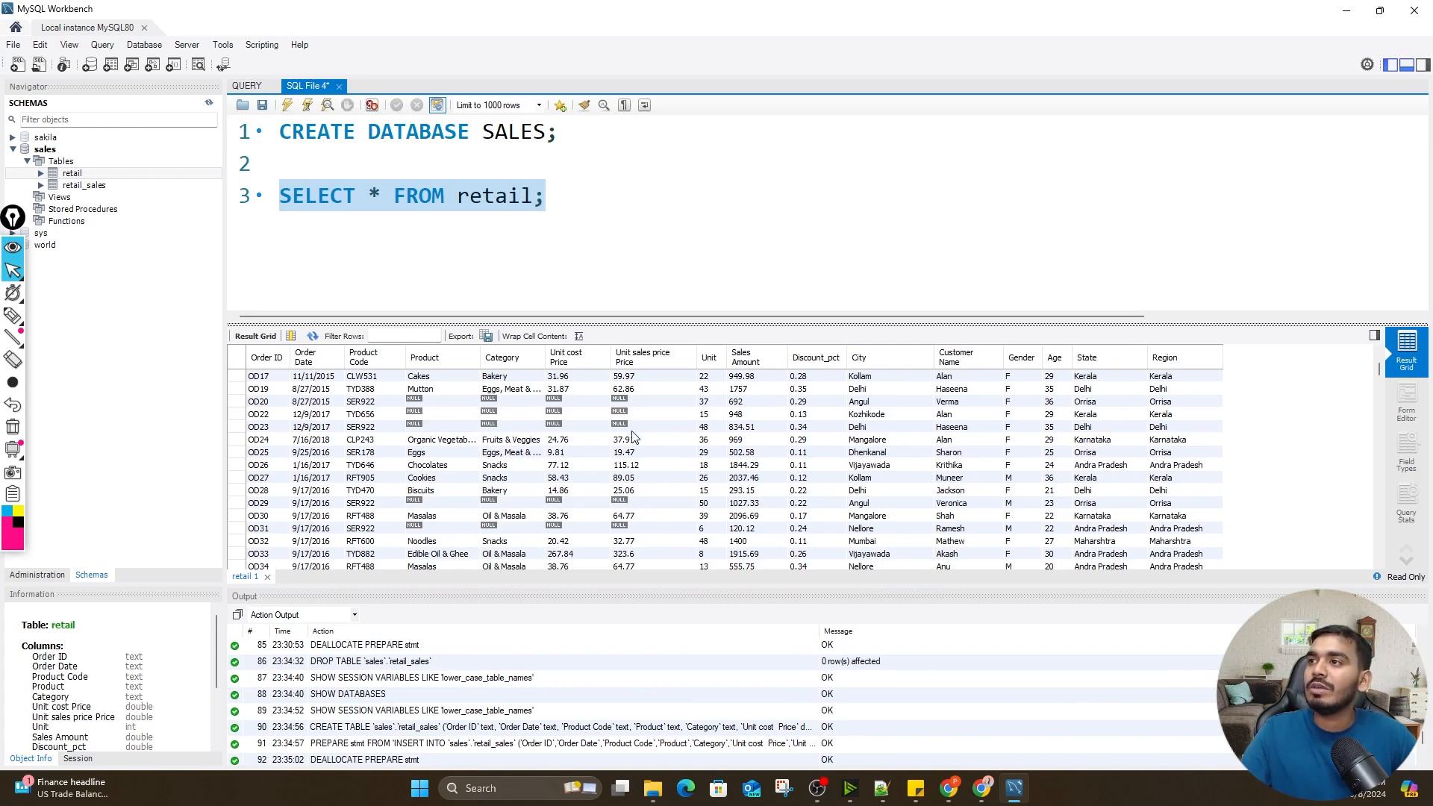
Add the query SELECT * FROM retail_sales on line 5, leaving a blank line below the retail query
{"action": "scroll", "coordinate": [632, 436], "scroll_direction": "up", "scroll_amount": 5}
{"action": "left_click", "coordinate": [584, 209]}
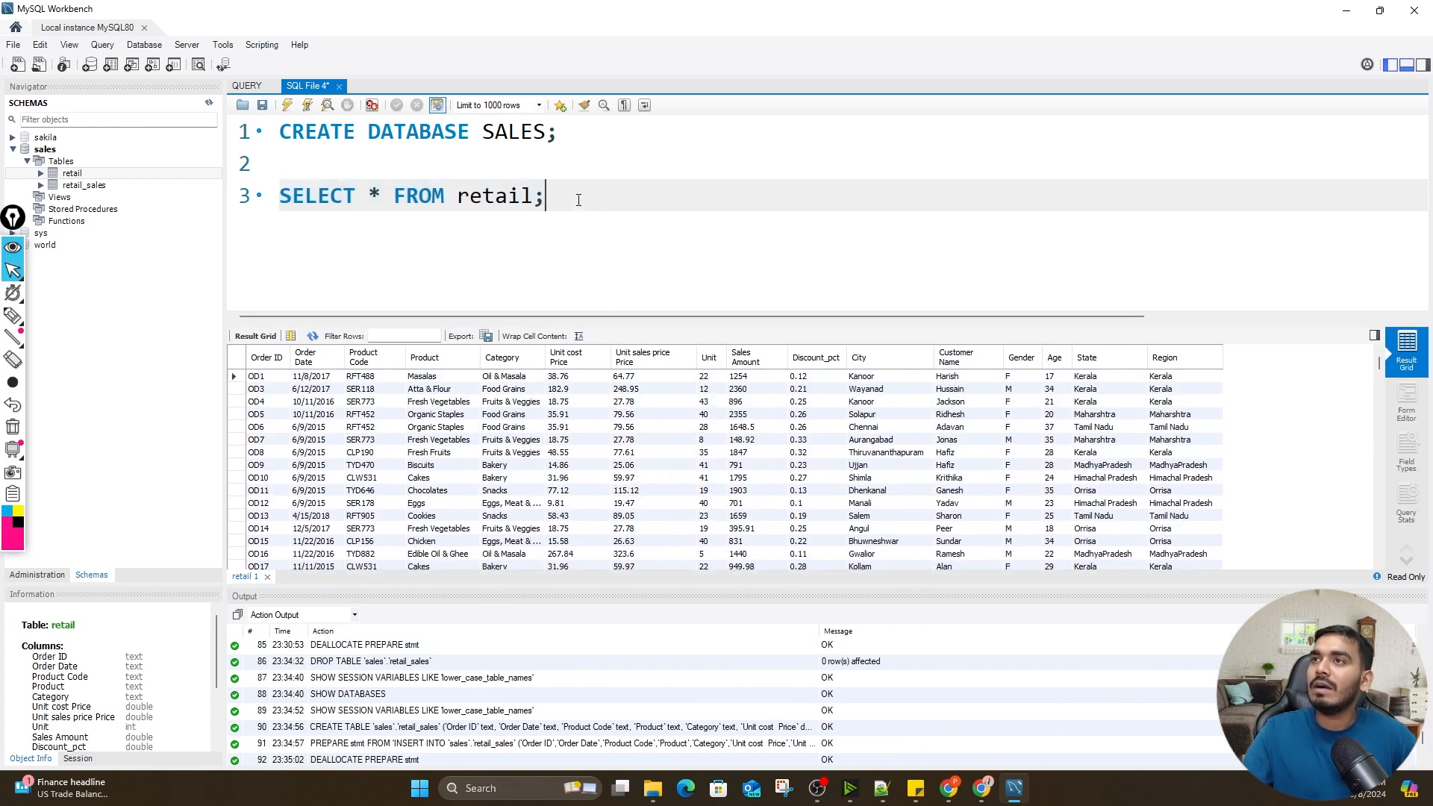
{"action": "key", "text": "Return"}
{"action": "key", "text": "Return"}
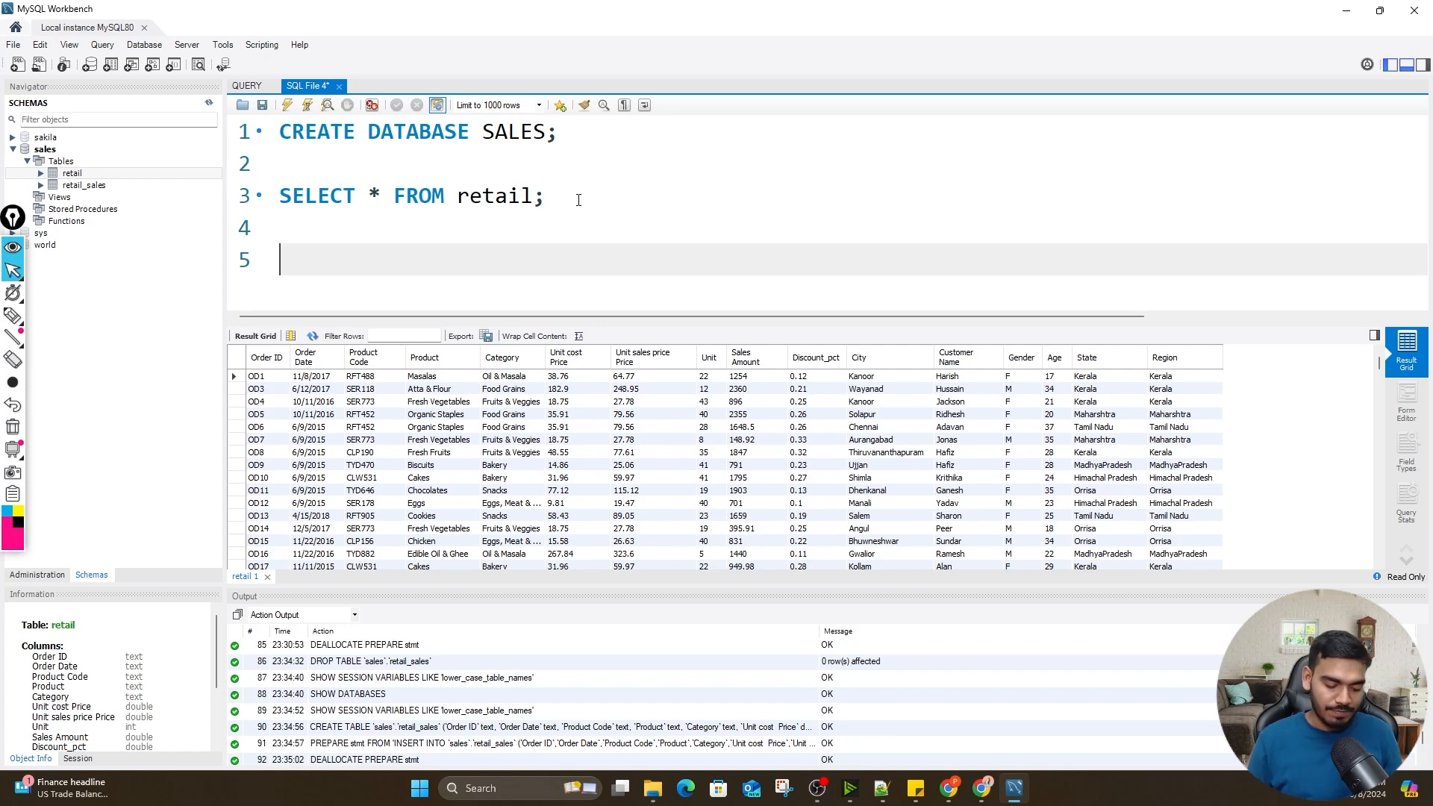
{"action": "type", "text": "SELECT"}
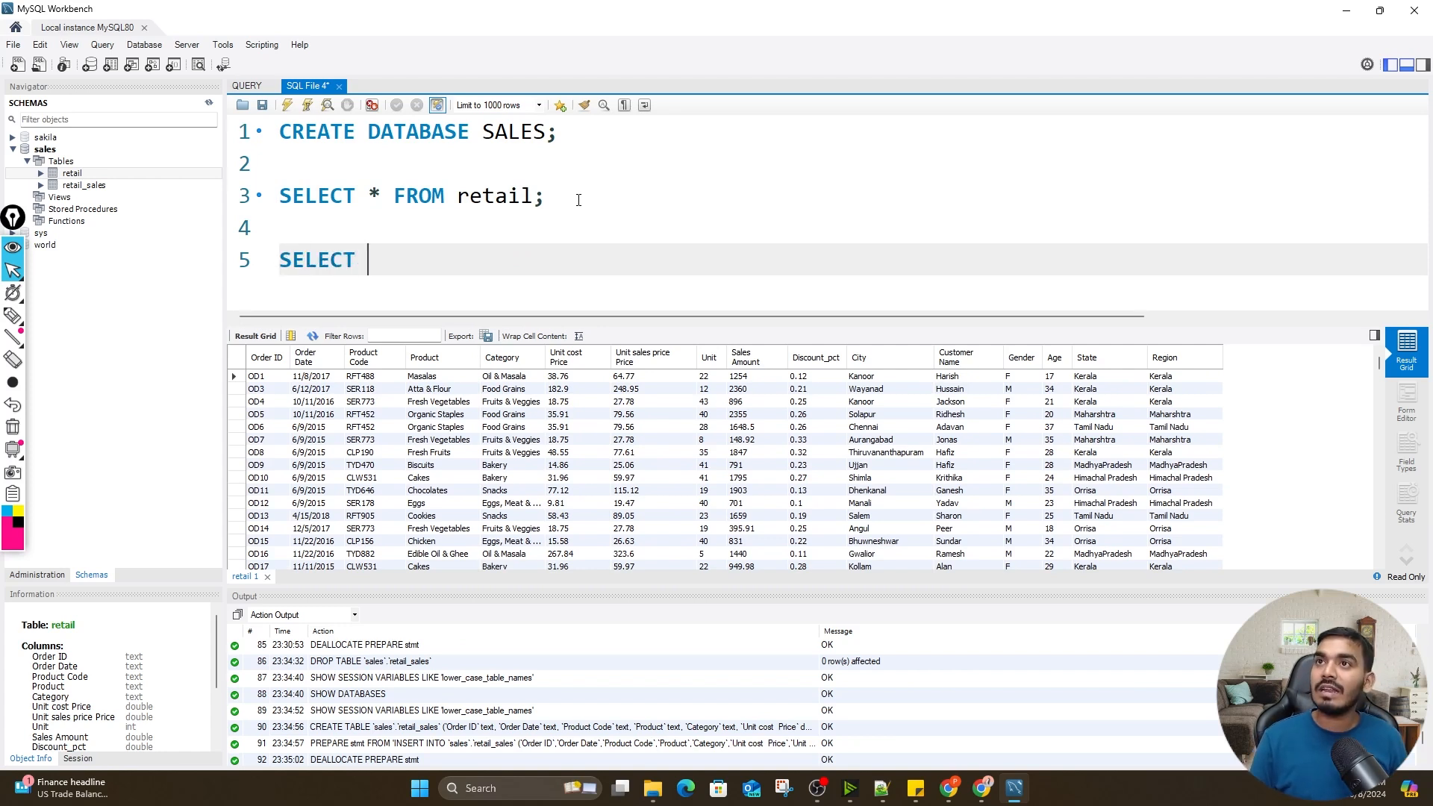
{"action": "type", "text": " * FROM "}
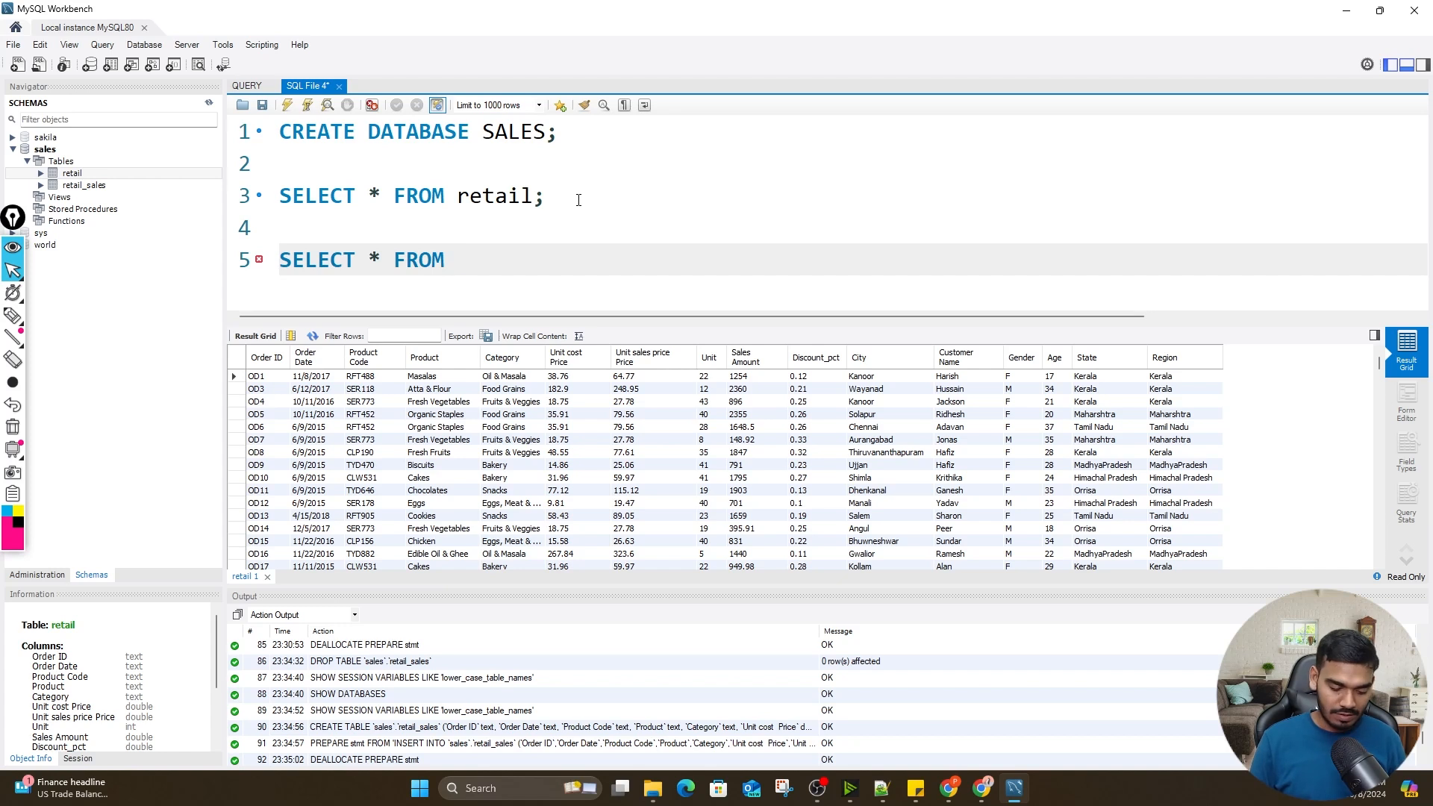
{"action": "type", "text": "retail"}
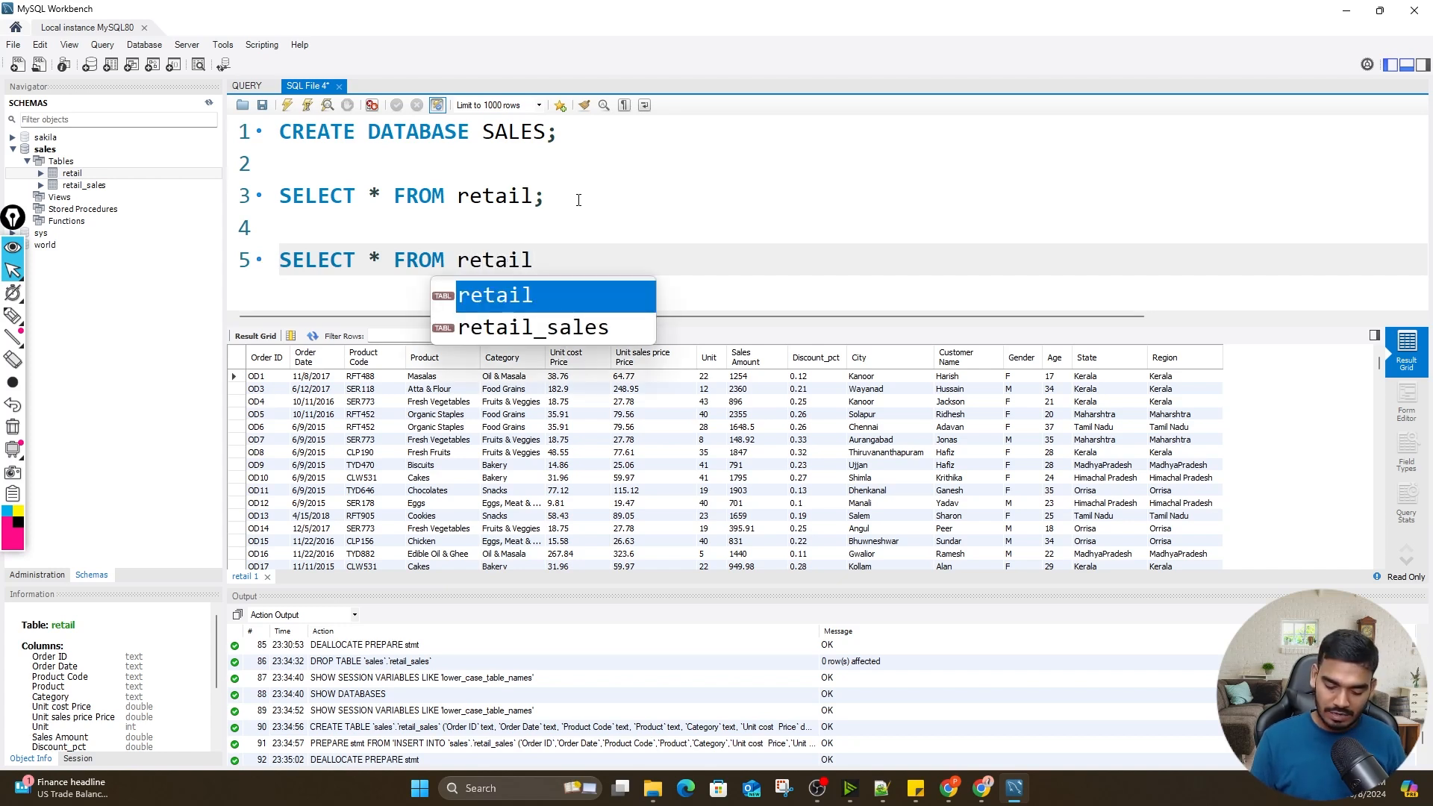
{"action": "type", "text": "_sales"}
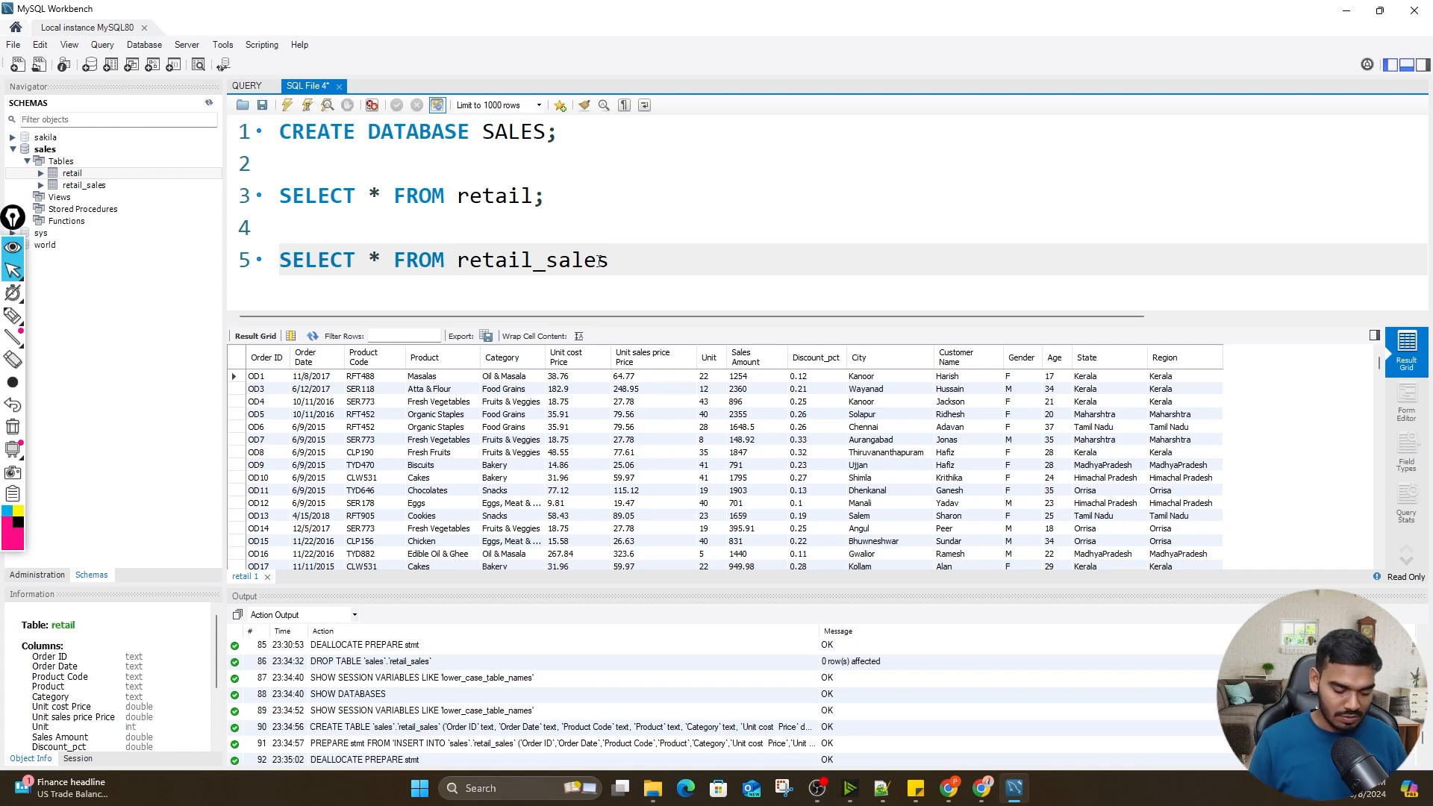
Execute the retail_sales query on line 5 and look through the returned rows down to the last record
{"action": "key", "text": "ctrl+Return"}
{"action": "scroll", "coordinate": [567, 465], "scroll_direction": "down", "scroll_amount": 18}
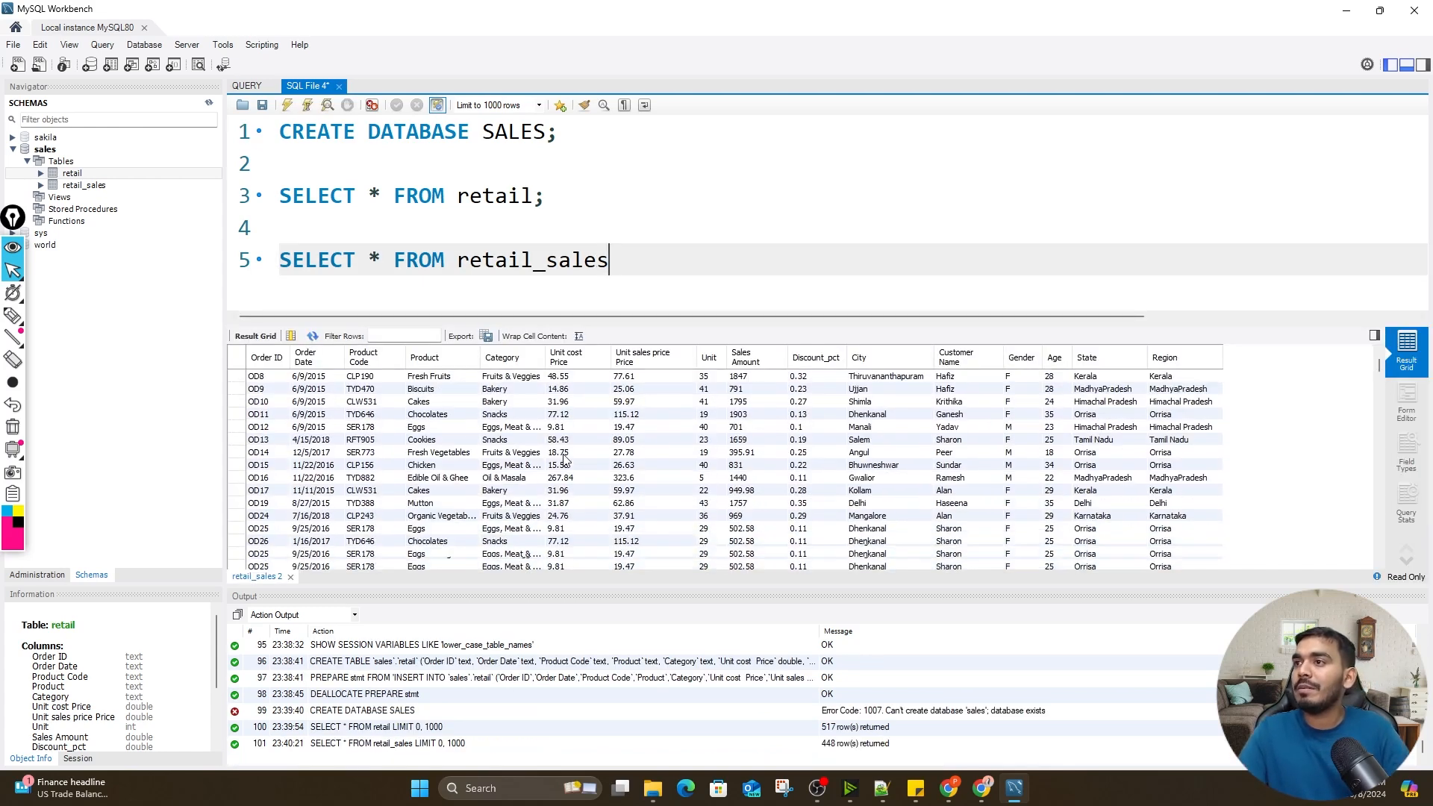
{"action": "scroll", "coordinate": [567, 465], "scroll_direction": "down", "scroll_amount": 20}
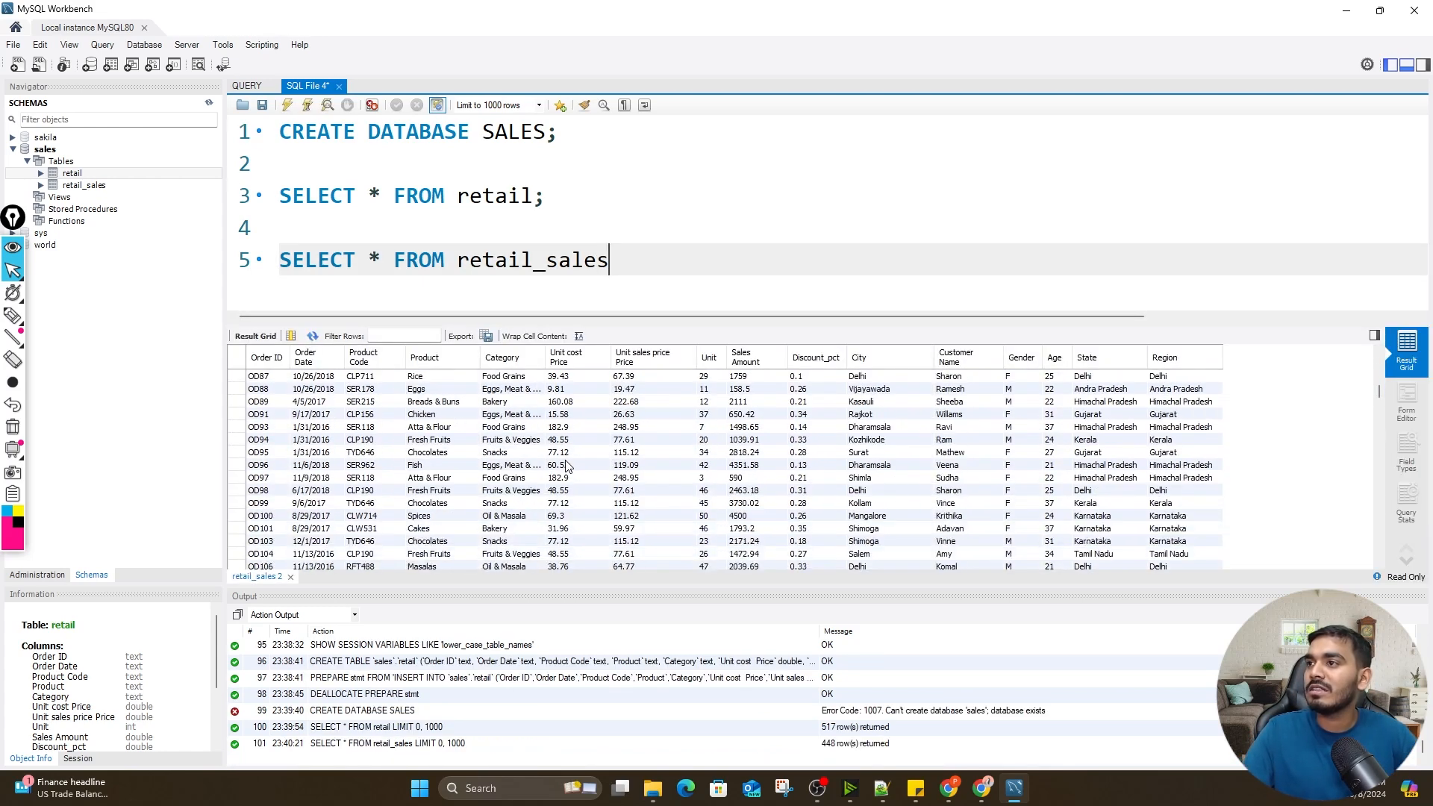
{"action": "scroll", "coordinate": [731, 500], "scroll_direction": "down", "scroll_amount": 20}
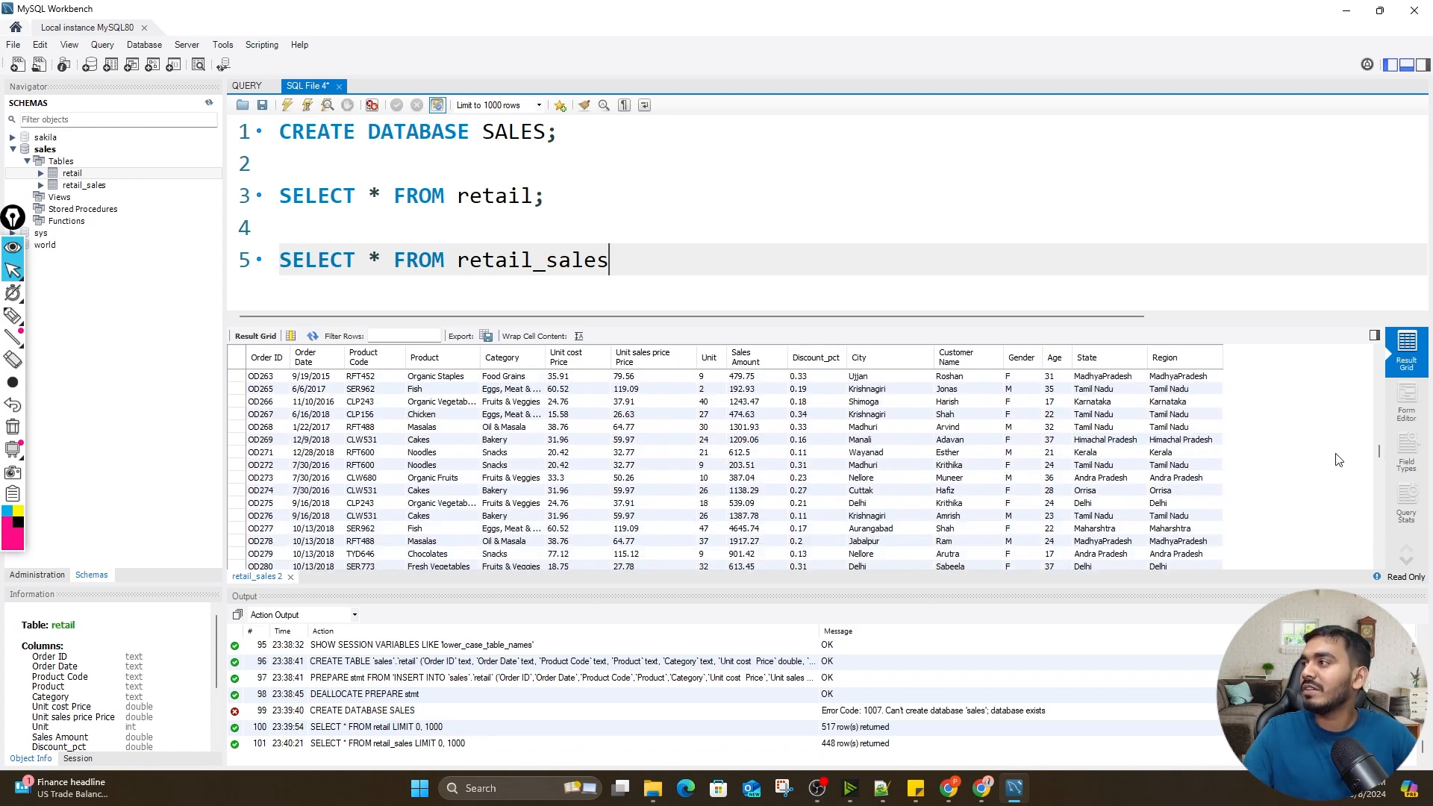
{"action": "left_click_drag", "start_coordinate": [1379, 457], "coordinate": [1379, 560]}
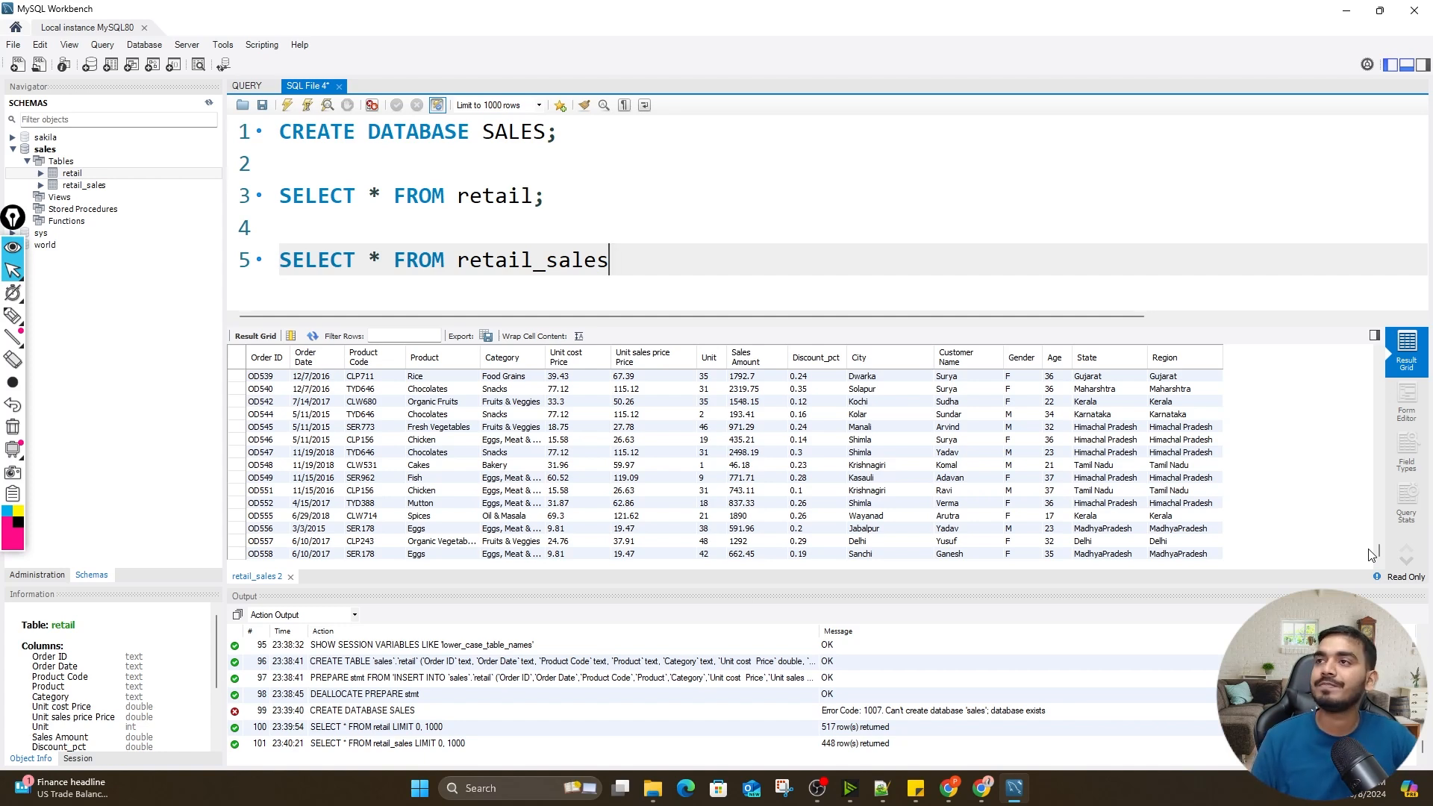
End the retail_sales query with a semicolon and sort the result grid by Product Code
{"action": "type", "text": ";"}
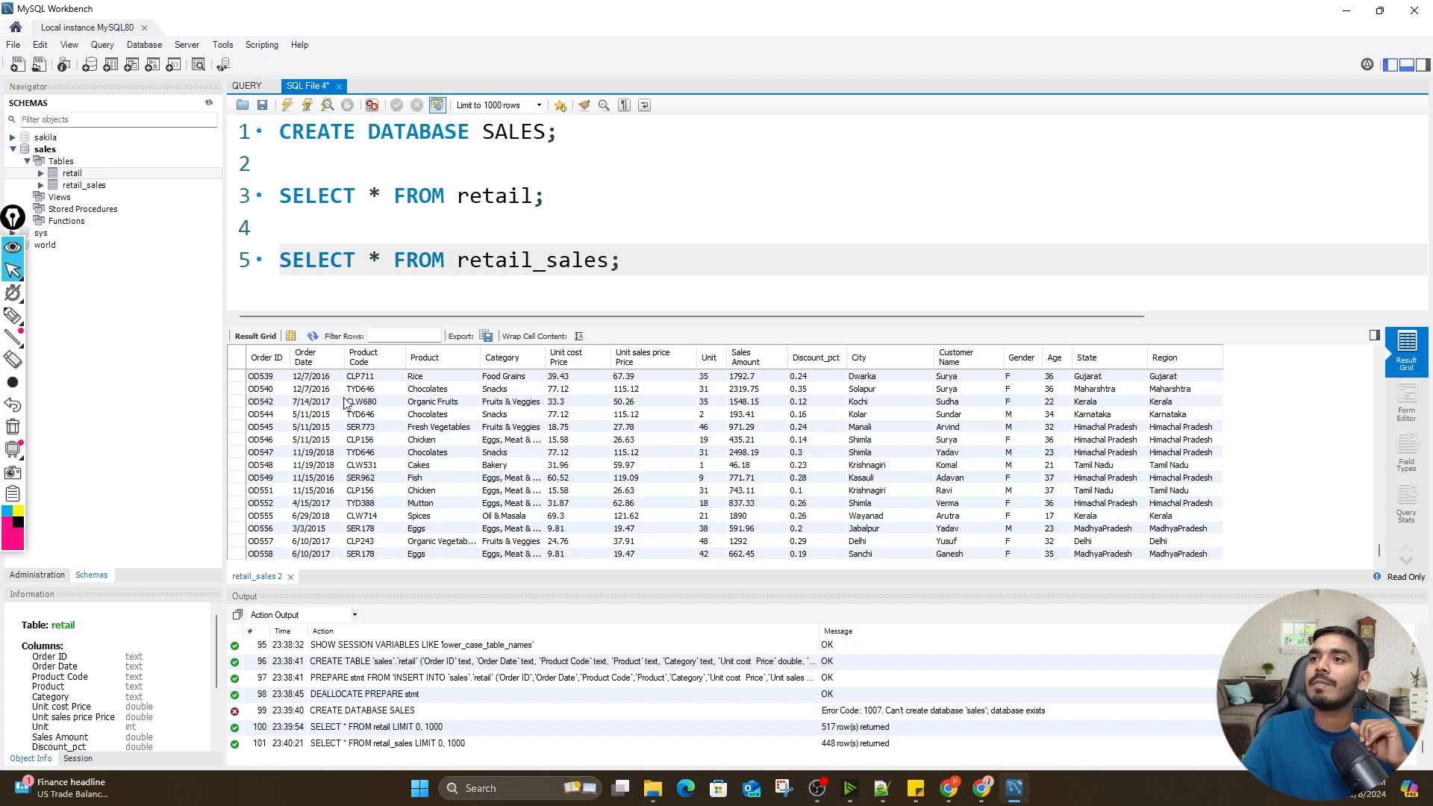
{"action": "left_click", "coordinate": [375, 358]}
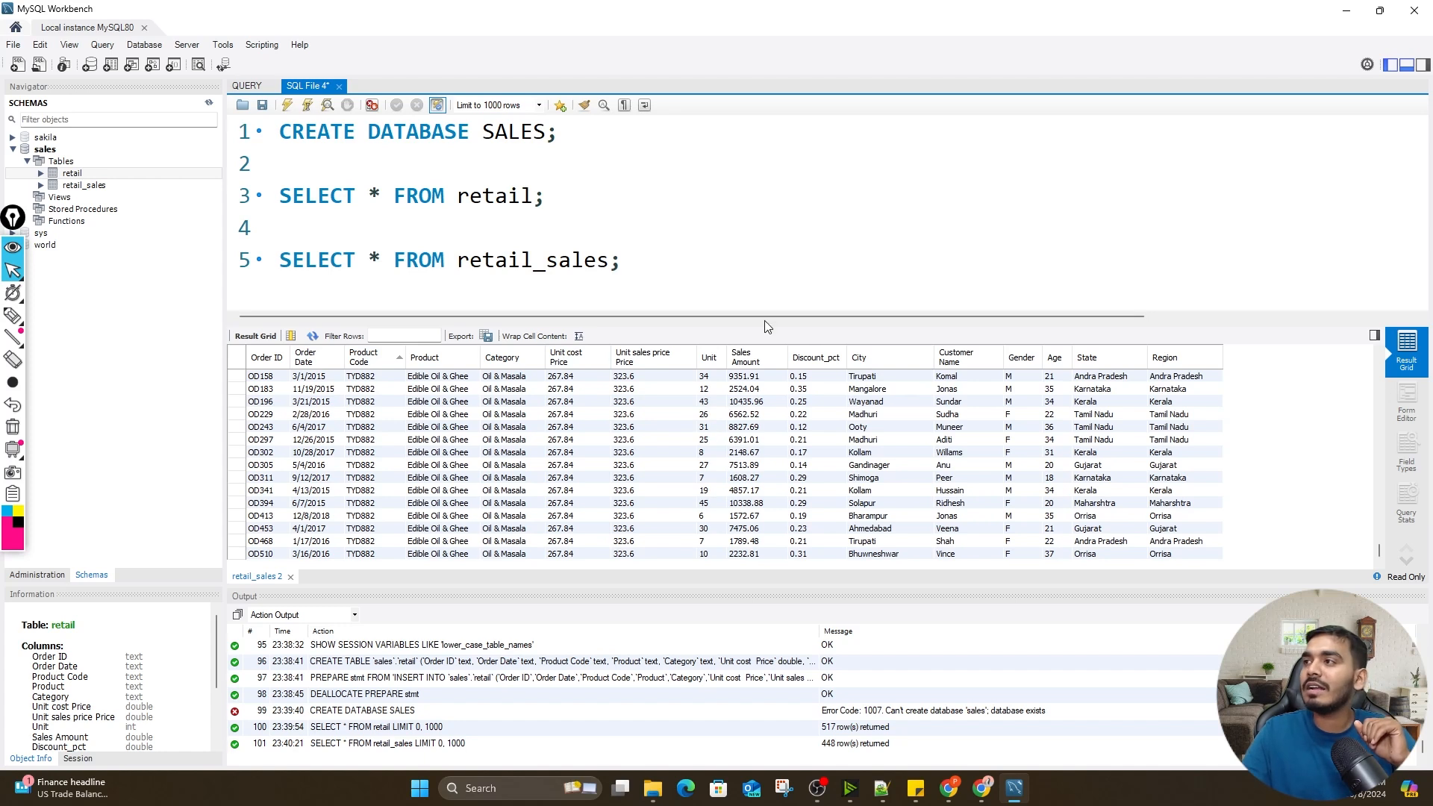
Add two blank lines below the retail_sales query and return to the end of line 5
{"action": "left_click", "coordinate": [662, 261]}
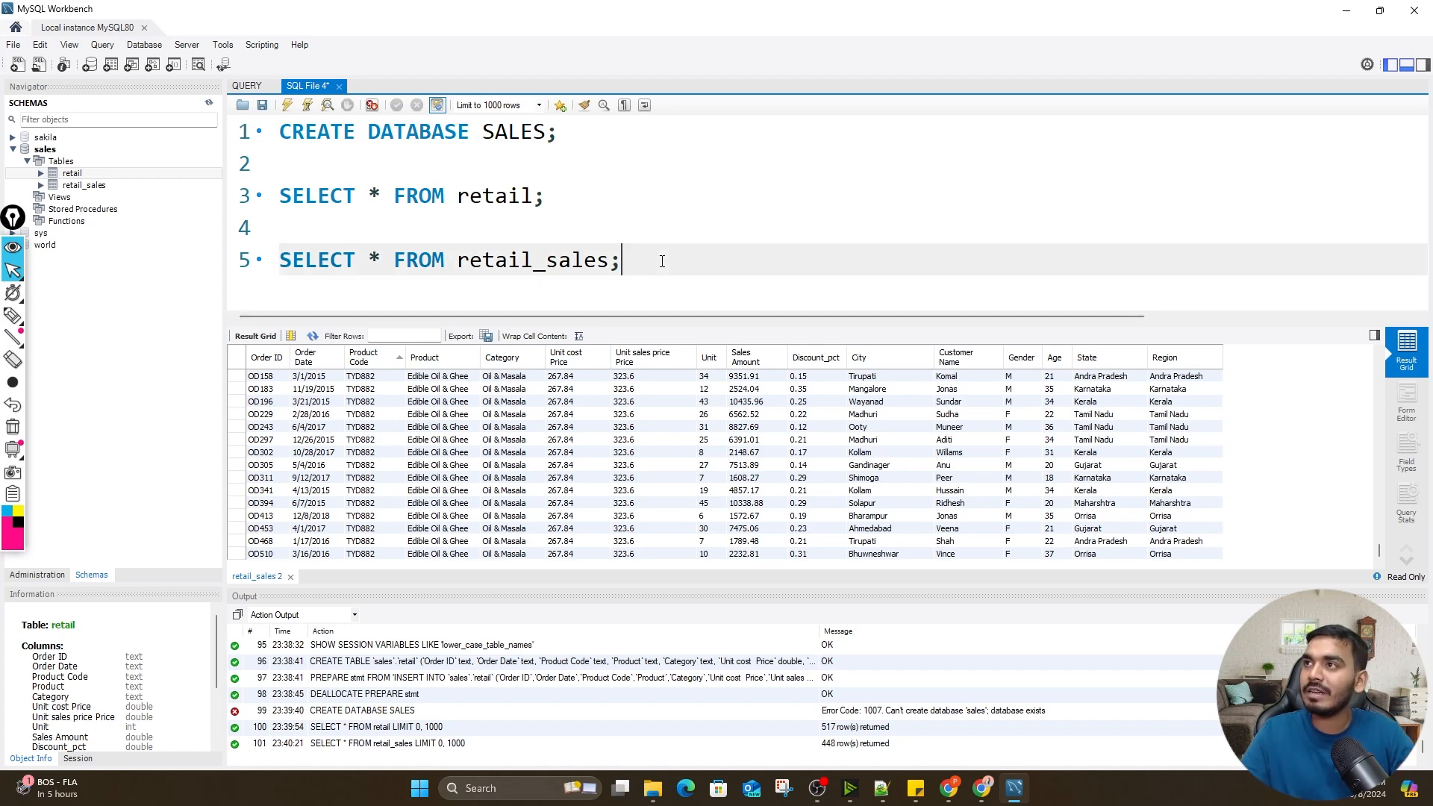
{"action": "key", "text": "Return"}
{"action": "key", "text": "Return"}
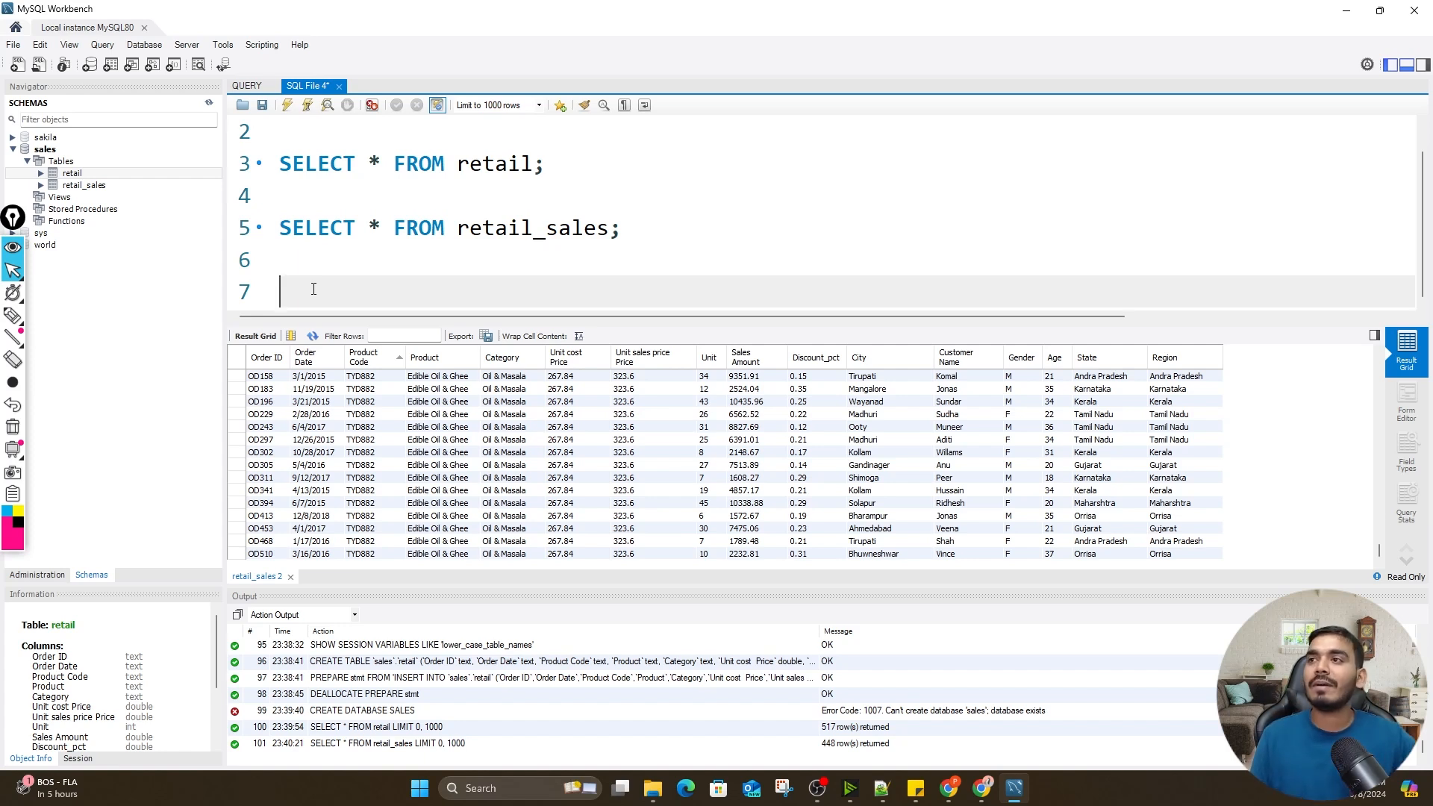
{"action": "left_click", "coordinate": [570, 162]}
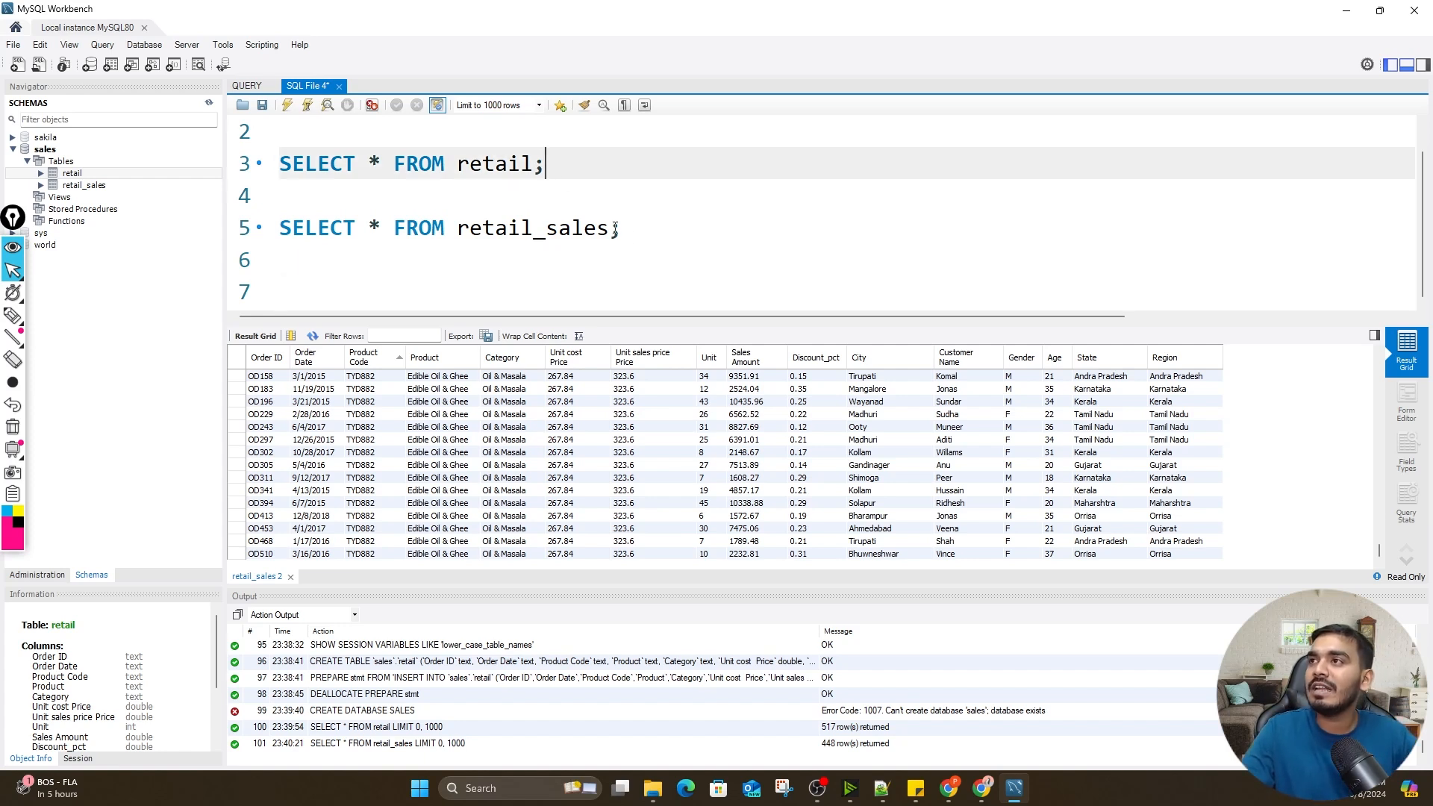
{"action": "left_click", "coordinate": [634, 236]}
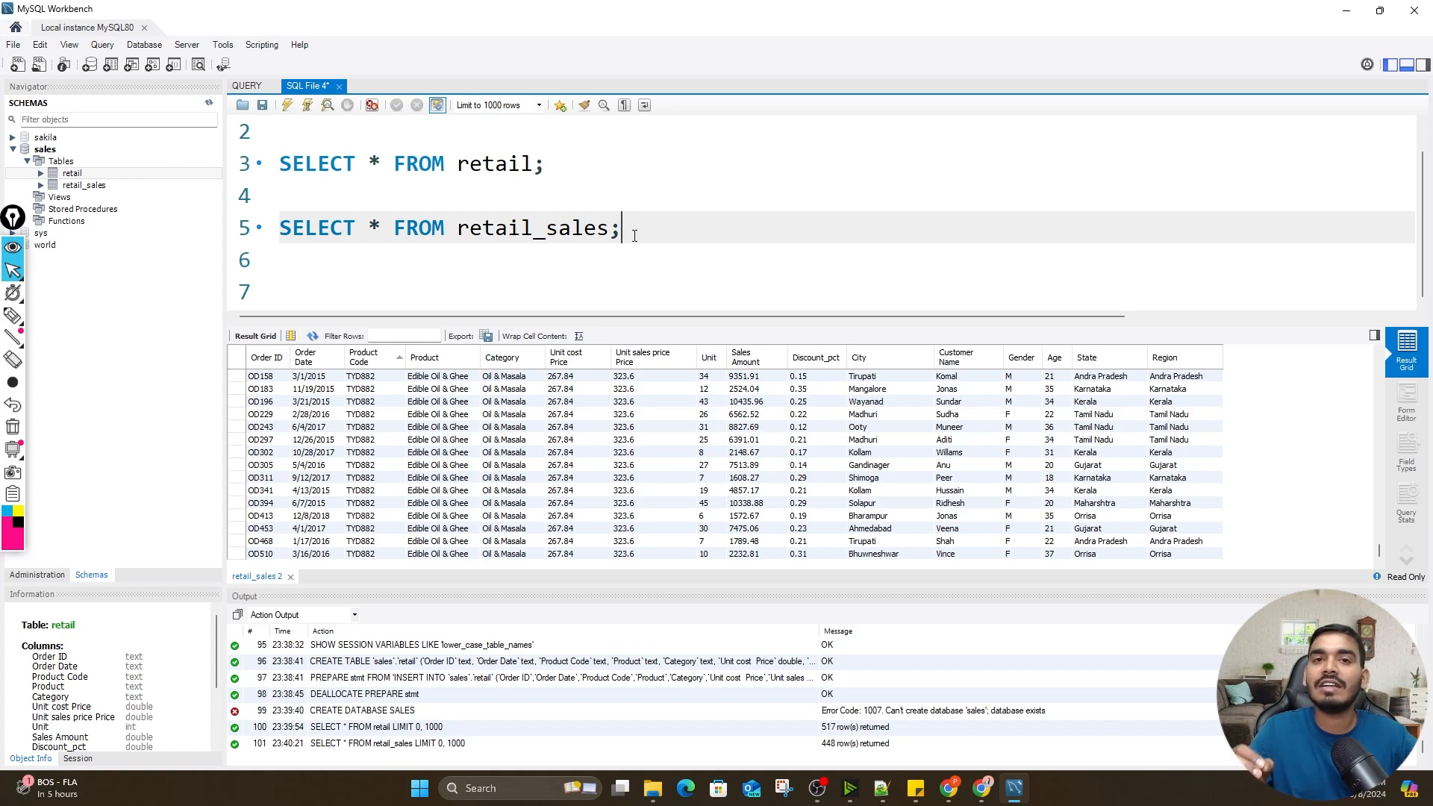